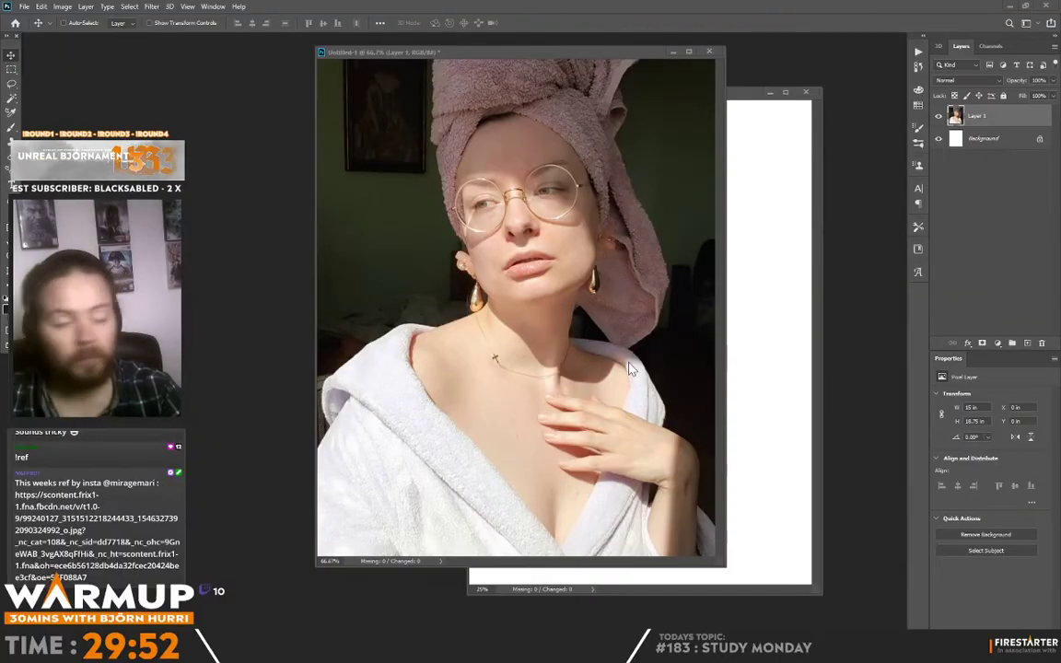
# Place the reference photo and the warmup183.psd canvas side by side and enlarge the canvas window.
pyautogui.moveTo(582, 60); pyautogui.dragTo(341, 62)
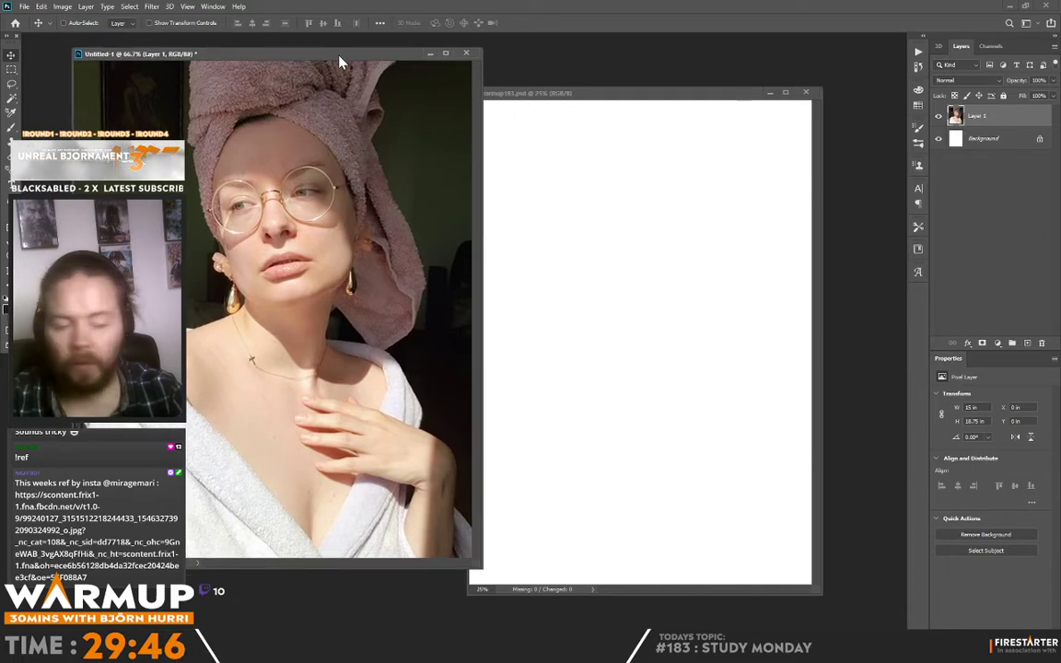
pyautogui.moveTo(551, 96)
pyautogui.mouseDown()
pyautogui.moveTo(613, 87)
pyautogui.moveTo(548, 77)
pyautogui.mouseUp()
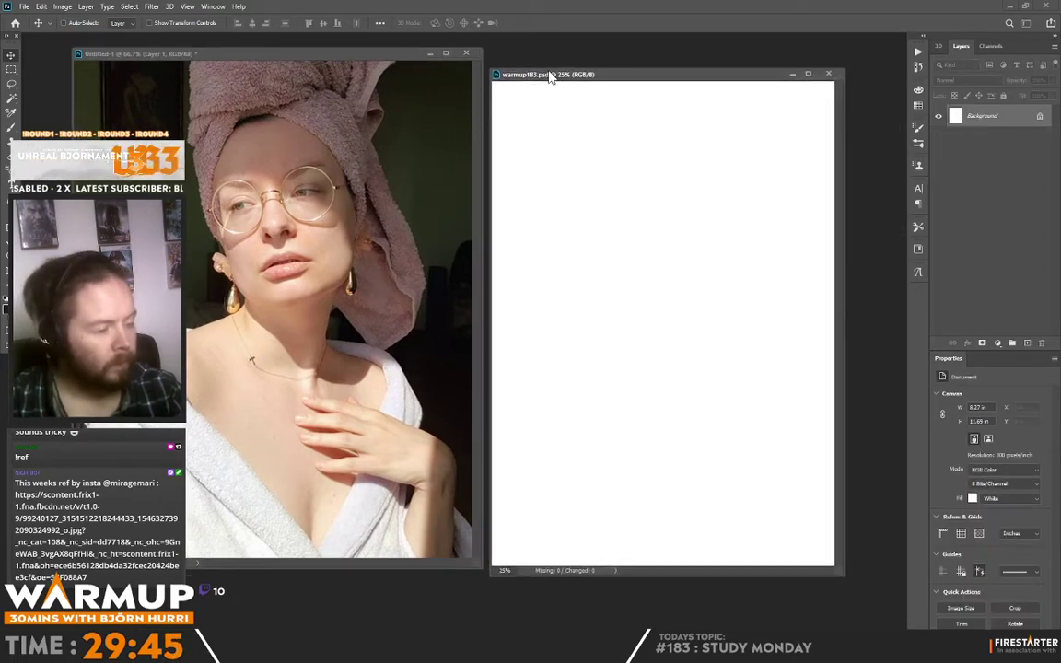
pyautogui.moveTo(841, 568); pyautogui.dragTo(864, 611)
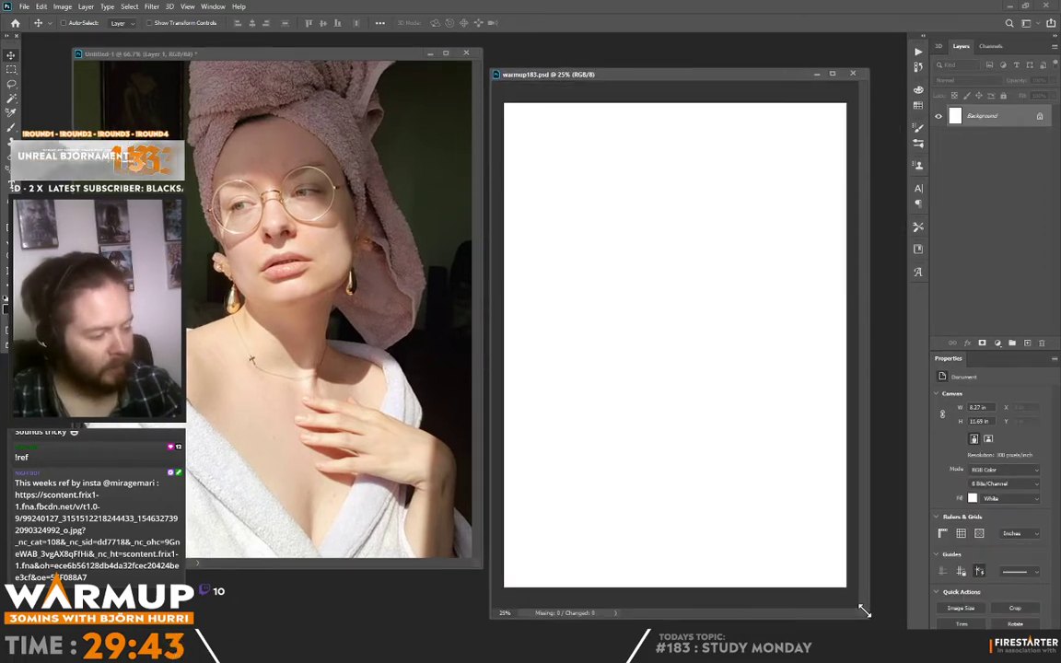
# Colorize the white background a very dark olive green with Hue/Saturation, using hue 72, saturation 18 and a strongly lowered lightness.
pyautogui.hotkey('ctrl', 'u')
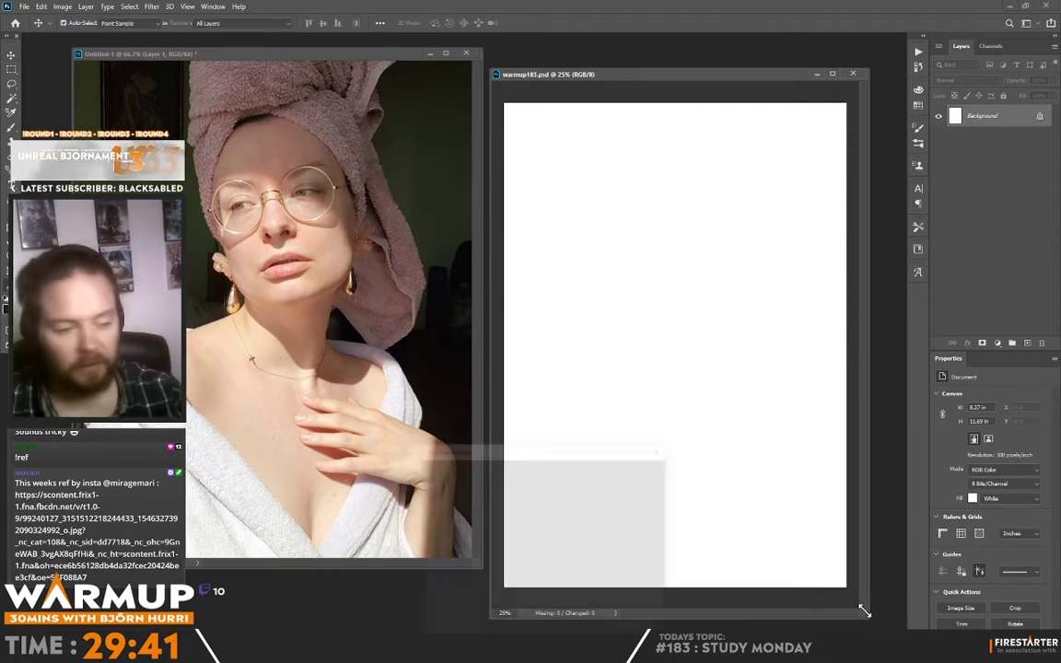
pyautogui.click(625, 589)
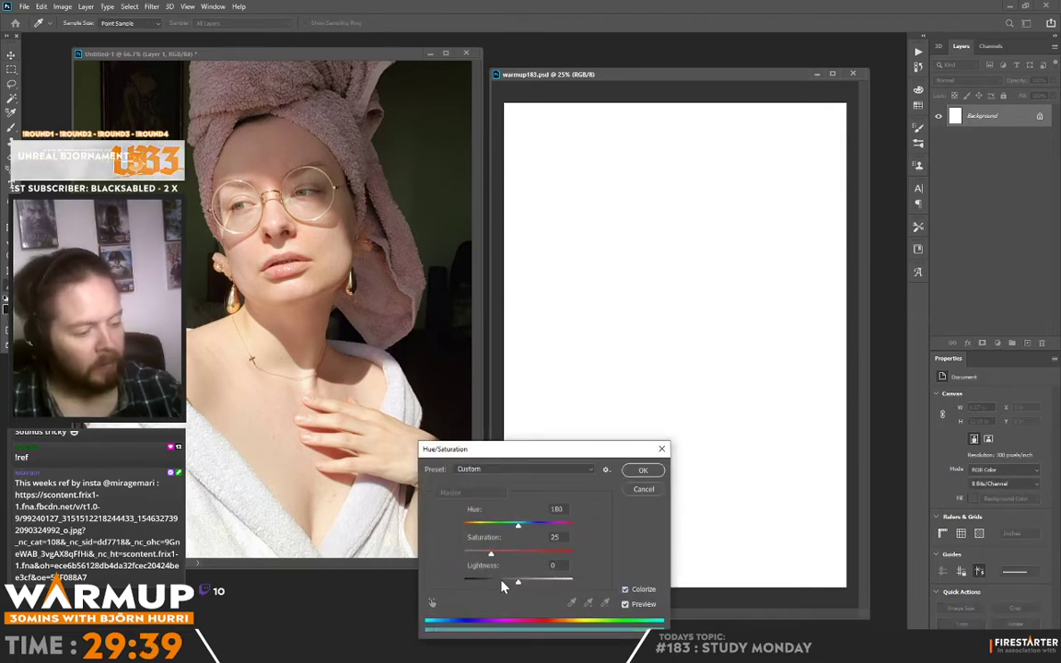
pyautogui.moveTo(501, 586); pyautogui.dragTo(480, 583)
pyautogui.moveTo(518, 525); pyautogui.dragTo(492, 536)
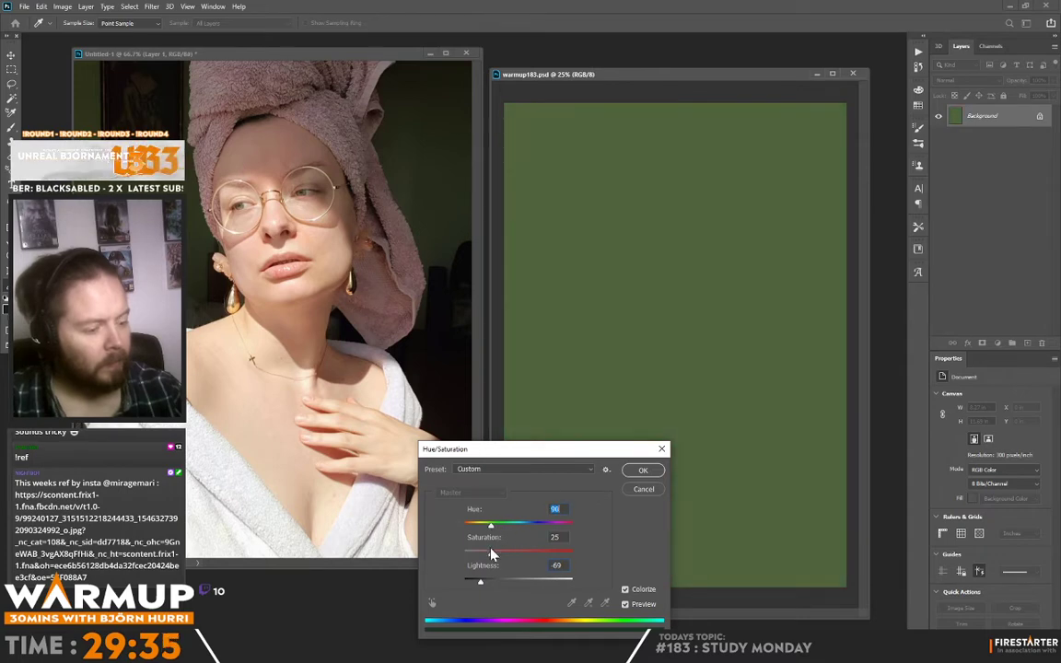
pyautogui.moveTo(479, 582); pyautogui.dragTo(479, 581)
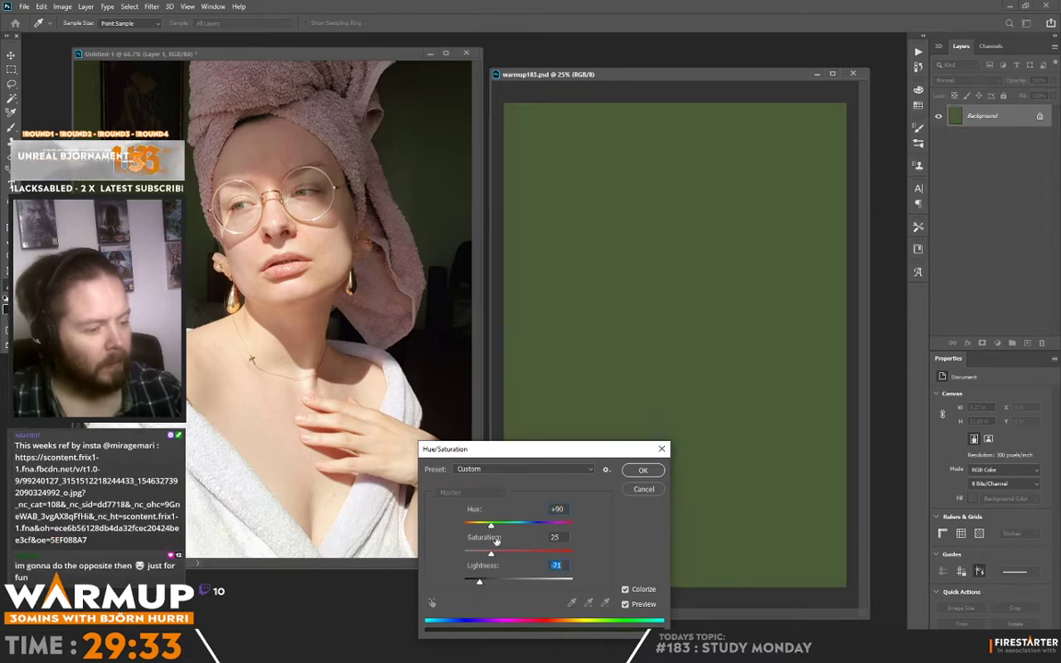
pyautogui.moveTo(488, 533); pyautogui.dragTo(488, 559)
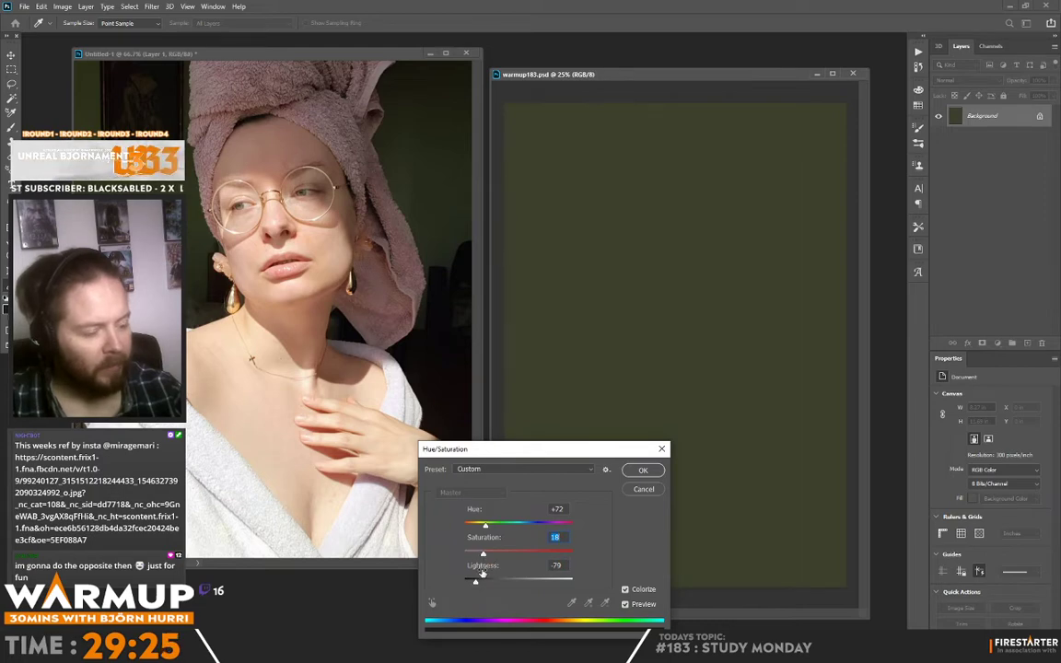
pyautogui.click(552, 469)
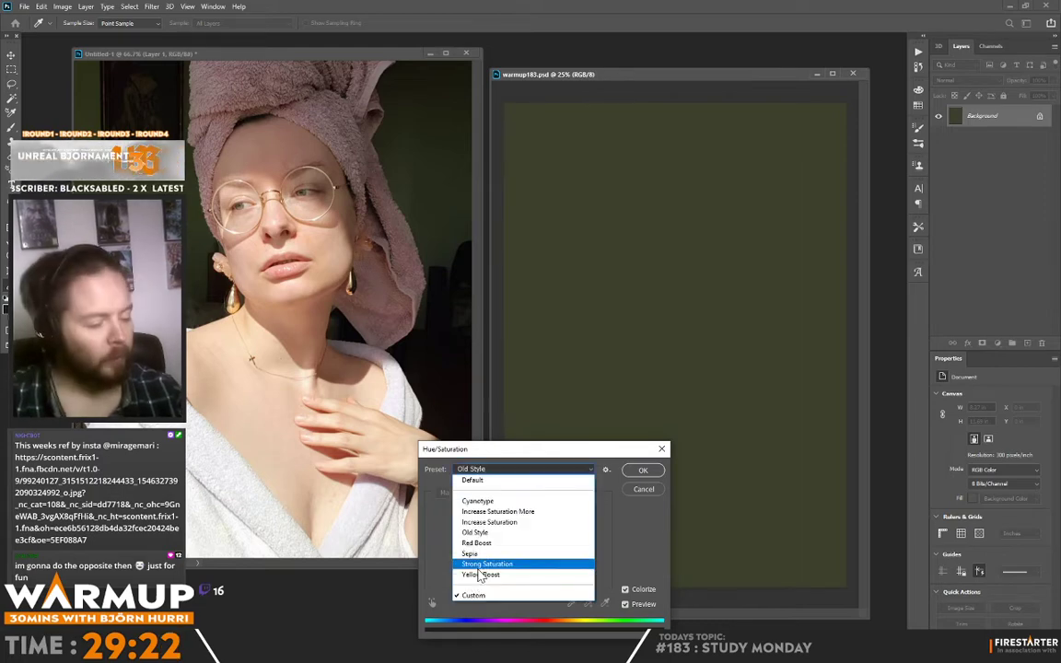
pyautogui.click(530, 455)
pyautogui.click(472, 587)
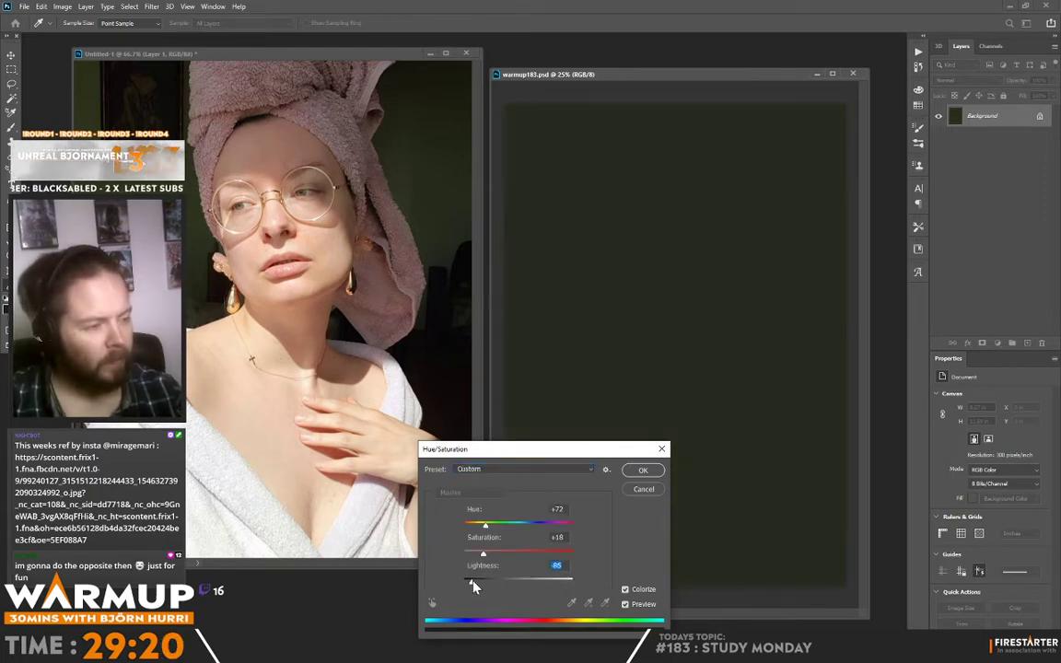
pyautogui.press('Return')
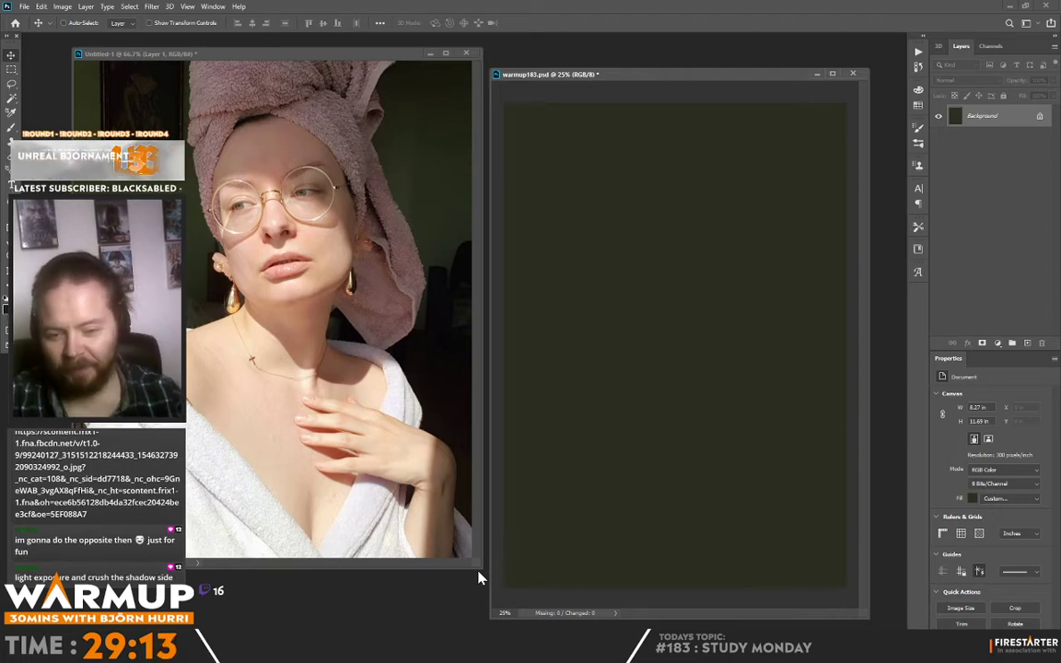
# Add a new layer above the background and enlarge the sketcher brush for blocking in.
pyautogui.click(1017, 342)
pyautogui.press('b')
pyautogui.rightClick(639, 296)
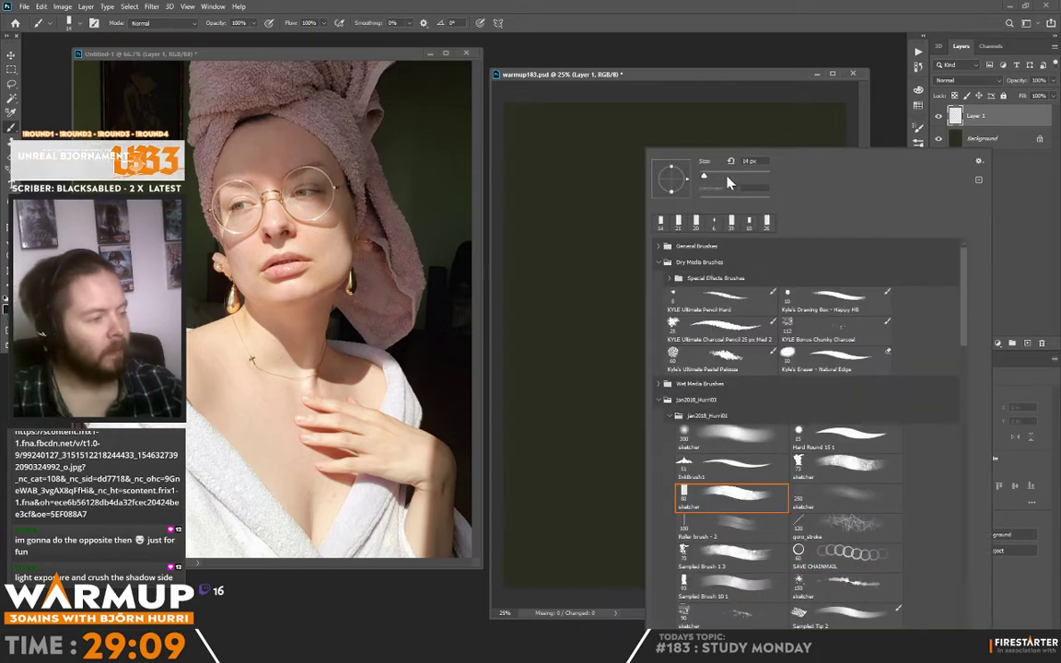
pyautogui.click(696, 91)
# Set the foreground color to a muted mauve, b18fa9.
pyautogui.click(8, 308)
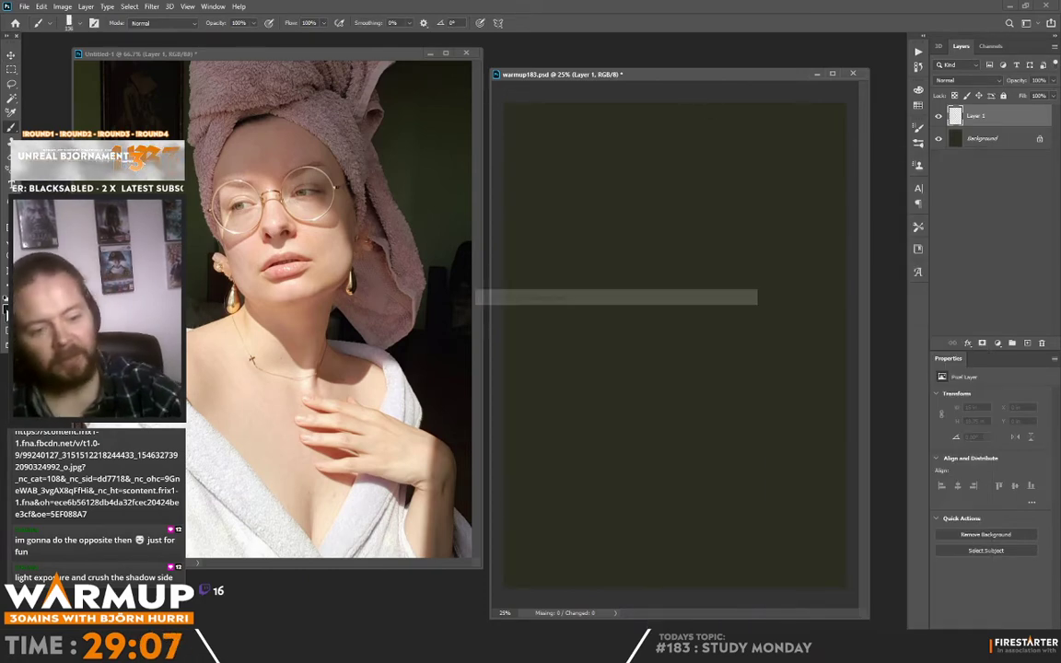
pyautogui.moveTo(629, 359); pyautogui.dragTo(628, 348)
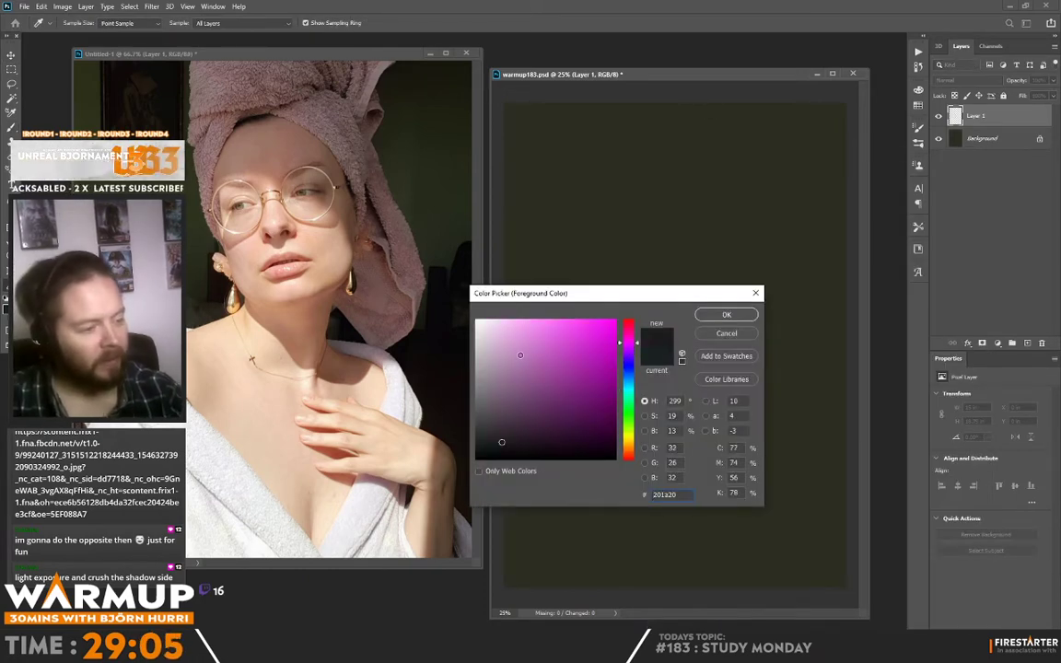
pyautogui.click(501, 361)
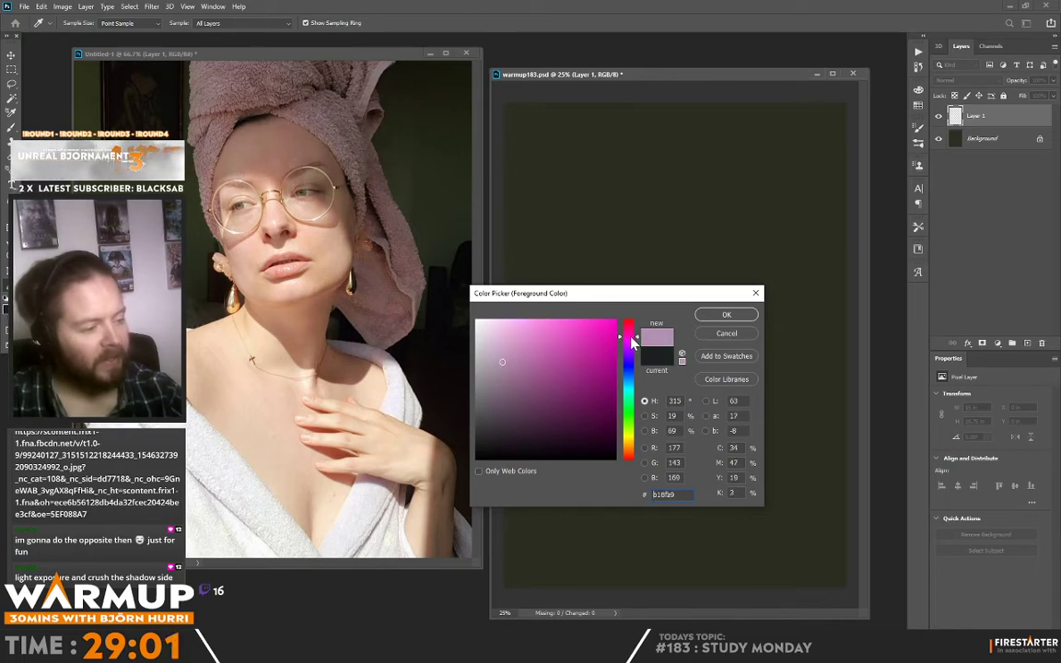
pyautogui.click(726, 314)
# Block in the head towel in mauve, wrapping over the forehead and hanging down behind the face to a point.
pyautogui.moveTo(623, 112)
pyautogui.mouseDown()
pyautogui.moveTo(608, 226)
pyautogui.moveTo(602, 174)
pyautogui.moveTo(608, 231)
pyautogui.mouseUp()
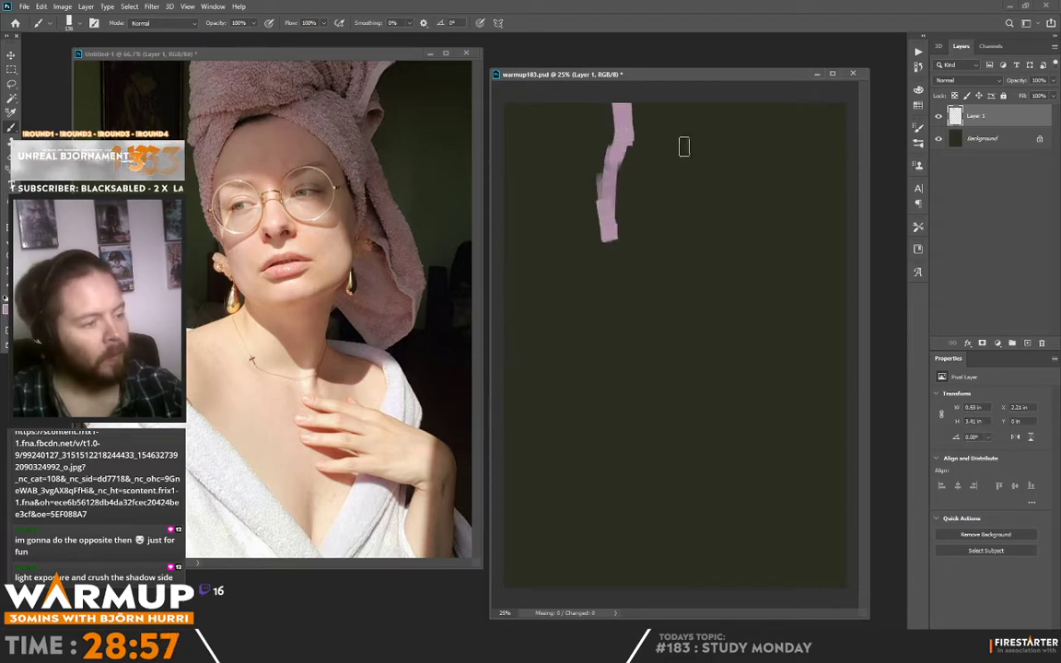
pyautogui.moveTo(783, 123)
pyautogui.mouseDown()
pyautogui.moveTo(769, 160)
pyautogui.moveTo(780, 224)
pyautogui.moveTo(785, 206)
pyautogui.moveTo(815, 301)
pyautogui.moveTo(768, 371)
pyautogui.moveTo(742, 326)
pyautogui.moveTo(761, 278)
pyautogui.moveTo(790, 300)
pyautogui.moveTo(768, 343)
pyautogui.moveTo(753, 264)
pyautogui.moveTo(778, 239)
pyautogui.moveTo(721, 126)
pyautogui.mouseUp()
pyautogui.moveTo(761, 164)
pyautogui.mouseDown()
pyautogui.moveTo(678, 136)
pyautogui.moveTo(616, 165)
pyautogui.moveTo(645, 117)
pyautogui.moveTo(644, 85)
pyautogui.moveTo(652, 127)
pyautogui.moveTo(624, 116)
pyautogui.moveTo(615, 95)
pyautogui.moveTo(599, 173)
pyautogui.mouseUp()
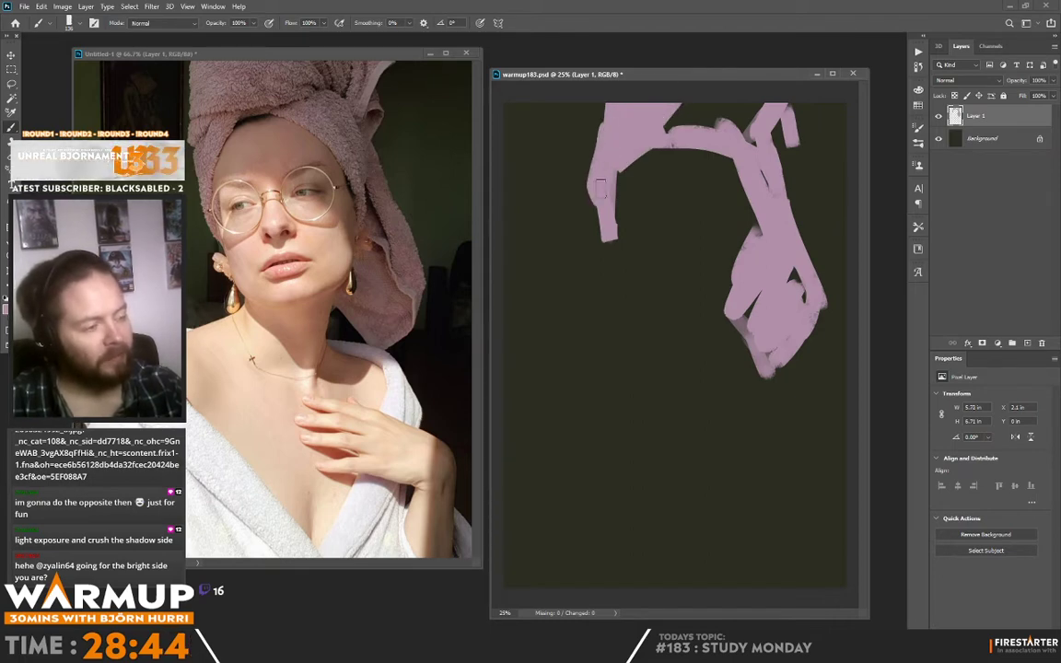
pyautogui.moveTo(608, 235); pyautogui.dragTo(610, 263)
pyautogui.moveTo(666, 146)
pyautogui.mouseDown()
pyautogui.moveTo(681, 122)
pyautogui.moveTo(762, 97)
pyautogui.moveTo(760, 157)
pyautogui.moveTo(776, 117)
pyautogui.moveTo(774, 144)
pyautogui.moveTo(794, 108)
pyautogui.moveTo(780, 124)
pyautogui.moveTo(784, 158)
pyautogui.mouseUp()
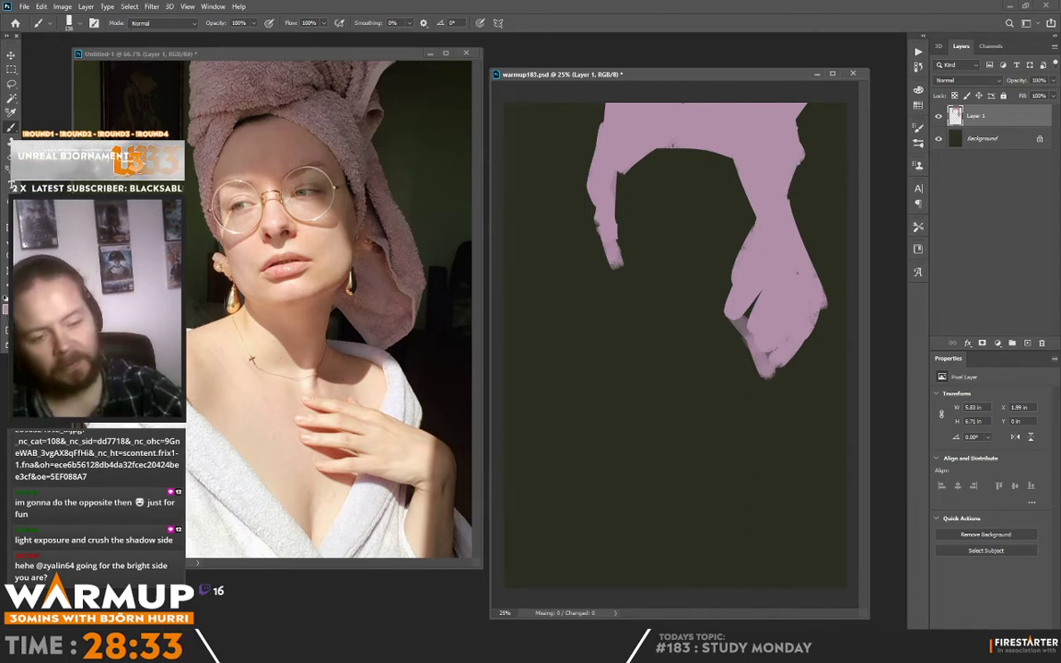
# Change the foreground color to a dull reddish brown, ac8c89, for the shadowed skin.
pyautogui.press('n')
pyautogui.click(629, 449)
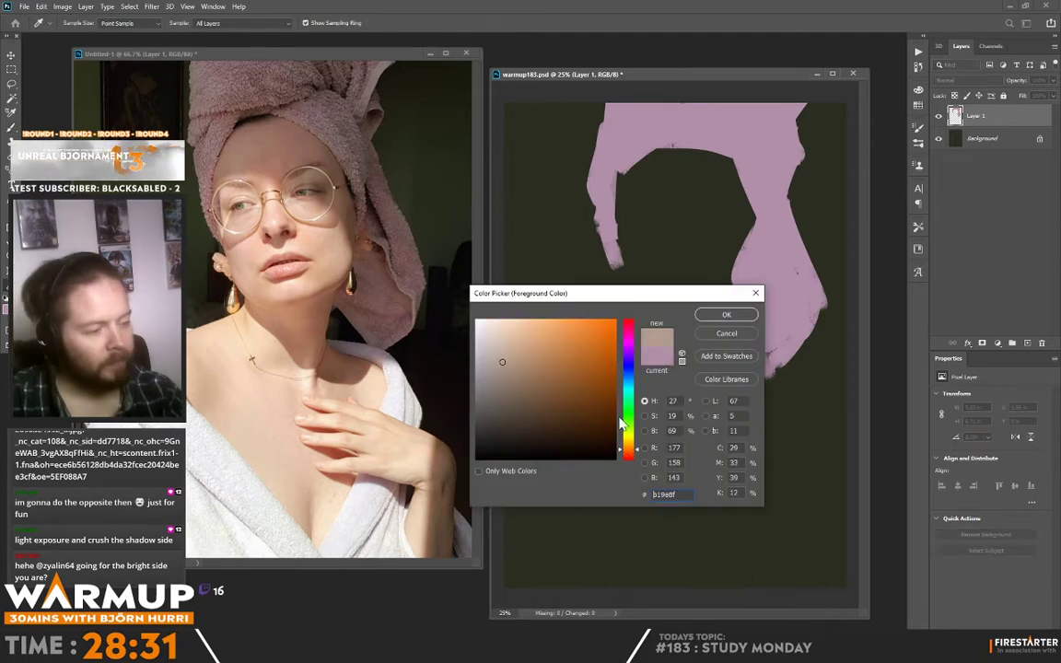
pyautogui.click(557, 349)
pyautogui.moveTo(557, 354)
pyautogui.mouseDown()
pyautogui.moveTo(537, 360)
pyautogui.moveTo(562, 336)
pyautogui.mouseUp()
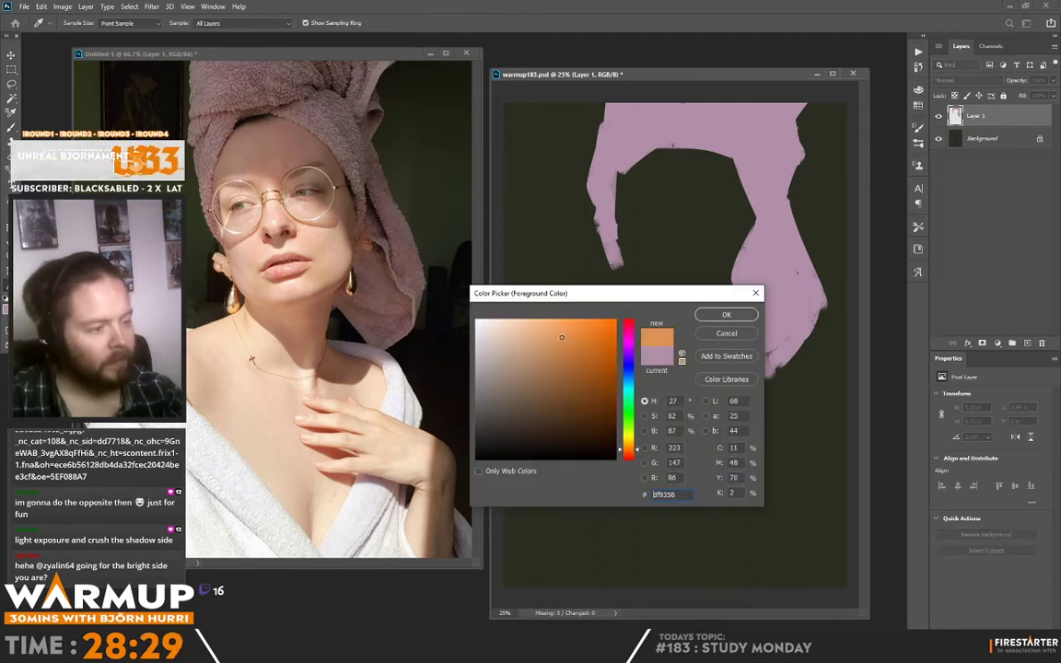
pyautogui.click(656, 356)
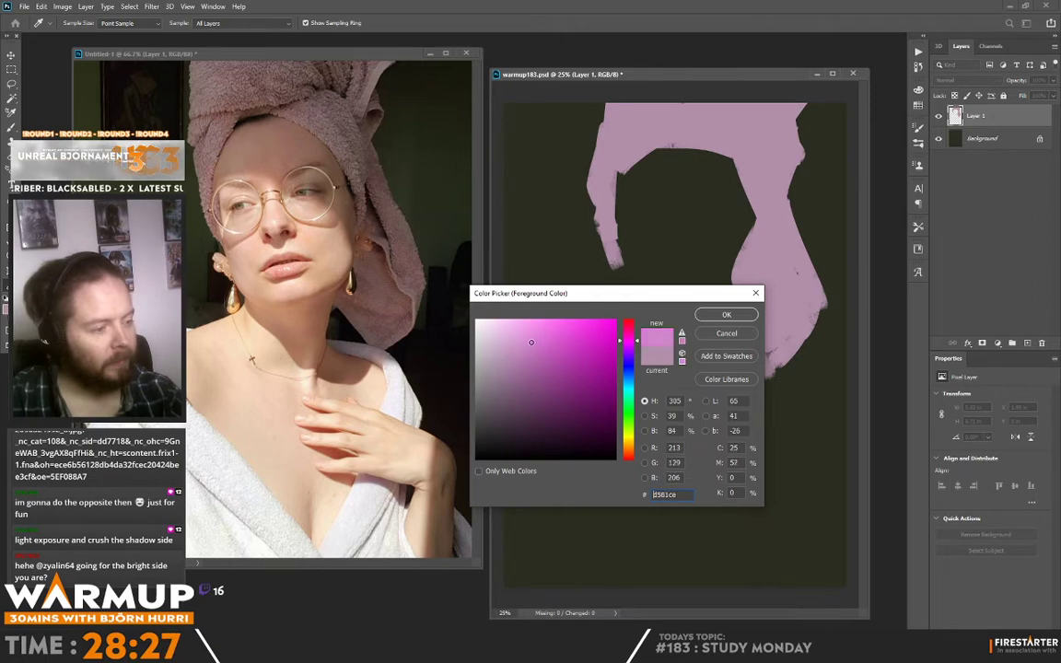
pyautogui.click(630, 456)
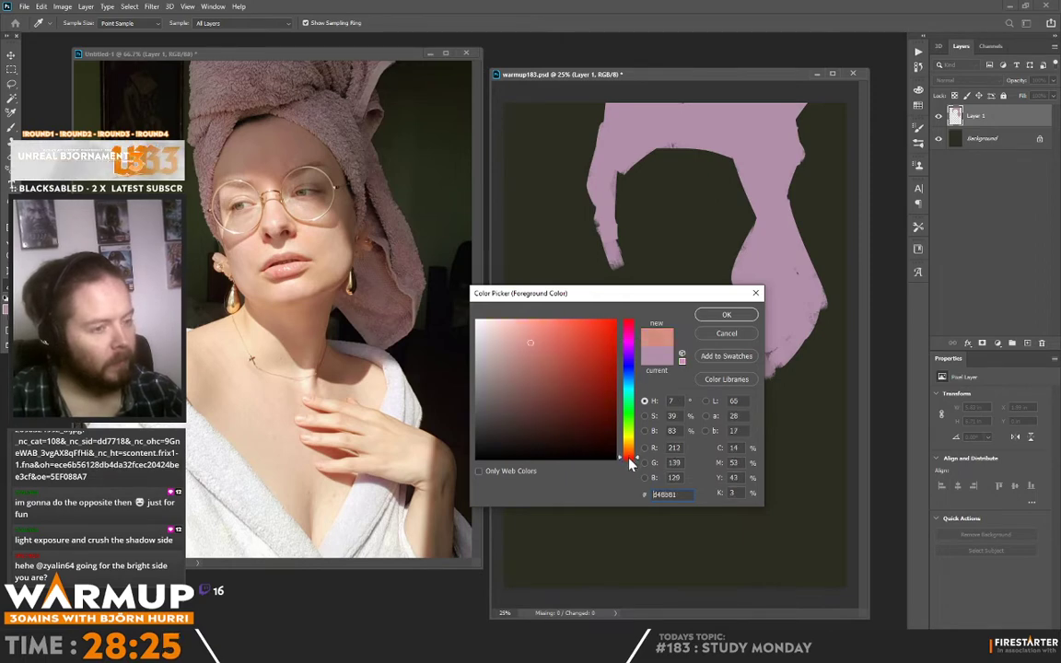
pyautogui.moveTo(503, 387); pyautogui.dragTo(505, 366)
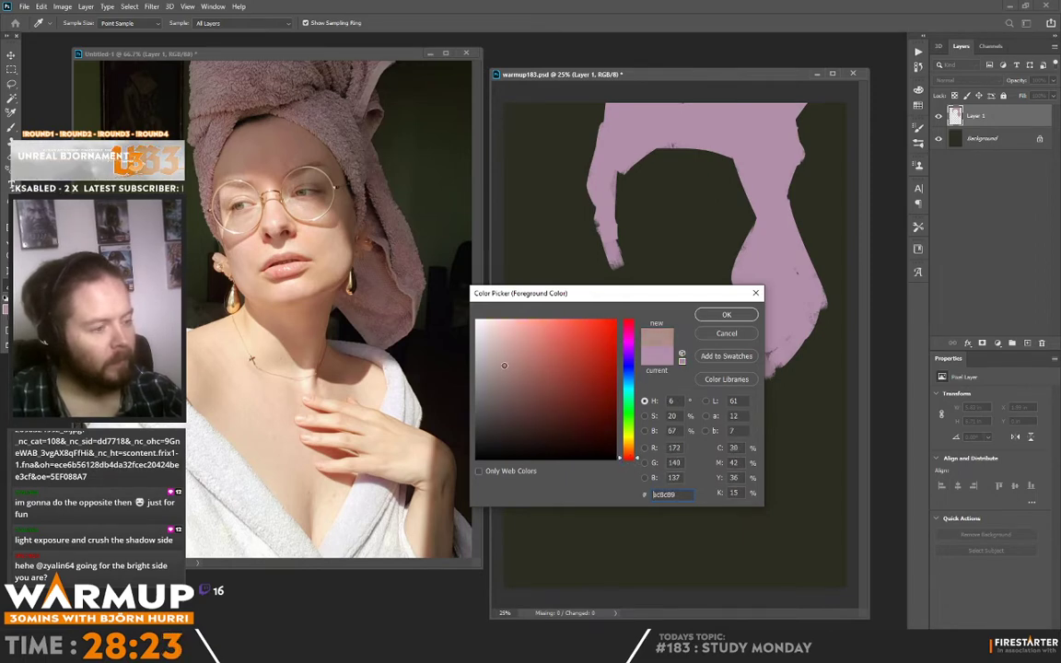
pyautogui.click(726, 314)
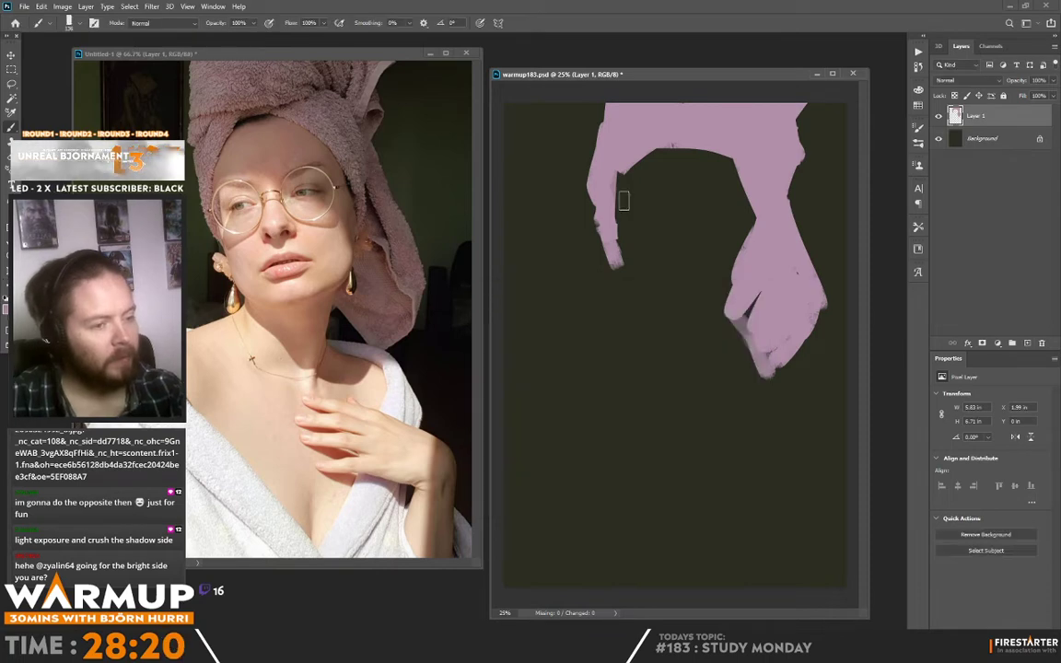
# Paint the shadowed skin as a brown arch along the towel's inner edge, across the forehead and down the face's side.
pyautogui.moveTo(619, 198)
pyautogui.mouseDown()
pyautogui.moveTo(622, 240)
pyautogui.moveTo(622, 184)
pyautogui.moveTo(683, 156)
pyautogui.moveTo(731, 172)
pyautogui.moveTo(751, 226)
pyautogui.mouseUp()
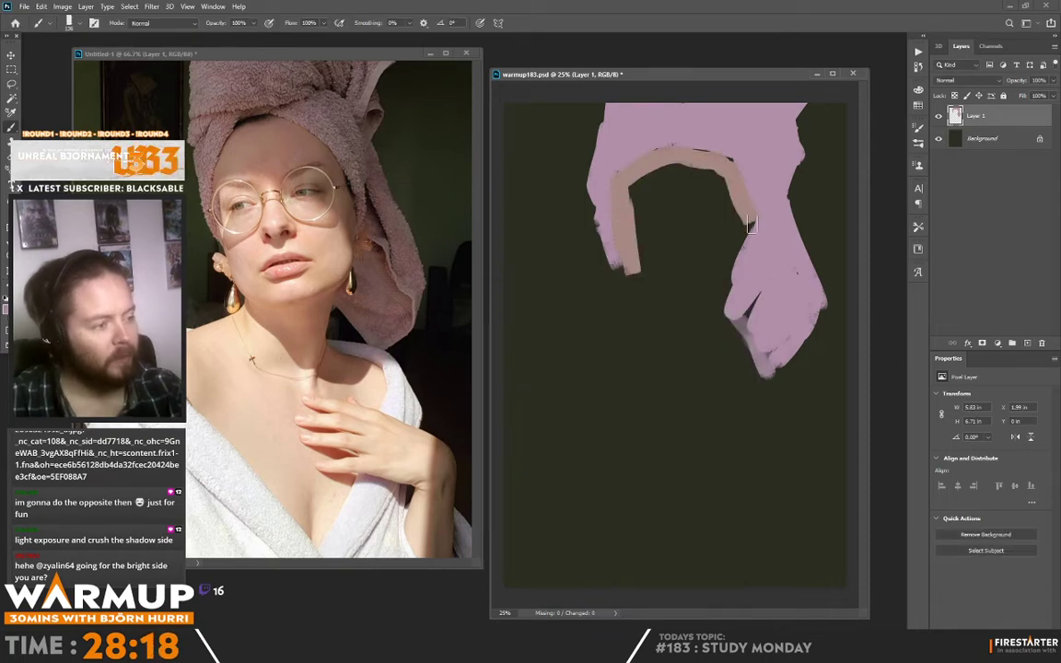
pyautogui.moveTo(710, 159)
pyautogui.mouseDown()
pyautogui.moveTo(633, 178)
pyautogui.moveTo(627, 294)
pyautogui.mouseUp()
pyautogui.moveTo(652, 173); pyautogui.dragTo(718, 171)
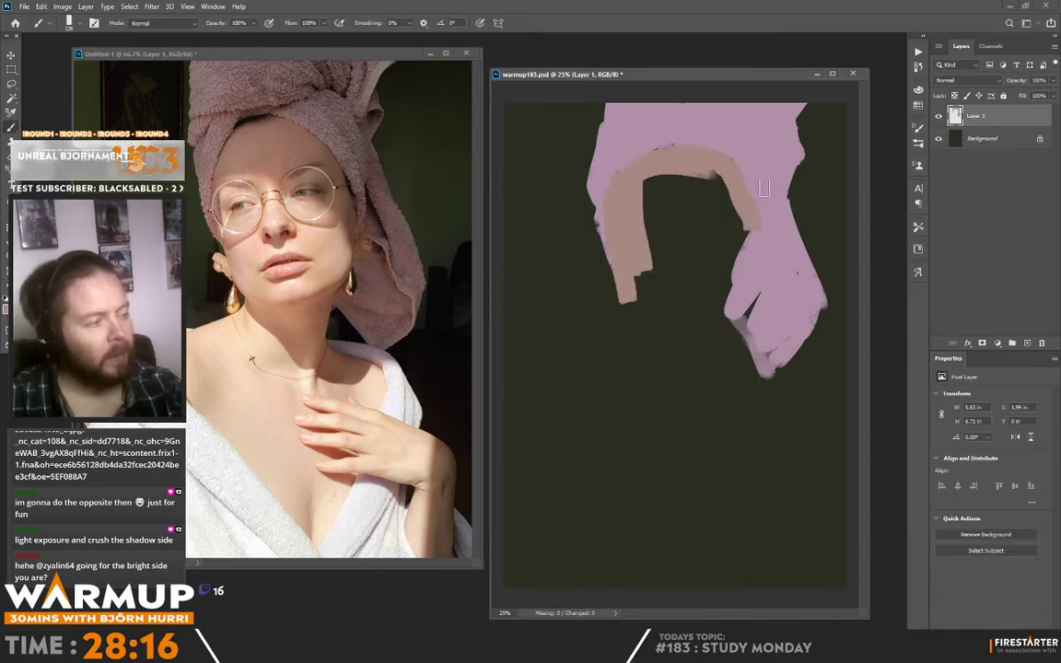
# Scale the painted layer up to about 6.9 by 8 in and thicken the brown shadow across the forehead.
pyautogui.hotkey('ctrl', 't')
pyautogui.moveTo(589, 381); pyautogui.dragTo(552, 443)
pyautogui.press('Return')
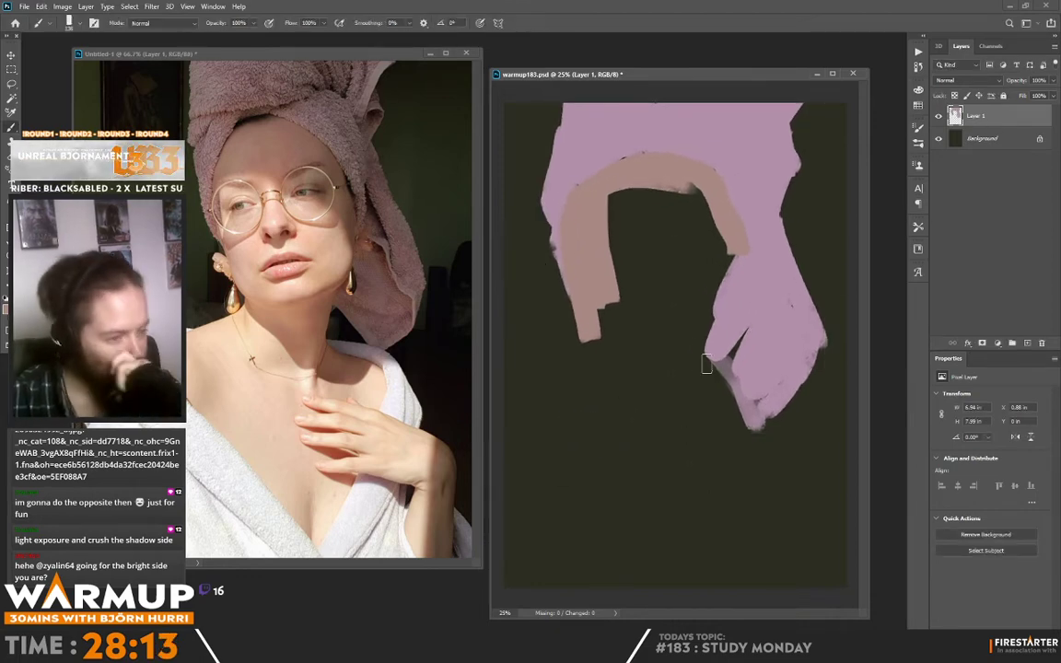
pyautogui.moveTo(578, 392); pyautogui.dragTo(600, 373)
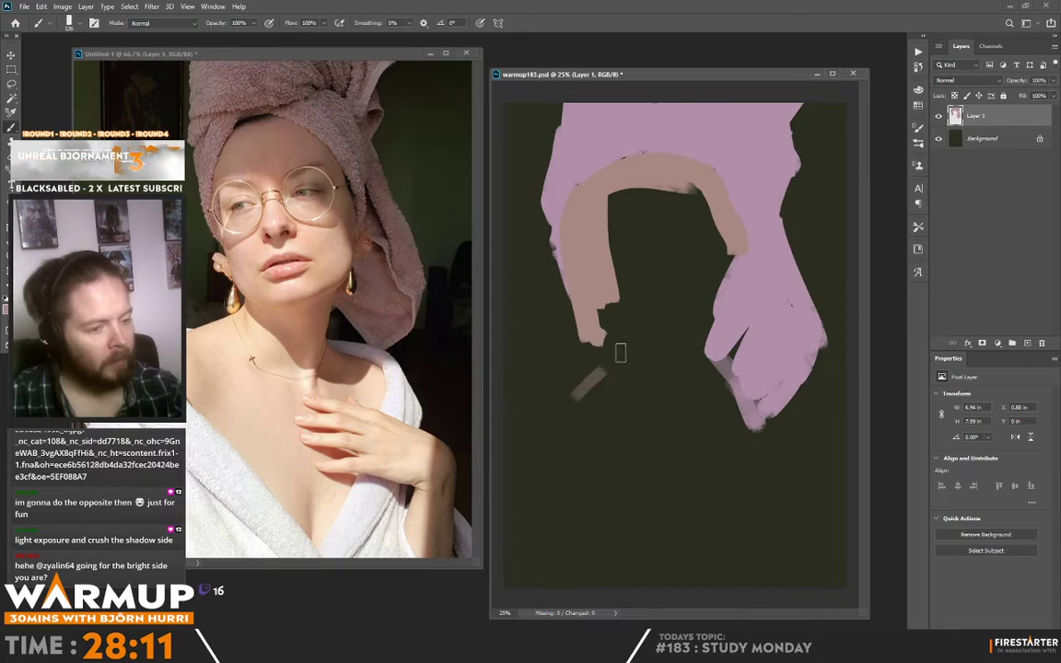
pyautogui.moveTo(615, 204)
pyautogui.mouseDown()
pyautogui.moveTo(653, 192)
pyautogui.moveTo(704, 211)
pyautogui.mouseUp()
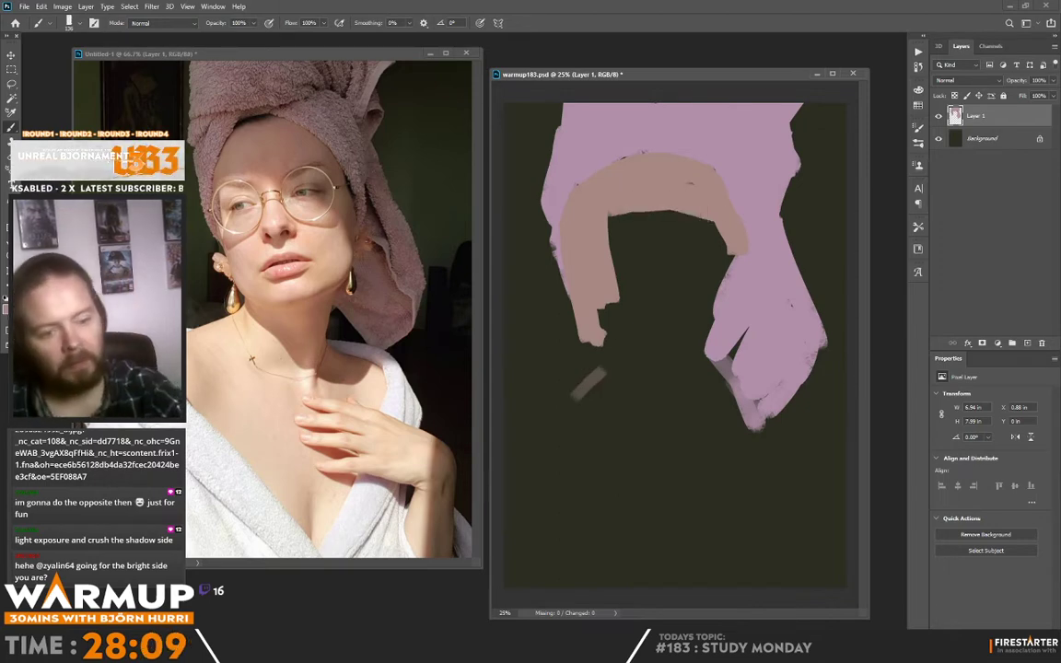
# Set the foreground color to a light beige, d4bf9f, for the sunlit skin.
pyautogui.press('n')
pyautogui.click(629, 446)
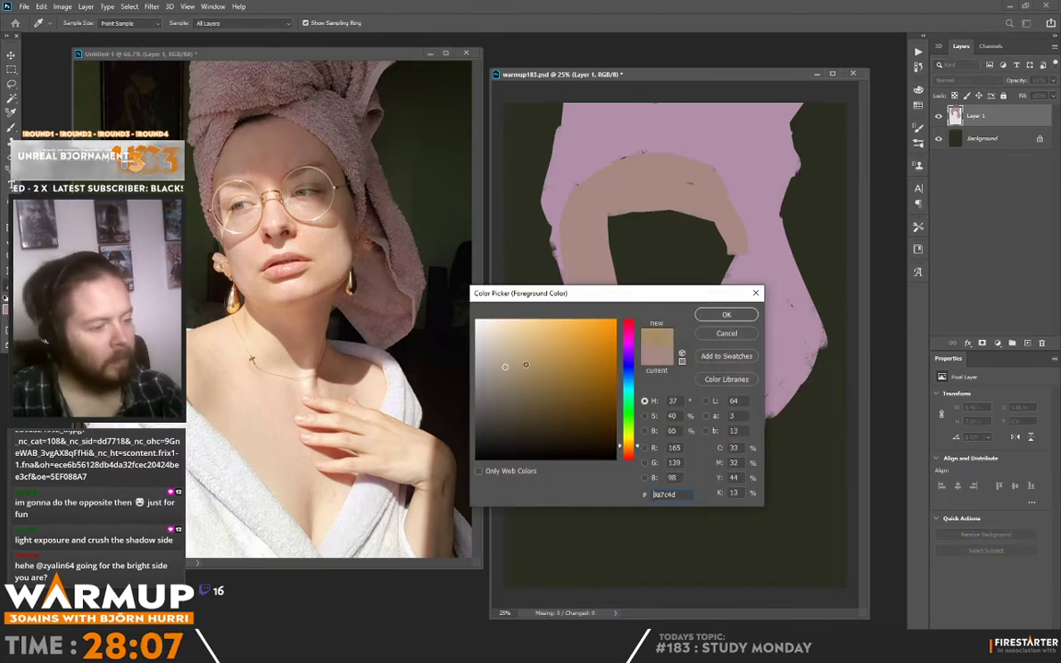
pyautogui.moveTo(523, 364); pyautogui.dragTo(505, 345)
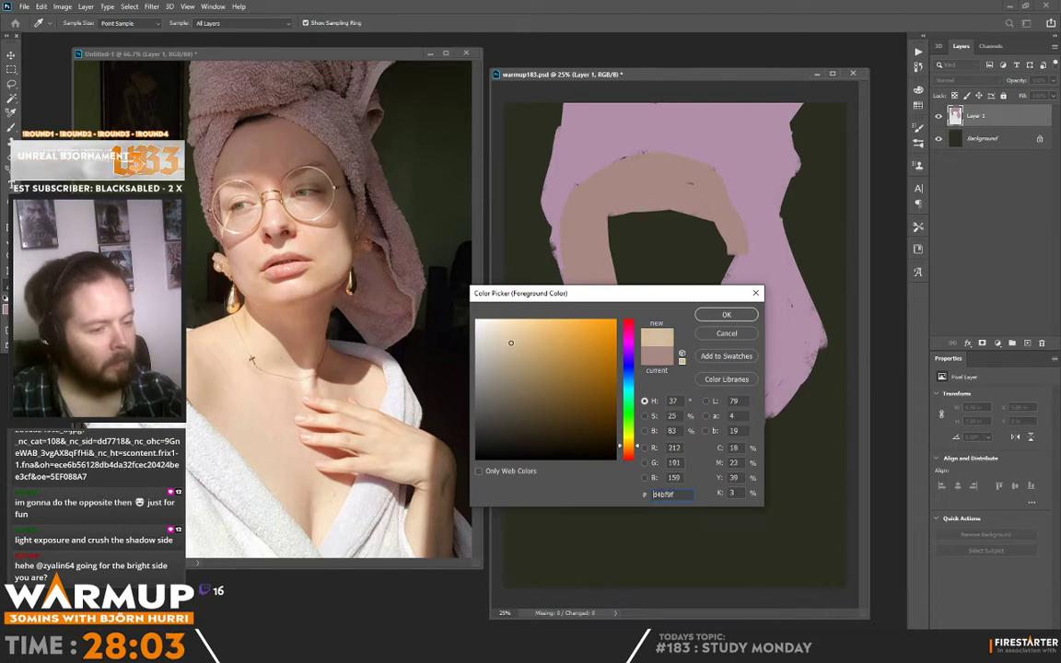
pyautogui.click(729, 315)
# Extend the brown forehead shadow downward and paint the beige sunlit shape across the brow and cheek.
pyautogui.moveTo(602, 366)
pyautogui.mouseDown()
pyautogui.moveTo(606, 407)
pyautogui.moveTo(597, 364)
pyautogui.mouseUp()
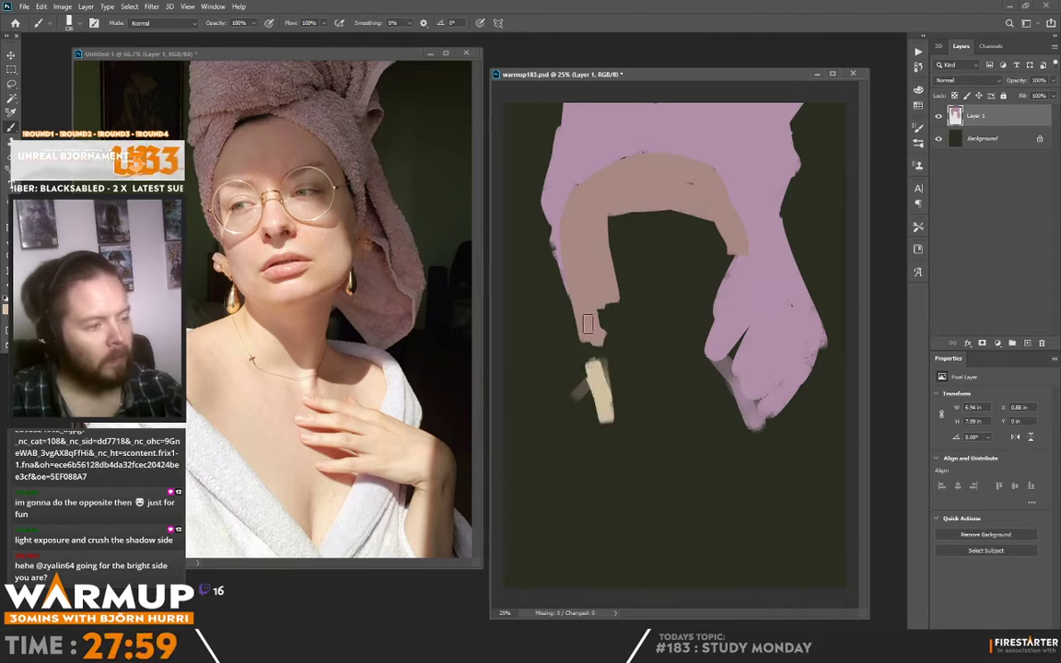
pyautogui.moveTo(587, 324)
pyautogui.mouseDown()
pyautogui.moveTo(602, 267)
pyautogui.moveTo(644, 241)
pyautogui.moveTo(648, 267)
pyautogui.moveTo(714, 286)
pyautogui.moveTo(717, 224)
pyautogui.moveTo(552, 188)
pyautogui.moveTo(681, 242)
pyautogui.moveTo(663, 251)
pyautogui.moveTo(718, 271)
pyautogui.moveTo(742, 232)
pyautogui.mouseUp()
pyautogui.keyDown('alt'); pyautogui.click(733, 250); pyautogui.keyUp('alt')
pyautogui.keyDown('alt'); pyautogui.click(701, 251); pyautogui.keyUp('alt')
pyautogui.moveTo(670, 263)
pyautogui.mouseDown()
pyautogui.moveTo(695, 301)
pyautogui.moveTo(707, 295)
pyautogui.moveTo(698, 299)
pyautogui.moveTo(708, 333)
pyautogui.moveTo(720, 298)
pyautogui.moveTo(723, 313)
pyautogui.moveTo(700, 348)
pyautogui.mouseUp()
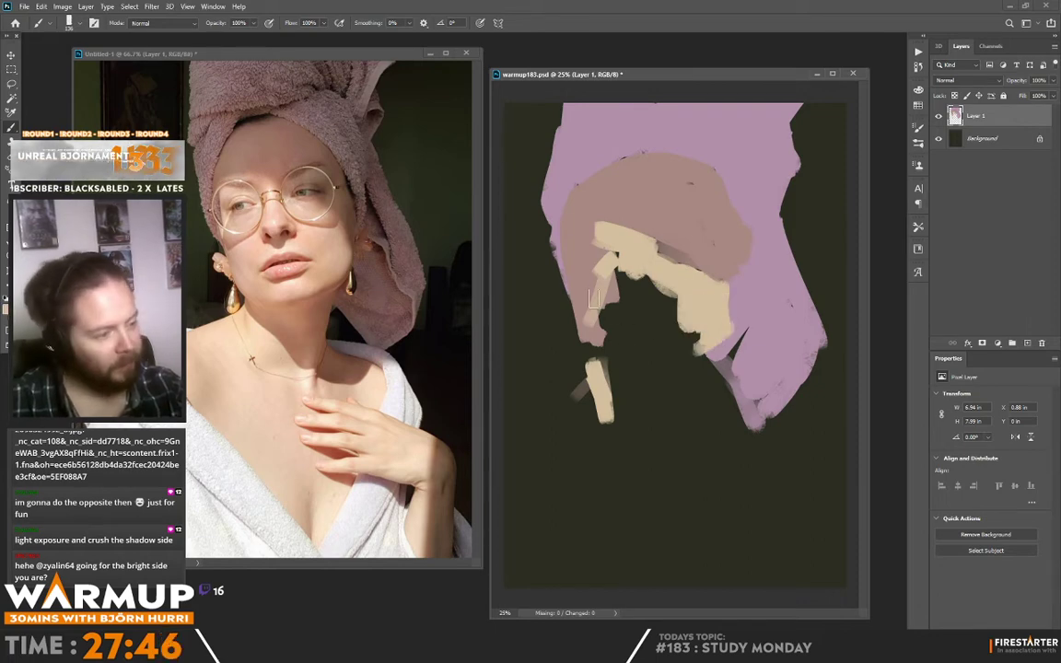
# Fill the sunlit face in beige down to a trimmed jaw edge and outline the shoulders and the V-shaped chest opening.
pyautogui.moveTo(595, 304)
pyautogui.mouseDown()
pyautogui.moveTo(601, 343)
pyautogui.moveTo(588, 323)
pyautogui.moveTo(654, 355)
pyautogui.moveTo(700, 348)
pyautogui.moveTo(624, 357)
pyautogui.moveTo(607, 330)
pyautogui.moveTo(650, 361)
pyautogui.mouseUp()
pyautogui.moveTo(624, 280)
pyautogui.mouseDown()
pyautogui.moveTo(610, 314)
pyautogui.moveTo(645, 291)
pyautogui.moveTo(657, 302)
pyautogui.moveTo(651, 344)
pyautogui.moveTo(694, 295)
pyautogui.moveTo(671, 352)
pyautogui.moveTo(634, 365)
pyautogui.moveTo(705, 347)
pyautogui.moveTo(587, 392)
pyautogui.mouseUp()
pyautogui.press('e')
pyautogui.moveTo(598, 359)
pyautogui.mouseDown()
pyautogui.moveTo(592, 400)
pyautogui.moveTo(578, 394)
pyautogui.moveTo(582, 411)
pyautogui.moveTo(544, 426)
pyautogui.moveTo(547, 451)
pyautogui.moveTo(627, 550)
pyautogui.moveTo(701, 590)
pyautogui.moveTo(724, 521)
pyautogui.moveTo(778, 447)
pyautogui.moveTo(705, 414)
pyautogui.mouseUp()
pyautogui.rightClick(623, 150)
pyautogui.press('b')
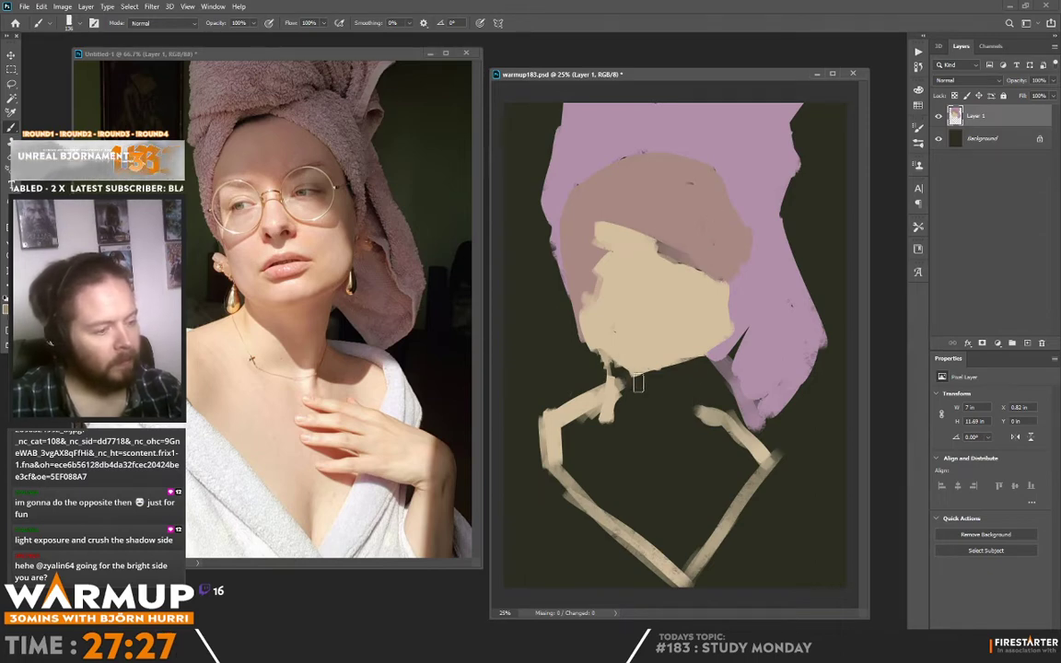
# Fill the neck below the jaw with the brown shadow color and sample the beige of the shoulder line.
pyautogui.moveTo(613, 367)
pyautogui.mouseDown()
pyautogui.moveTo(630, 398)
pyautogui.moveTo(617, 375)
pyautogui.moveTo(676, 393)
pyautogui.moveTo(635, 388)
pyautogui.moveTo(713, 352)
pyautogui.moveTo(702, 355)
pyautogui.moveTo(692, 426)
pyautogui.moveTo(672, 381)
pyautogui.moveTo(661, 403)
pyautogui.moveTo(641, 410)
pyautogui.moveTo(699, 424)
pyautogui.mouseUp()
pyautogui.keyDown('alt'); pyautogui.click(610, 405); pyautogui.keyUp('alt')
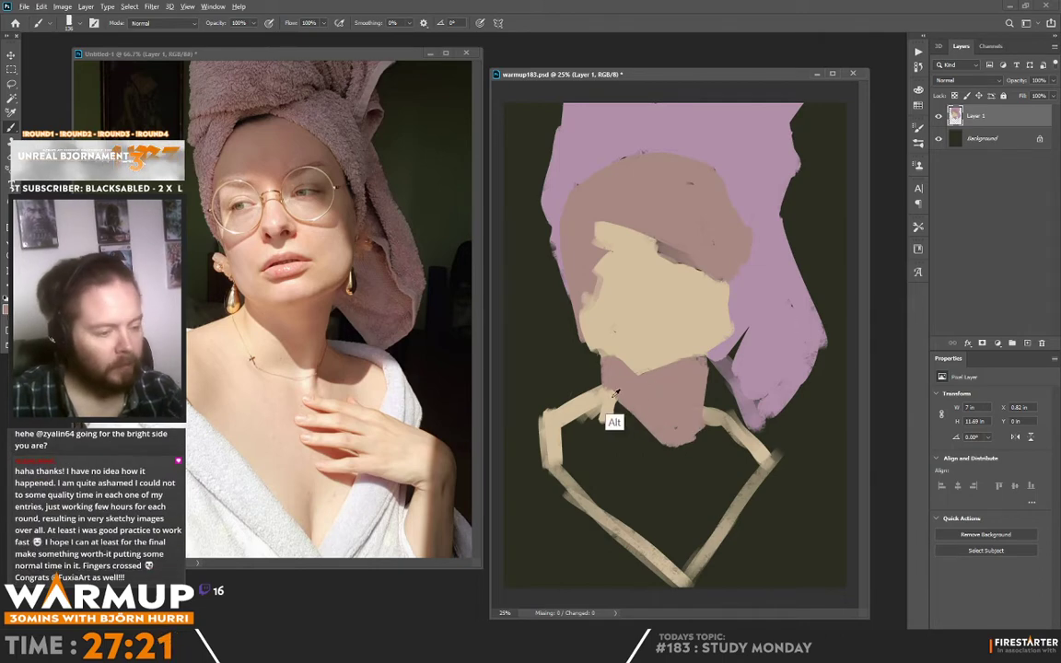
# Block in the near shoulder and upper chest in beige, then blend the beige and brown edge between the forehead shadow and sunlit face.
pyautogui.moveTo(606, 401)
pyautogui.mouseDown()
pyautogui.moveTo(593, 441)
pyautogui.moveTo(589, 474)
pyautogui.moveTo(615, 480)
pyautogui.moveTo(687, 460)
pyautogui.moveTo(711, 437)
pyautogui.moveTo(673, 453)
pyautogui.moveTo(679, 434)
pyautogui.moveTo(723, 441)
pyautogui.mouseUp()
pyautogui.keyDown('alt'); pyautogui.click(679, 437); pyautogui.keyUp('alt')
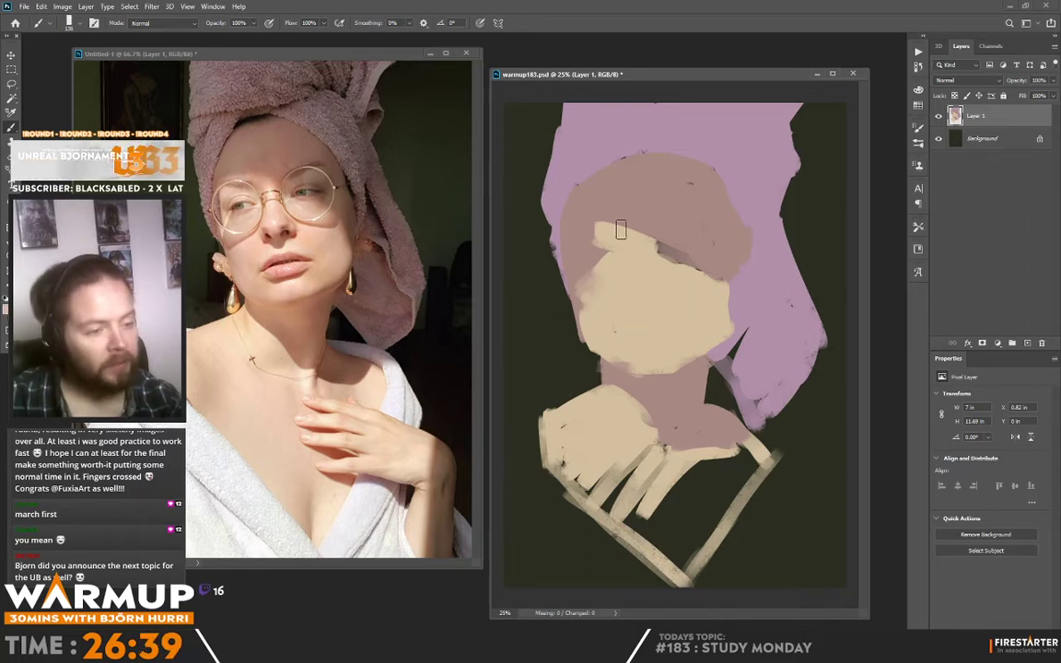
pyautogui.keyDown('alt'); pyautogui.click(580, 262); pyautogui.keyUp('alt')
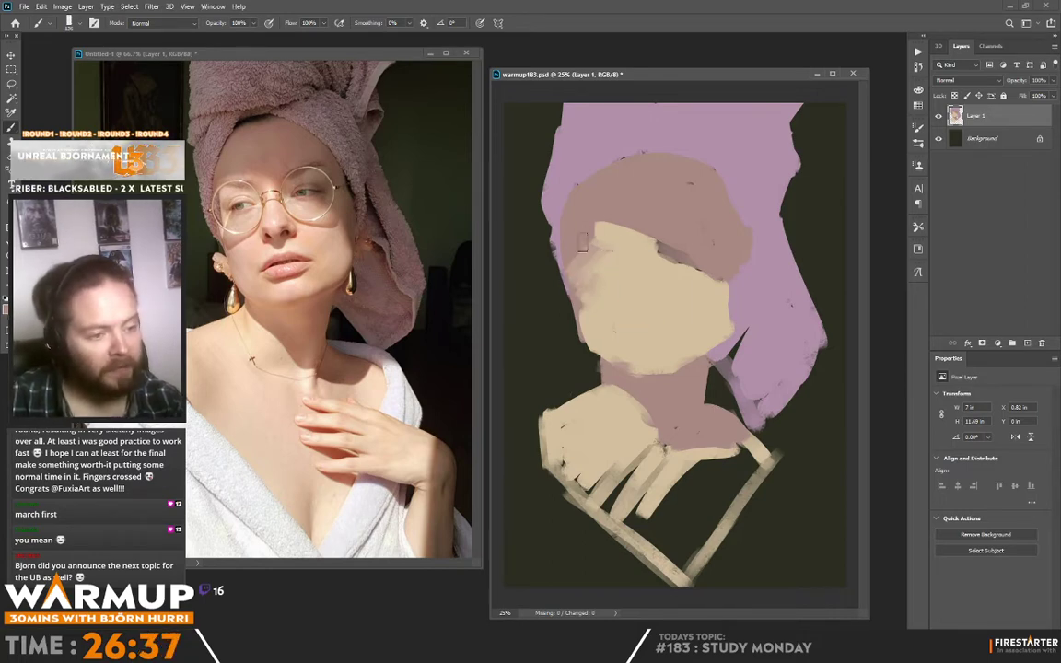
pyautogui.press('alt')
pyautogui.keyDown('alt'); pyautogui.click(609, 229); pyautogui.keyUp('alt')
pyautogui.moveTo(599, 224)
pyautogui.mouseDown()
pyautogui.moveTo(580, 252)
pyautogui.moveTo(622, 229)
pyautogui.moveTo(607, 227)
pyautogui.moveTo(669, 264)
pyautogui.moveTo(634, 224)
pyautogui.moveTo(647, 235)
pyautogui.moveTo(614, 222)
pyautogui.moveTo(700, 275)
pyautogui.moveTo(657, 253)
pyautogui.moveTo(691, 262)
pyautogui.mouseUp()
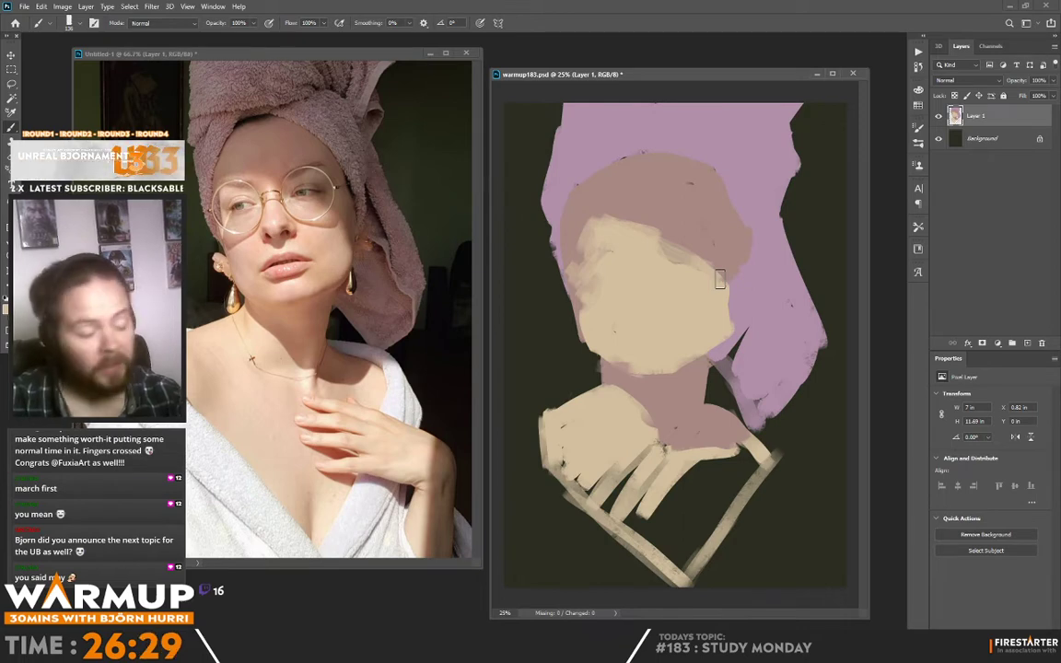
pyautogui.keyDown('alt'); pyautogui.click(709, 297); pyautogui.keyUp('alt')
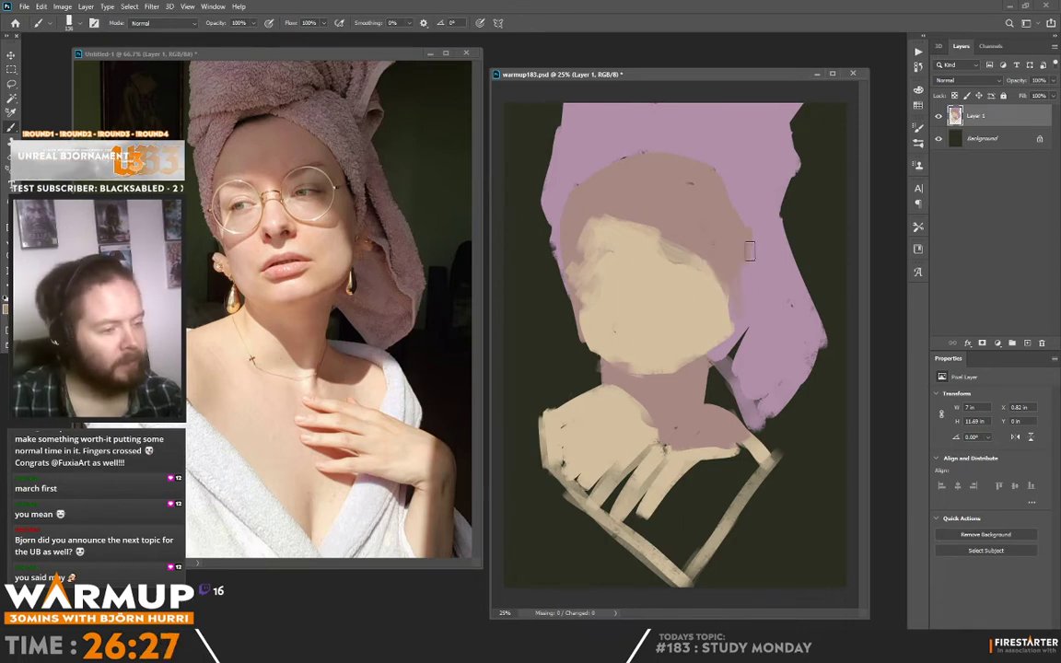
# Fill the chest and the raised hand with the sampled beige and block in the forearm with the brown shadow color.
pyautogui.keyDown('alt'); pyautogui.click(625, 435); pyautogui.keyUp('alt')
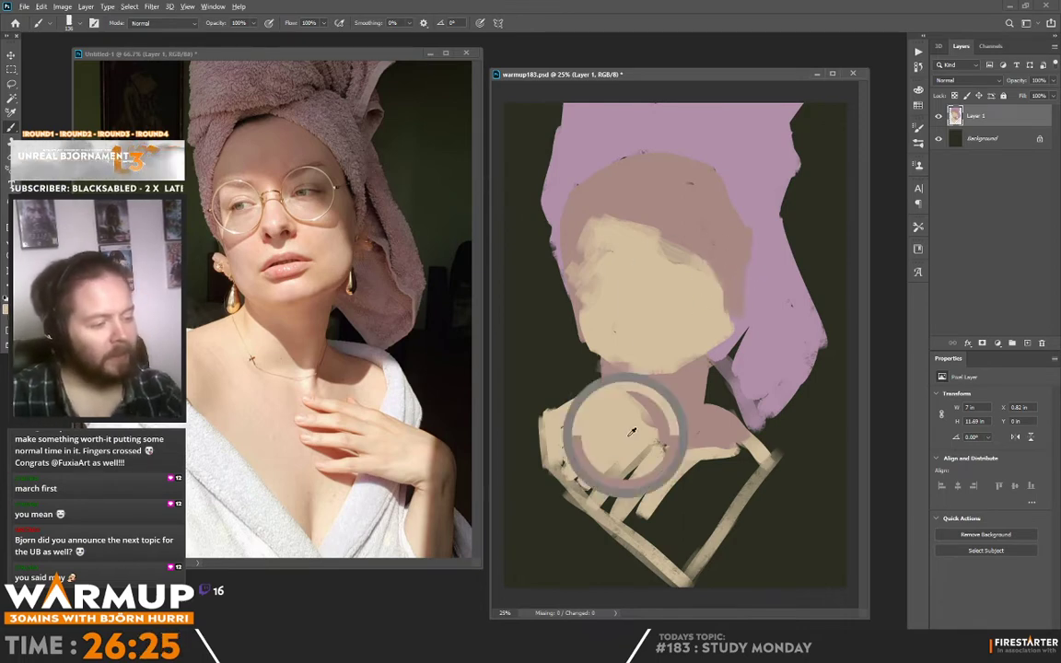
pyautogui.moveTo(585, 464)
pyautogui.mouseDown()
pyautogui.moveTo(618, 464)
pyautogui.moveTo(658, 497)
pyautogui.moveTo(680, 545)
pyautogui.moveTo(658, 442)
pyautogui.moveTo(644, 428)
pyautogui.moveTo(718, 456)
pyautogui.moveTo(797, 514)
pyautogui.moveTo(794, 539)
pyautogui.mouseUp()
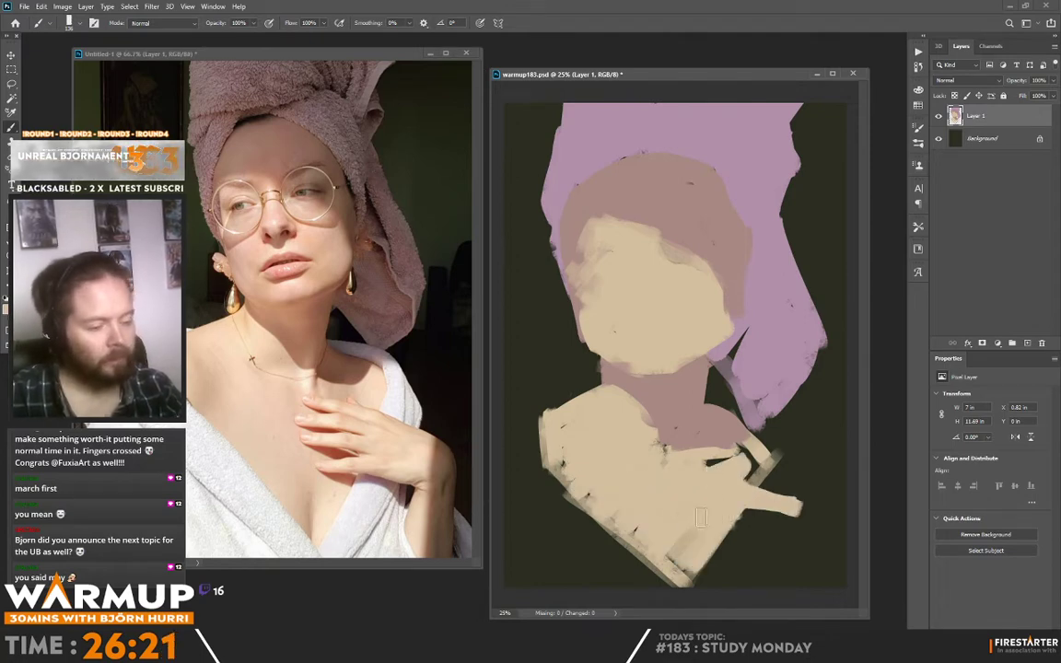
pyautogui.moveTo(753, 504)
pyautogui.mouseDown()
pyautogui.moveTo(777, 539)
pyautogui.moveTo(733, 530)
pyautogui.moveTo(801, 510)
pyautogui.moveTo(793, 531)
pyautogui.moveTo(810, 508)
pyautogui.moveTo(790, 614)
pyautogui.mouseUp()
pyautogui.keyDown('alt'); pyautogui.click(624, 189); pyautogui.keyUp('alt')
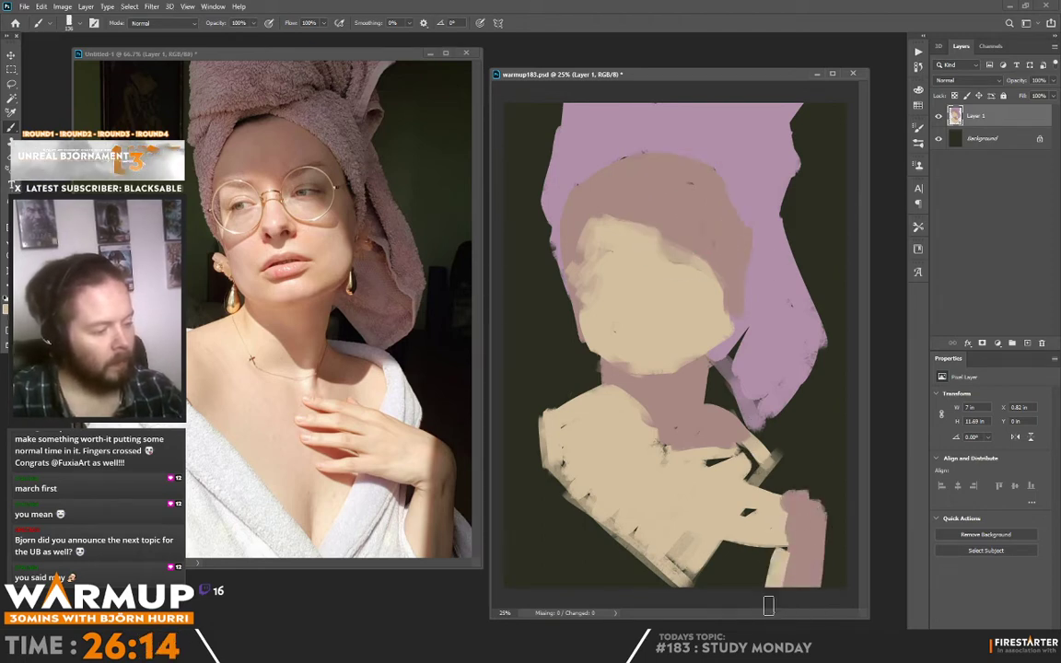
pyautogui.keyDown('alt'); pyautogui.click(778, 548); pyautogui.keyUp('alt')
pyautogui.moveTo(736, 524)
pyautogui.mouseDown()
pyautogui.moveTo(708, 466)
pyautogui.moveTo(737, 490)
pyautogui.moveTo(736, 474)
pyautogui.mouseUp()
pyautogui.moveTo(741, 433); pyautogui.dragTo(750, 490)
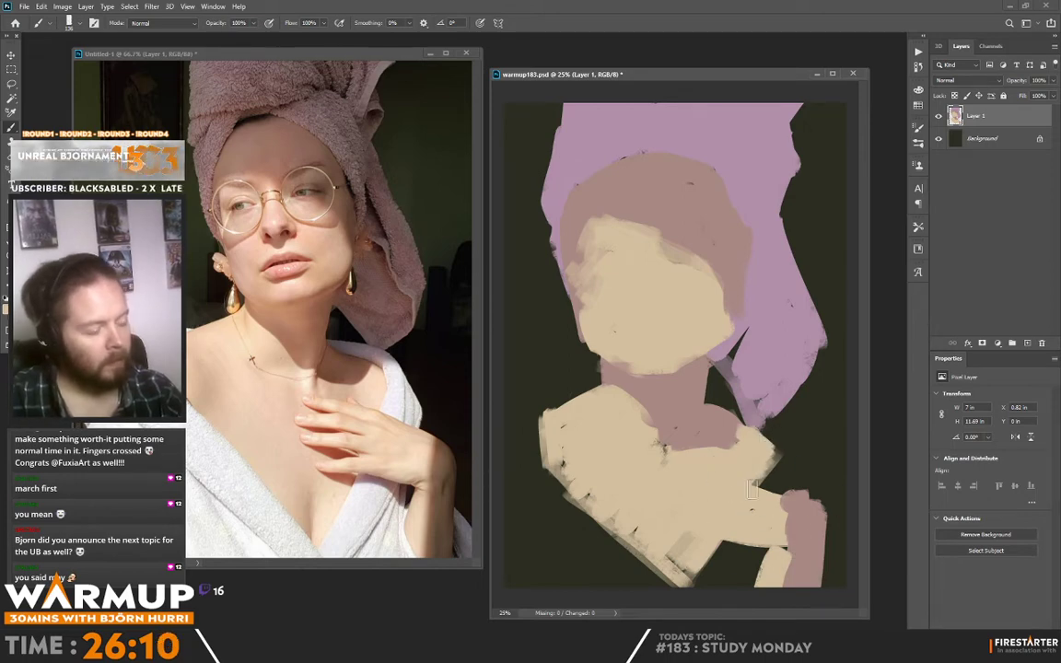
# Set the foreground color to a pale lilac, d6c2d3, for the bathrobe.
pyautogui.press('n')
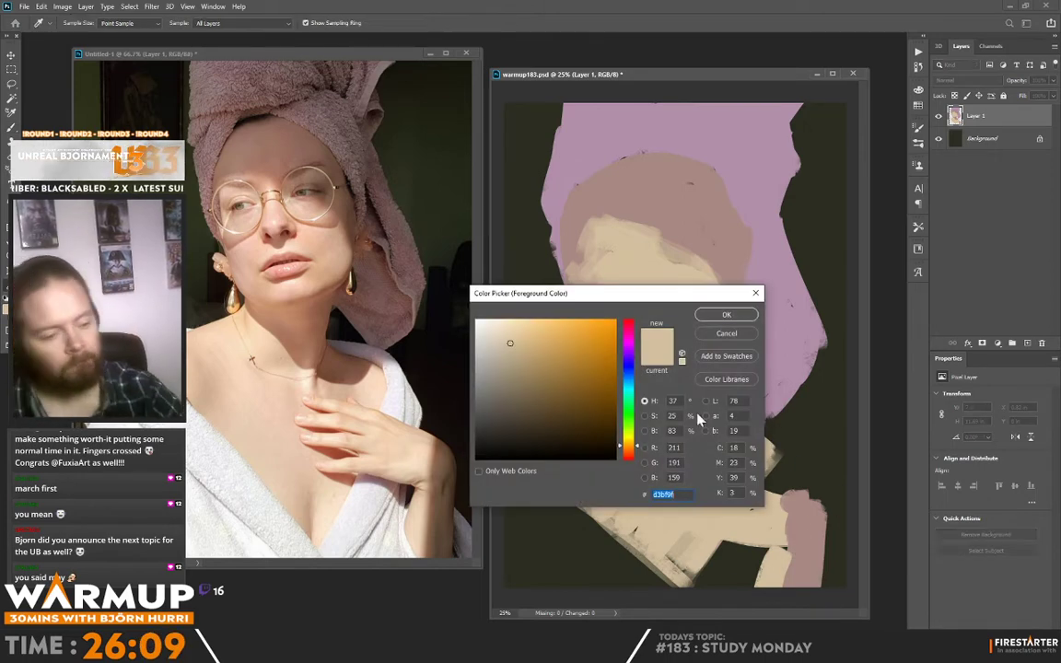
pyautogui.click(629, 339)
pyautogui.click(490, 342)
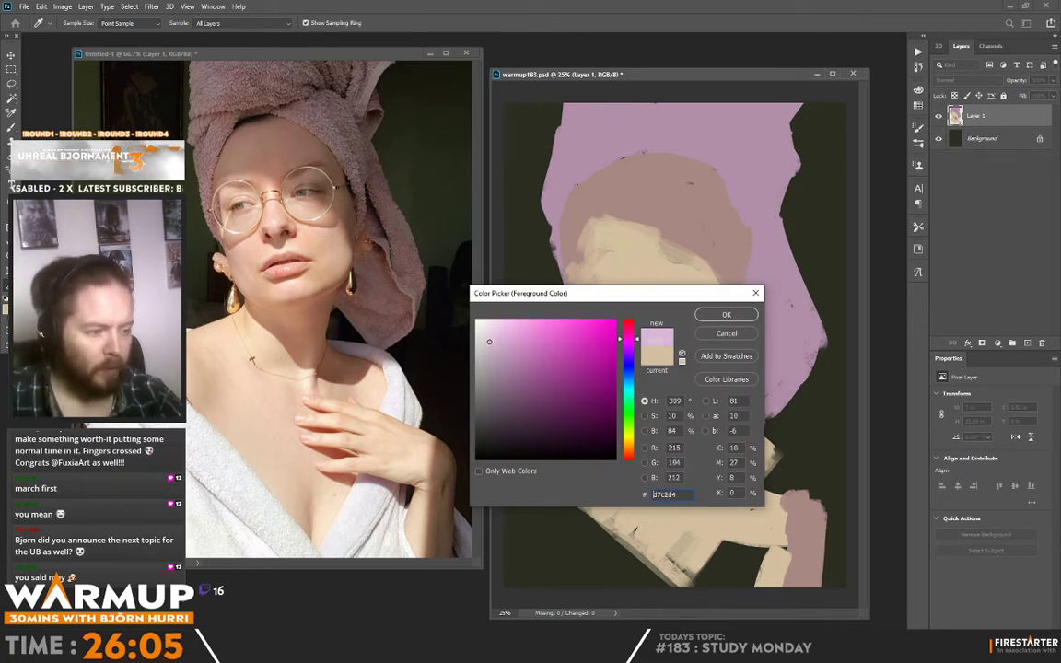
pyautogui.click(440, 307)
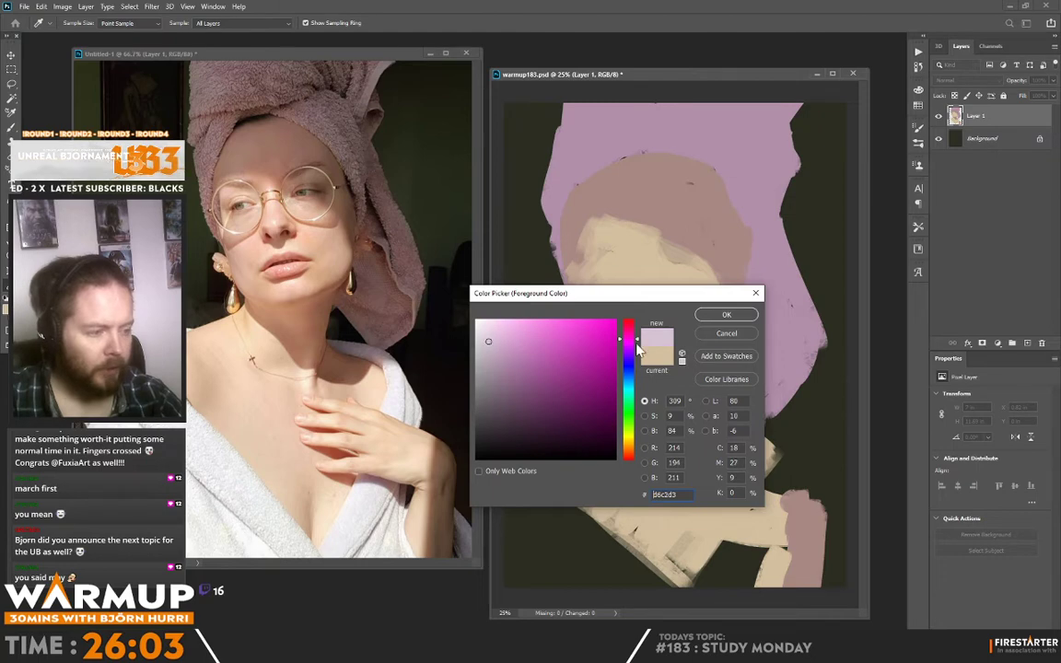
pyautogui.click(726, 314)
# Paint the near side of the bathrobe in pale lilac along the chest opening, and fill the robe area below the hand.
pyautogui.moveTo(522, 463)
pyautogui.mouseDown()
pyautogui.moveTo(574, 526)
pyautogui.moveTo(533, 464)
pyautogui.moveTo(597, 543)
pyautogui.mouseUp()
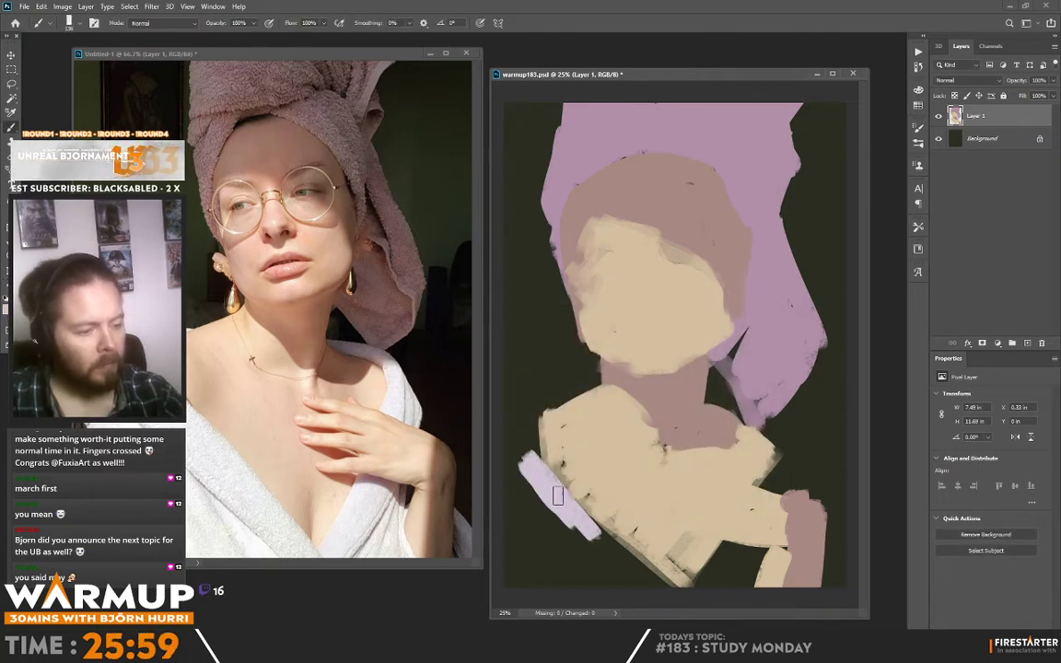
pyautogui.moveTo(558, 498); pyautogui.dragTo(615, 561)
pyautogui.moveTo(530, 465)
pyautogui.mouseDown()
pyautogui.moveTo(523, 381)
pyautogui.moveTo(515, 415)
pyautogui.moveTo(503, 420)
pyautogui.moveTo(512, 472)
pyautogui.mouseUp()
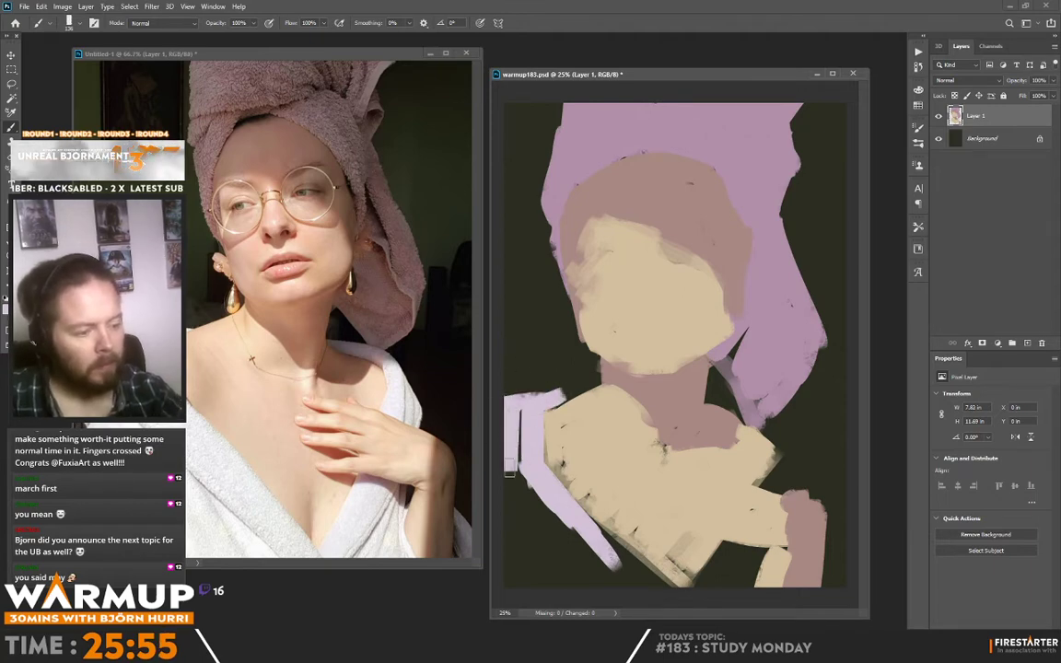
pyautogui.moveTo(523, 425)
pyautogui.mouseDown()
pyautogui.moveTo(523, 511)
pyautogui.moveTo(557, 566)
pyautogui.mouseUp()
pyautogui.moveTo(513, 507)
pyautogui.mouseDown()
pyautogui.moveTo(513, 569)
pyautogui.moveTo(541, 585)
pyautogui.moveTo(579, 600)
pyautogui.moveTo(614, 577)
pyautogui.moveTo(559, 504)
pyautogui.moveTo(656, 594)
pyautogui.moveTo(541, 505)
pyautogui.moveTo(668, 611)
pyautogui.moveTo(555, 505)
pyautogui.moveTo(695, 595)
pyautogui.moveTo(736, 545)
pyautogui.moveTo(715, 551)
pyautogui.moveTo(750, 550)
pyautogui.moveTo(731, 561)
pyautogui.moveTo(742, 551)
pyautogui.moveTo(715, 606)
pyautogui.moveTo(721, 576)
pyautogui.mouseUp()
# Add a muted purple shadow under the hand and along the collar, and paint the far shoulder of the robe in lilac.
pyautogui.keyDown('alt'); pyautogui.click(788, 511); pyautogui.keyUp('alt')
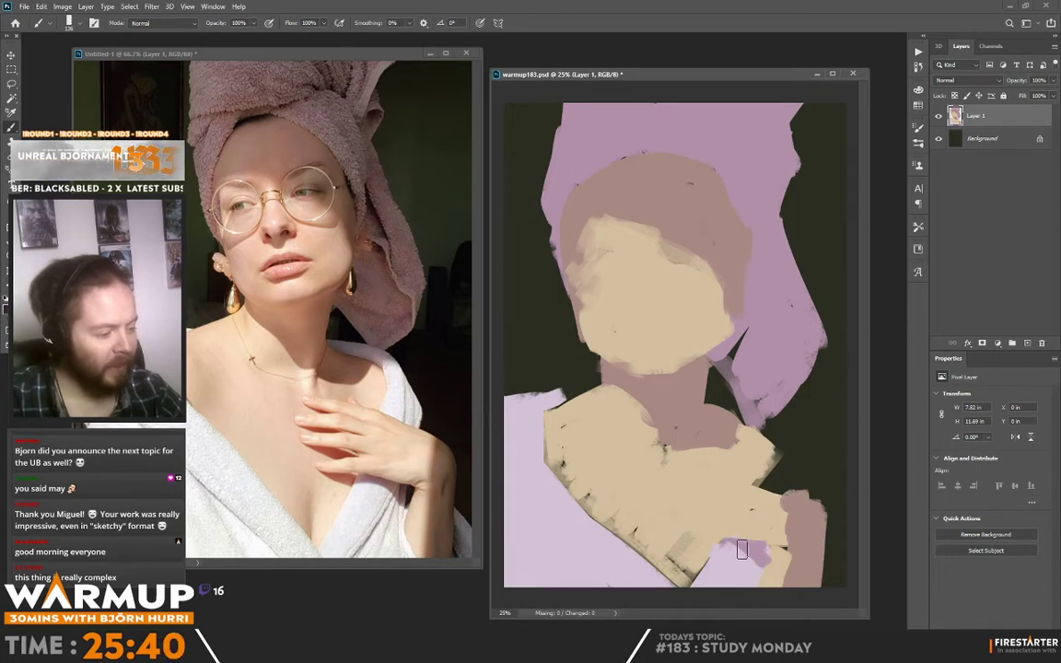
pyautogui.keyDown('alt'); pyautogui.click(758, 544); pyautogui.keyUp('alt')
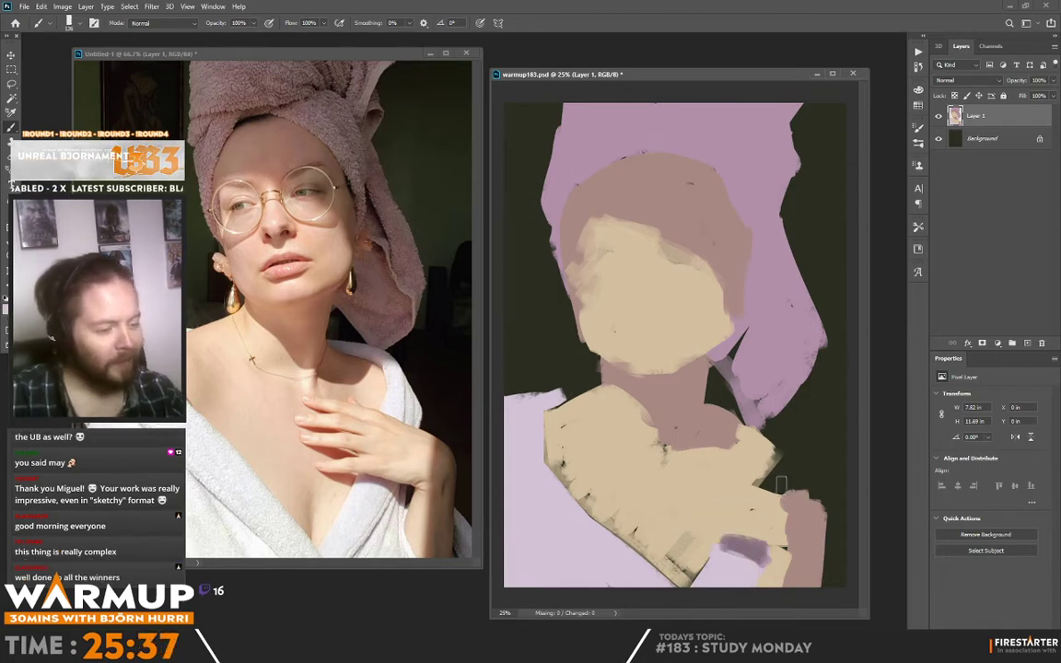
pyautogui.moveTo(781, 484)
pyautogui.mouseDown()
pyautogui.moveTo(764, 421)
pyautogui.moveTo(784, 435)
pyautogui.moveTo(745, 402)
pyautogui.moveTo(705, 396)
pyautogui.mouseUp()
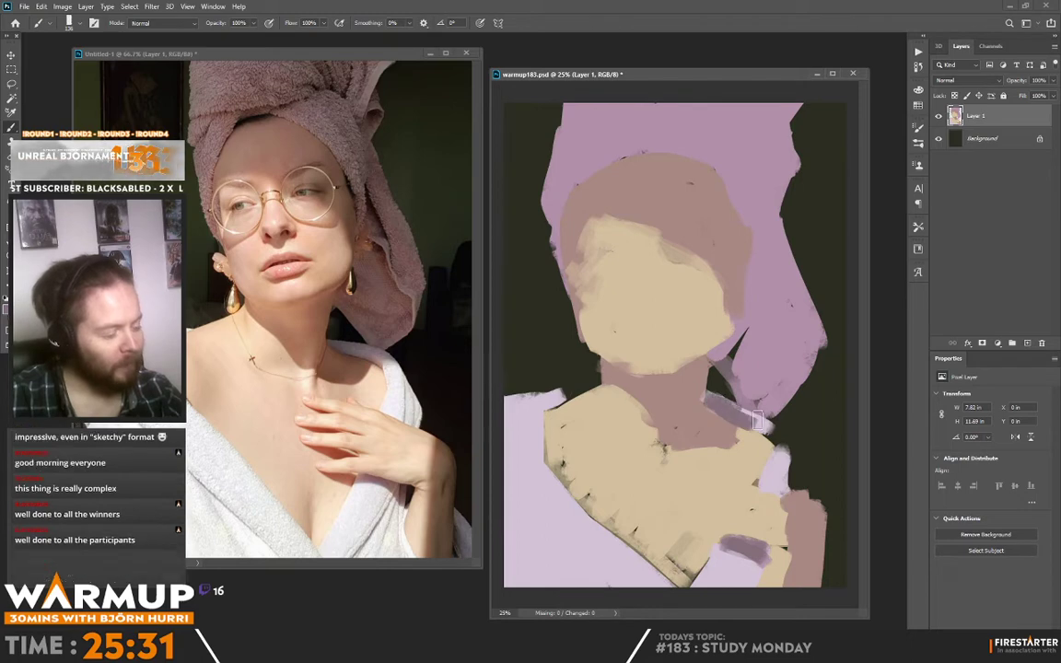
pyautogui.keyDown('alt'); pyautogui.click(778, 480); pyautogui.keyUp('alt')
pyautogui.moveTo(768, 421)
pyautogui.mouseDown()
pyautogui.moveTo(797, 441)
pyautogui.moveTo(774, 421)
pyautogui.moveTo(802, 463)
pyautogui.moveTo(790, 445)
pyautogui.moveTo(793, 488)
pyautogui.moveTo(812, 468)
pyautogui.moveTo(782, 493)
pyautogui.mouseUp()
# Extend the beige of the hand over the wrist and clean up the chest edge along the robe opening.
pyautogui.keyDown('alt'); pyautogui.click(808, 518); pyautogui.keyUp('alt')
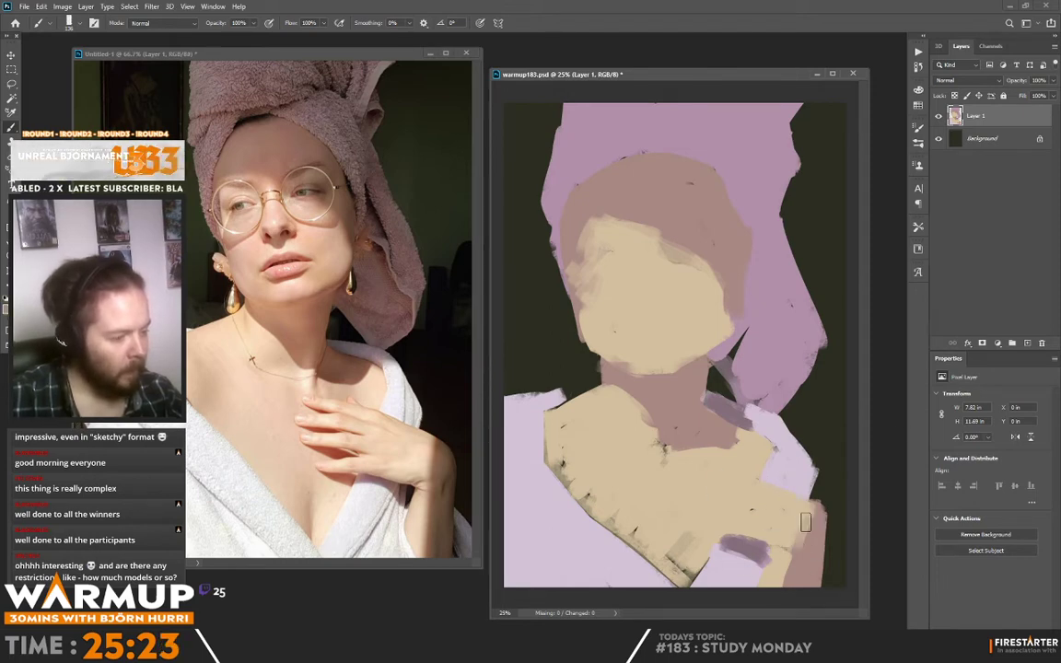
pyautogui.moveTo(806, 522); pyautogui.dragTo(814, 575)
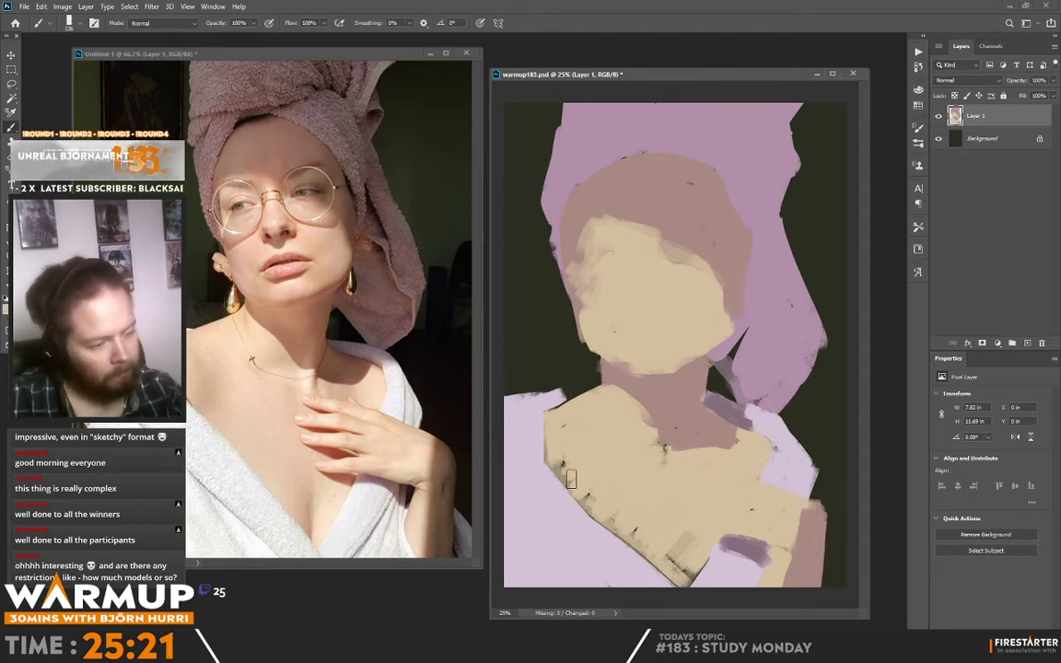
pyautogui.moveTo(515, 431)
pyautogui.mouseDown()
pyautogui.moveTo(561, 484)
pyautogui.moveTo(679, 560)
pyautogui.mouseUp()
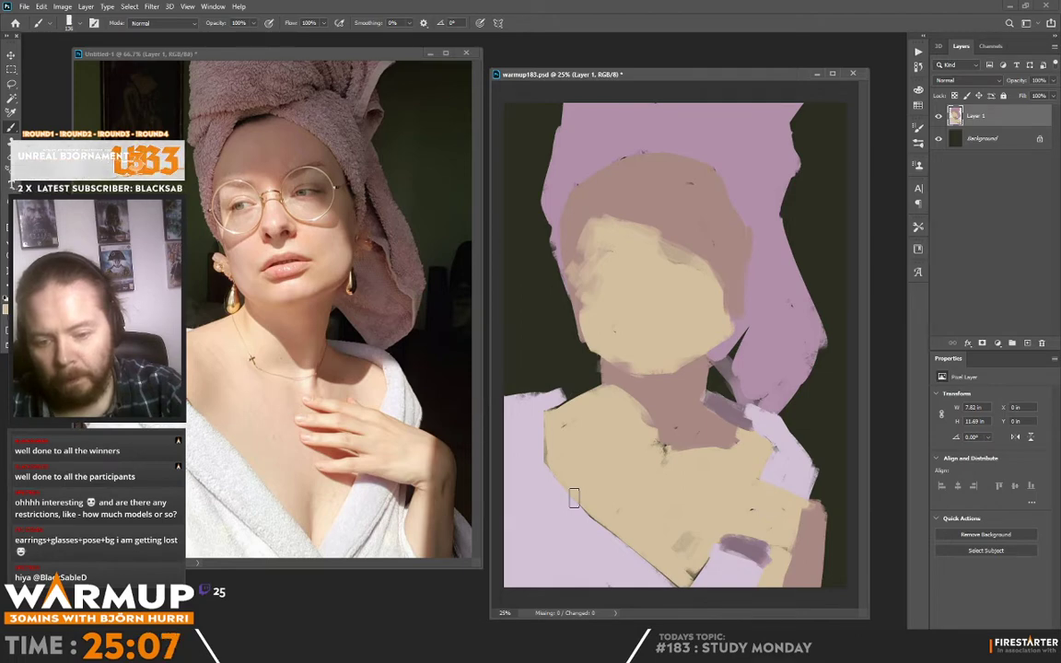
# Flip both the study canvas and the reference photo horizontally, and return to the study canvas.
pyautogui.press('F2')
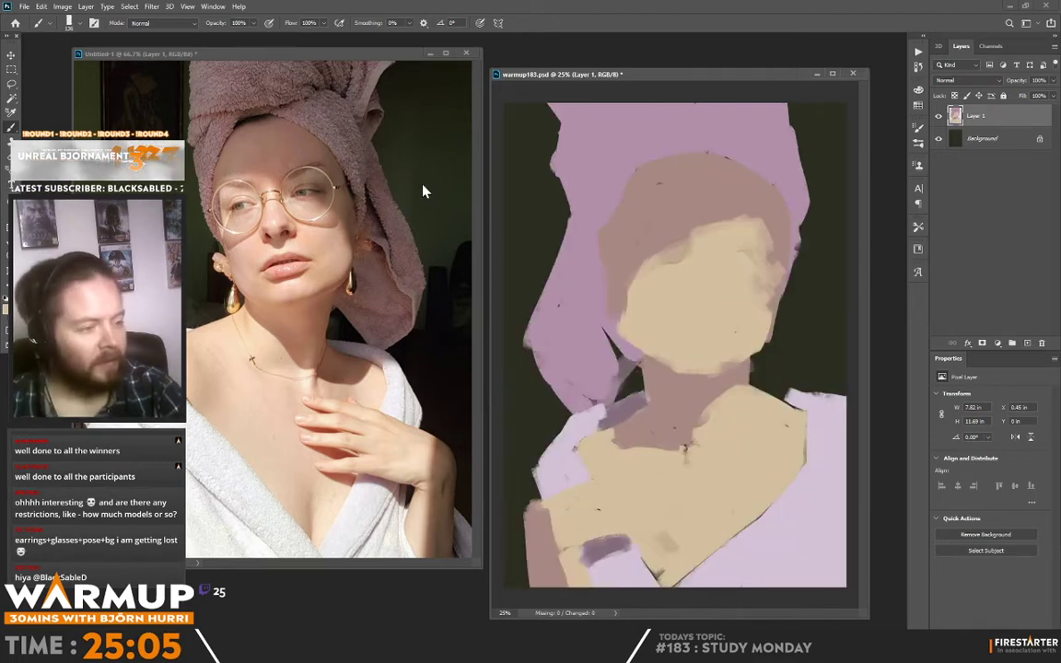
pyautogui.click(422, 189)
pyautogui.press('F2')
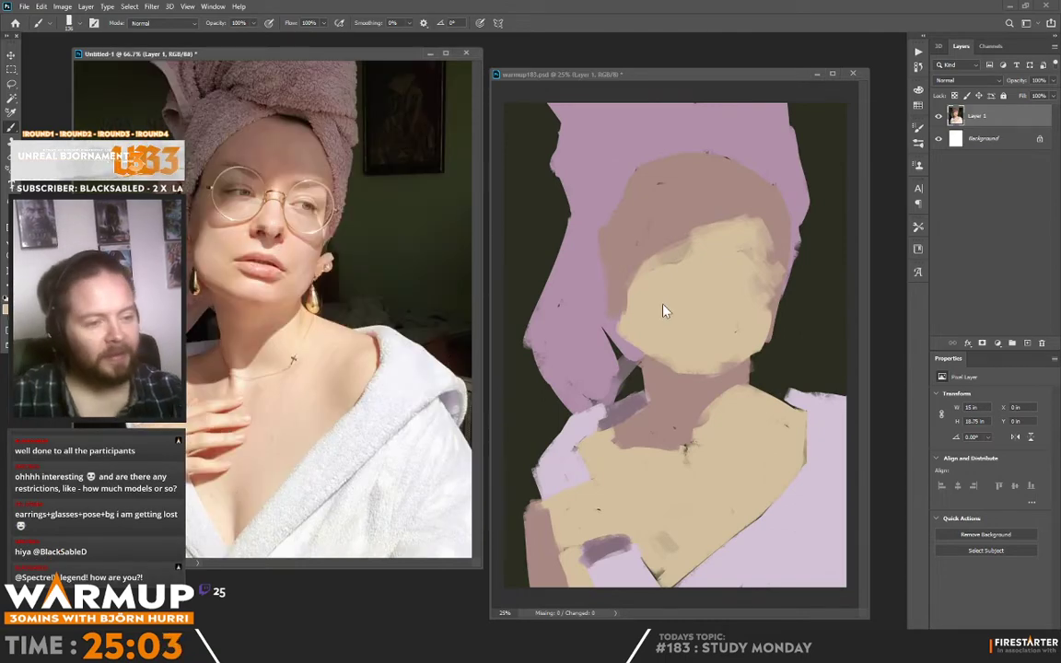
pyautogui.click(585, 279)
# Reshape the far edge of the face against the towel, widening the beige cheek and trimming the brown shadow with sampled colors.
pyautogui.keyDown('alt'); pyautogui.click(607, 252); pyautogui.keyUp('alt')
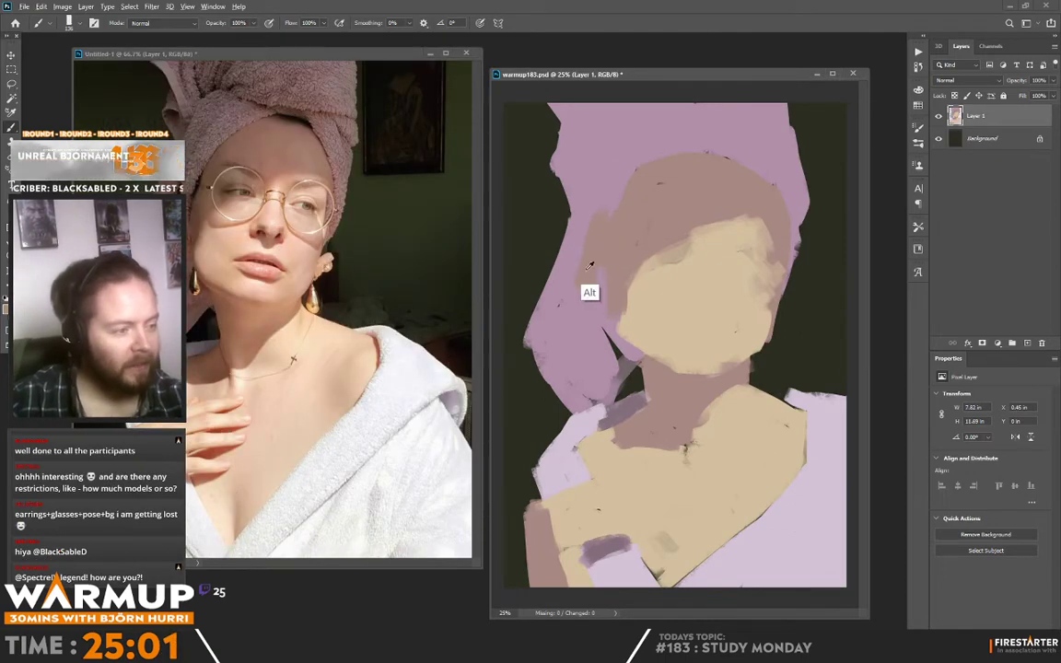
pyautogui.moveTo(608, 215); pyautogui.dragTo(586, 270)
pyautogui.keyDown('alt'); pyautogui.click(623, 226); pyautogui.keyUp('alt')
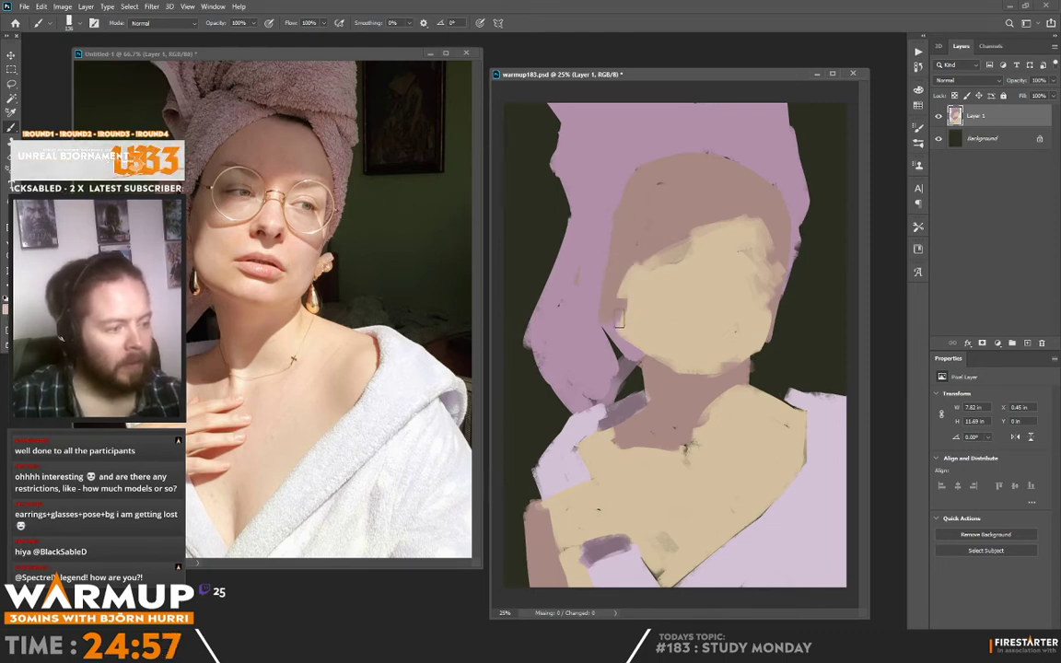
pyautogui.moveTo(621, 287); pyautogui.dragTo(615, 318)
pyautogui.keyDown('alt'); pyautogui.click(593, 307); pyautogui.keyUp('alt')
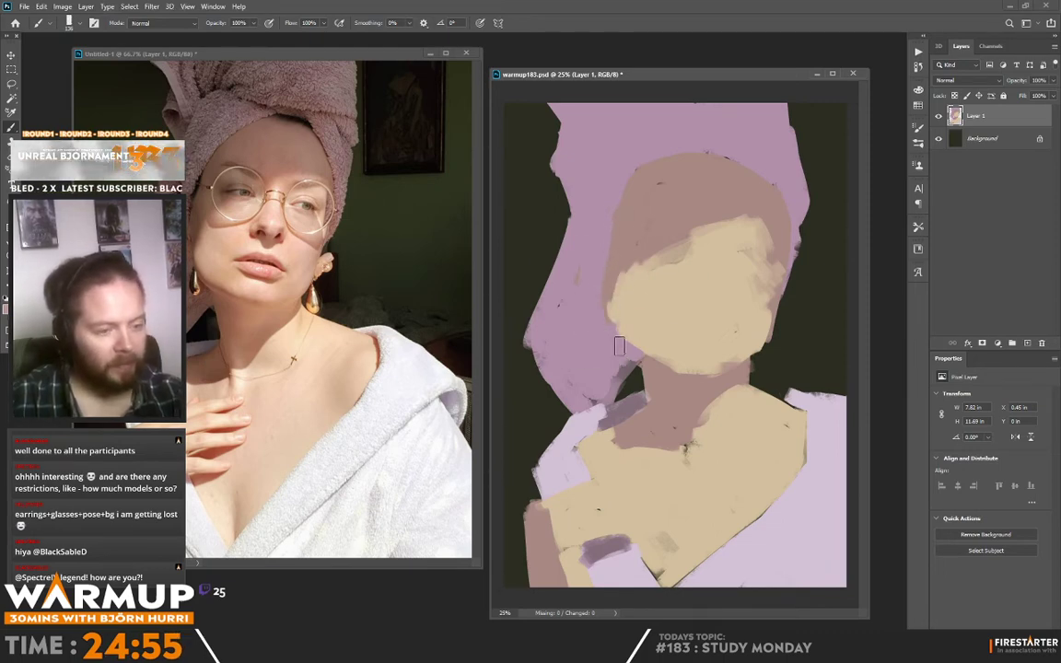
# Open up the dark background gap between the hanging towel and neck, and rework the towel's outer edge on the opposite side.
pyautogui.keyDown('alt'); pyautogui.click(631, 376); pyautogui.keyUp('alt')
pyautogui.moveTo(634, 358); pyautogui.dragTo(591, 398)
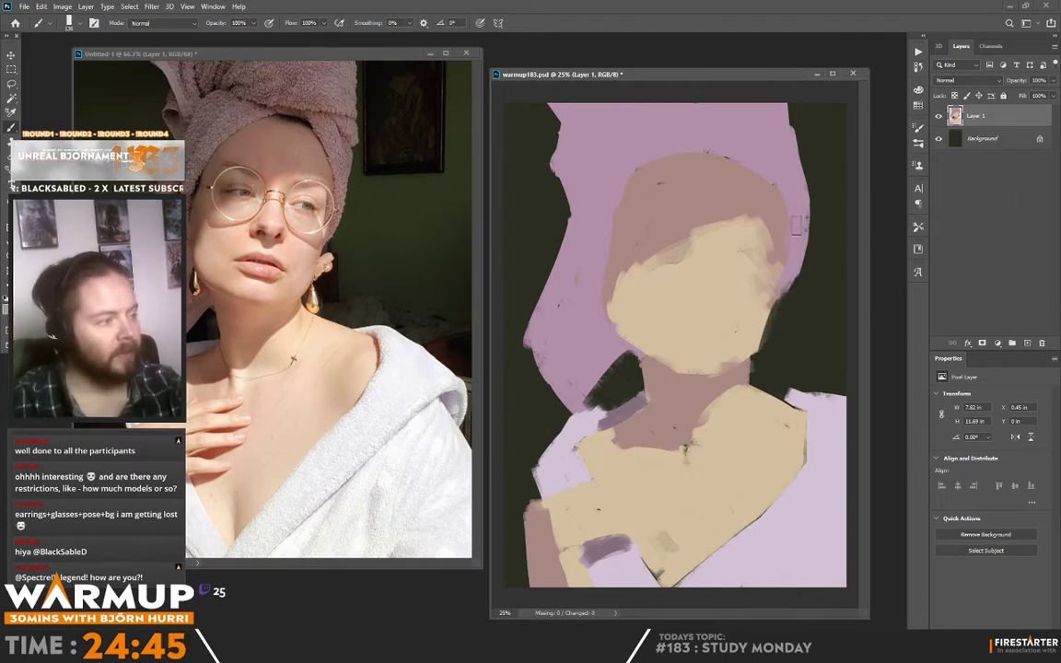
pyautogui.moveTo(813, 166); pyautogui.dragTo(805, 274)
pyautogui.moveTo(806, 275); pyautogui.dragTo(803, 193)
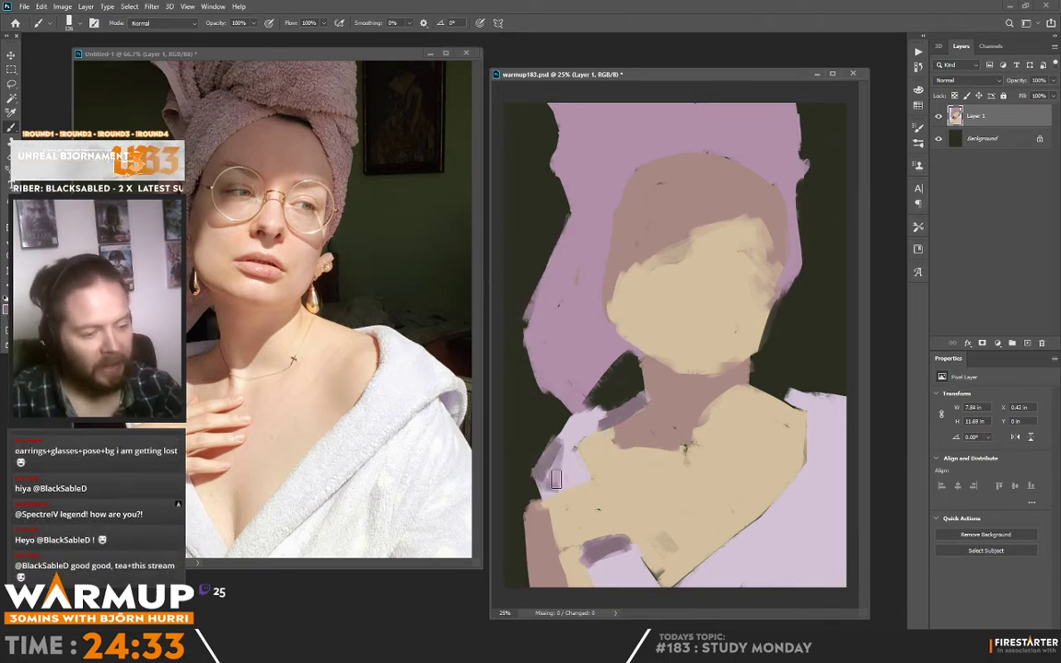
# Refine the forearm, add a brown cleavage shadow at the robe opening, and reshape the neck shadow over the collarbones.
pyautogui.keyDown('alt'); pyautogui.click(556, 545); pyautogui.keyUp('alt')
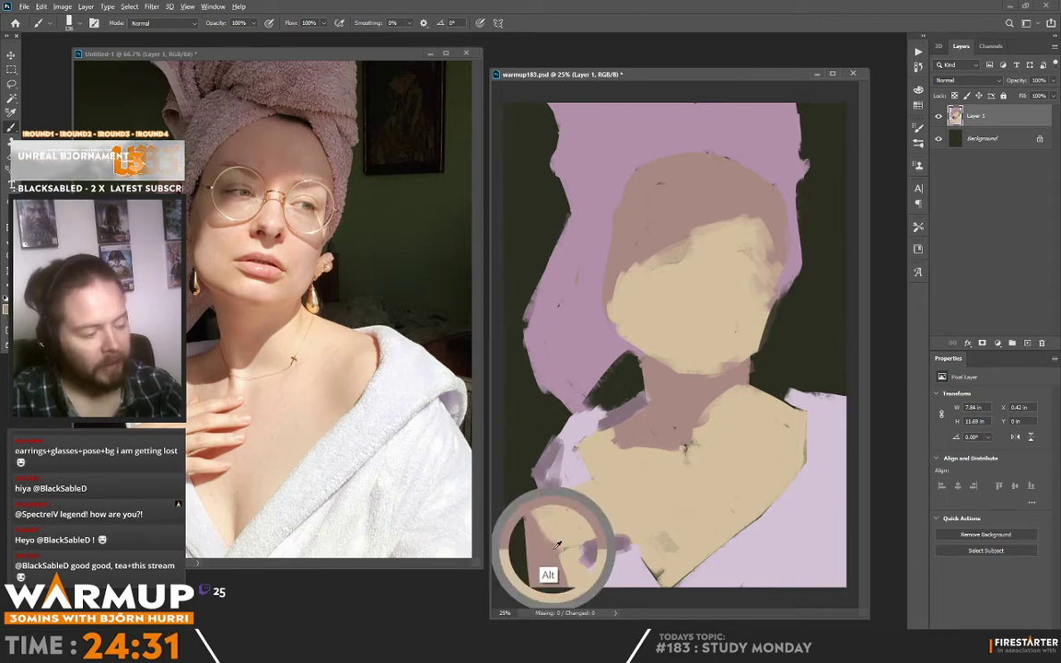
pyautogui.moveTo(556, 545)
pyautogui.mouseDown()
pyautogui.moveTo(723, 554)
pyautogui.moveTo(668, 586)
pyautogui.mouseUp()
pyautogui.keyDown('alt'); pyautogui.click(666, 542); pyautogui.keyUp('alt')
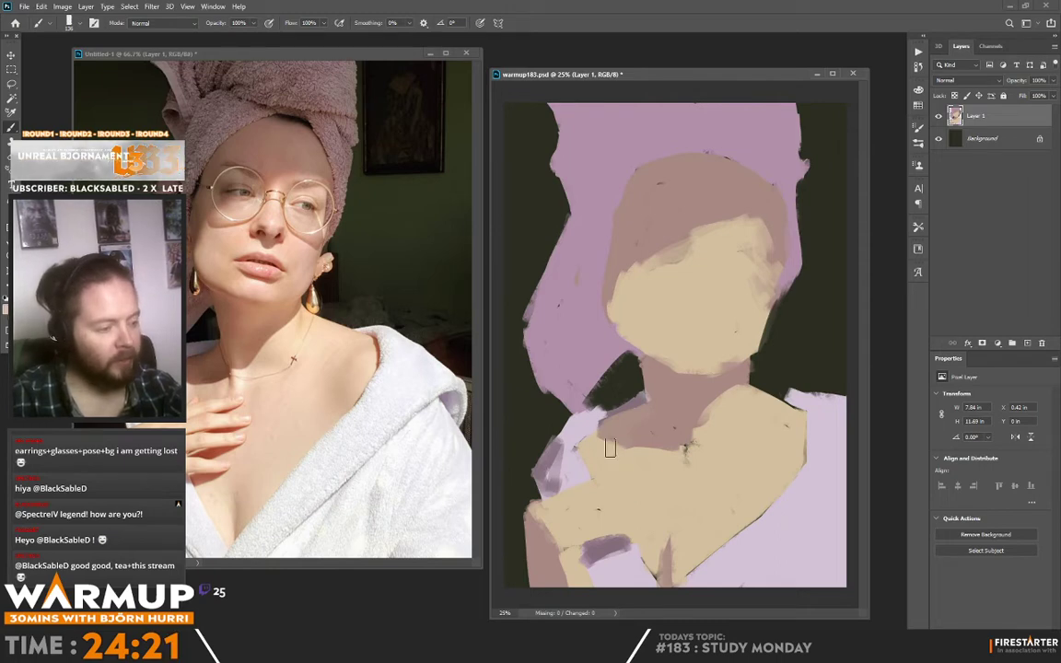
pyautogui.keyDown('alt'); pyautogui.click(679, 423); pyautogui.keyUp('alt')
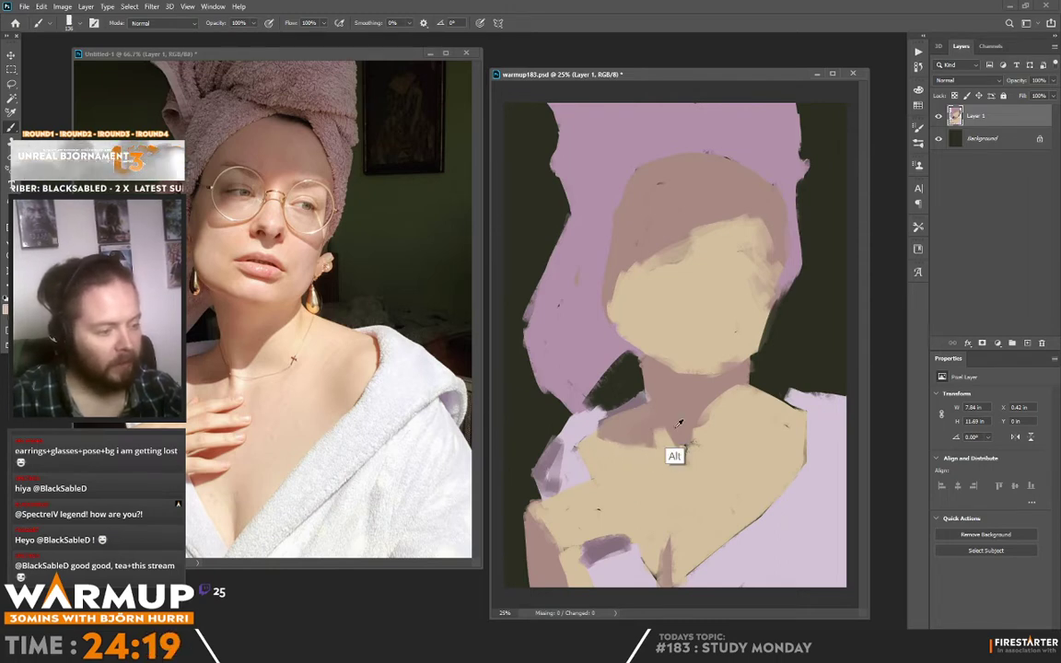
pyautogui.moveTo(660, 422); pyautogui.dragTo(681, 445)
pyautogui.keyDown('alt'); pyautogui.click(677, 428); pyautogui.keyUp('alt')
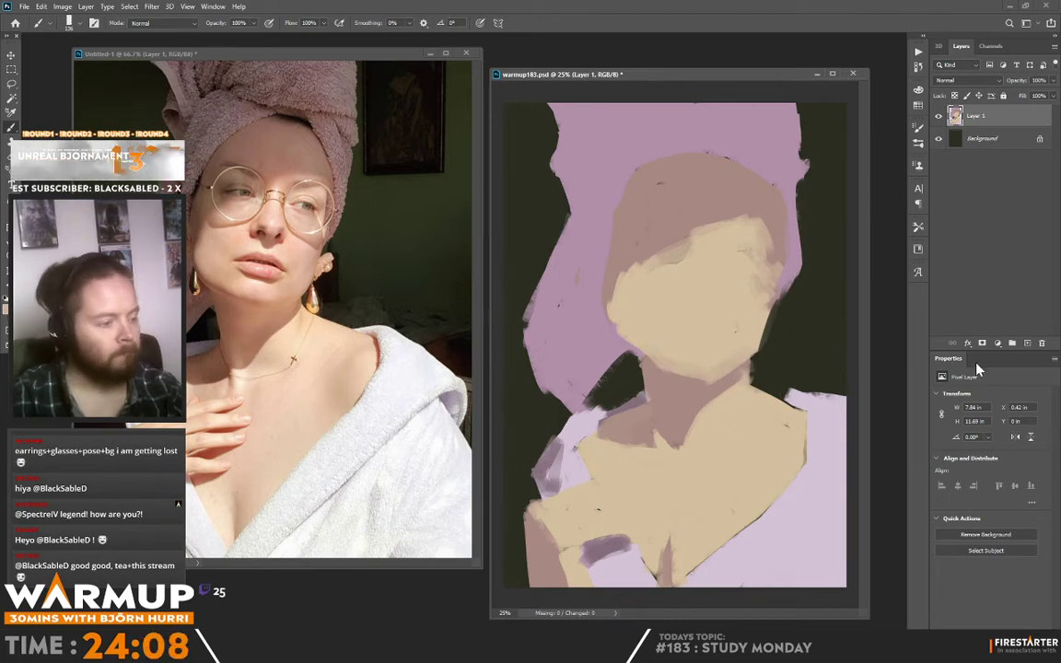
# Sample the robe's lilac and change the foreground color to a pale light blue.
pyautogui.keyDown('alt'); pyautogui.click(797, 544); pyautogui.keyUp('alt')
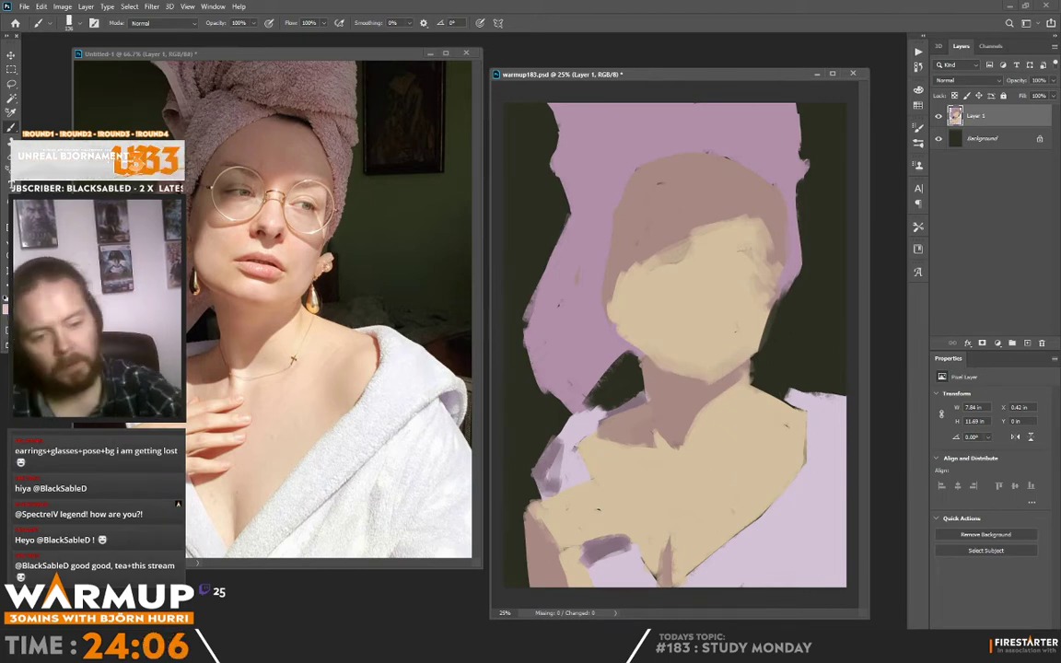
pyautogui.click(6, 308)
pyautogui.moveTo(495, 333); pyautogui.dragTo(490, 336)
pyautogui.click(632, 383)
pyautogui.click(722, 321)
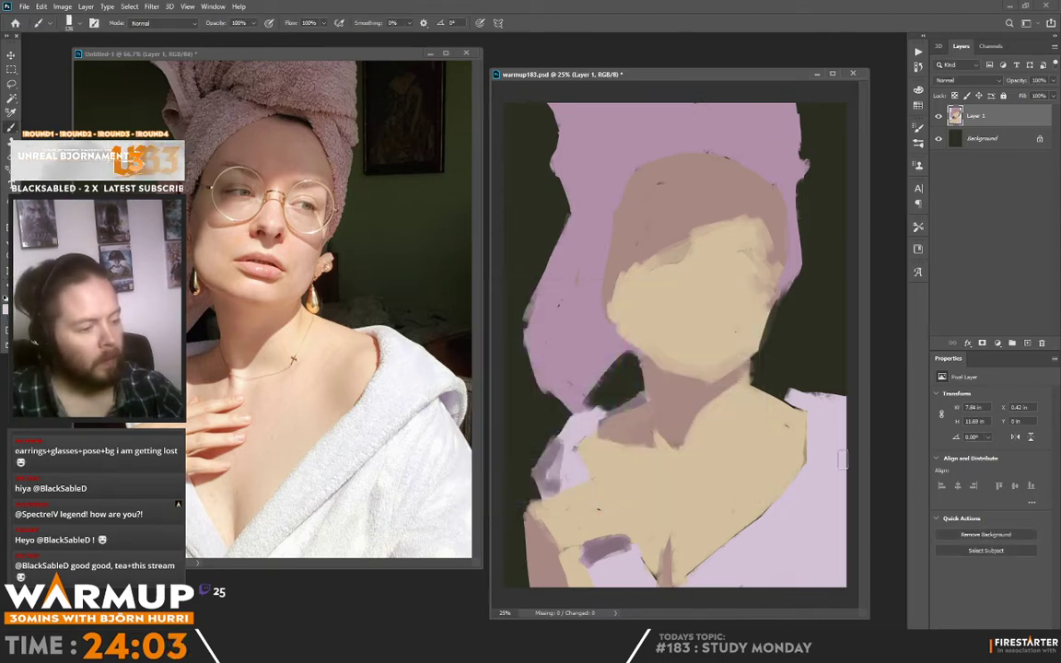
# Paint pale blue along the robe's lapel and sleeve, and add a muted purple fold shadow across it.
pyautogui.moveTo(810, 475)
pyautogui.mouseDown()
pyautogui.moveTo(815, 418)
pyautogui.moveTo(839, 434)
pyautogui.moveTo(836, 461)
pyautogui.moveTo(763, 528)
pyautogui.moveTo(770, 512)
pyautogui.moveTo(811, 490)
pyautogui.moveTo(757, 543)
pyautogui.mouseUp()
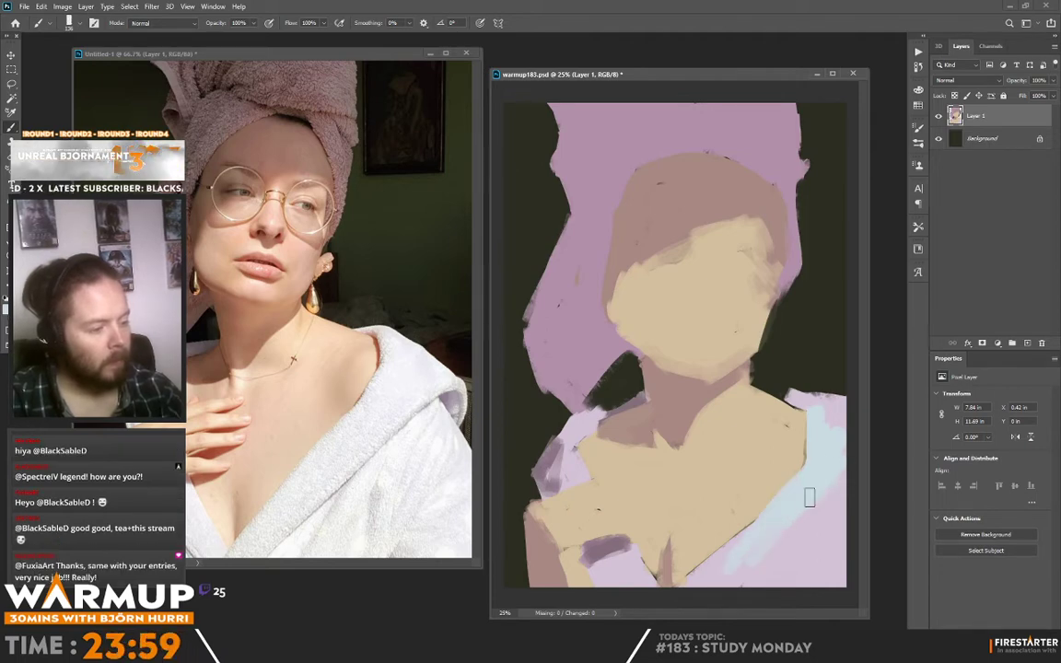
pyautogui.moveTo(809, 497)
pyautogui.mouseDown()
pyautogui.moveTo(720, 585)
pyautogui.moveTo(763, 526)
pyautogui.moveTo(738, 543)
pyautogui.moveTo(812, 528)
pyautogui.moveTo(777, 578)
pyautogui.moveTo(801, 546)
pyautogui.moveTo(849, 517)
pyautogui.moveTo(798, 571)
pyautogui.moveTo(757, 572)
pyautogui.mouseUp()
pyautogui.keyDown('alt'); pyautogui.click(833, 394); pyautogui.keyUp('alt')
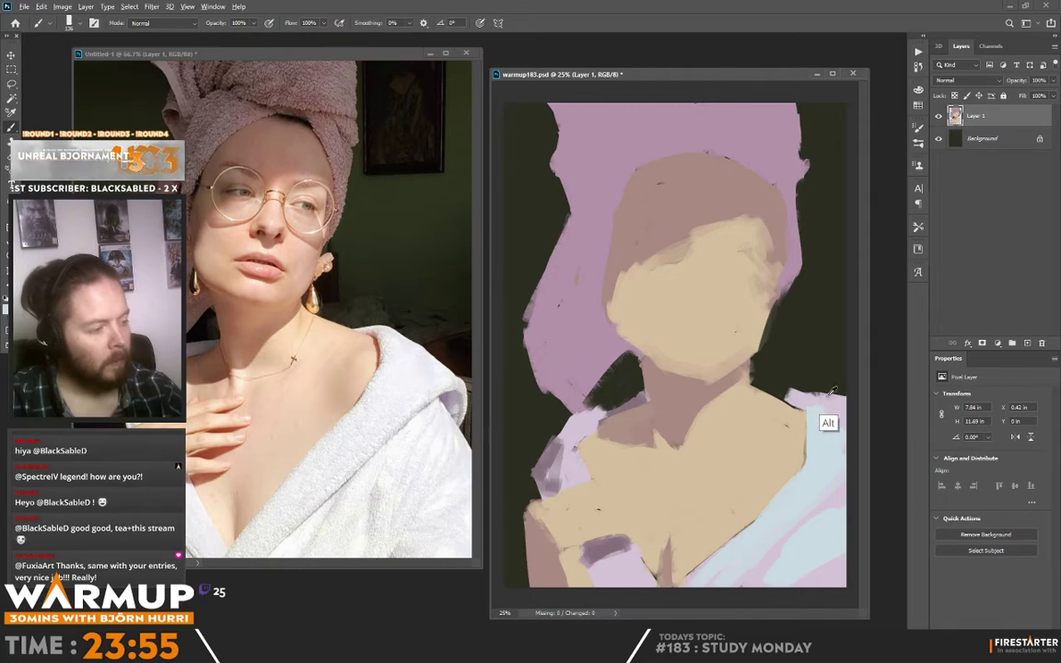
pyautogui.moveTo(847, 506); pyautogui.dragTo(771, 549)
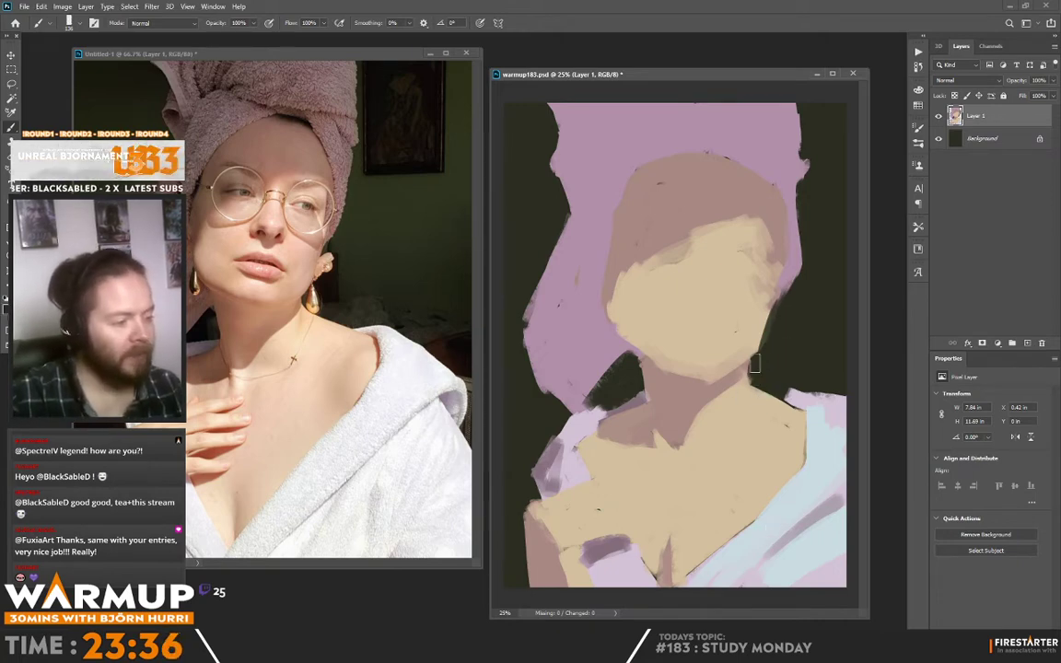
# Refine the edge between the neck shadow and the lit collarbone with sampled skin and shadow colors.
pyautogui.keyDown('alt'); pyautogui.click(743, 380); pyautogui.keyUp('alt')
pyautogui.moveTo(743, 374); pyautogui.dragTo(687, 419)
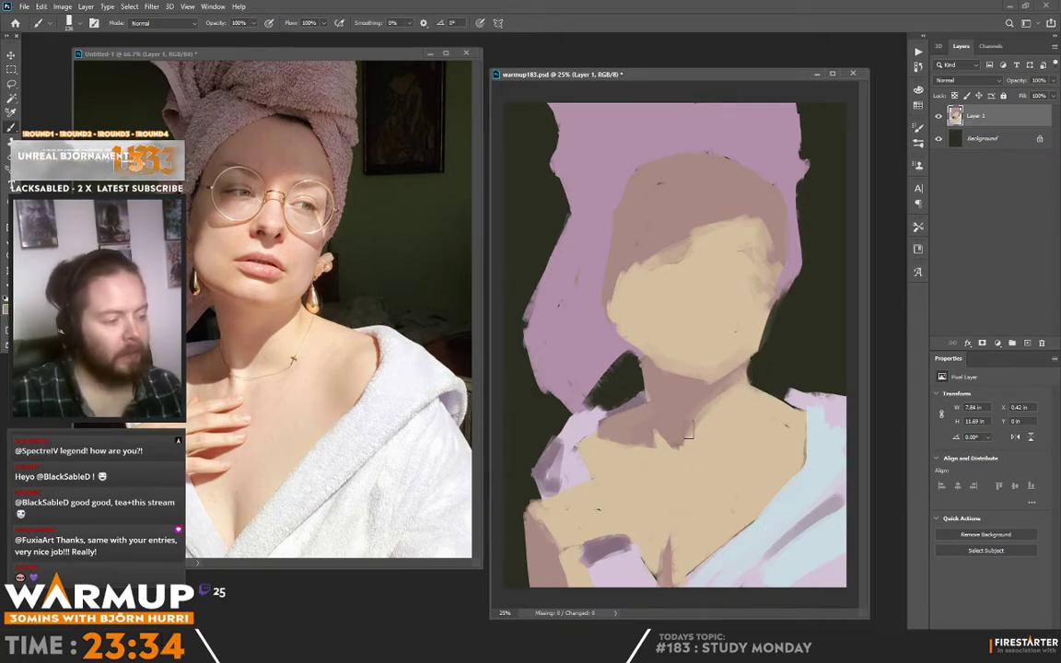
pyautogui.keyDown('alt'); pyautogui.click(701, 425); pyautogui.keyUp('alt')
pyautogui.moveTo(714, 405); pyautogui.dragTo(687, 428)
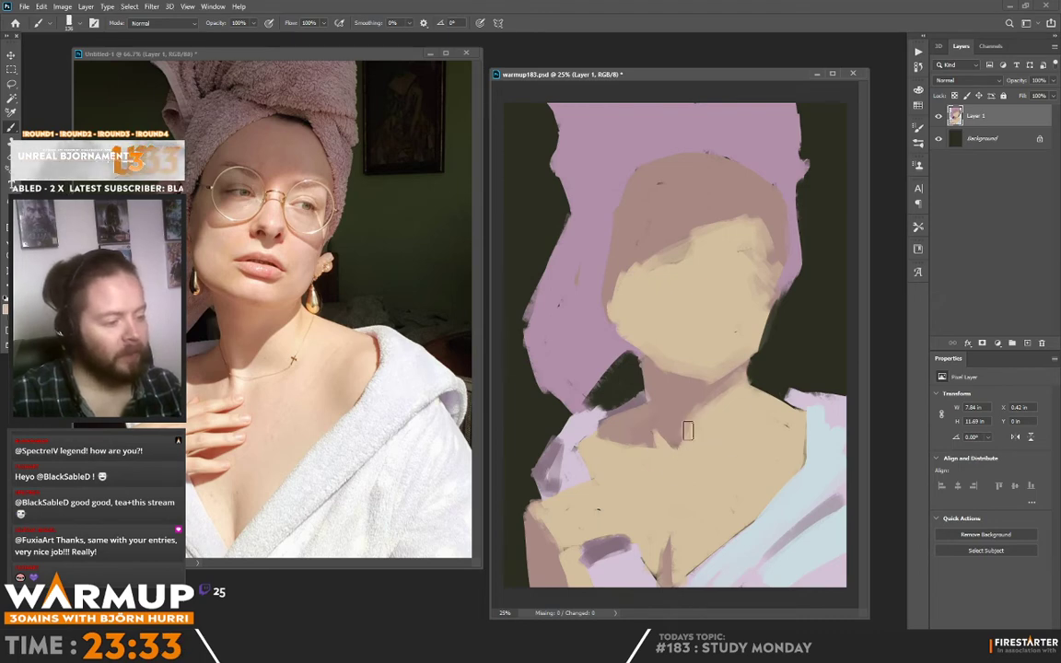
pyautogui.keyDown('alt'); pyautogui.click(659, 443); pyautogui.keyUp('alt')
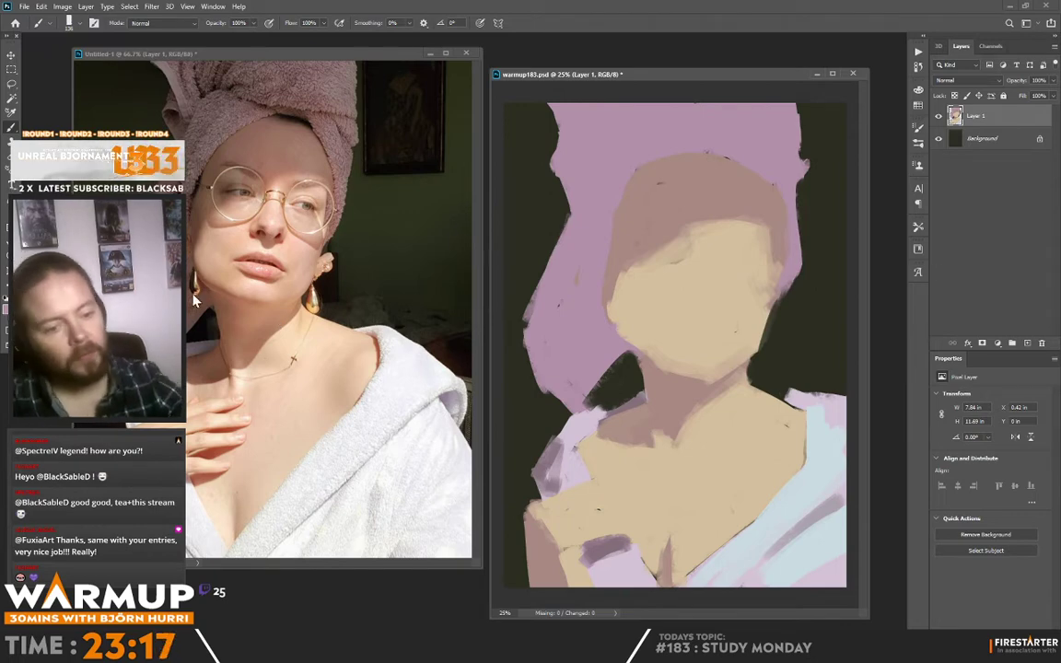
# Change the foreground color to a dark olive green, hex 4c5435.
pyautogui.click(7, 309)
pyautogui.click(528, 413)
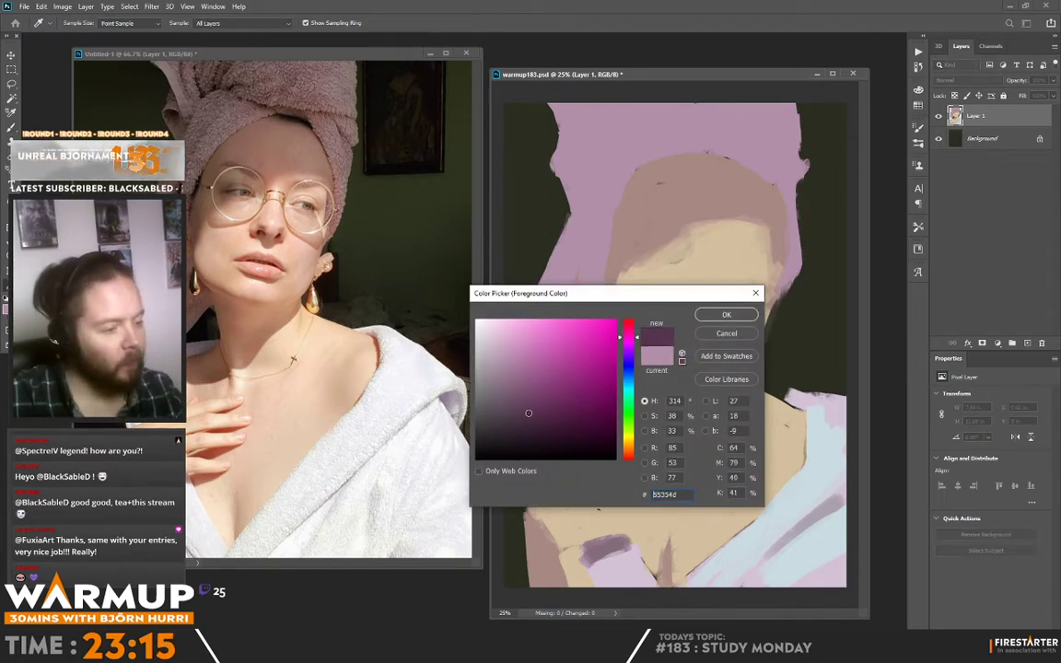
pyautogui.moveTo(529, 414); pyautogui.dragTo(527, 413)
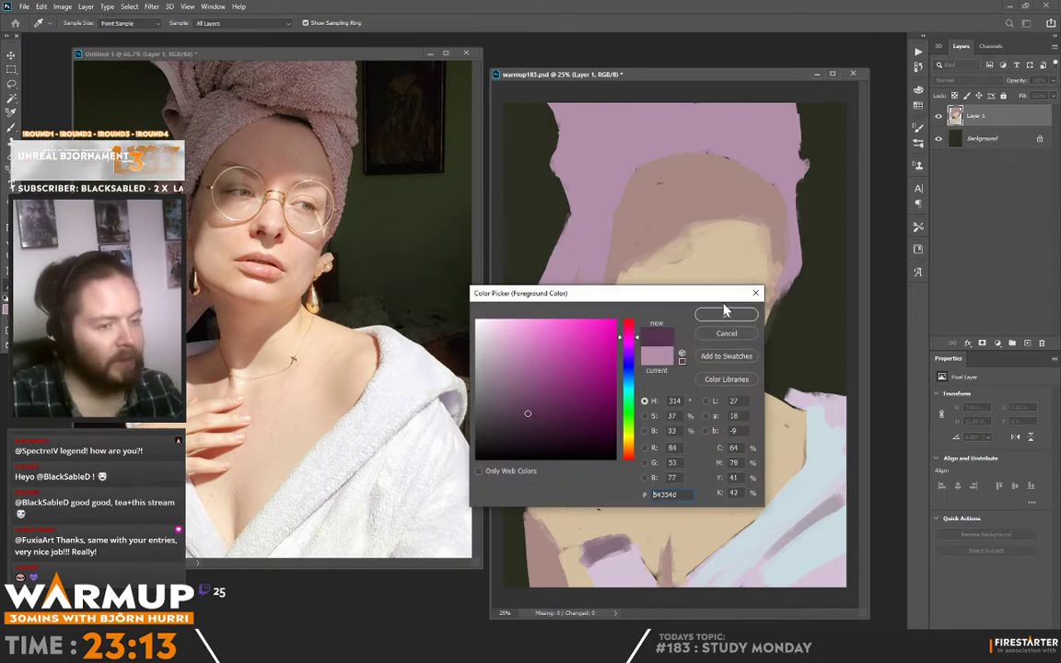
pyautogui.moveTo(627, 406); pyautogui.dragTo(628, 430)
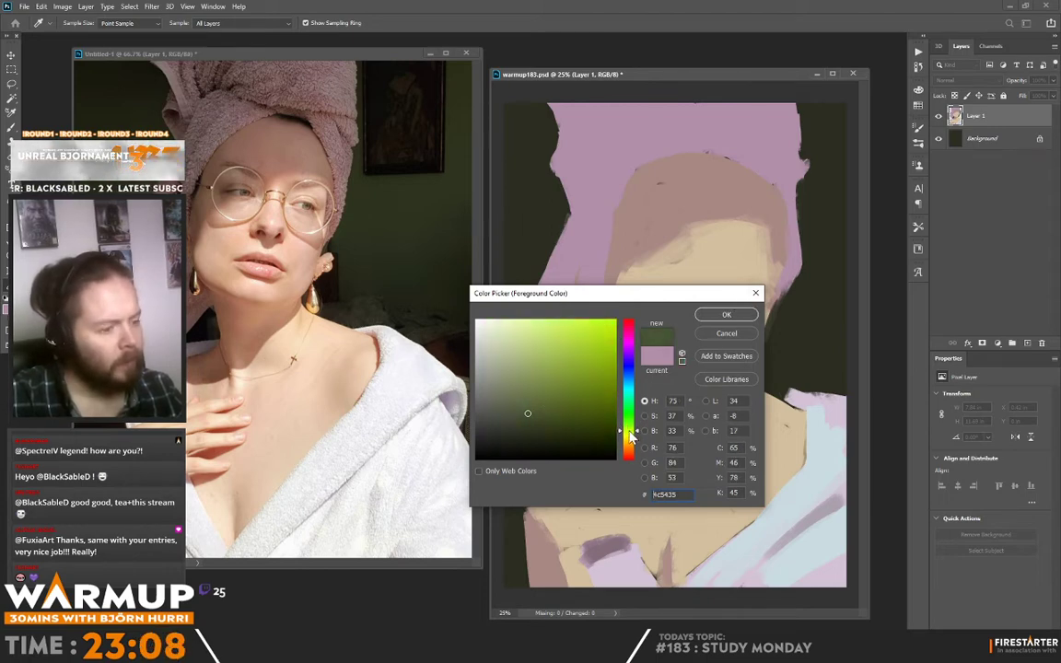
pyautogui.click(726, 314)
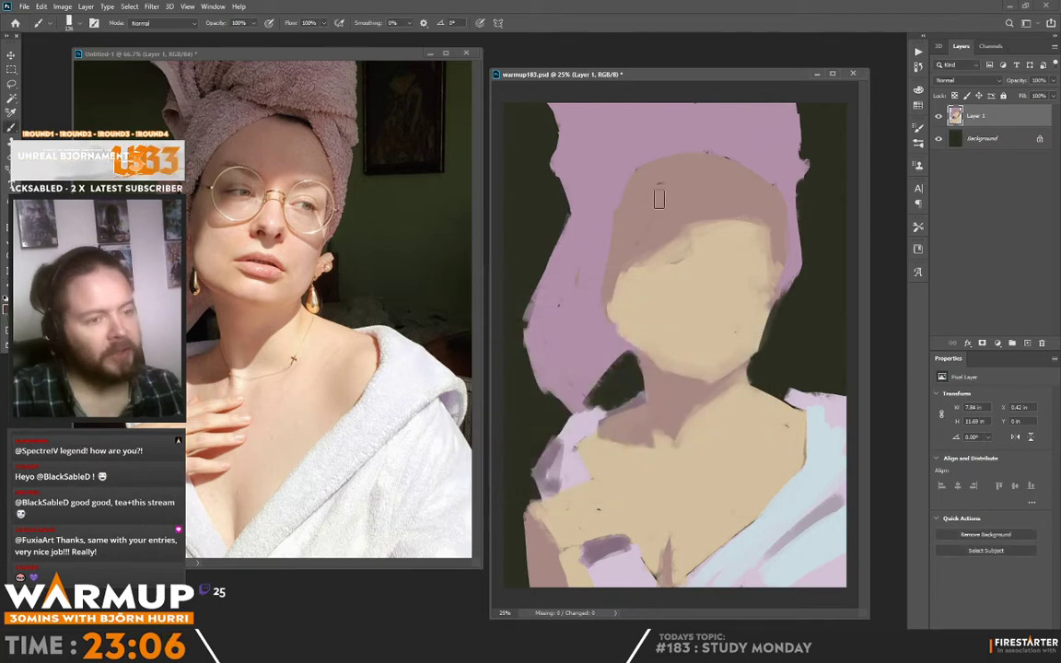
# Block in dark green fold shadows across the towel wrap above the forehead and down the start of its hanging part.
pyautogui.moveTo(593, 134)
pyautogui.mouseDown()
pyautogui.moveTo(608, 124)
pyautogui.moveTo(593, 115)
pyautogui.moveTo(622, 110)
pyautogui.moveTo(611, 123)
pyautogui.moveTo(561, 111)
pyautogui.moveTo(678, 153)
pyautogui.moveTo(788, 136)
pyautogui.moveTo(751, 151)
pyautogui.moveTo(797, 153)
pyautogui.moveTo(782, 184)
pyautogui.moveTo(793, 197)
pyautogui.mouseUp()
pyautogui.keyDown('alt'); pyautogui.click(741, 193); pyautogui.keyUp('alt')
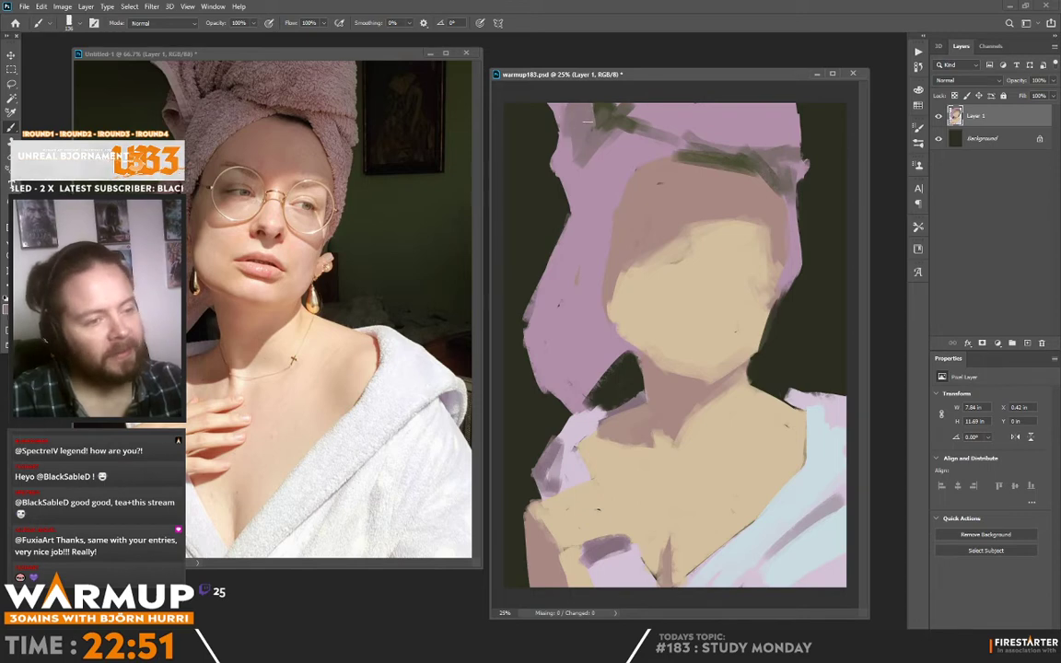
pyautogui.press('alt')
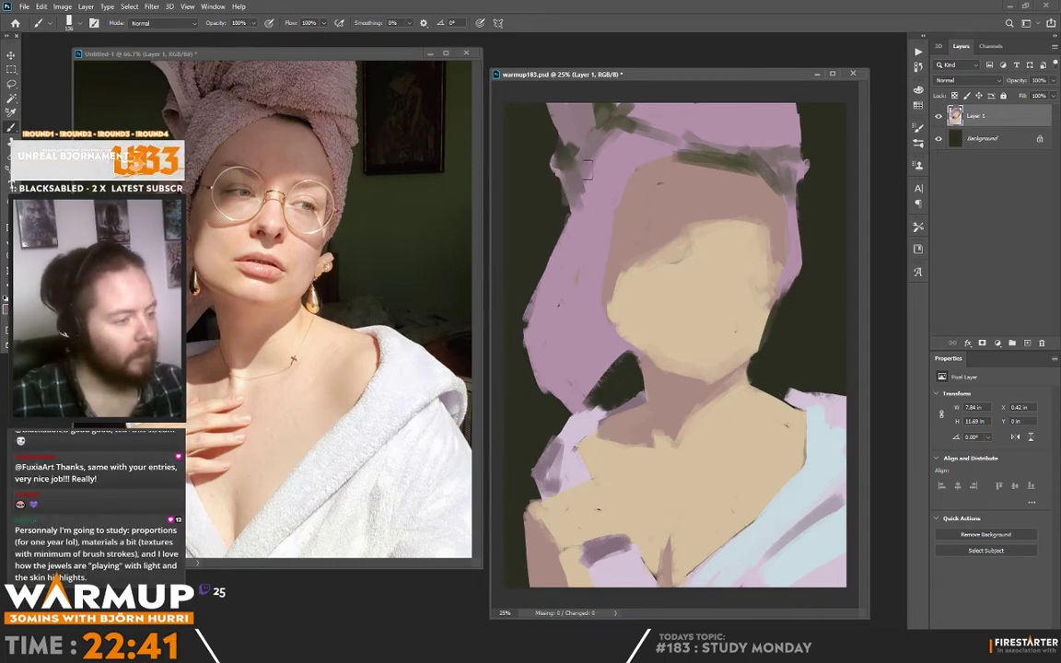
pyautogui.keyDown('alt'); pyautogui.click(622, 394); pyautogui.keyUp('alt')
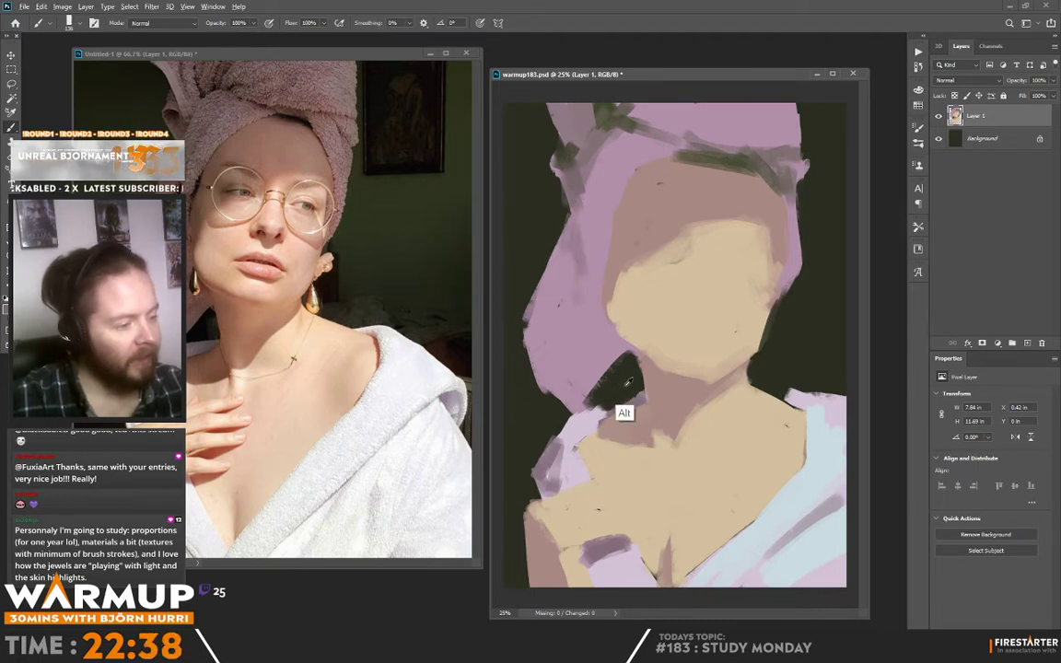
pyautogui.moveTo(584, 241)
pyautogui.mouseDown()
pyautogui.moveTo(580, 283)
pyautogui.moveTo(572, 266)
pyautogui.moveTo(571, 284)
pyautogui.moveTo(576, 298)
pyautogui.moveTo(583, 276)
pyautogui.moveTo(573, 301)
pyautogui.moveTo(603, 322)
pyautogui.mouseUp()
# Paint thin dark fold lines with a smaller brush where the hanging towel meets the side of the face.
pyautogui.rightClick(626, 263)
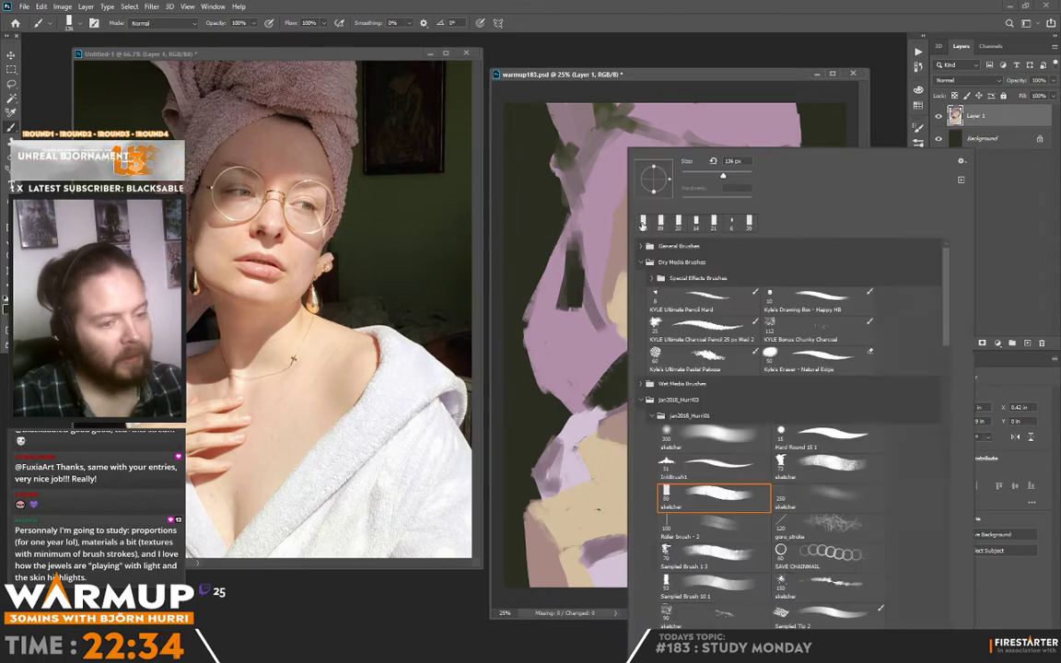
pyautogui.click(694, 175)
pyautogui.moveTo(611, 230); pyautogui.dragTo(603, 276)
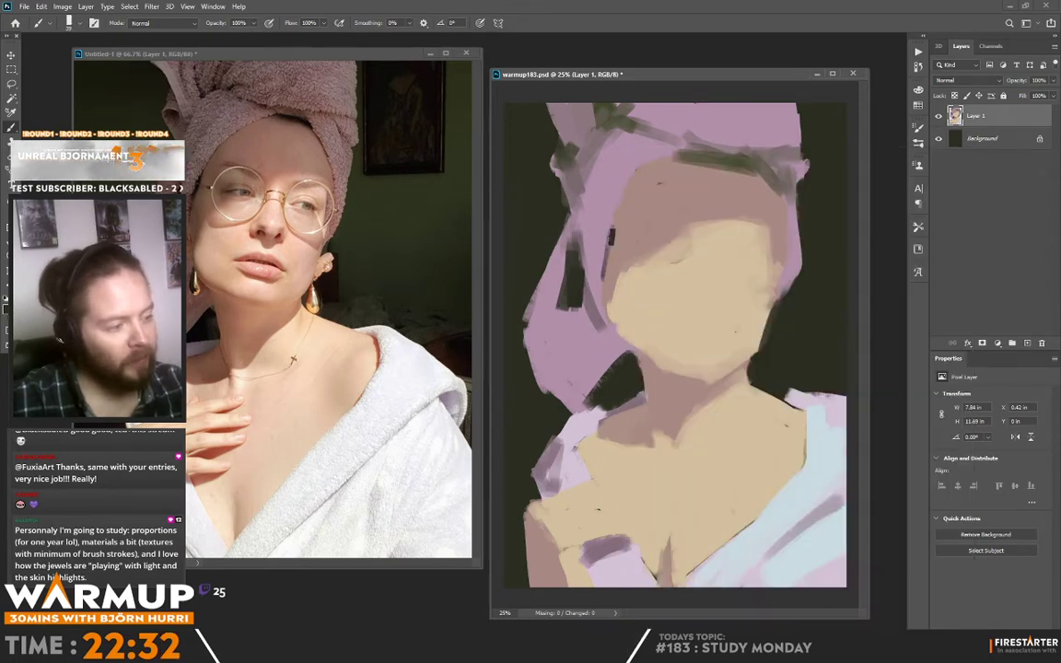
pyautogui.keyDown('alt'); pyautogui.click(547, 210); pyautogui.keyUp('alt')
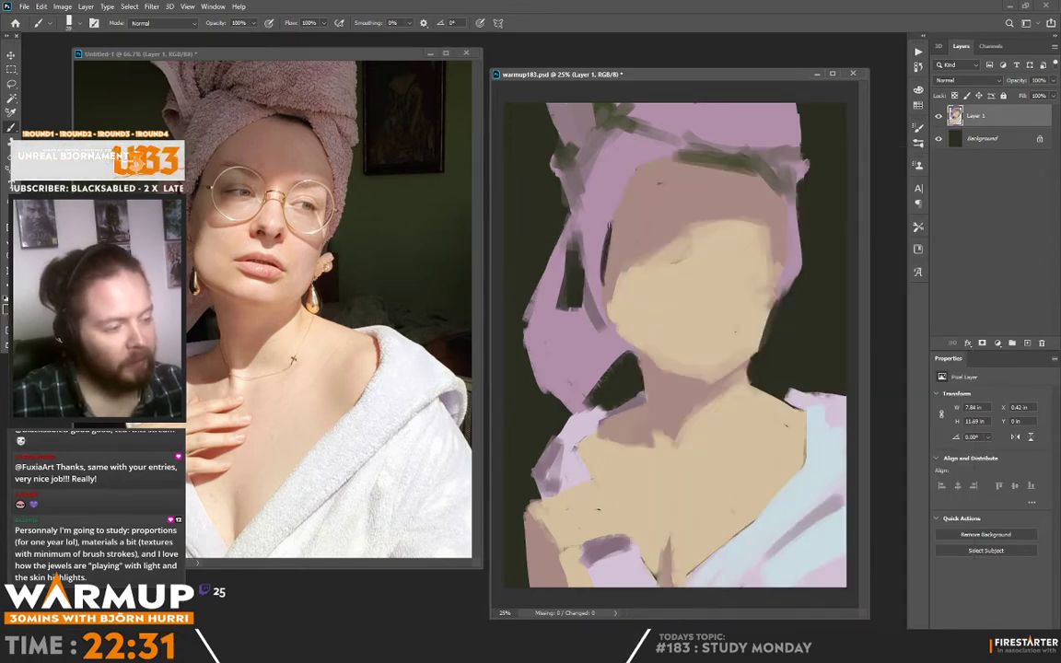
pyautogui.rightClick(589, 192)
pyautogui.press('Escape')
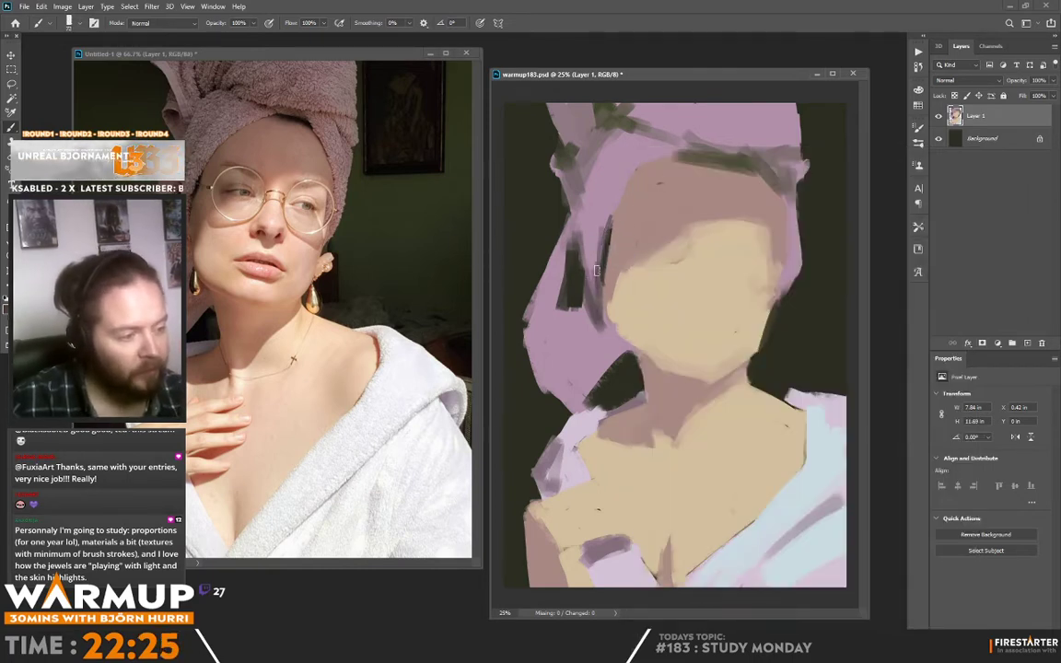
pyautogui.press('alt')
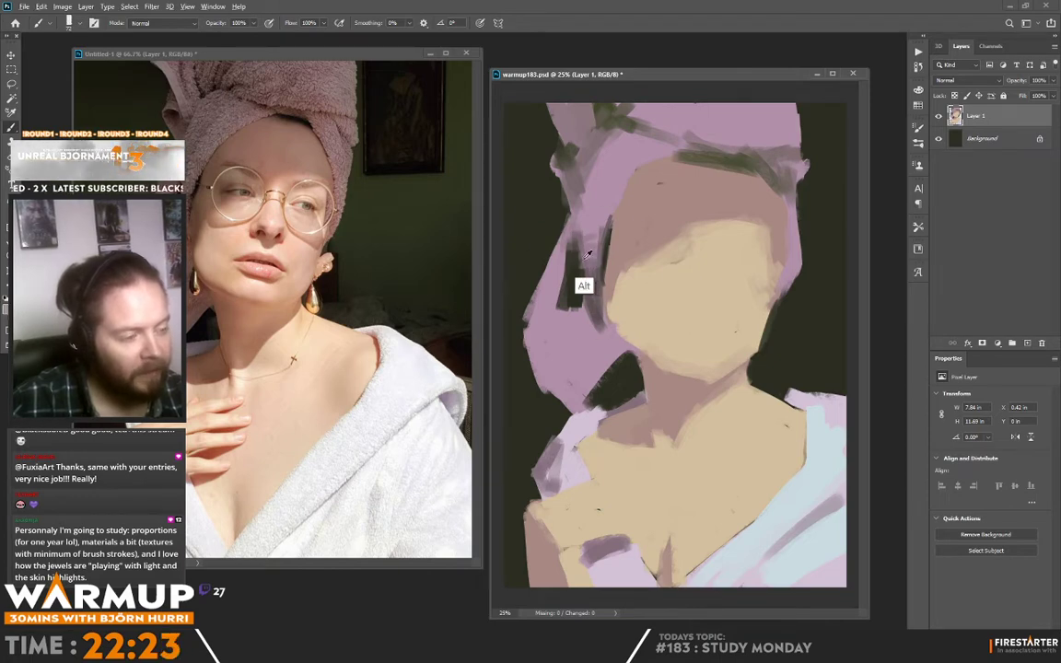
pyautogui.keyDown('alt'); pyautogui.click(585, 255); pyautogui.keyUp('alt')
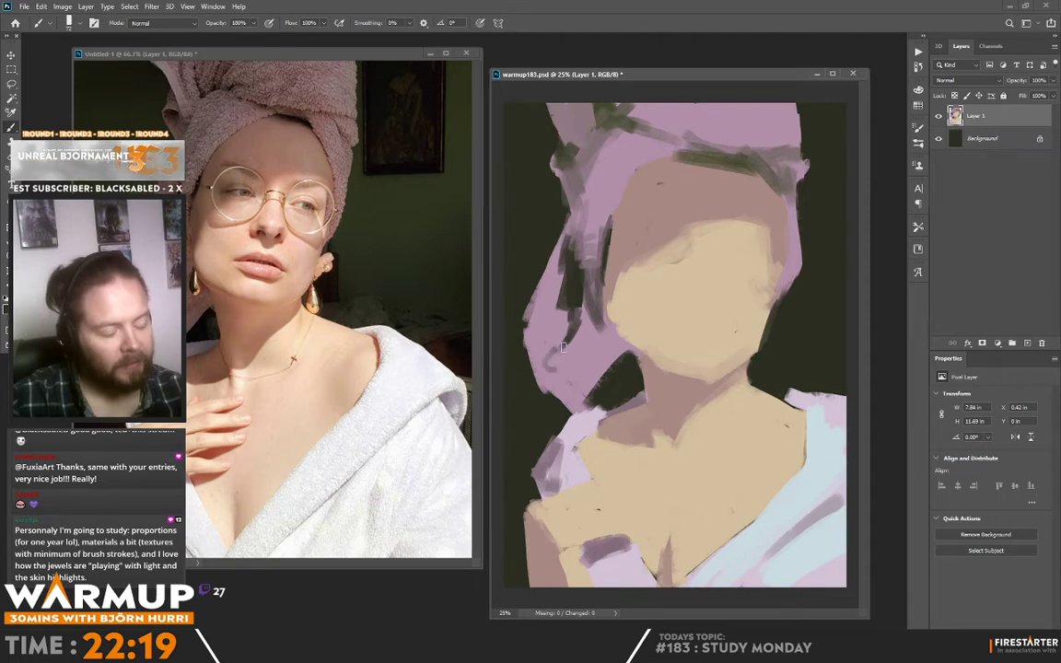
# Enlarge the brush to 177 px and sweep dark shadow strokes down the hanging towel beside the cheek.
pyautogui.rightClick(606, 337)
pyautogui.moveTo(693, 177); pyautogui.dragTo(714, 177)
pyautogui.press('Return')
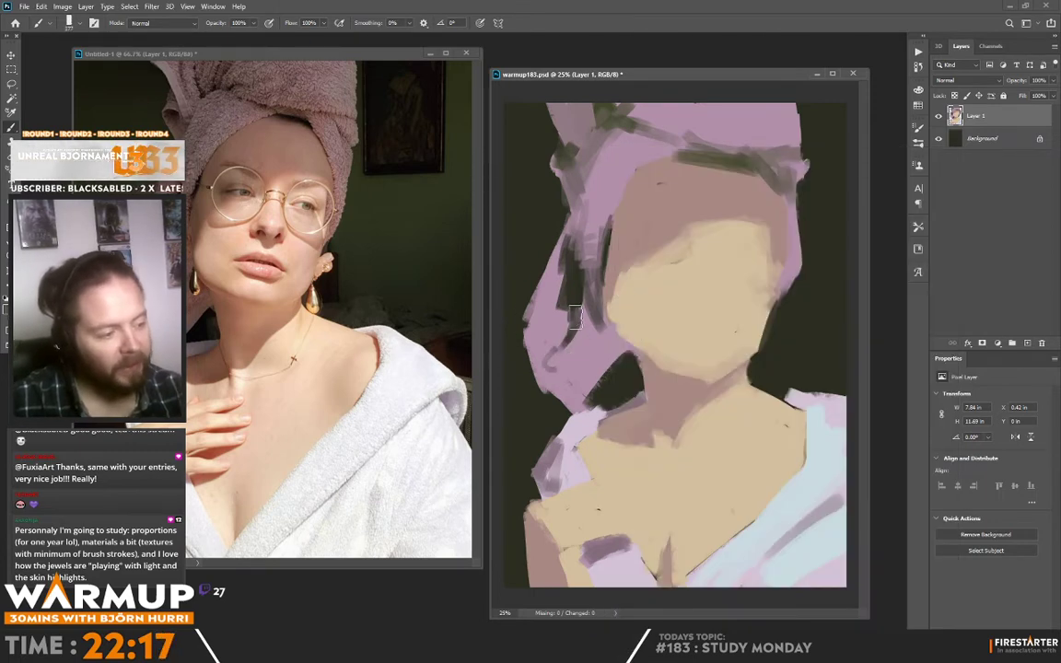
pyautogui.moveTo(575, 317)
pyautogui.mouseDown()
pyautogui.moveTo(599, 335)
pyautogui.moveTo(584, 325)
pyautogui.moveTo(573, 340)
pyautogui.moveTo(601, 331)
pyautogui.moveTo(610, 372)
pyautogui.mouseUp()
pyautogui.moveTo(567, 230); pyautogui.dragTo(544, 296)
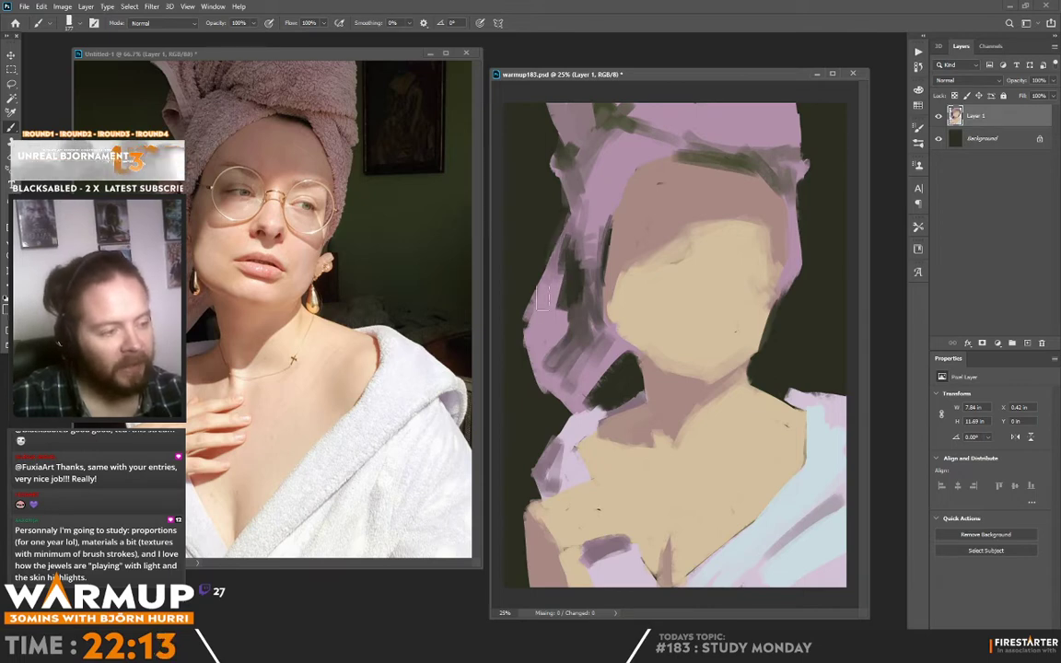
# Darken the hanging towel's outer edge and lower folds, blending sampled background and muted purple tones.
pyautogui.keyDown('alt'); pyautogui.click(555, 229); pyautogui.keyUp('alt')
pyautogui.moveTo(555, 238)
pyautogui.mouseDown()
pyautogui.moveTo(532, 295)
pyautogui.moveTo(537, 372)
pyautogui.mouseUp()
pyautogui.moveTo(541, 315)
pyautogui.mouseDown()
pyautogui.moveTo(588, 390)
pyautogui.moveTo(571, 396)
pyautogui.moveTo(571, 363)
pyautogui.moveTo(620, 352)
pyautogui.moveTo(595, 332)
pyautogui.moveTo(617, 347)
pyautogui.moveTo(597, 312)
pyautogui.moveTo(624, 349)
pyautogui.mouseUp()
pyautogui.keyDown('alt'); pyautogui.click(534, 330); pyautogui.keyUp('alt')
pyautogui.keyDown('alt'); pyautogui.click(586, 362); pyautogui.keyUp('alt')
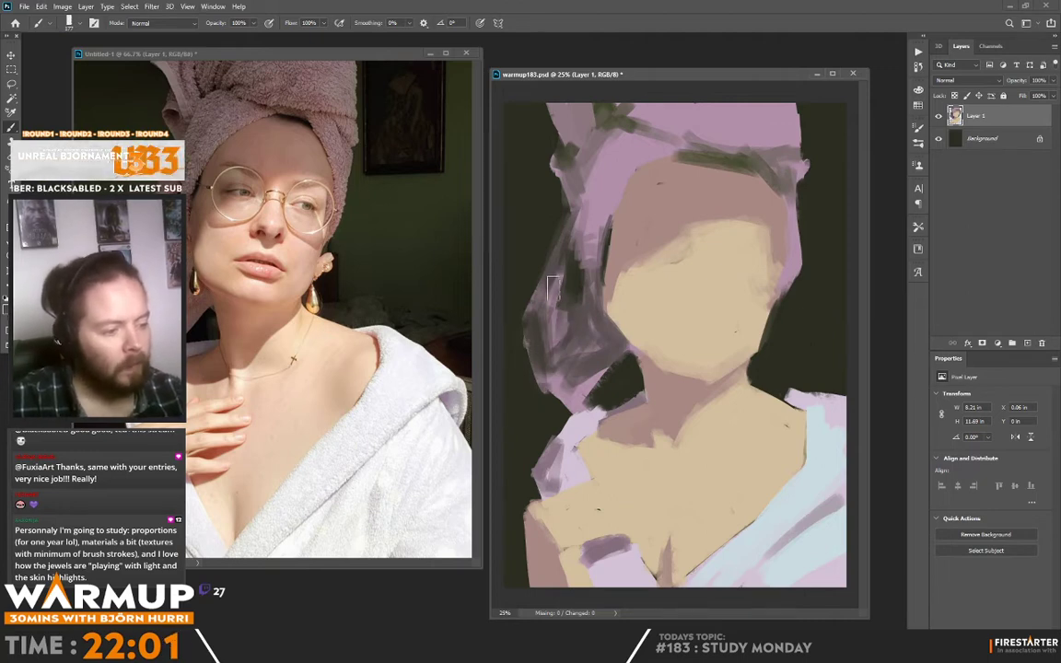
pyautogui.moveTo(571, 372)
pyautogui.mouseDown()
pyautogui.moveTo(584, 401)
pyautogui.moveTo(620, 348)
pyautogui.moveTo(613, 359)
pyautogui.mouseUp()
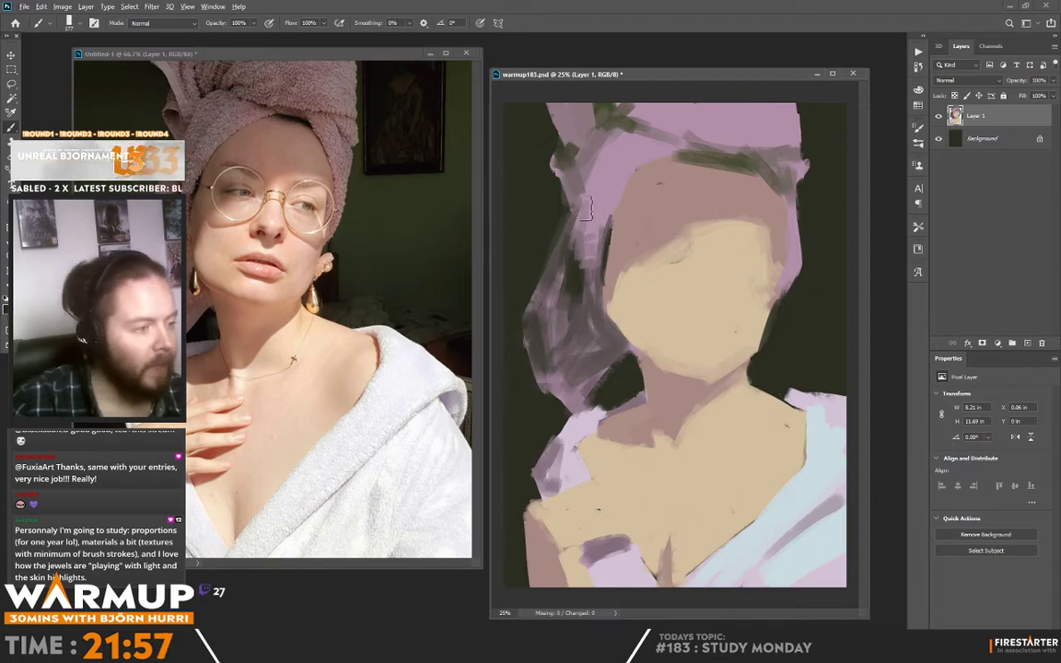
pyautogui.keyDown('alt'); pyautogui.click(577, 264); pyautogui.keyUp('alt')
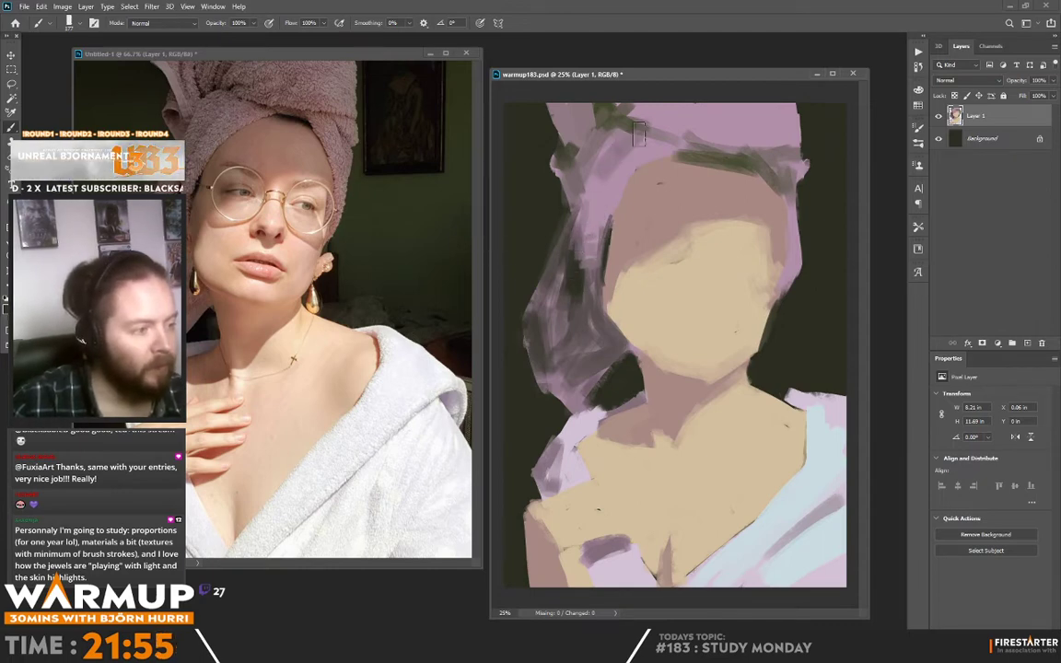
# Reduce the brush size to 51 px and draw a dark contour along the towel's rim above the forehead.
pyautogui.rightClick(681, 156)
pyautogui.click(749, 175)
pyautogui.moveTo(634, 170); pyautogui.dragTo(685, 148)
pyautogui.hotkey('ctrl', 'z')
pyautogui.moveTo(629, 172); pyautogui.dragTo(666, 156)
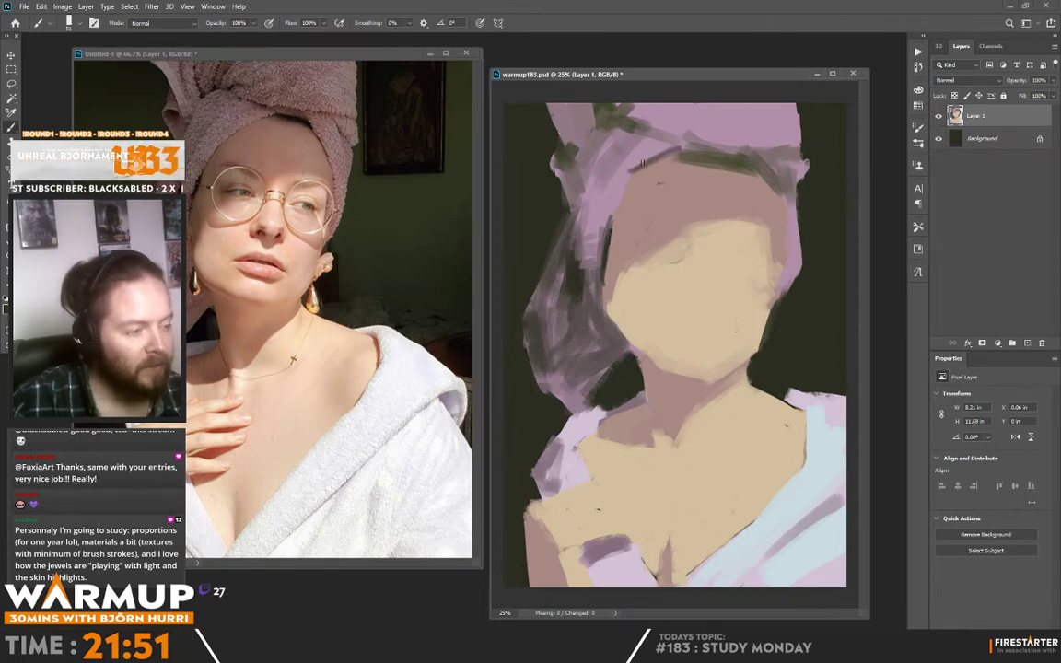
pyautogui.moveTo(566, 144); pyautogui.dragTo(549, 189)
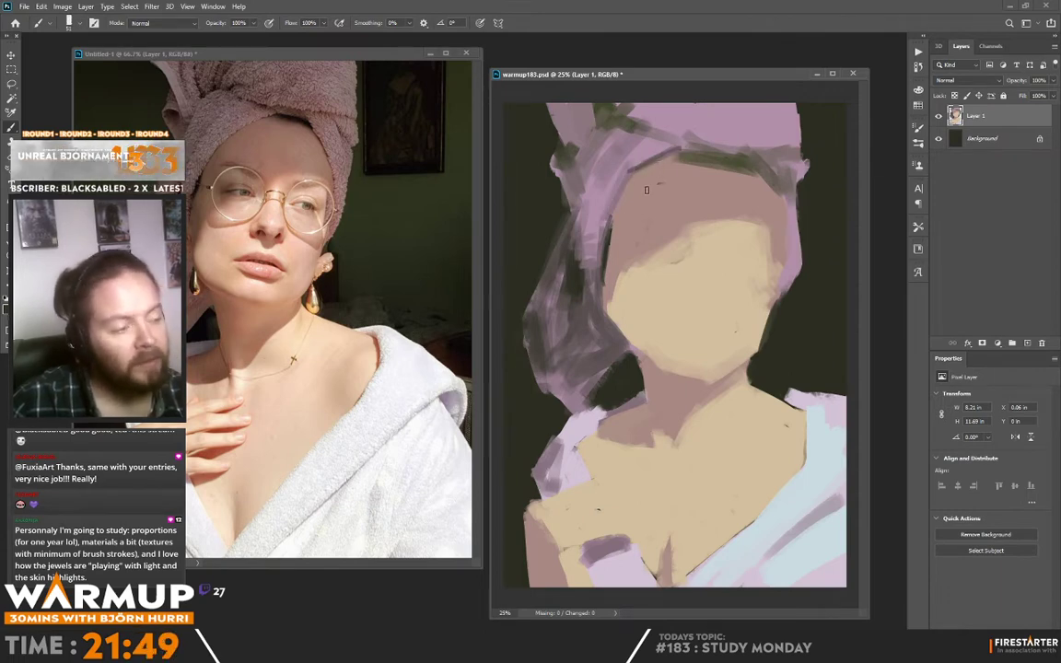
# Set the brush size to 124 px and shade the top of the towel wrap with muted purple tones.
pyautogui.rightClick(648, 152)
pyautogui.moveTo(607, 138); pyautogui.dragTo(576, 143)
pyautogui.hotkey('ctrl', 'z')
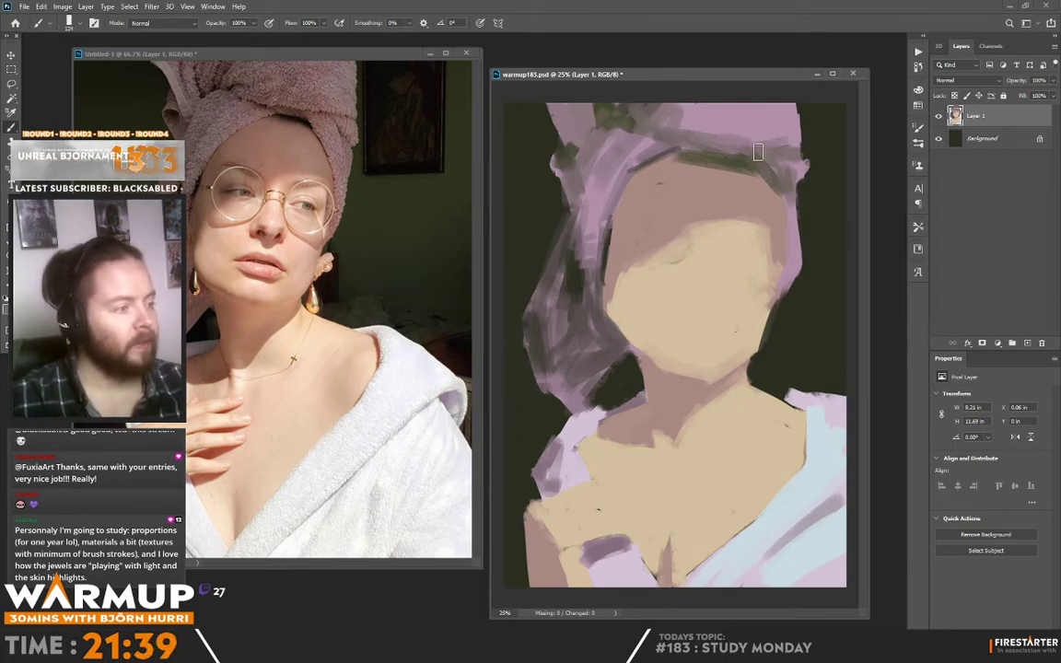
pyautogui.press('alt')
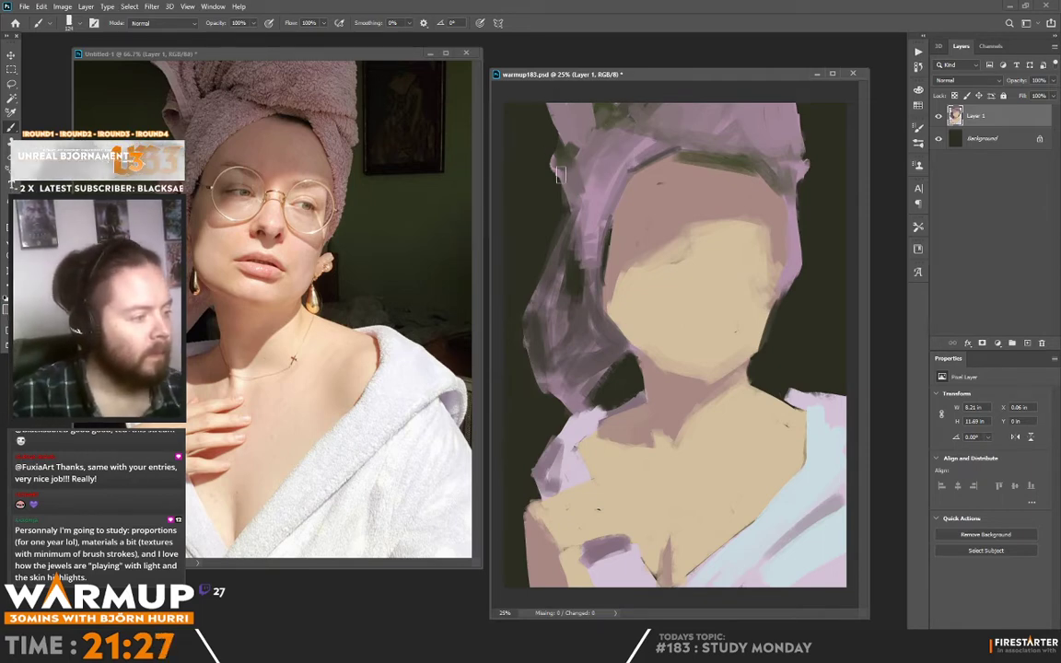
# Sample the muted purple at the towel's edge and shift the foreground color to a saturated magenta.
pyautogui.keyDown('alt'); pyautogui.click(789, 204); pyautogui.keyUp('alt')
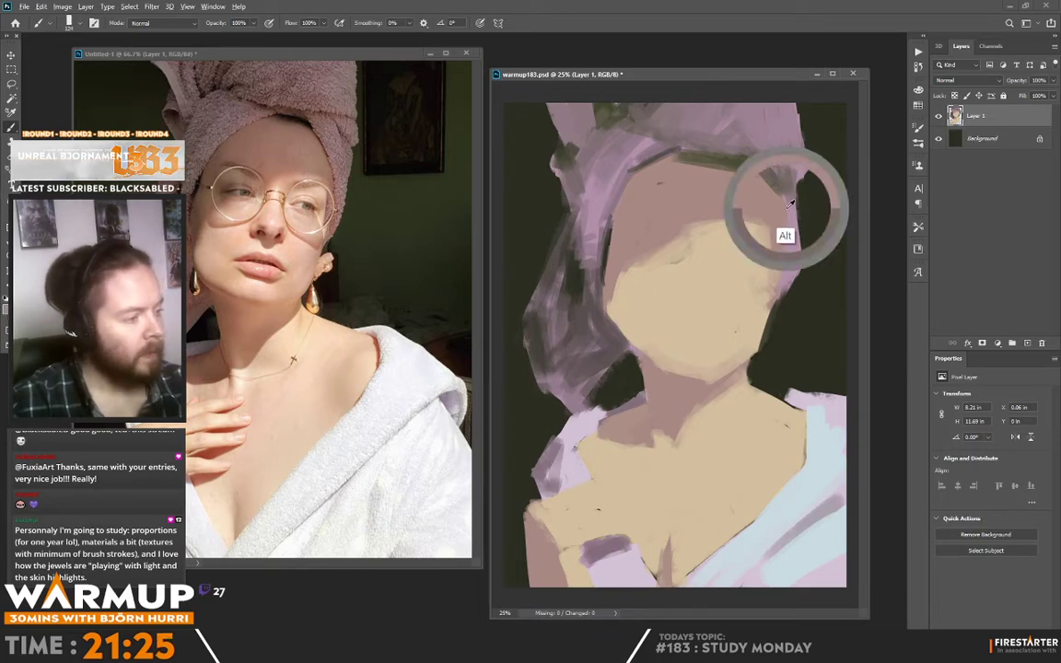
pyautogui.keyDown('alt'); pyautogui.click(791, 204); pyautogui.keyUp('alt')
pyautogui.press('n')
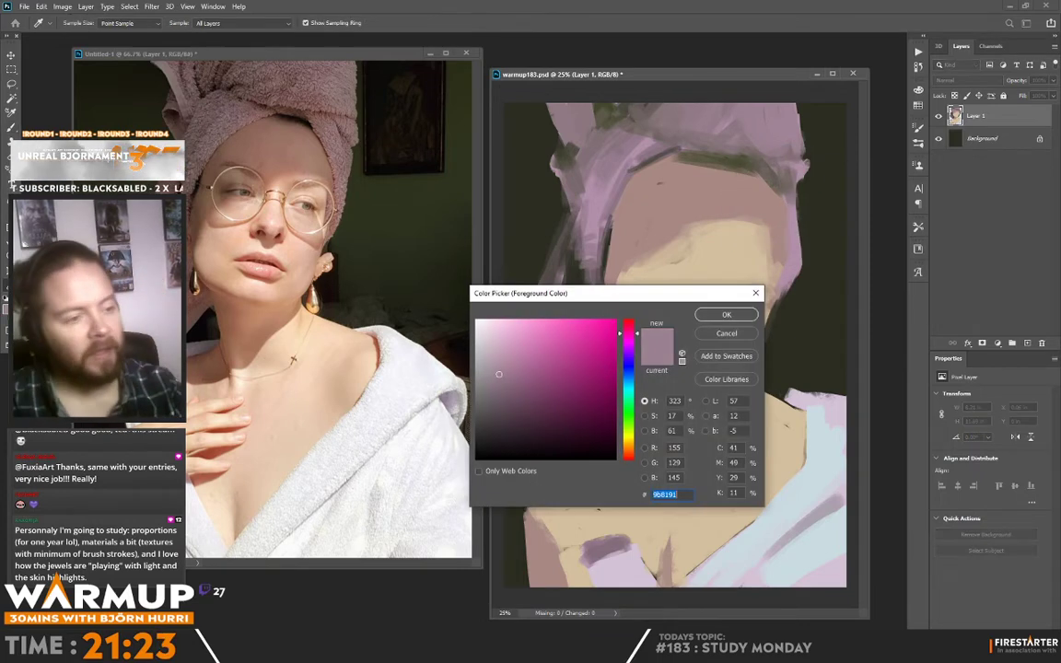
pyautogui.click(547, 371)
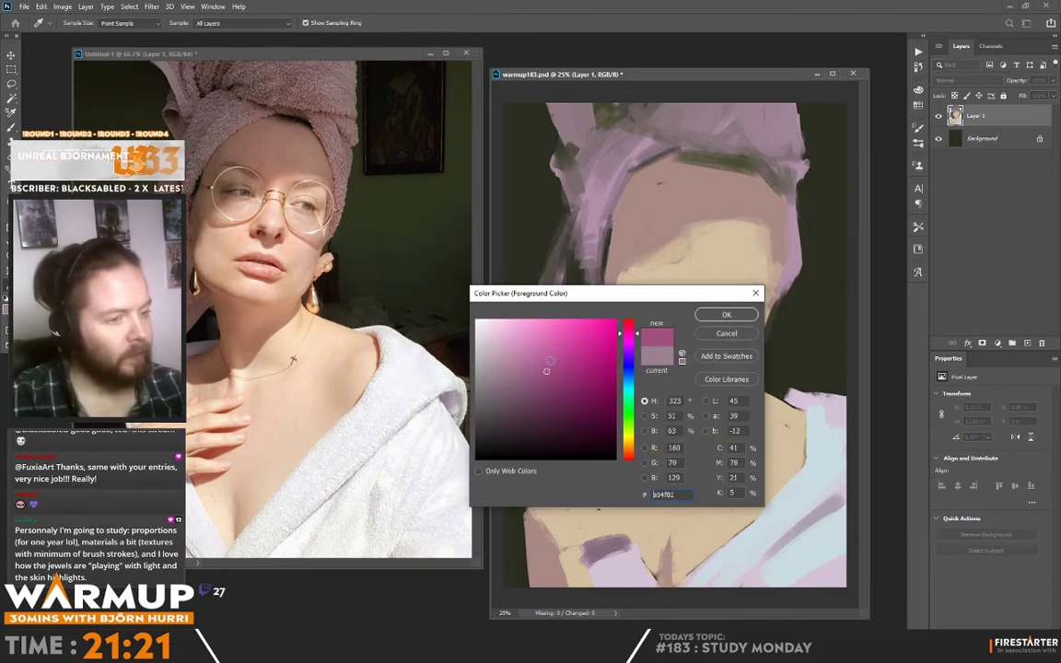
pyautogui.click(737, 313)
# Add a new layer and paint magenta accents along the towel's inner edge, from the temple down to the ear.
pyautogui.click(1025, 342)
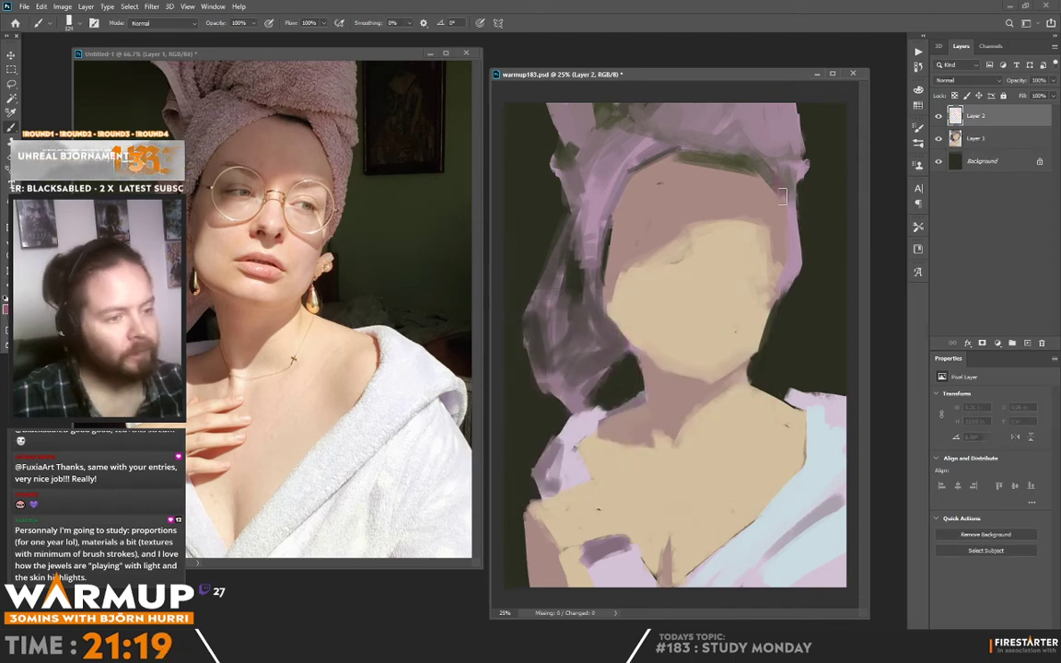
pyautogui.moveTo(755, 159)
pyautogui.mouseDown()
pyautogui.moveTo(776, 212)
pyautogui.moveTo(772, 181)
pyautogui.mouseUp()
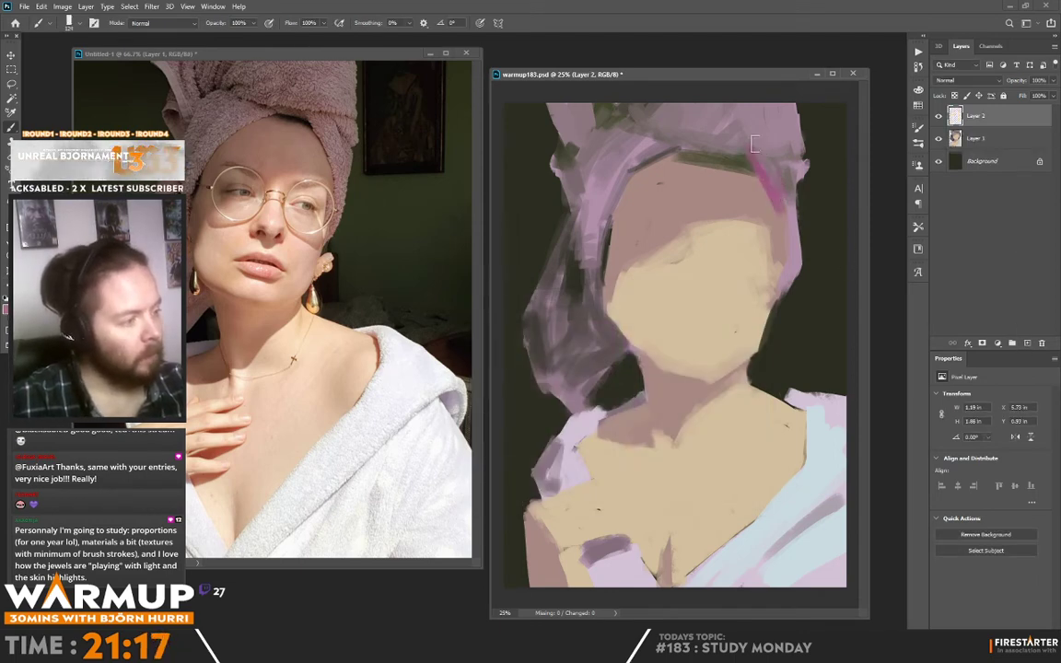
pyautogui.moveTo(753, 143)
pyautogui.mouseDown()
pyautogui.moveTo(758, 202)
pyautogui.moveTo(790, 241)
pyautogui.mouseUp()
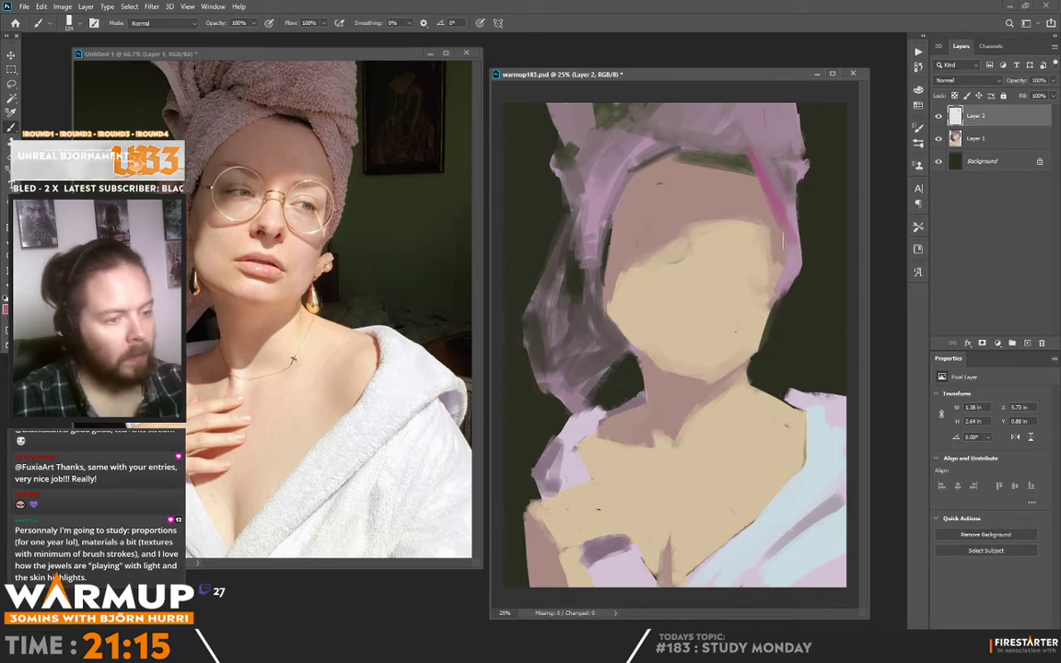
pyautogui.moveTo(790, 287); pyautogui.dragTo(785, 269)
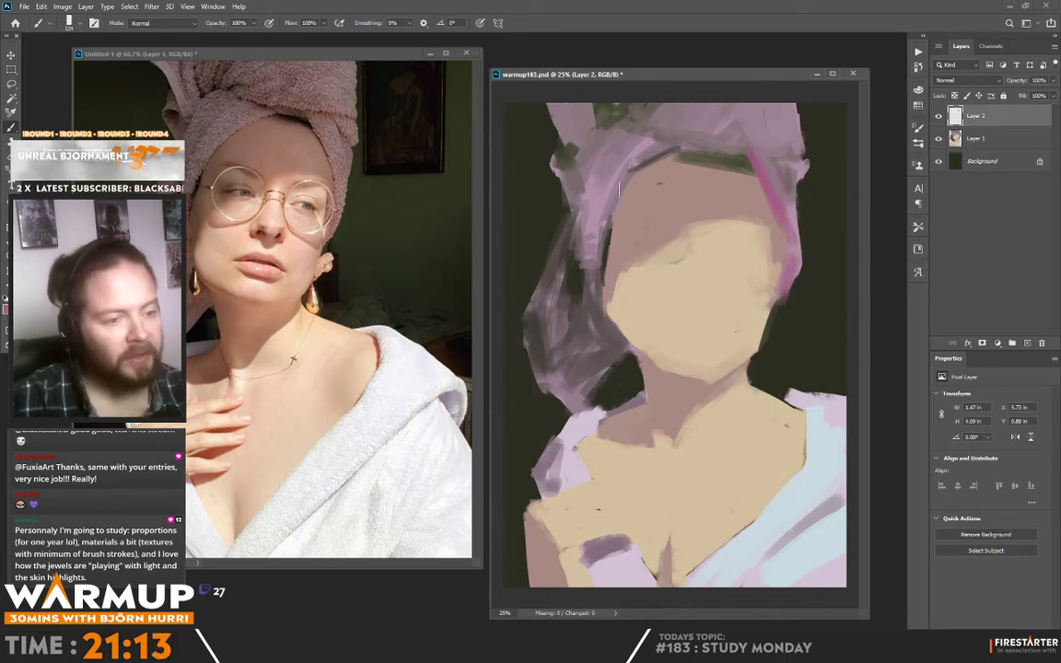
# Brush soft magenta tints over the folds of the hanging towel on the new layer.
pyautogui.moveTo(521, 246); pyautogui.dragTo(545, 340)
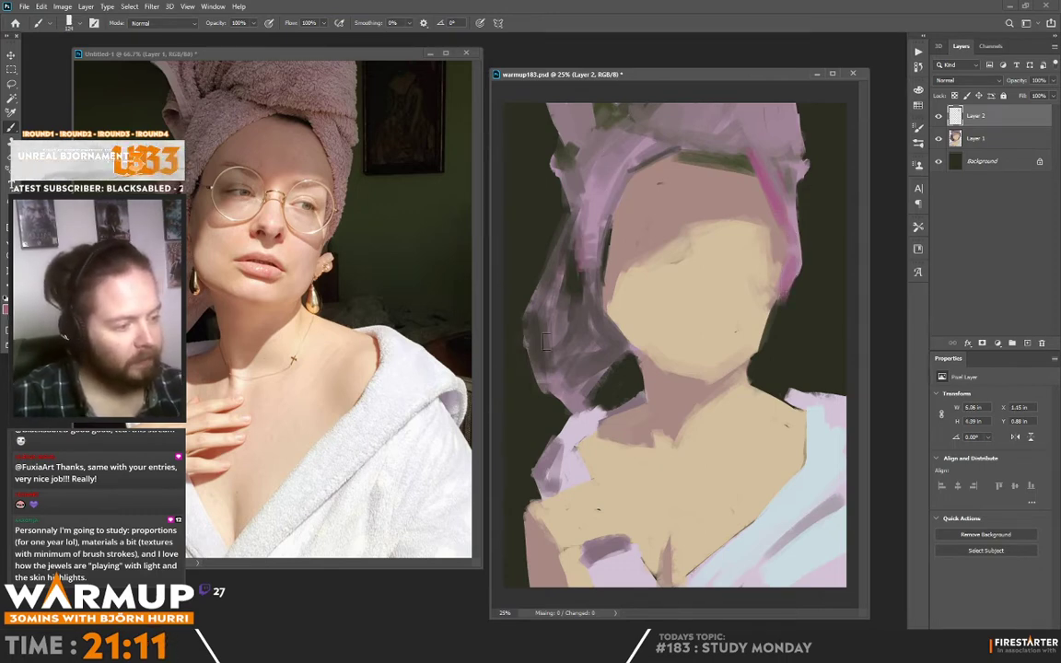
pyautogui.moveTo(537, 293); pyautogui.dragTo(550, 267)
pyautogui.moveTo(557, 353); pyautogui.dragTo(540, 372)
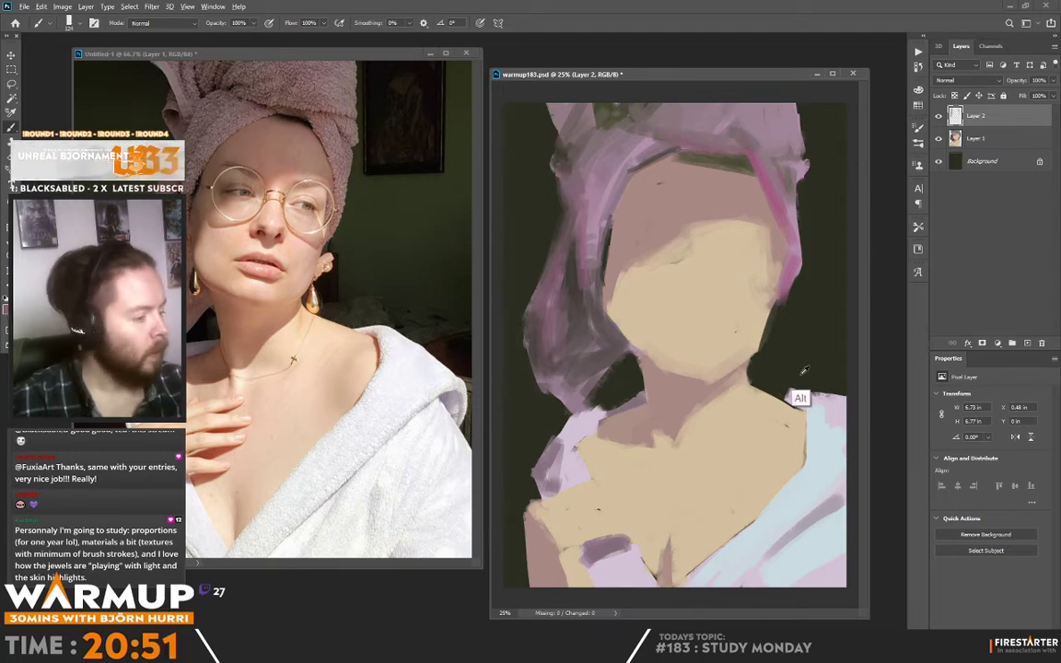
# Set the brush size to 62 px and refine the dark hairline beneath the towel's front edge with sampled colors.
pyautogui.rightClick(707, 149)
pyautogui.moveTo(796, 162); pyautogui.dragTo(746, 164)
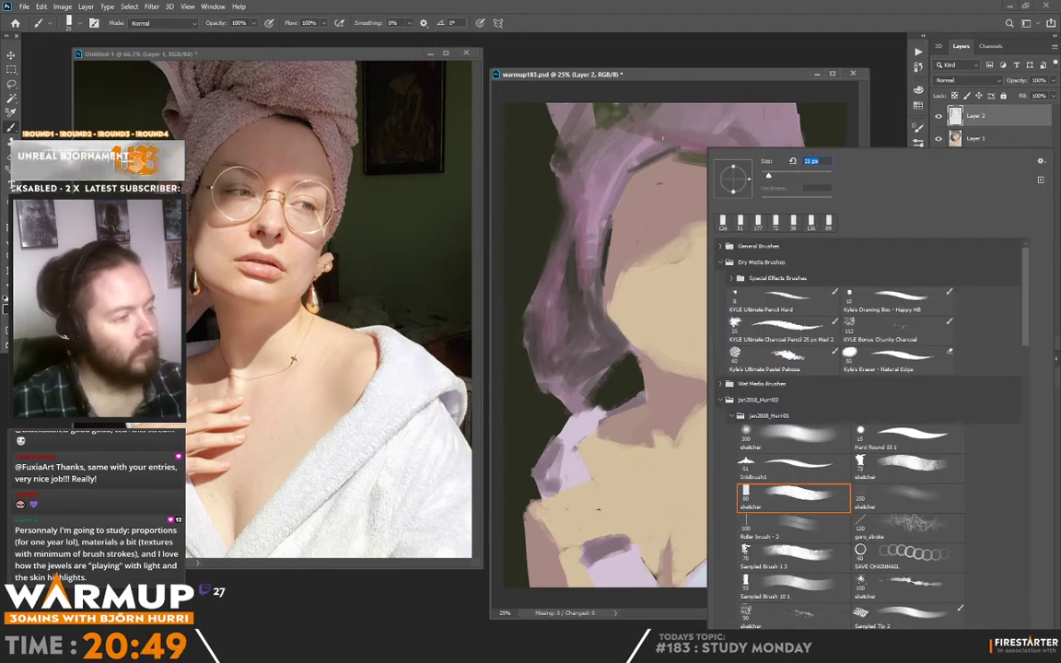
pyautogui.press('Return')
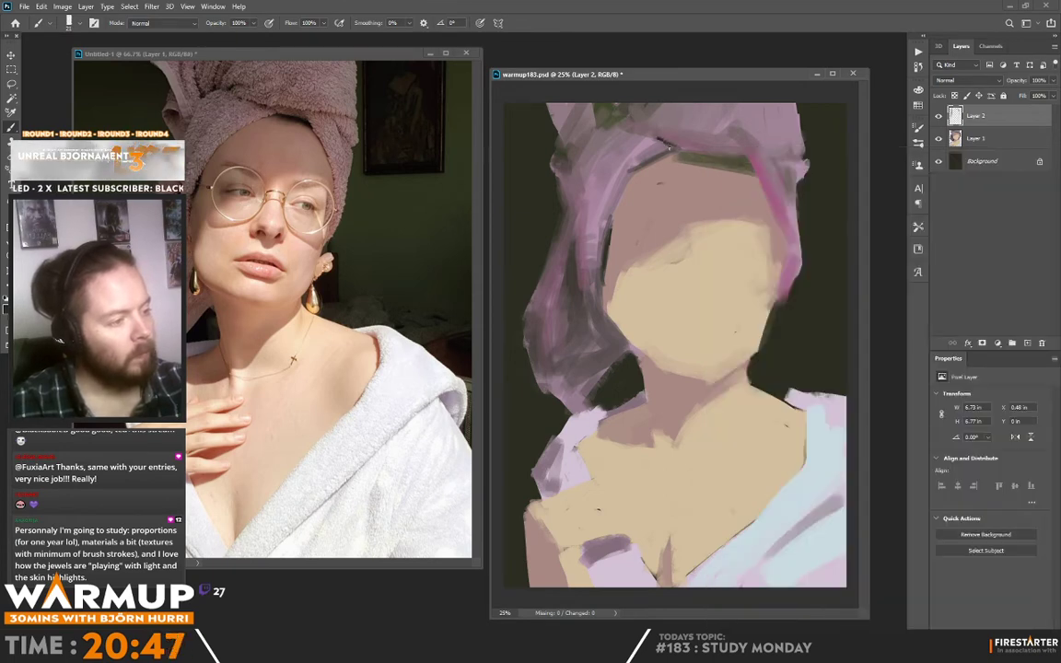
pyautogui.rightClick(699, 148)
pyautogui.click(776, 174)
pyautogui.keyDown('alt'); pyautogui.click(664, 138); pyautogui.keyUp('alt')
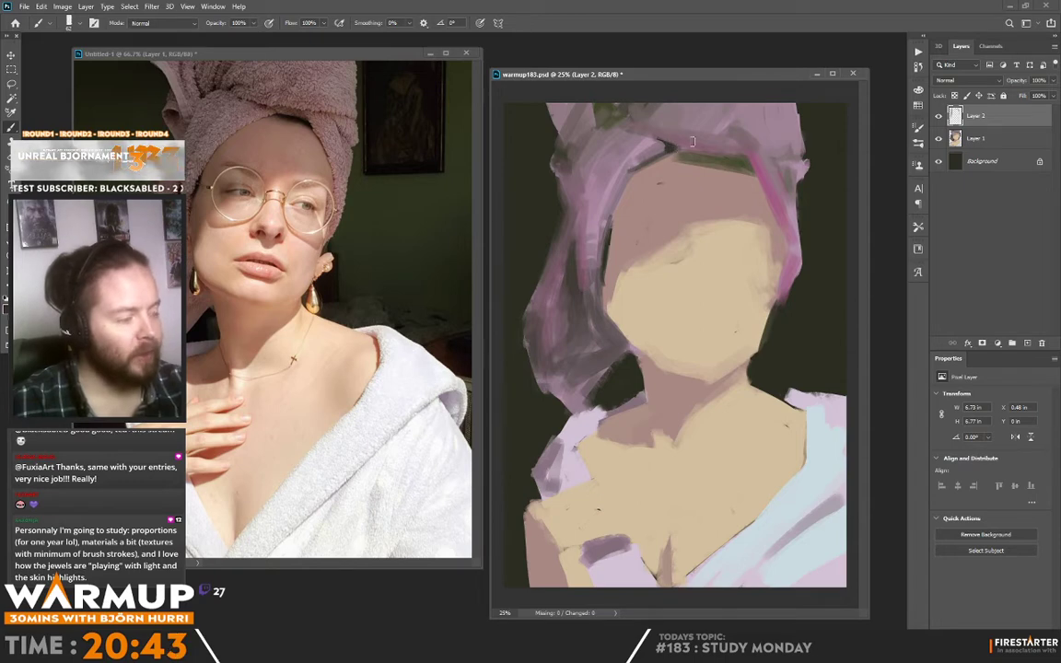
pyautogui.keyDown('alt'); pyautogui.click(617, 151); pyautogui.keyUp('alt')
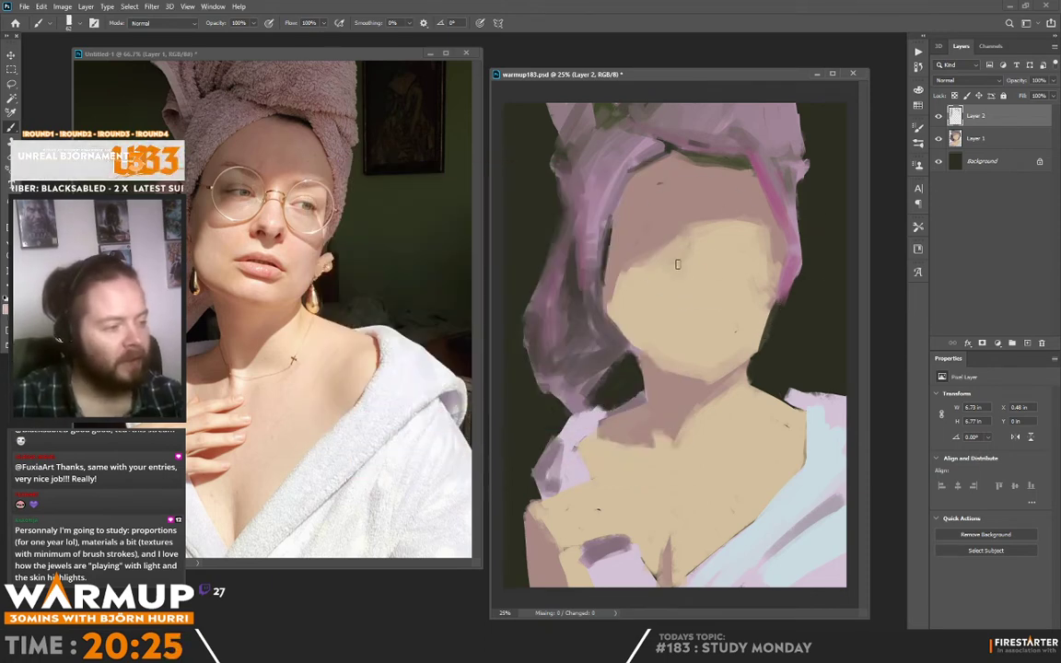
# Flip the portrait canvas and the reference photo horizontally, and sharpen the towel's magenta edge near the ear against the dark background.
pyautogui.hotkey('ctrl', 'shift', 'h')
pyautogui.click(303, 231)
pyautogui.hotkey('ctrl', 'shift', 'h')
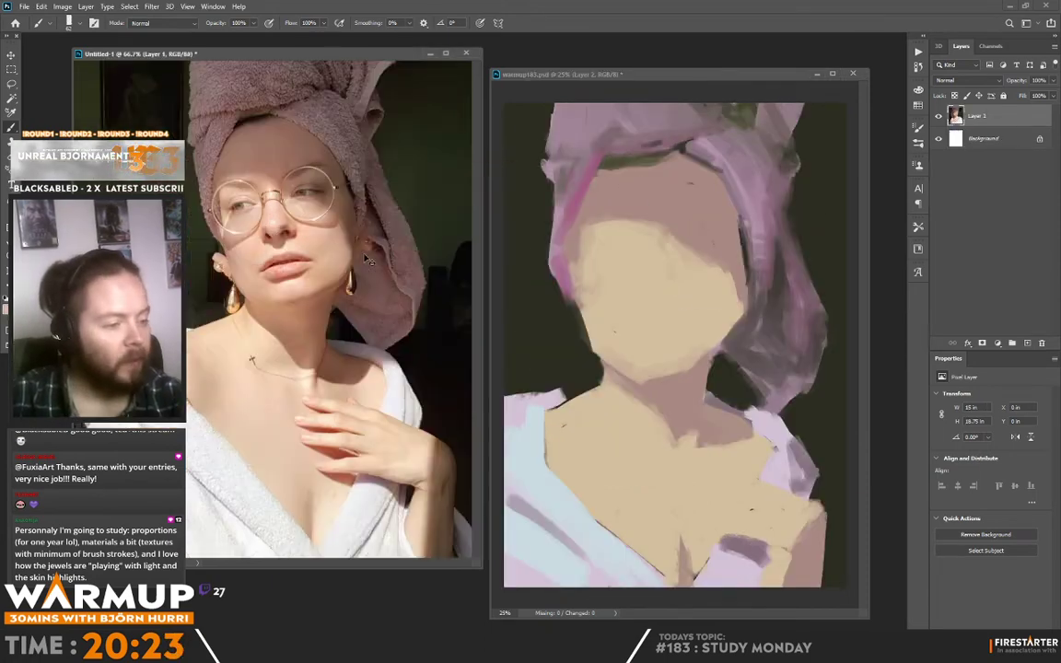
pyautogui.hotkey('ctrl', 'Tab')
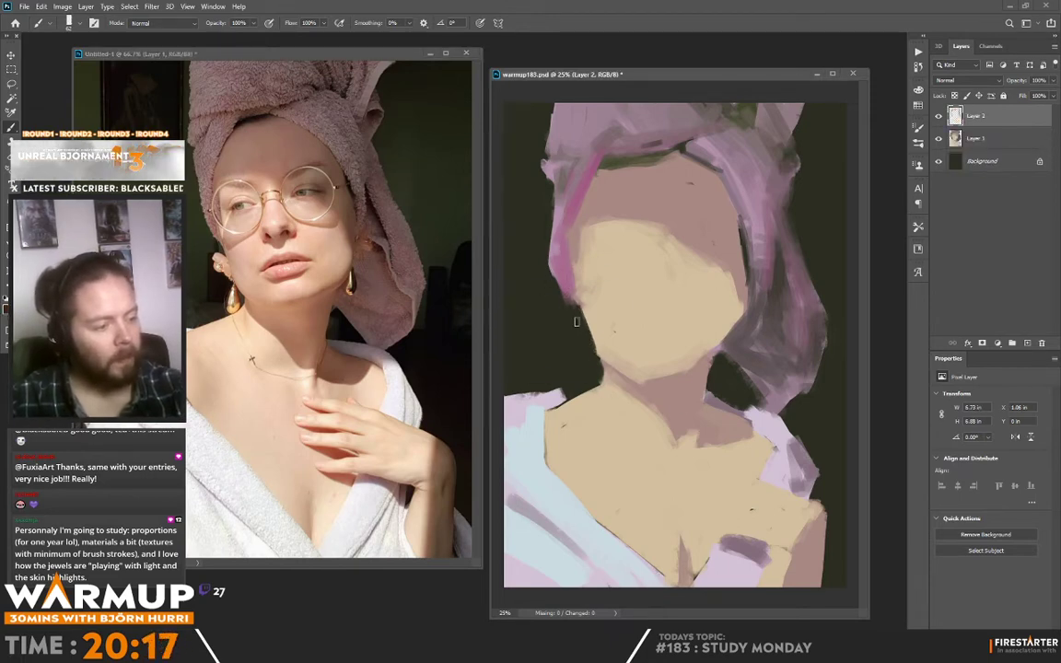
pyautogui.moveTo(548, 265); pyautogui.dragTo(539, 329)
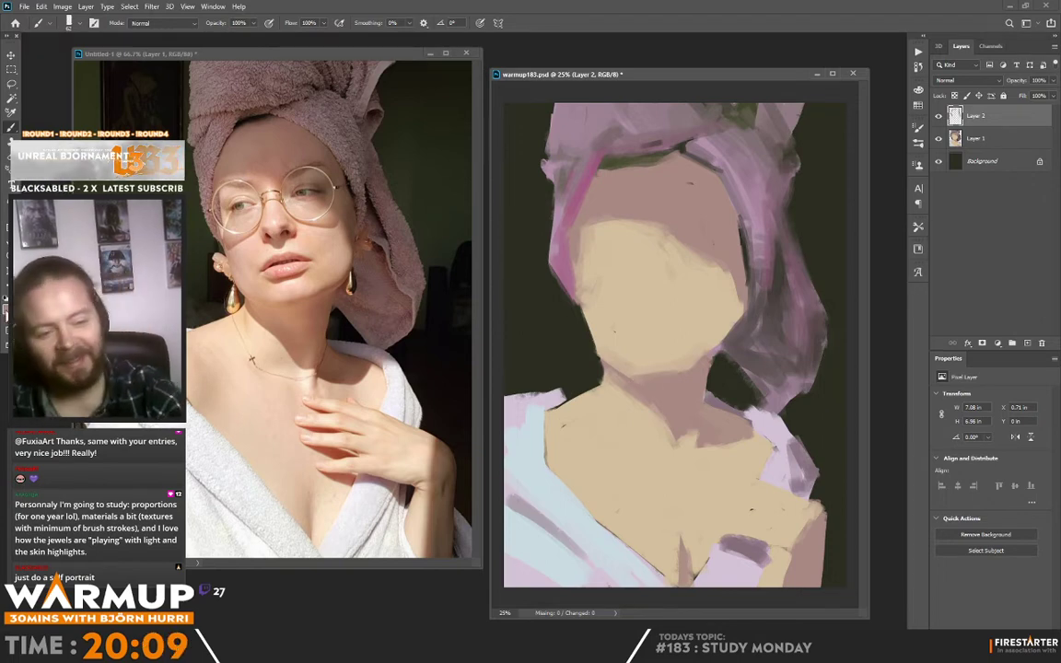
# Set the foreground color to a warm red, #c16358.
pyautogui.press('n')
pyautogui.click(554, 362)
pyautogui.moveTo(554, 361); pyautogui.dragTo(552, 352)
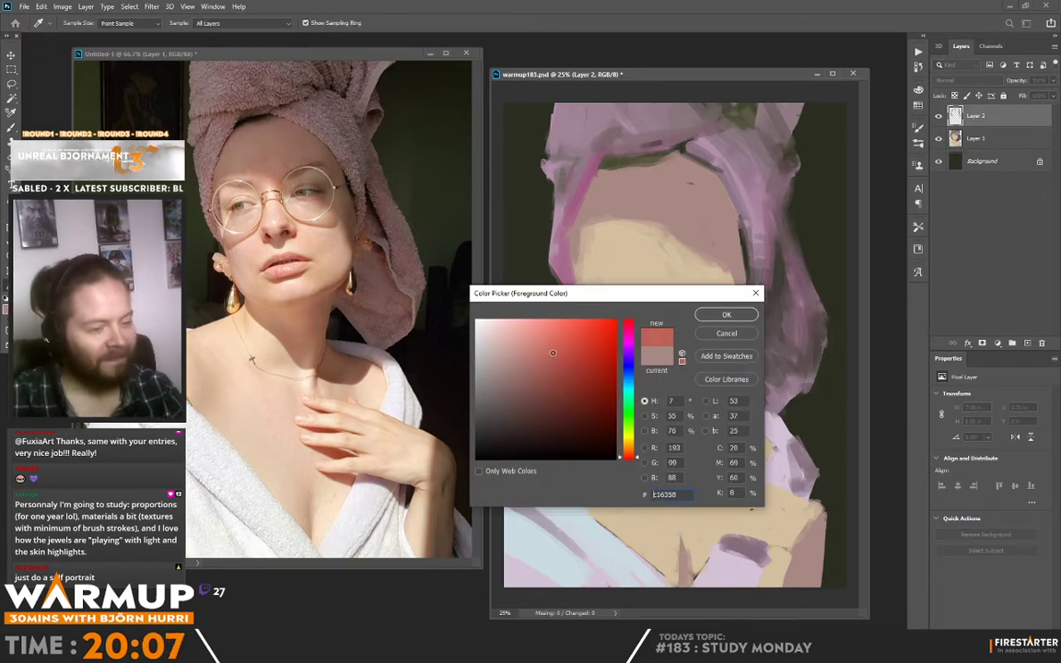
pyautogui.click(726, 314)
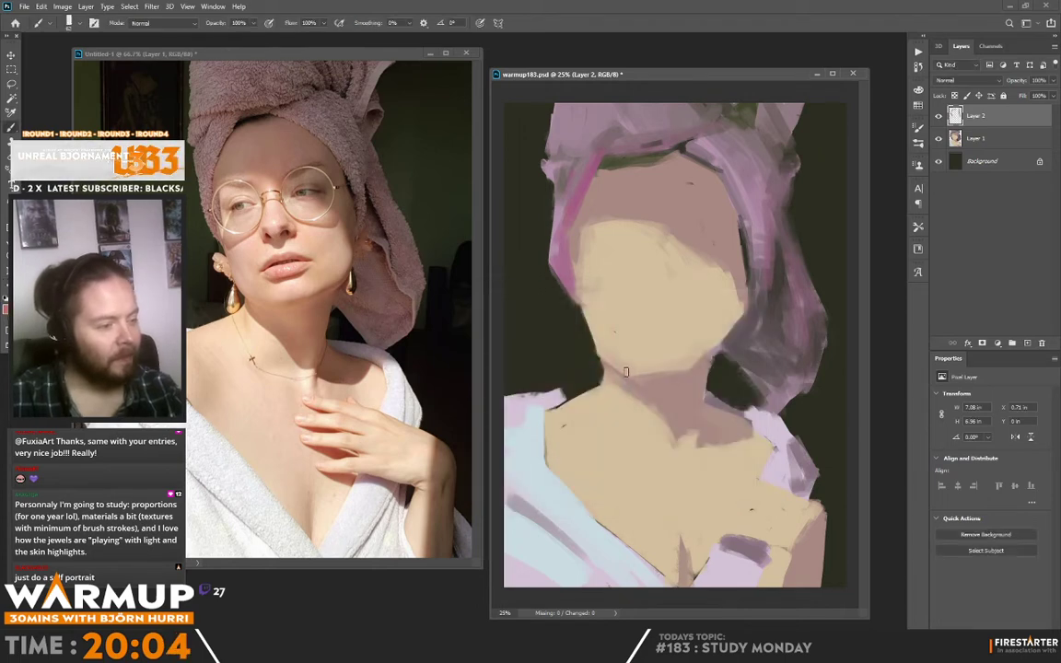
# Paint the red along the underside of the jaw and extend it softly up the cheek's outer edge with a 177 px brush.
pyautogui.moveTo(625, 372)
pyautogui.mouseDown()
pyautogui.moveTo(678, 372)
pyautogui.moveTo(727, 335)
pyautogui.mouseUp()
pyautogui.keyDown('alt'); pyautogui.click(699, 354); pyautogui.keyUp('alt')
pyautogui.moveTo(680, 370); pyautogui.dragTo(724, 338)
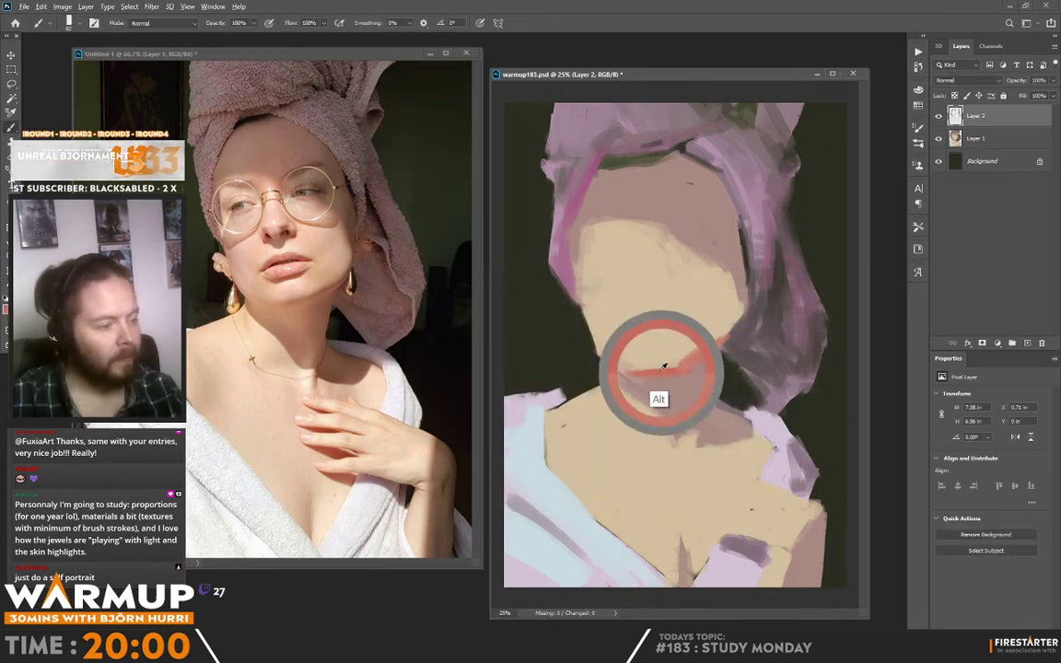
pyautogui.keyDown('alt'); pyautogui.click(595, 339); pyautogui.keyUp('alt')
pyautogui.rightClick(726, 161)
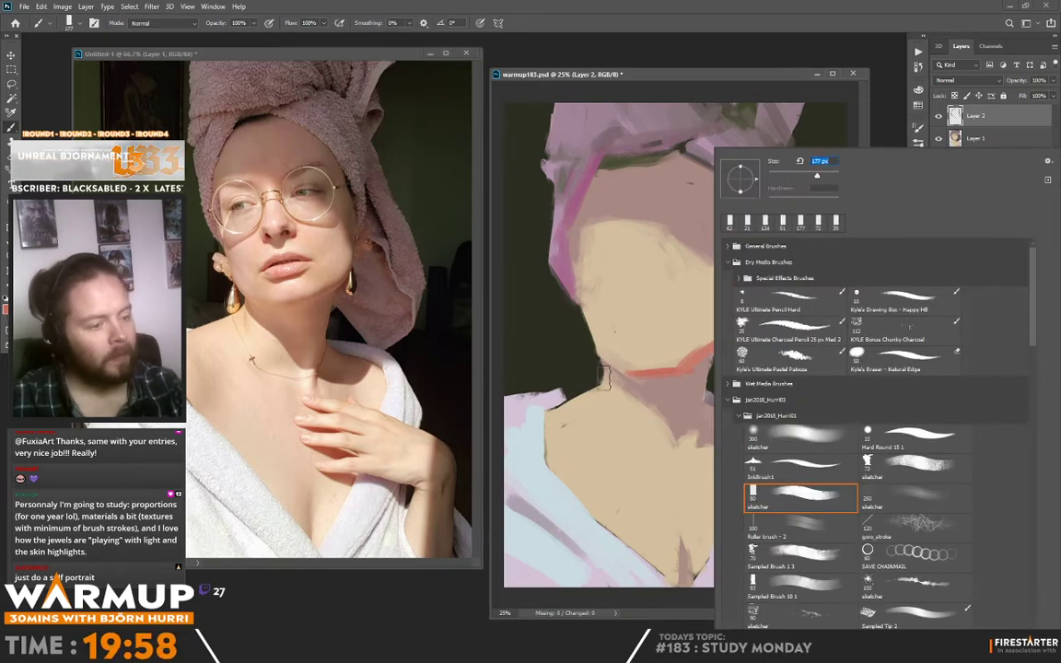
pyautogui.moveTo(603, 343); pyautogui.dragTo(624, 375)
pyautogui.hotkey('ctrl', 'z')
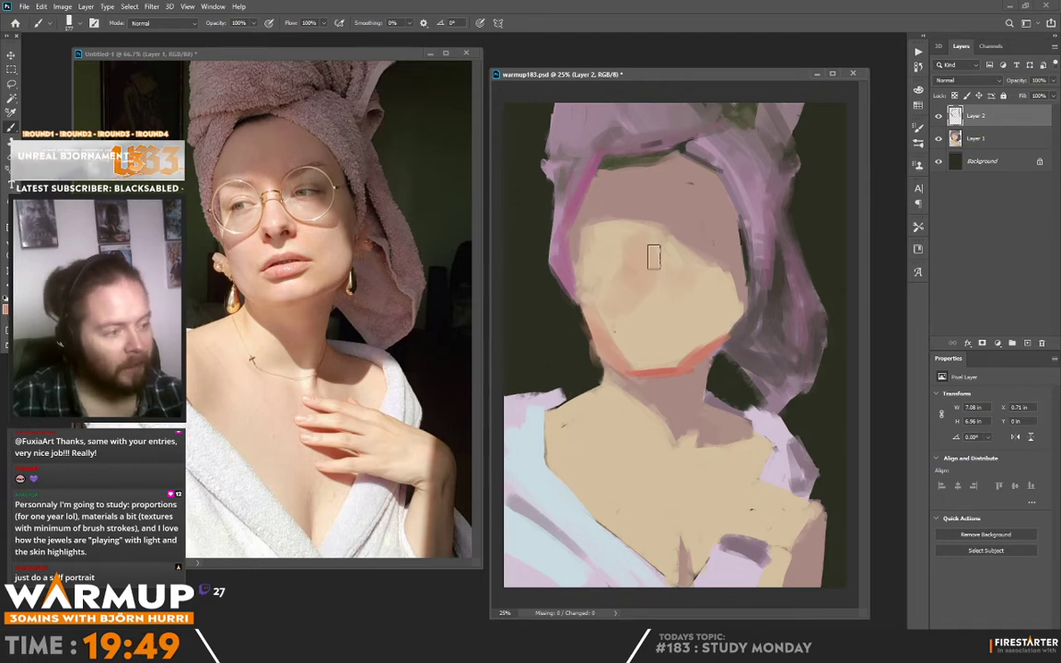
# Sample the jaw's red, brush a soft red glow across the lower forehead shadow, and blend the forehead up to the hairline.
pyautogui.keyDown('alt'); pyautogui.click(650, 368); pyautogui.keyUp('alt')
pyautogui.moveTo(615, 212); pyautogui.dragTo(654, 214)
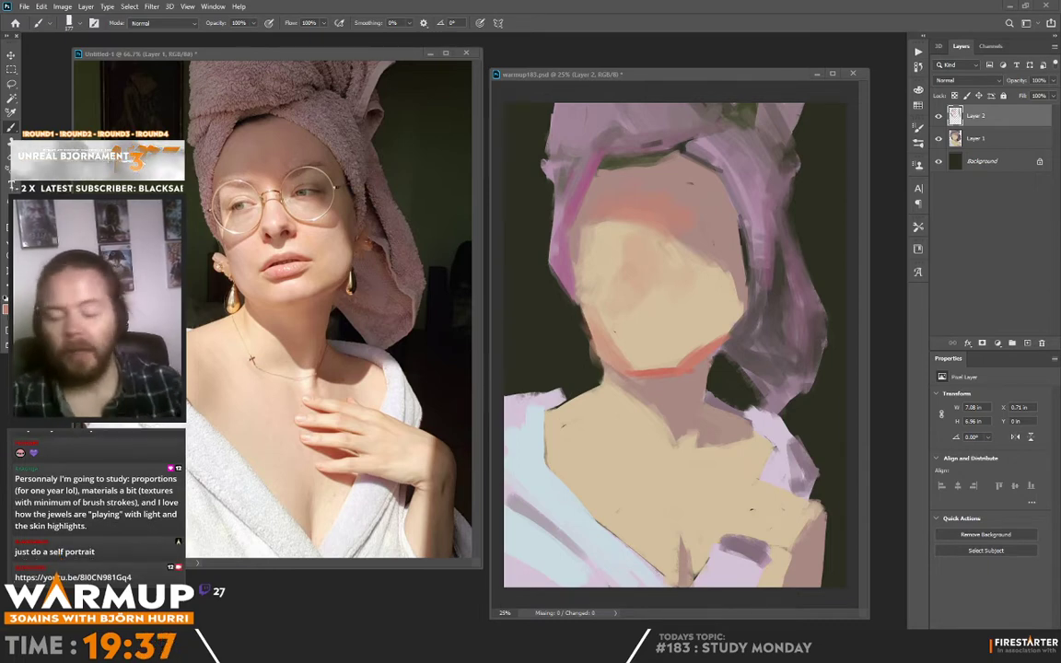
pyautogui.keyDown('alt'); pyautogui.click(652, 200); pyautogui.keyUp('alt')
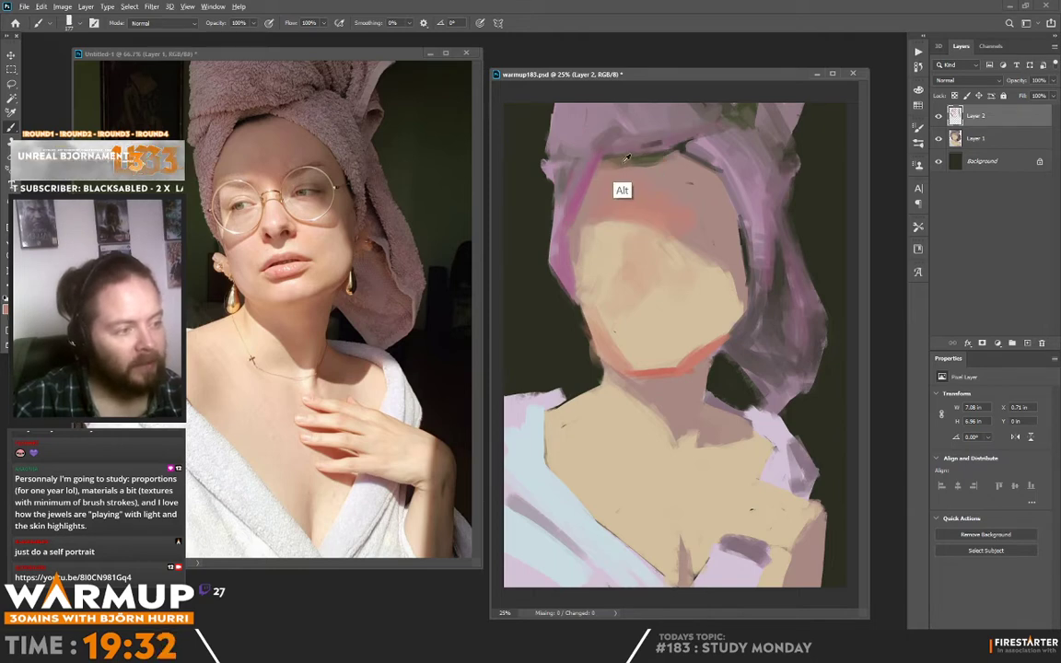
pyautogui.keyDown('alt'); pyautogui.click(696, 175); pyautogui.keyUp('alt')
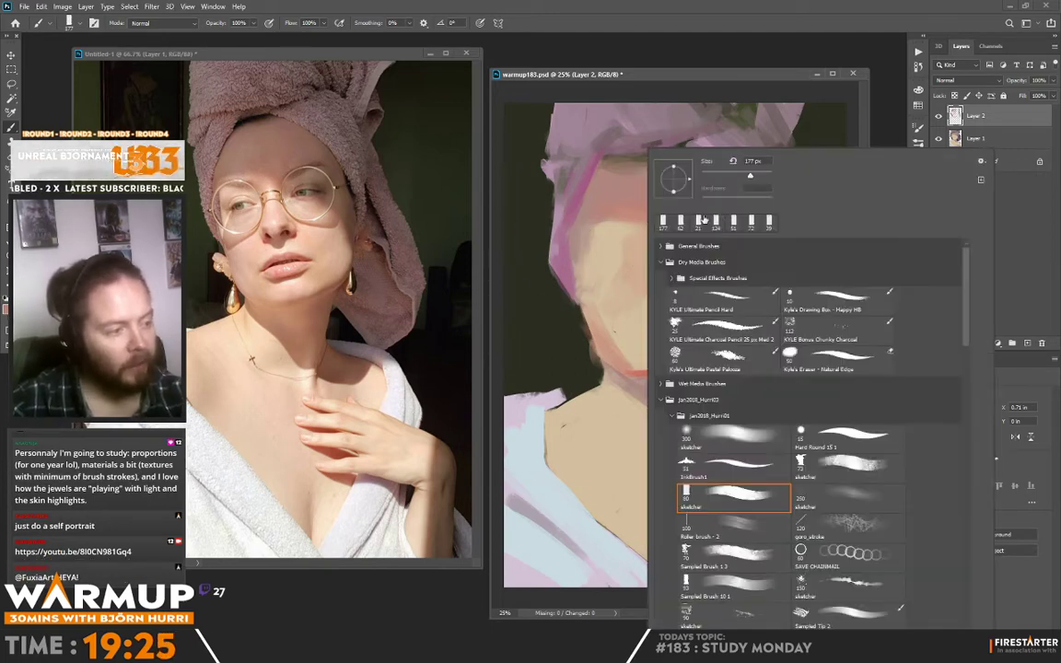
# Set the brush size to 72 px and block in soft shadows around both eye sockets and cheeks.
pyautogui.rightClick(650, 153)
pyautogui.click(604, 222)
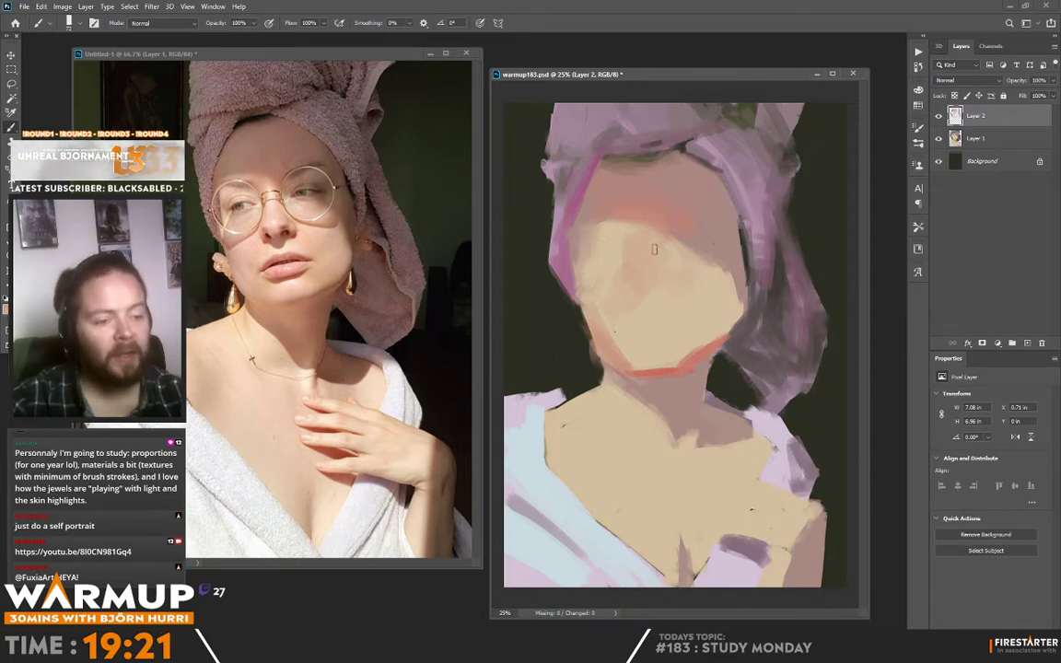
pyautogui.keyDown('alt'); pyautogui.click(569, 250); pyautogui.keyUp('alt')
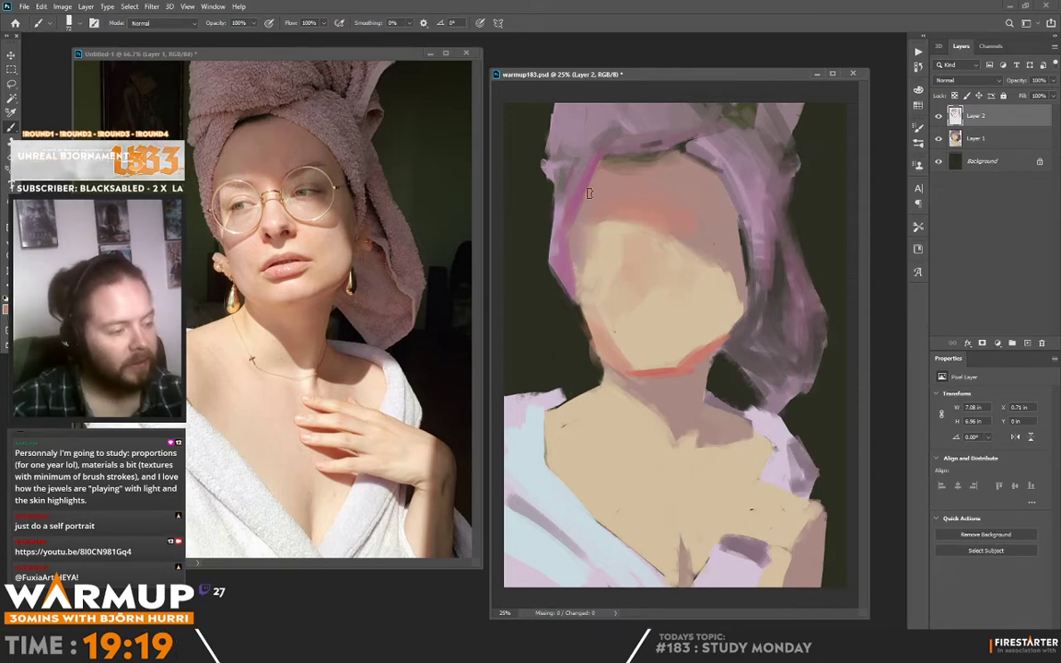
pyautogui.moveTo(589, 296)
pyautogui.mouseDown()
pyautogui.moveTo(587, 241)
pyautogui.moveTo(730, 237)
pyautogui.moveTo(686, 208)
pyautogui.moveTo(622, 195)
pyautogui.mouseUp()
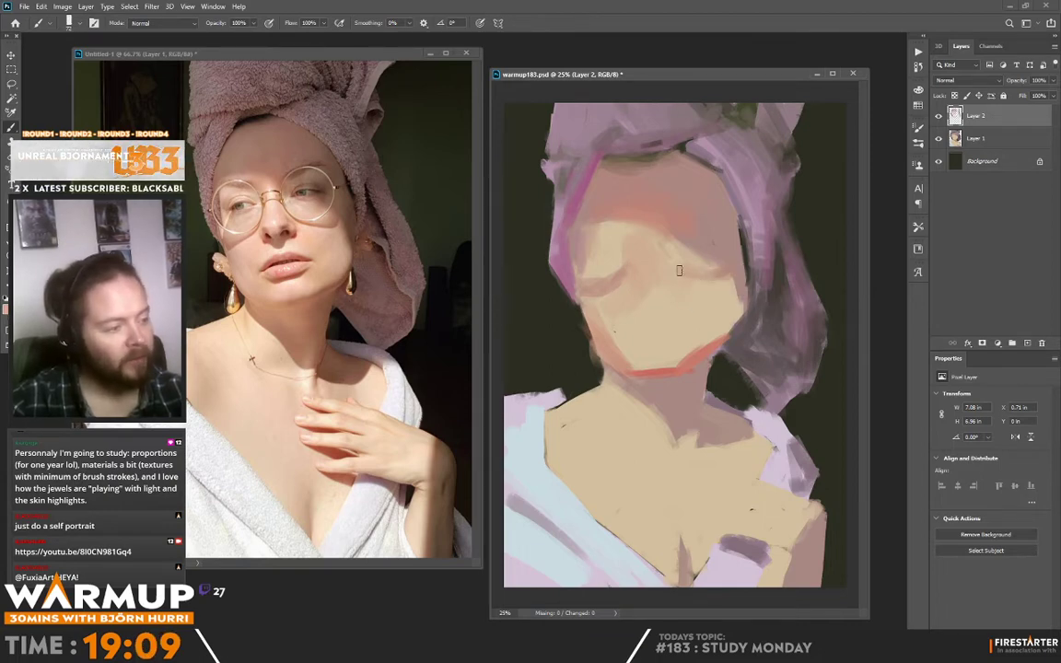
# Shape the underside of the nose and nostrils with sampled reddish skin tones, and touch up the shaded side of the face.
pyautogui.keyDown('alt'); pyautogui.click(719, 228); pyautogui.keyUp('alt')
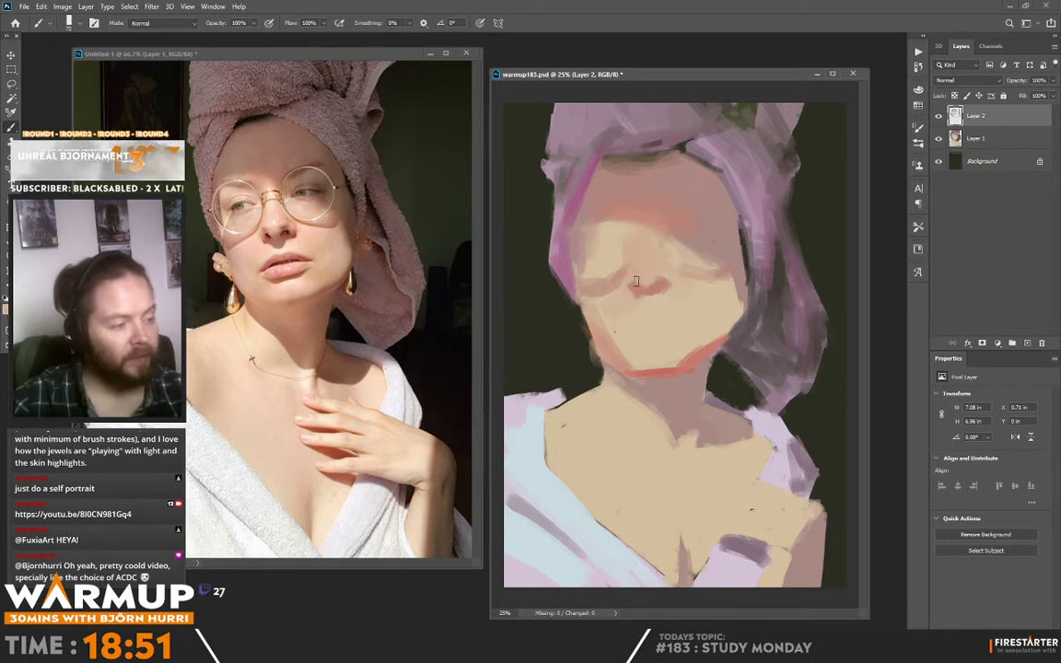
pyautogui.keyDown('alt'); pyautogui.click(657, 285); pyautogui.keyUp('alt')
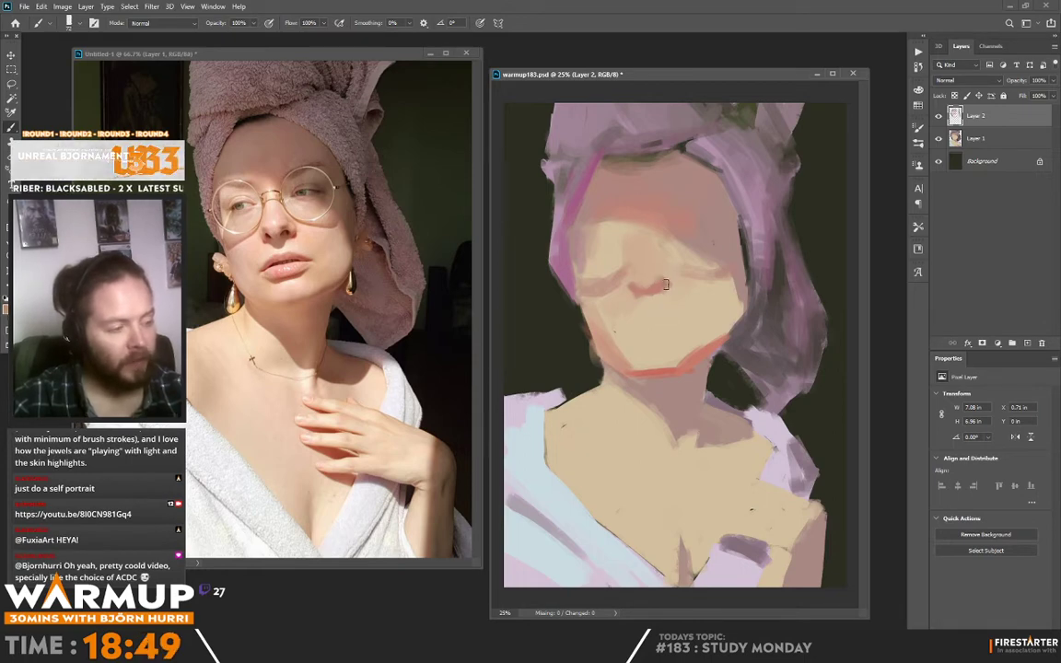
pyautogui.keyDown('alt'); pyautogui.click(659, 284); pyautogui.keyUp('alt')
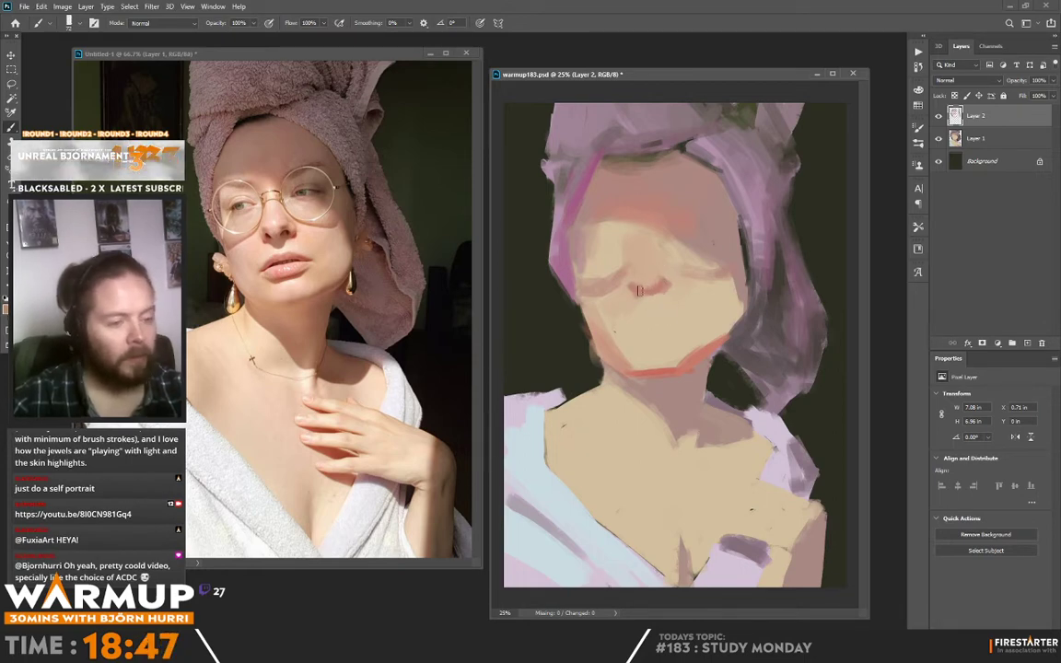
pyautogui.keyDown('alt'); pyautogui.click(639, 289); pyautogui.keyUp('alt')
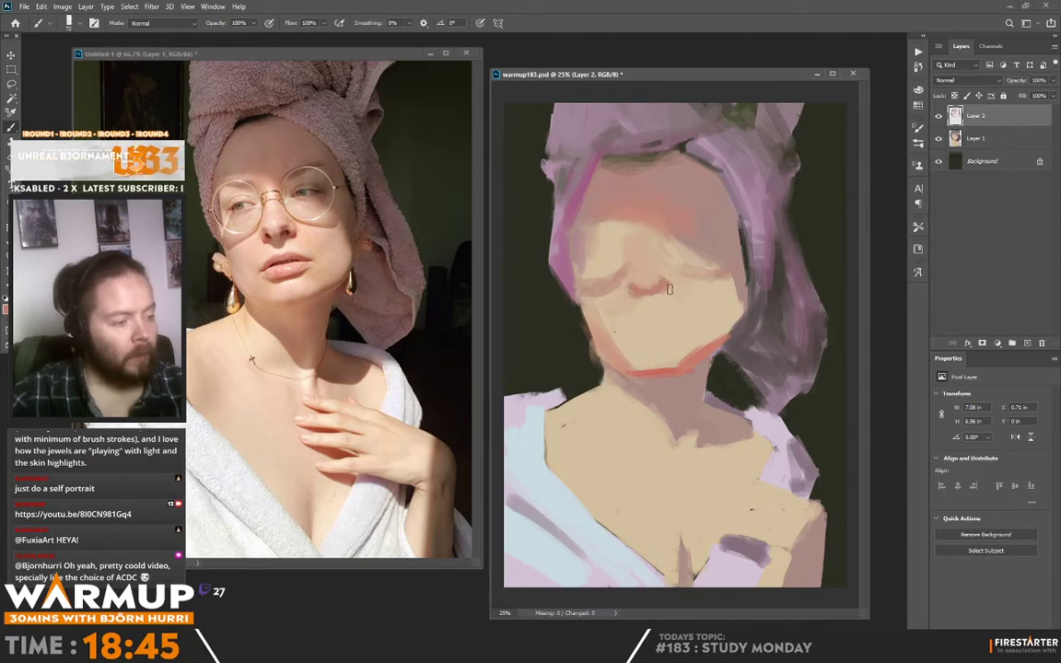
pyautogui.keyDown('alt'); pyautogui.click(658, 292); pyautogui.keyUp('alt')
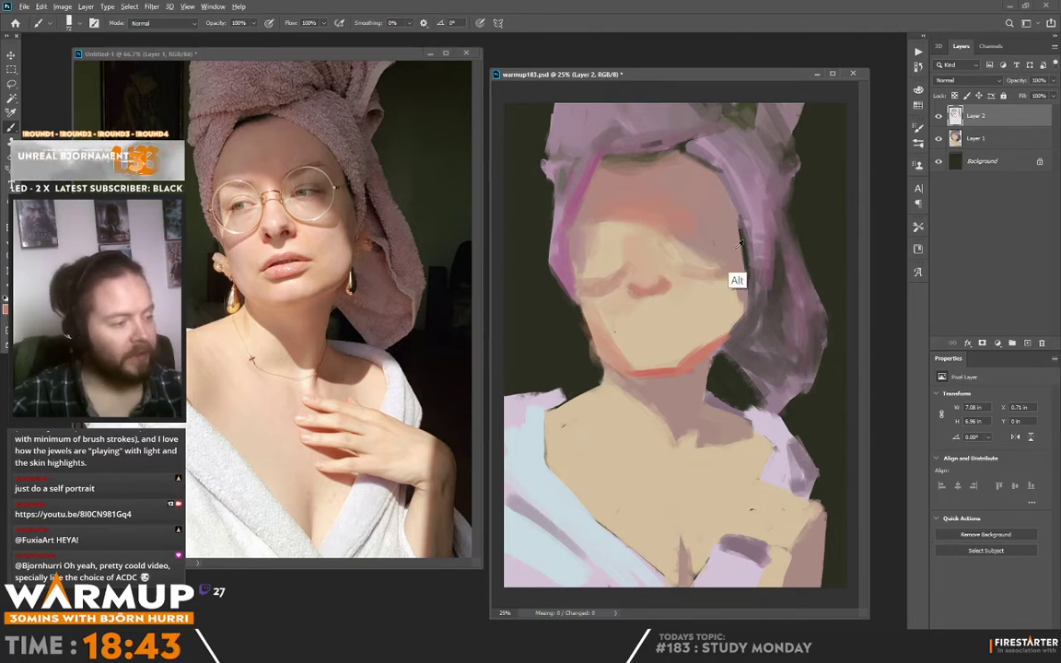
pyautogui.moveTo(737, 244); pyautogui.dragTo(723, 276)
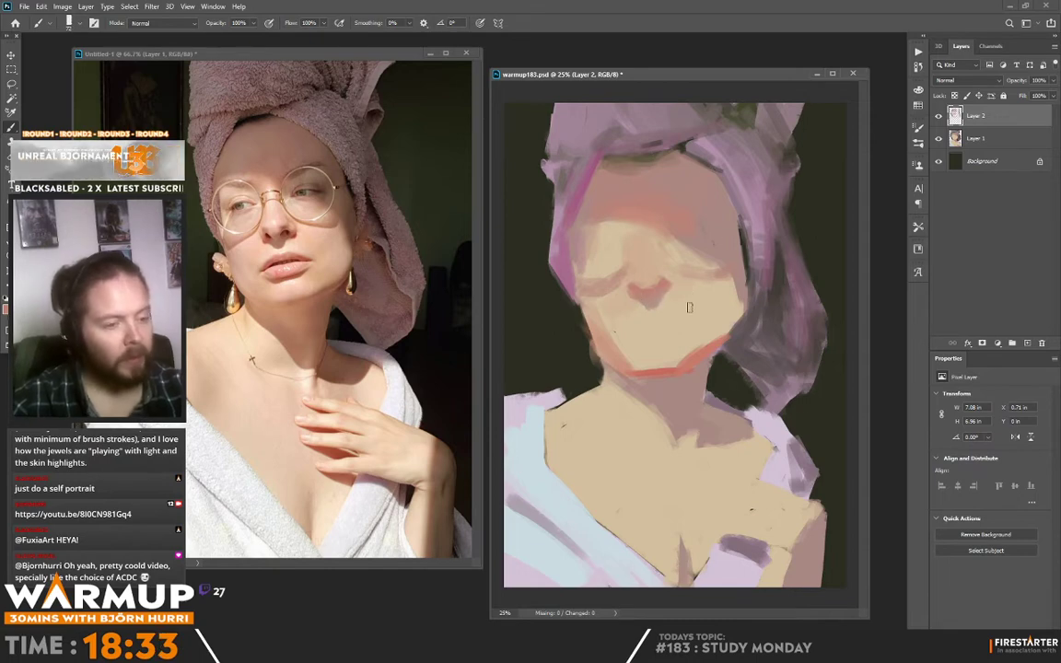
# Paint the lips in sampled soft reds and skin tones, and brush lighter skin strokes over the eye area.
pyautogui.press('alt')
pyautogui.keyDown('alt'); pyautogui.click(717, 344); pyautogui.keyUp('alt')
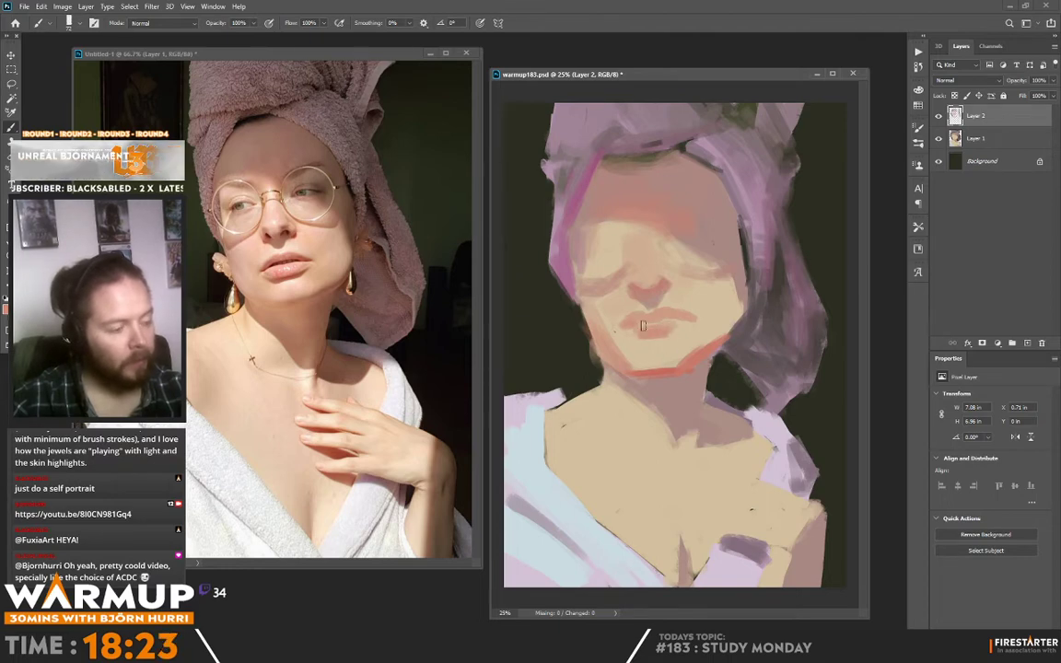
pyautogui.keyDown('alt'); pyautogui.click(638, 324); pyautogui.keyUp('alt')
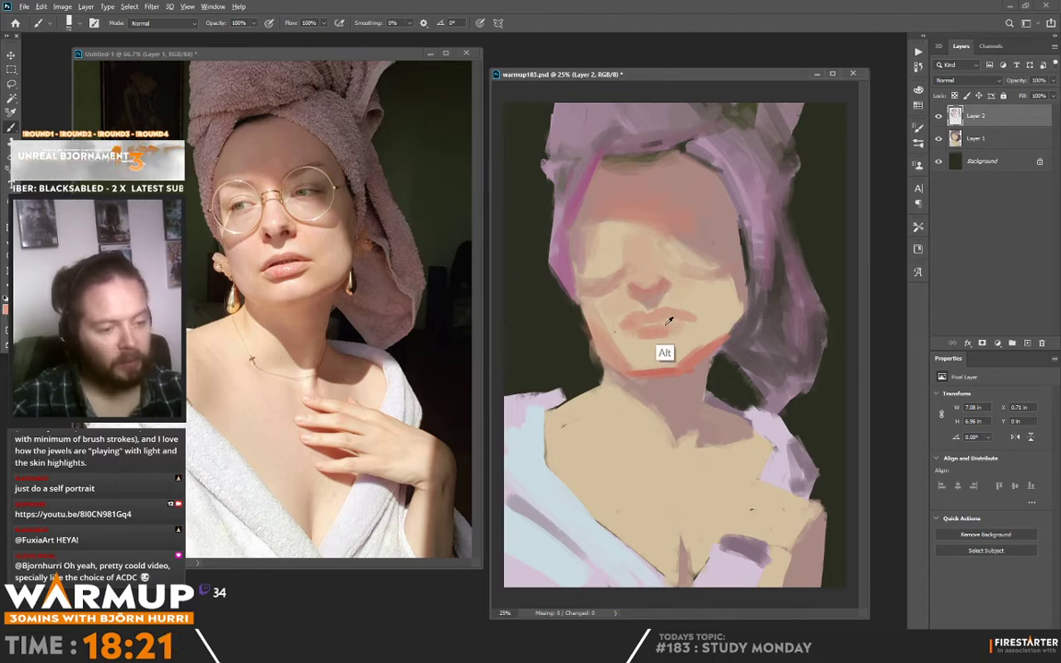
pyautogui.keyDown('alt'); pyautogui.click(639, 311); pyautogui.keyUp('alt')
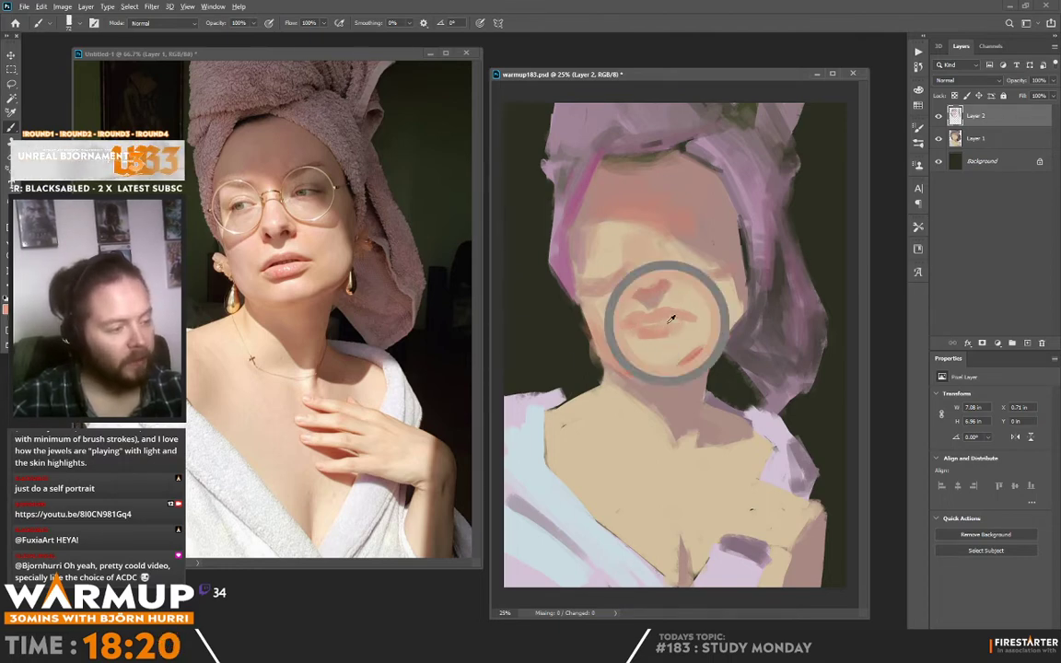
pyautogui.keyDown('alt'); pyautogui.click(624, 310); pyautogui.keyUp('alt')
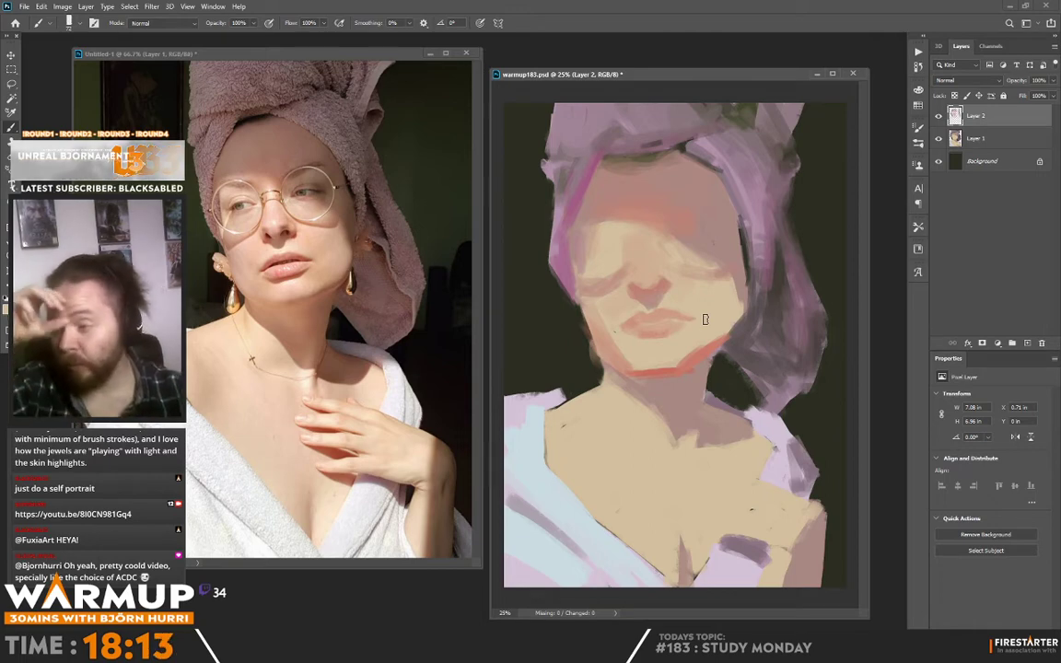
pyautogui.keyDown('alt'); pyautogui.click(690, 302); pyautogui.keyUp('alt')
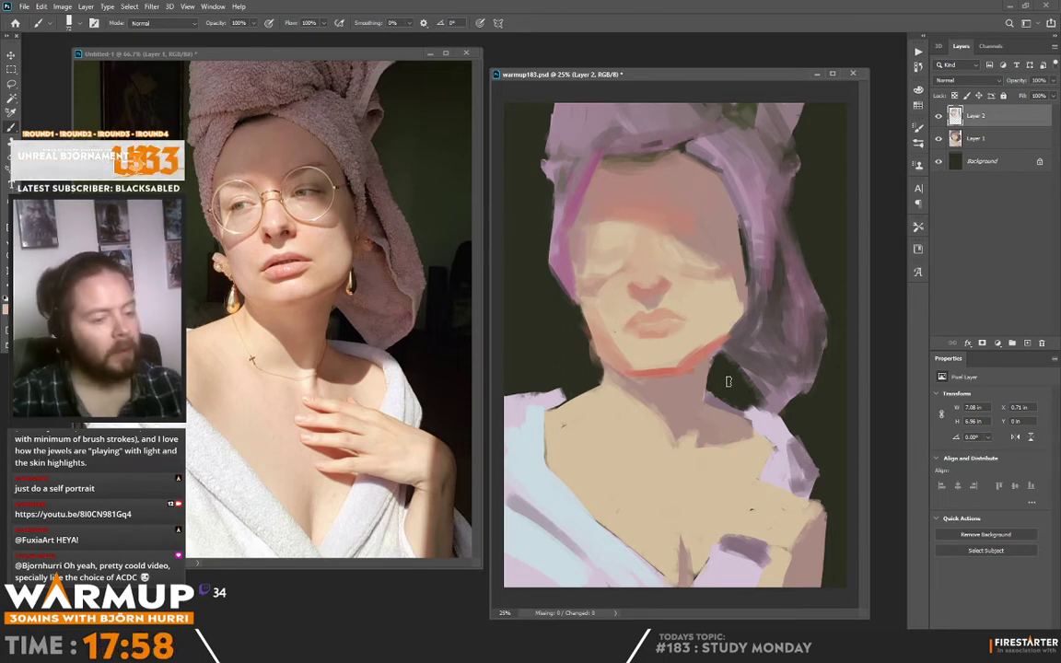
# Soften the neck shadow under the jaw and clean up the face contour against the dark background.
pyautogui.keyDown('alt'); pyautogui.click(672, 416); pyautogui.keyUp('alt')
pyautogui.keyDown('alt'); pyautogui.click(537, 288); pyautogui.keyUp('alt')
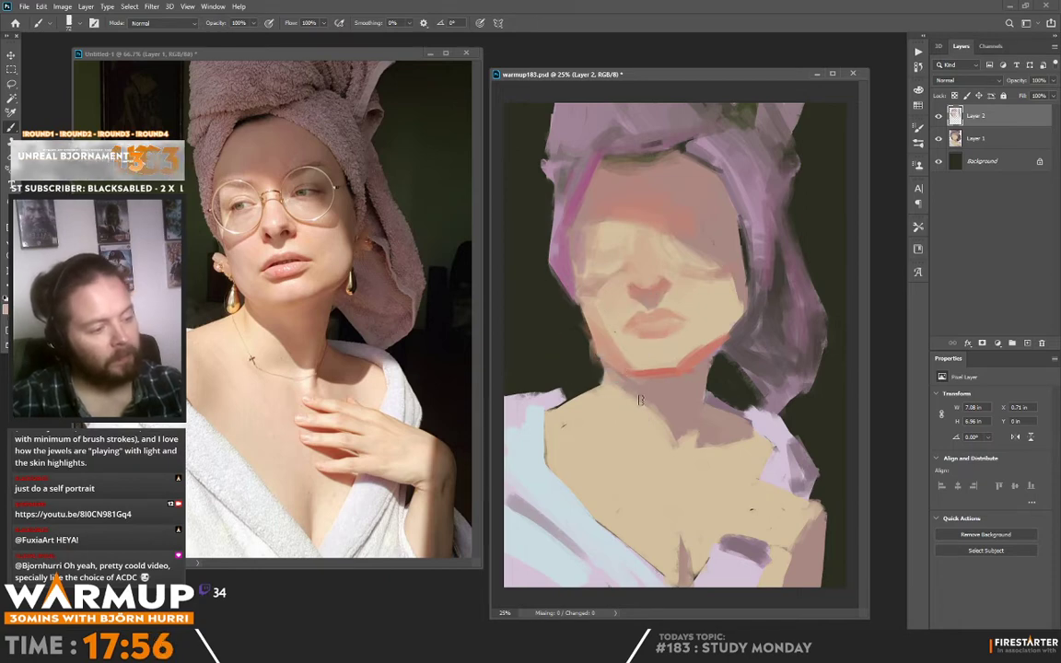
pyautogui.moveTo(544, 327); pyautogui.dragTo(580, 355)
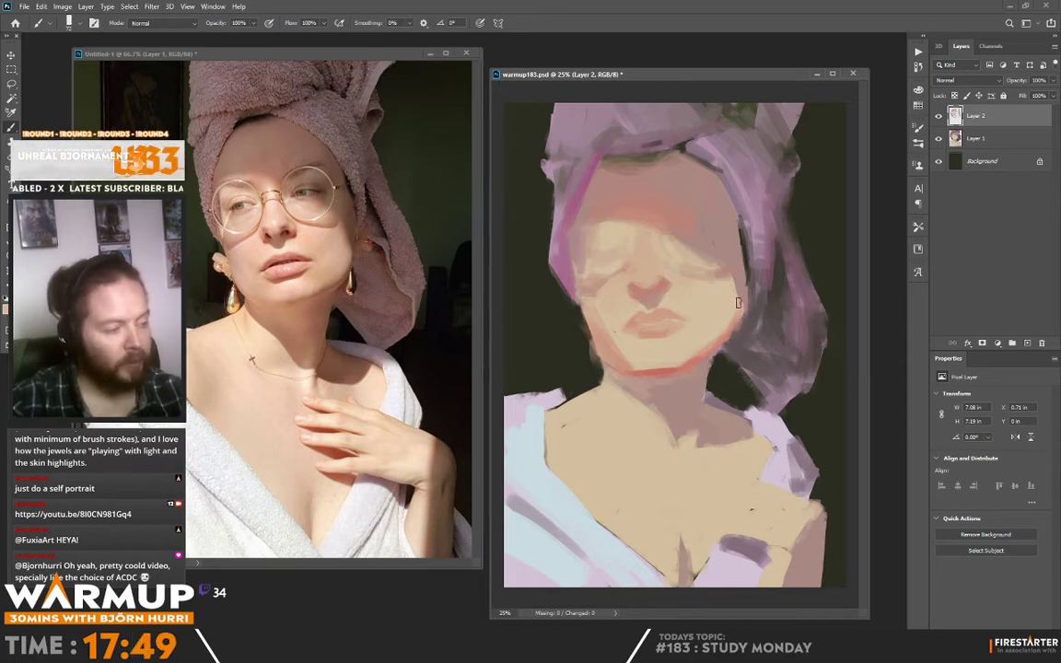
# Blend the red jawline into the cheek and chin with sampled tones, and refine the corner of the mouth.
pyautogui.keyDown('alt'); pyautogui.click(726, 357); pyautogui.keyUp('alt')
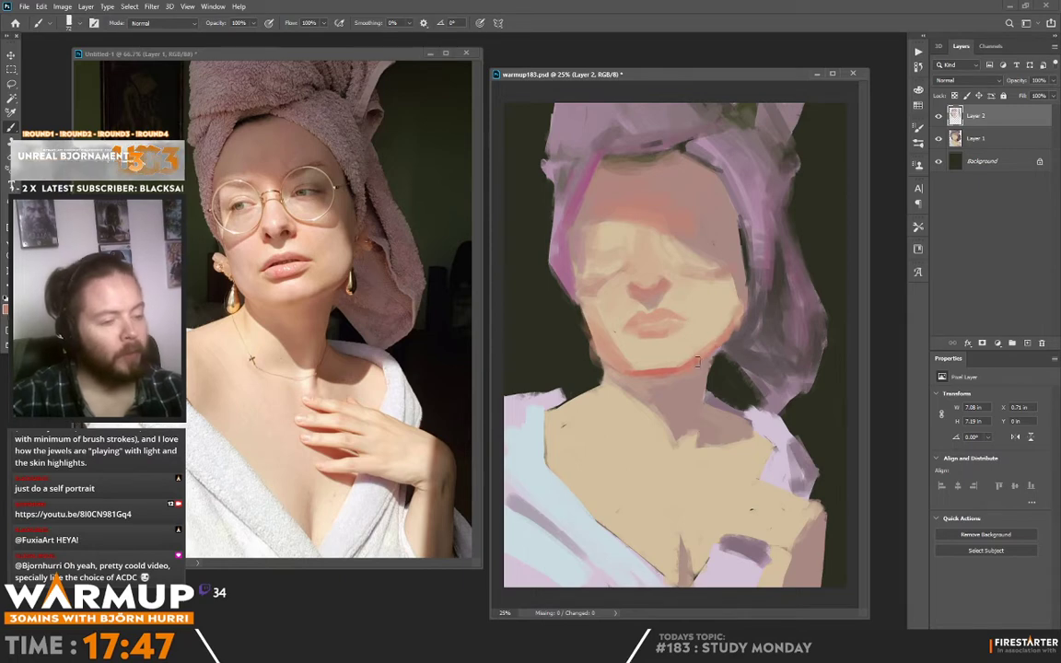
pyautogui.press('alt')
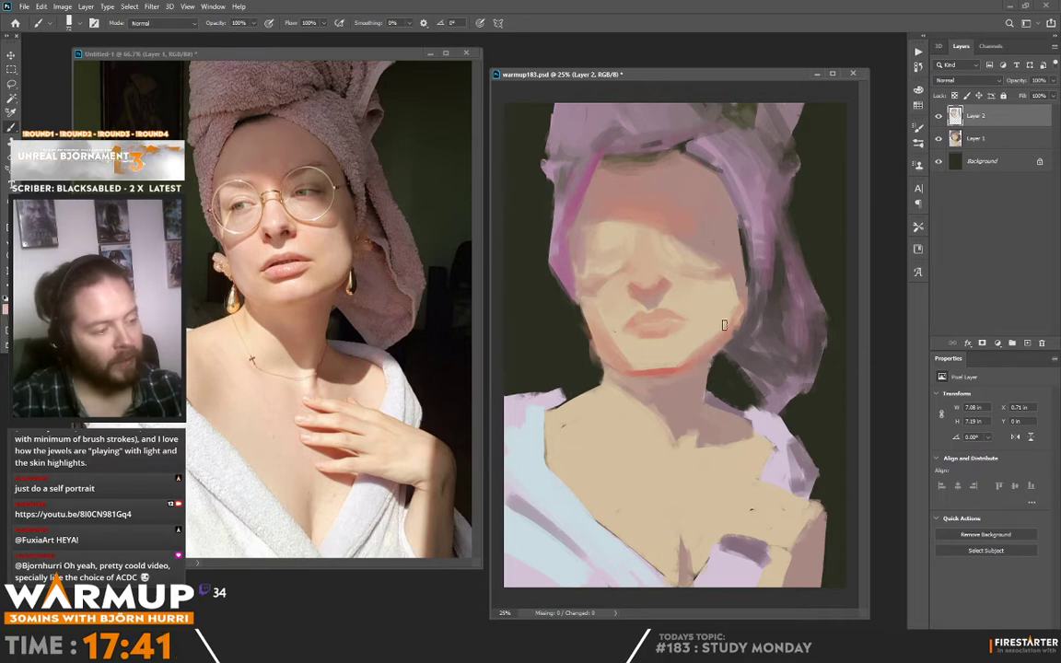
pyautogui.keyDown('alt'); pyautogui.click(624, 322); pyautogui.keyUp('alt')
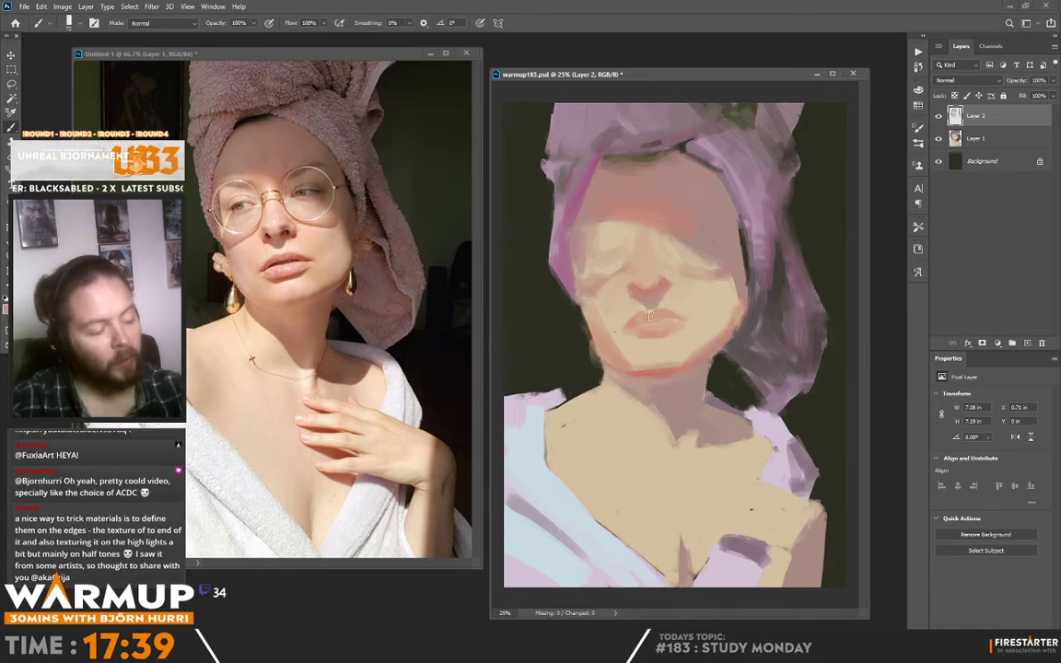
pyautogui.keyDown('alt'); pyautogui.click(629, 357); pyautogui.keyUp('alt')
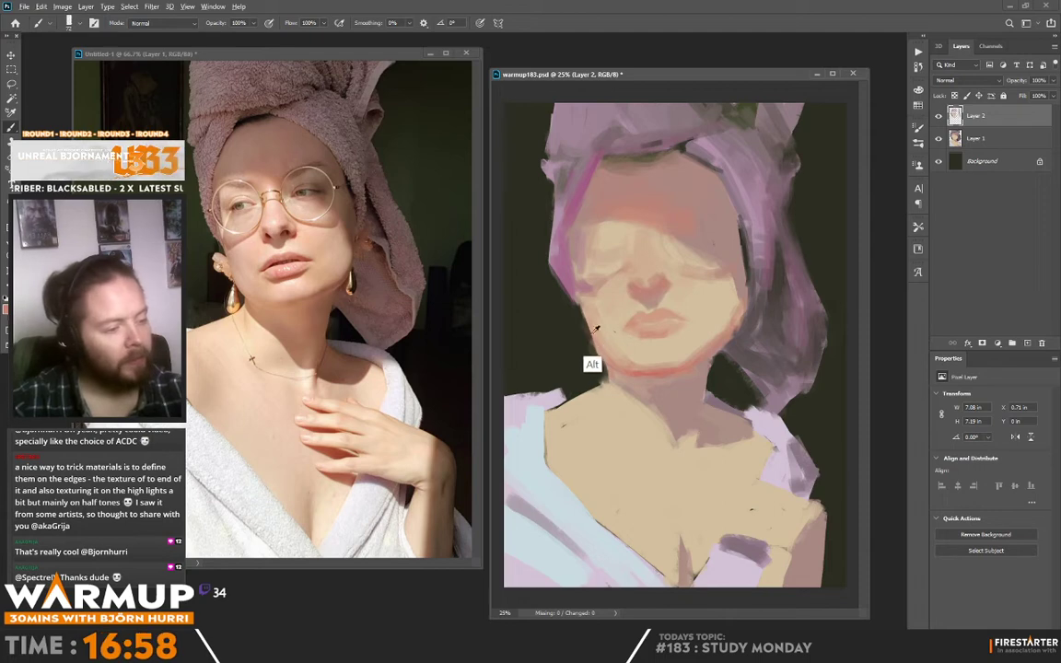
# Paint a brown vertical patch against the dark background, between the jaw and the sunlit shoulder.
pyautogui.keyDown('alt'); pyautogui.click(587, 335); pyautogui.keyUp('alt')
pyautogui.keyDown('alt'); pyautogui.click(592, 339); pyautogui.keyUp('alt')
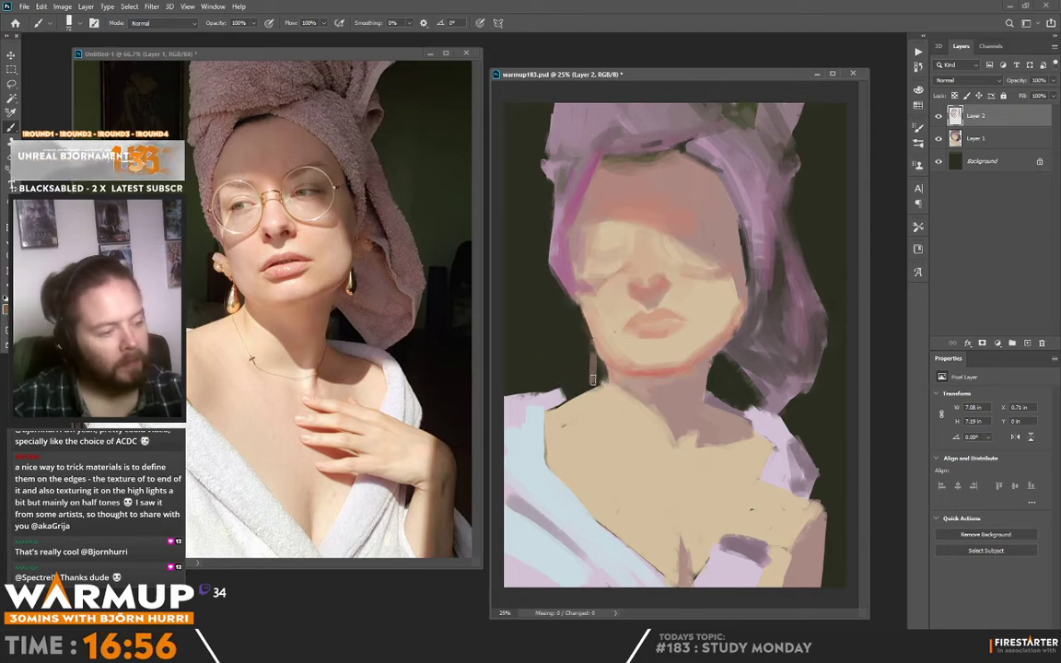
pyautogui.moveTo(604, 371); pyautogui.dragTo(603, 391)
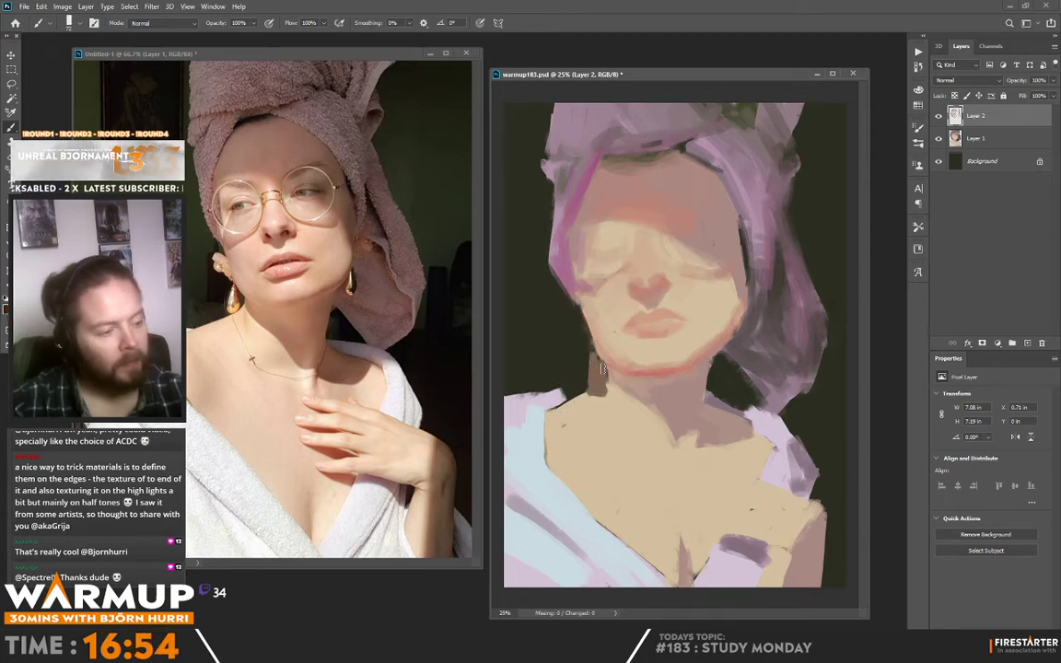
# Paint a reddish edge along the sunlit shoulder and down the robe opening, blending it into the skin with sampled tones.
pyautogui.keyDown('alt'); pyautogui.click(639, 367); pyautogui.keyUp('alt')
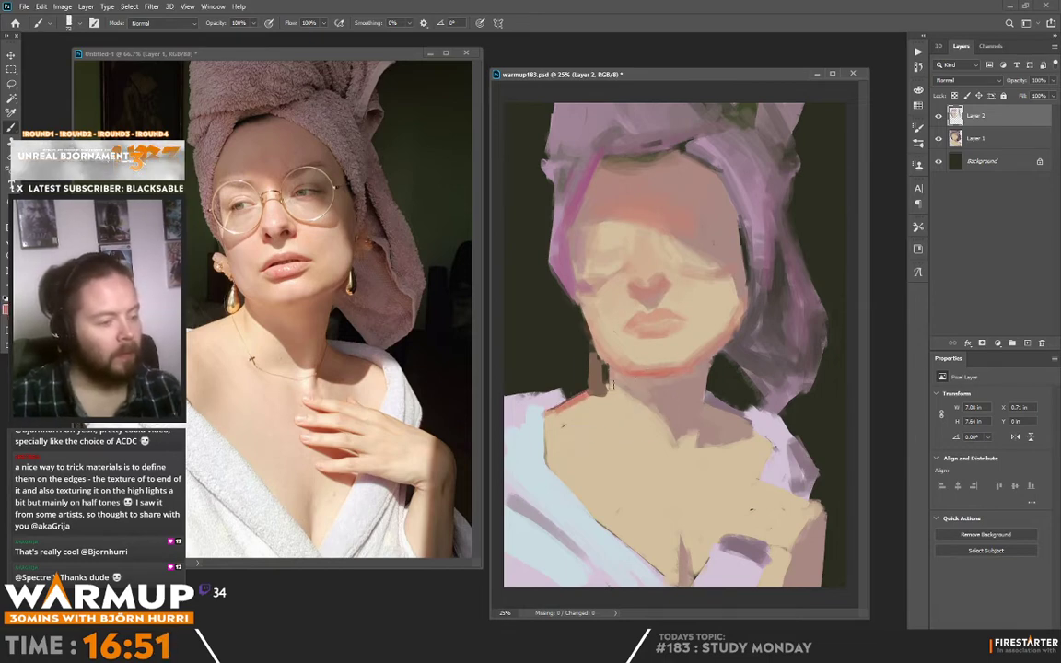
pyautogui.keyDown('alt'); pyautogui.click(572, 422); pyautogui.keyUp('alt')
pyautogui.keyDown('alt'); pyautogui.click(558, 406); pyautogui.keyUp('alt')
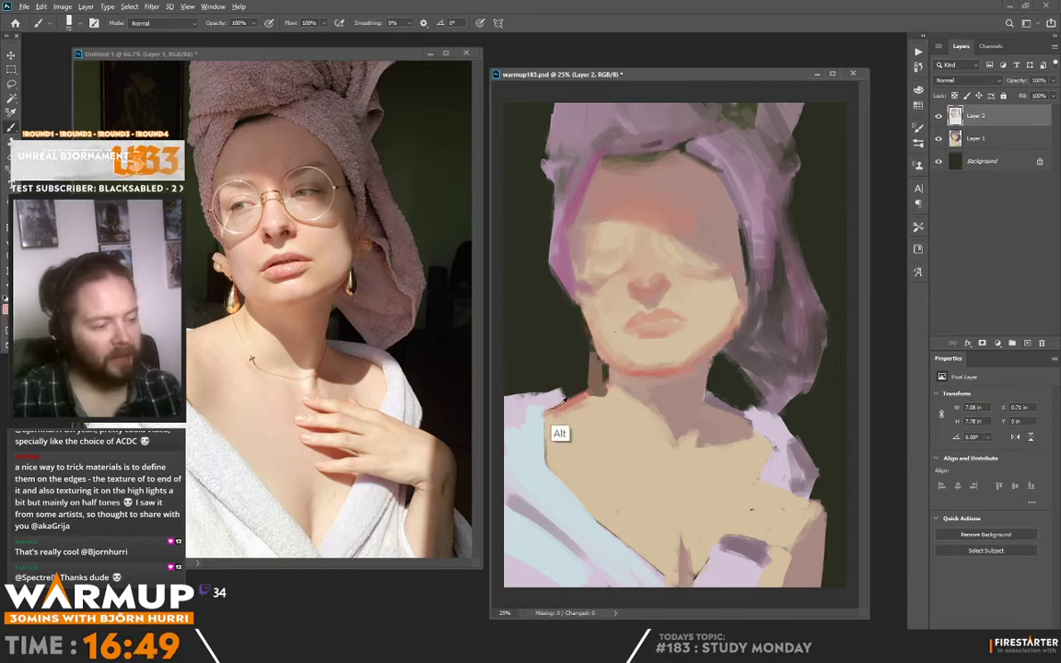
pyautogui.moveTo(553, 416)
pyautogui.mouseDown()
pyautogui.moveTo(549, 441)
pyautogui.moveTo(553, 418)
pyautogui.mouseUp()
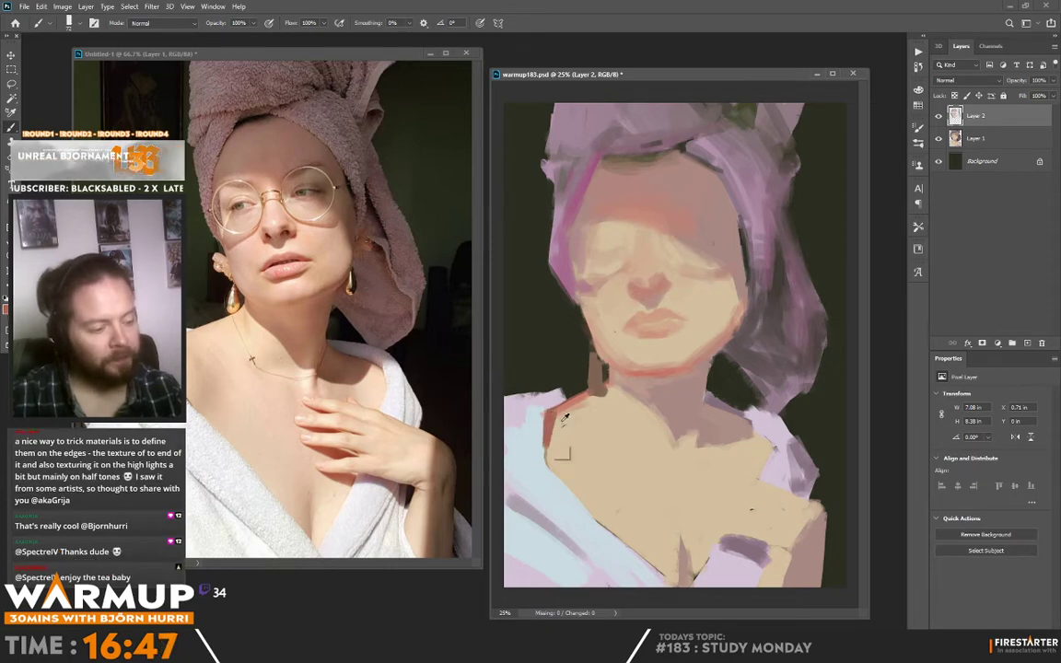
pyautogui.keyDown('alt'); pyautogui.click(578, 407); pyautogui.keyUp('alt')
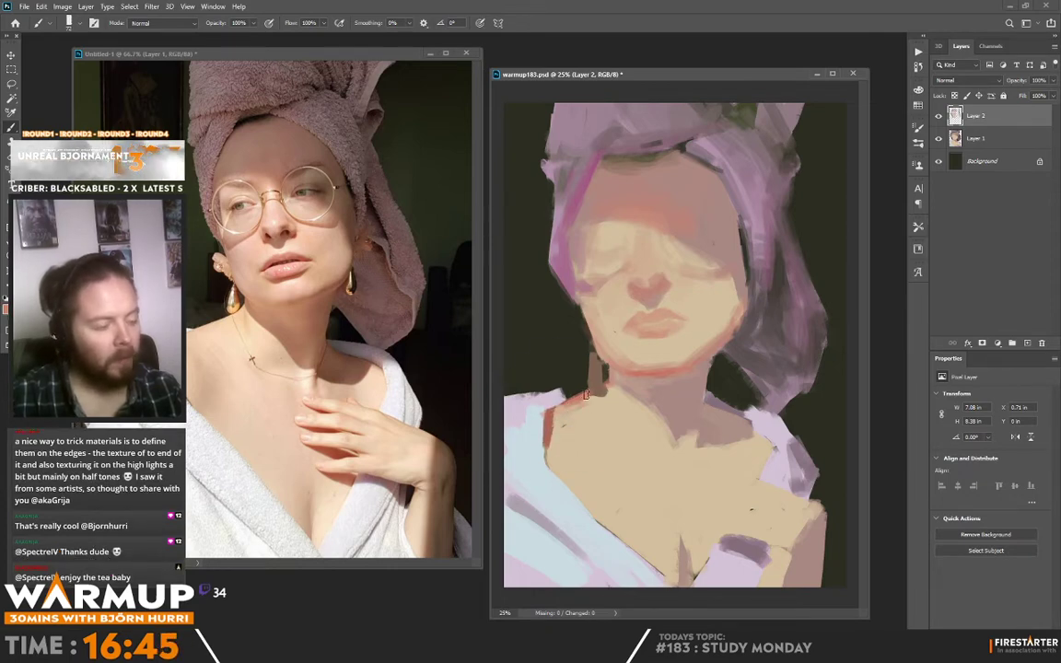
pyautogui.keyDown('alt'); pyautogui.click(584, 285); pyautogui.keyUp('alt')
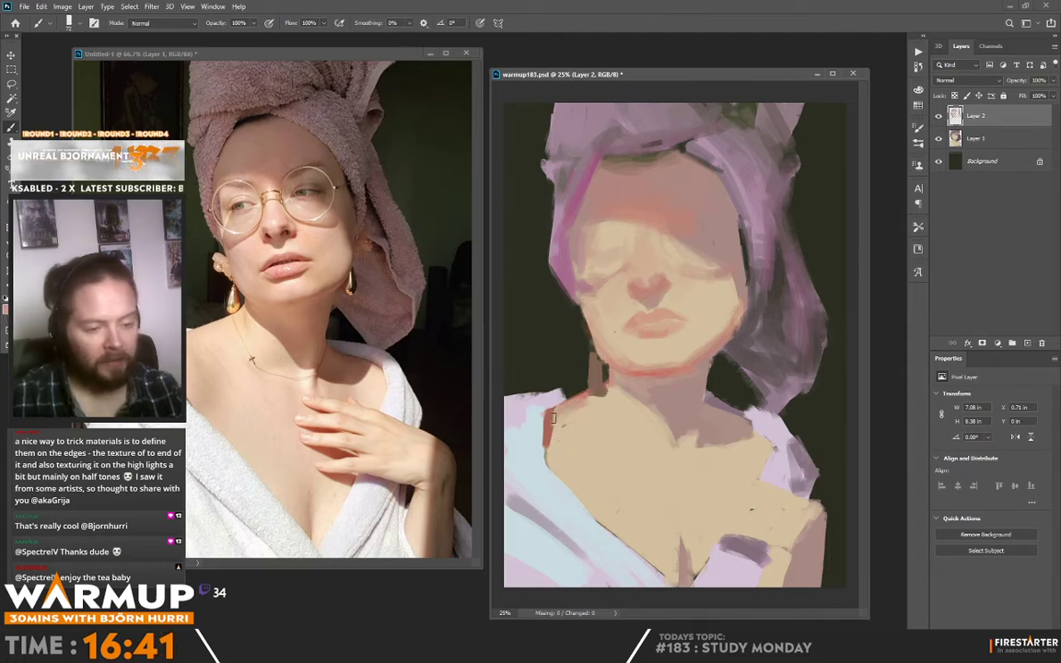
pyautogui.moveTo(550, 428); pyautogui.dragTo(548, 455)
pyautogui.keyDown('alt'); pyautogui.click(559, 430); pyautogui.keyUp('alt')
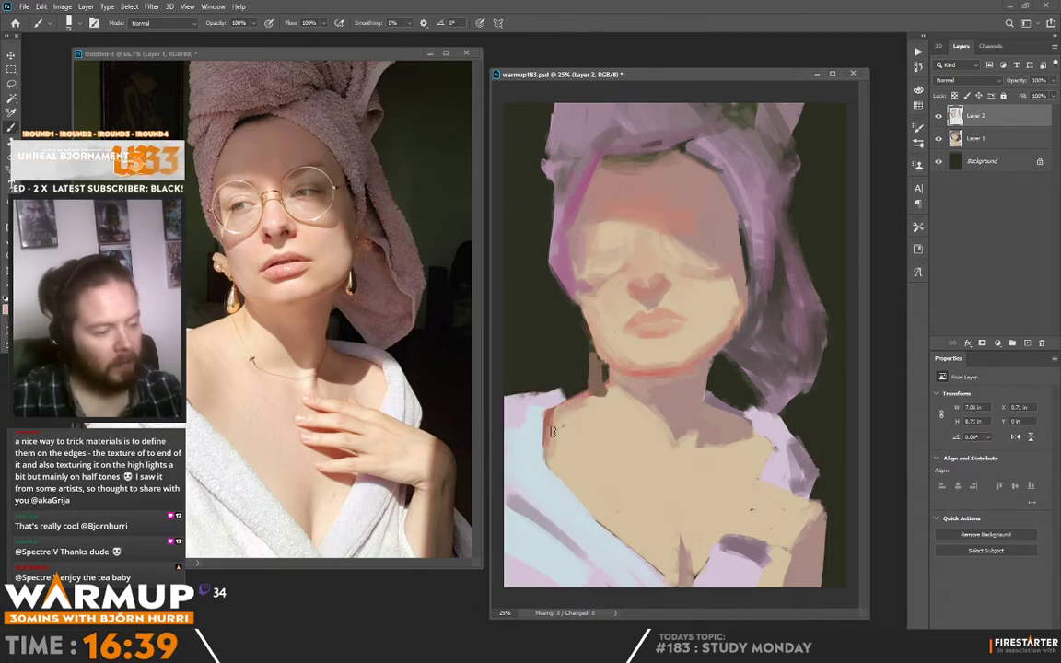
# Enlarge the brush to 306 px and lay broad sampled skin and reddish tones over the chest and base of the neck.
pyautogui.rightClick(711, 499)
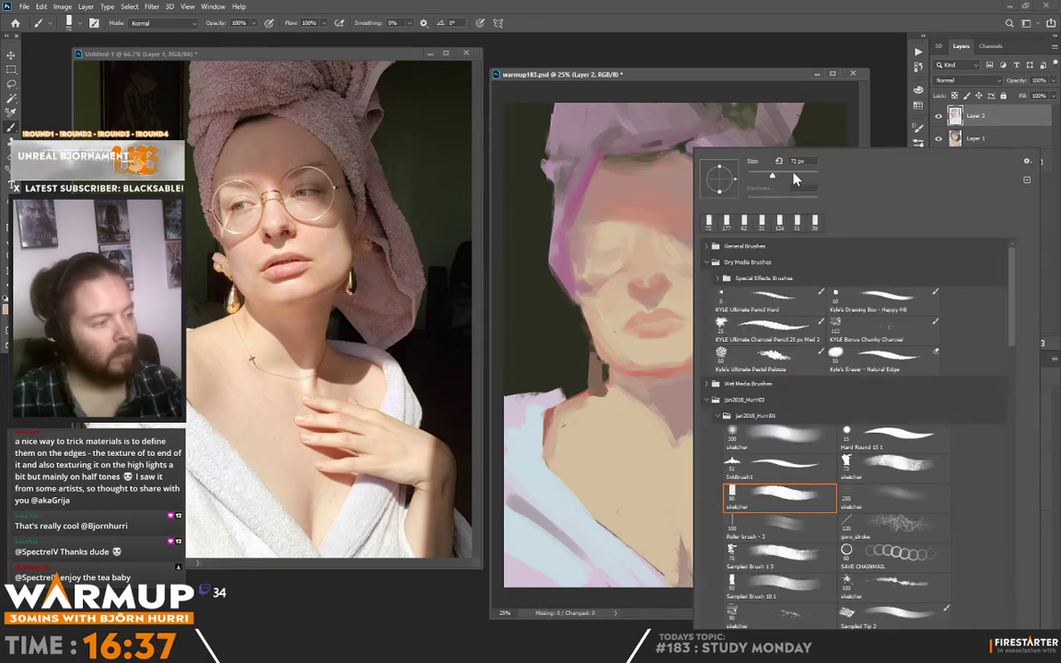
pyautogui.click(794, 175)
pyautogui.keyDown('alt'); pyautogui.moveTo(628, 125); pyautogui.dragTo(557, 115); pyautogui.keyUp('alt')
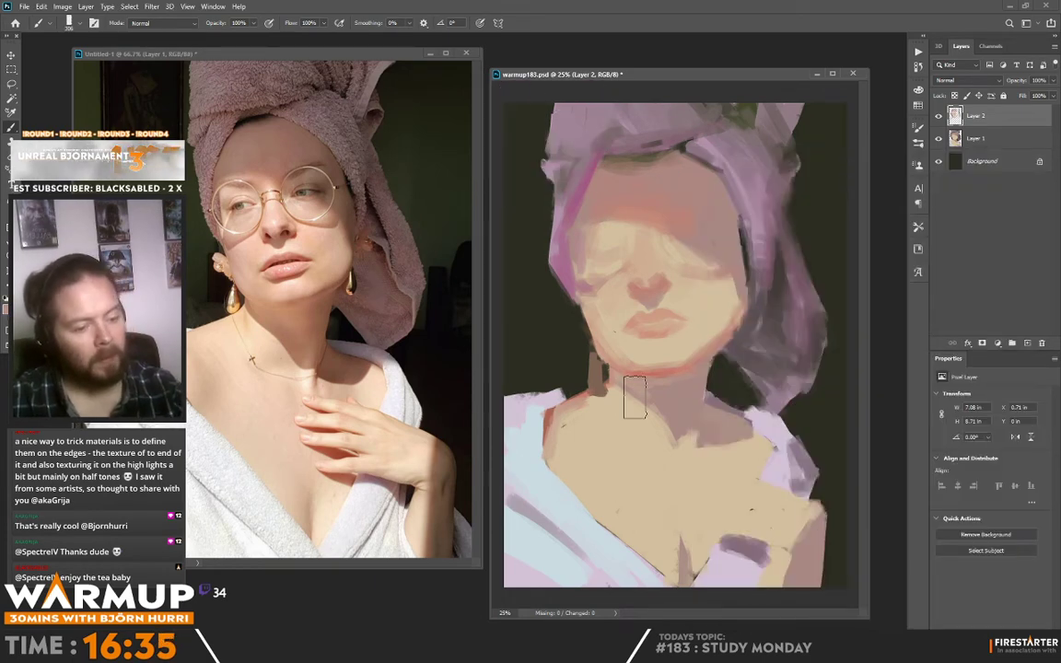
pyautogui.moveTo(608, 503); pyautogui.dragTo(659, 551)
pyautogui.keyDown('alt'); pyautogui.click(651, 526); pyautogui.keyUp('alt')
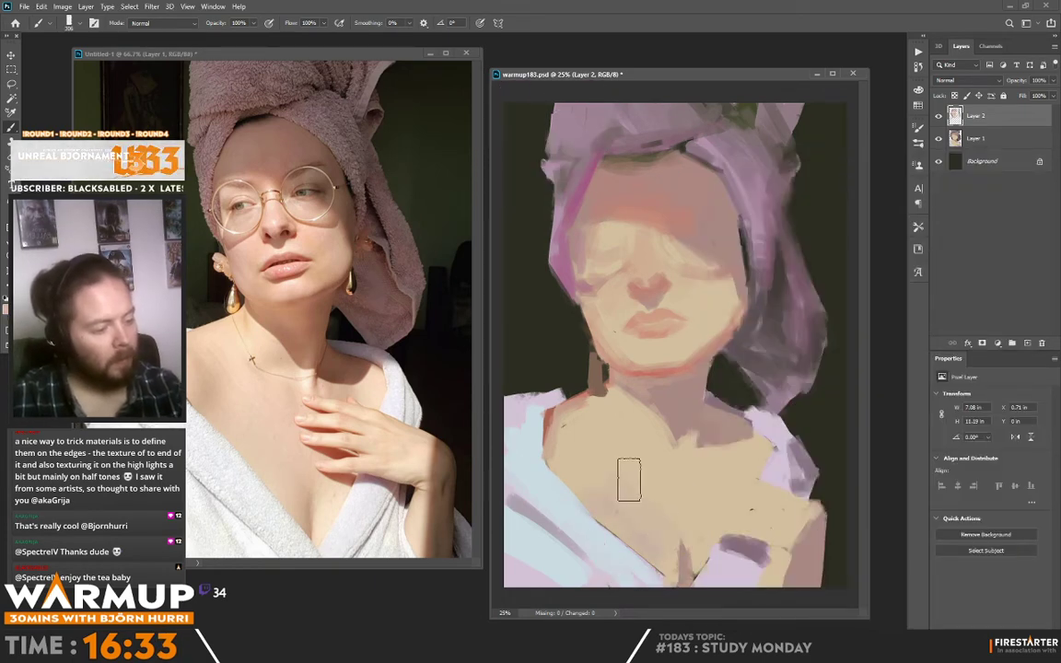
pyautogui.moveTo(629, 479); pyautogui.dragTo(660, 559)
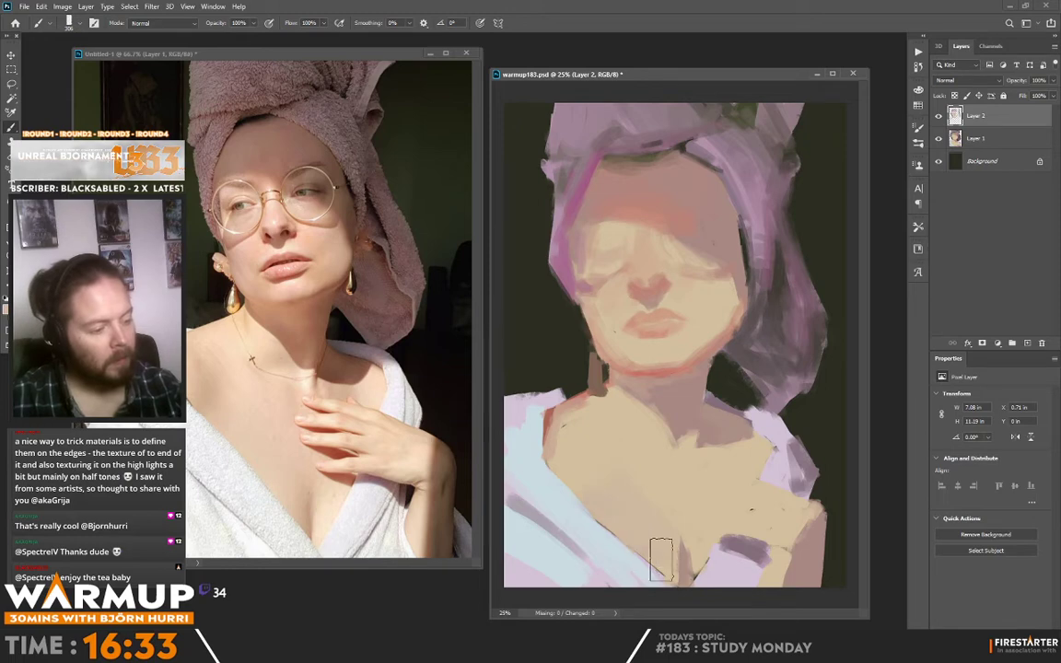
pyautogui.keyDown('alt'); pyautogui.click(663, 327); pyautogui.keyUp('alt')
pyautogui.moveTo(647, 456); pyautogui.dragTo(689, 472)
pyautogui.keyDown('alt'); pyautogui.click(671, 492); pyautogui.keyUp('alt')
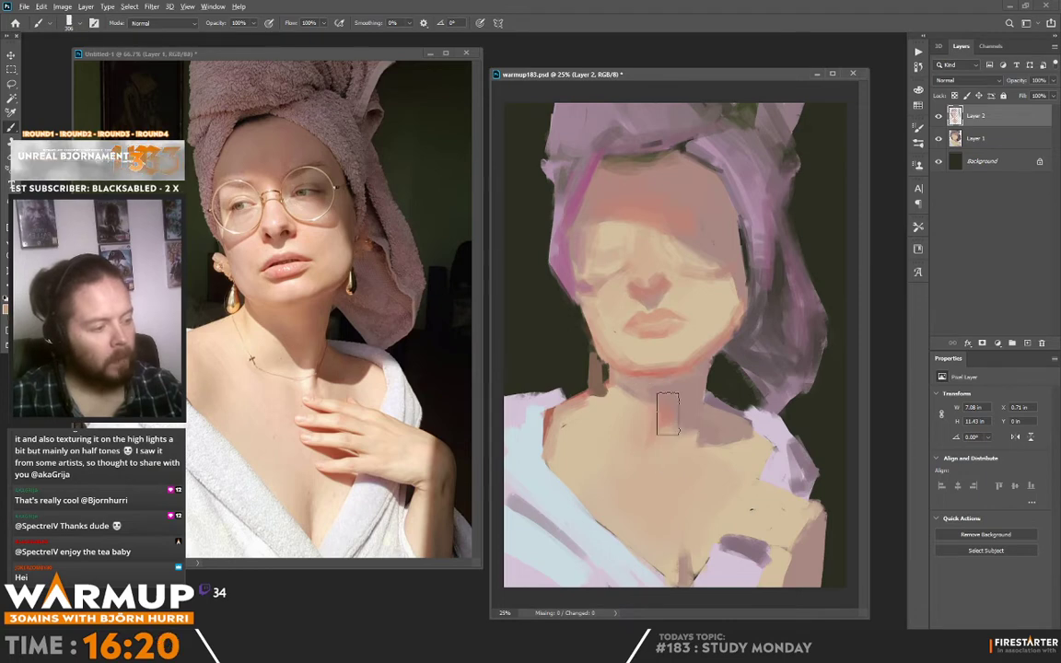
# Set the foreground color to a light pink, #f8c9bd.
pyautogui.rightClick(659, 358)
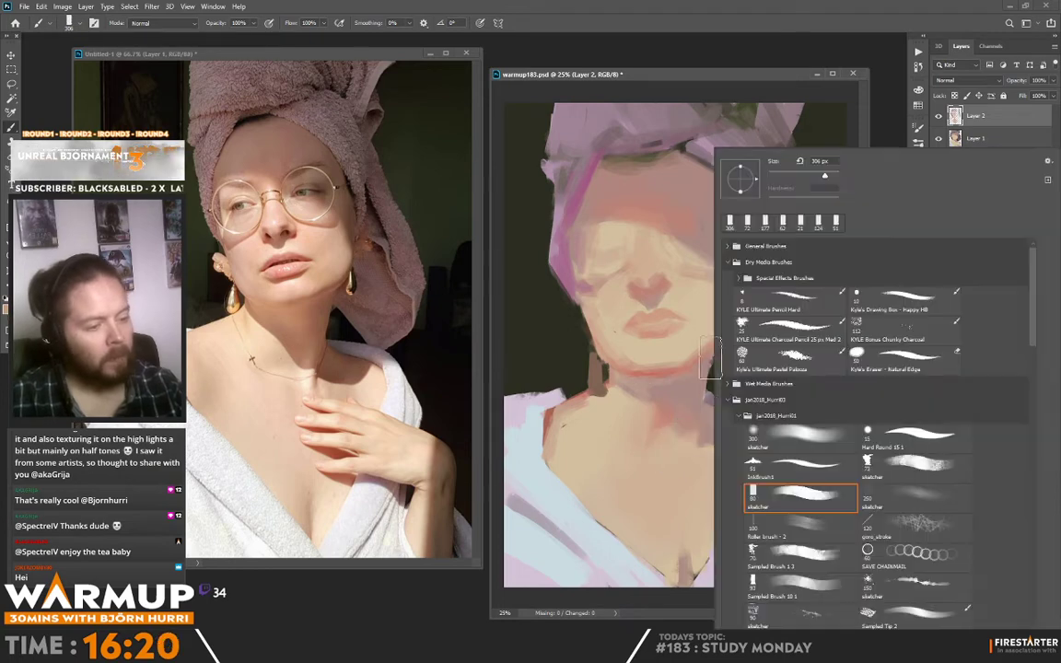
pyautogui.keyDown('alt'); pyautogui.click(656, 280); pyautogui.keyUp('alt')
pyautogui.click(5, 310)
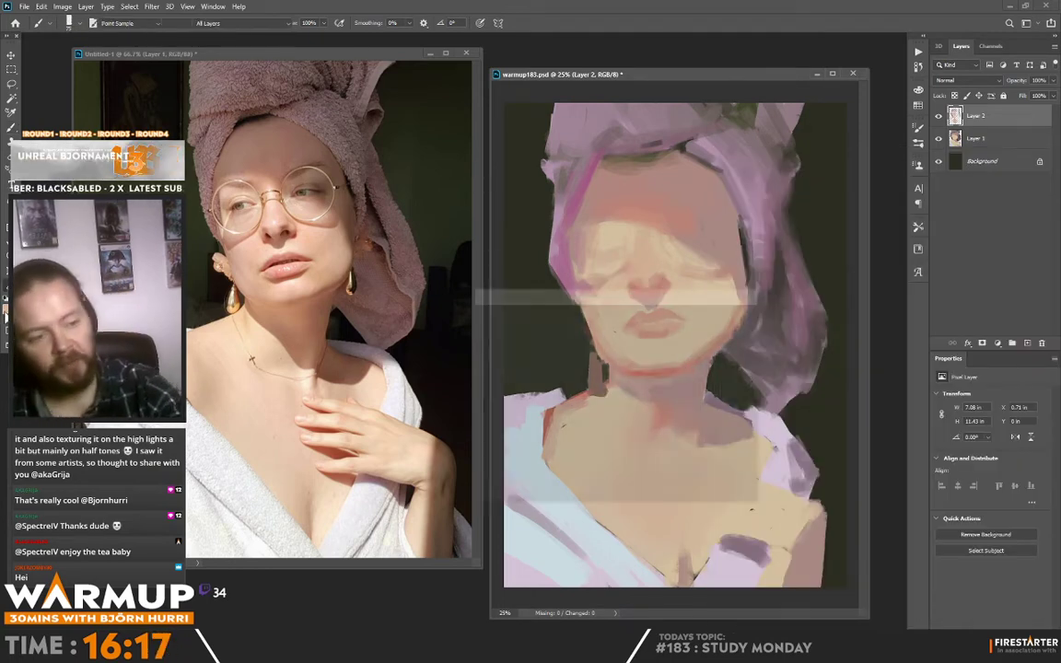
pyautogui.click(7, 311)
pyautogui.click(632, 454)
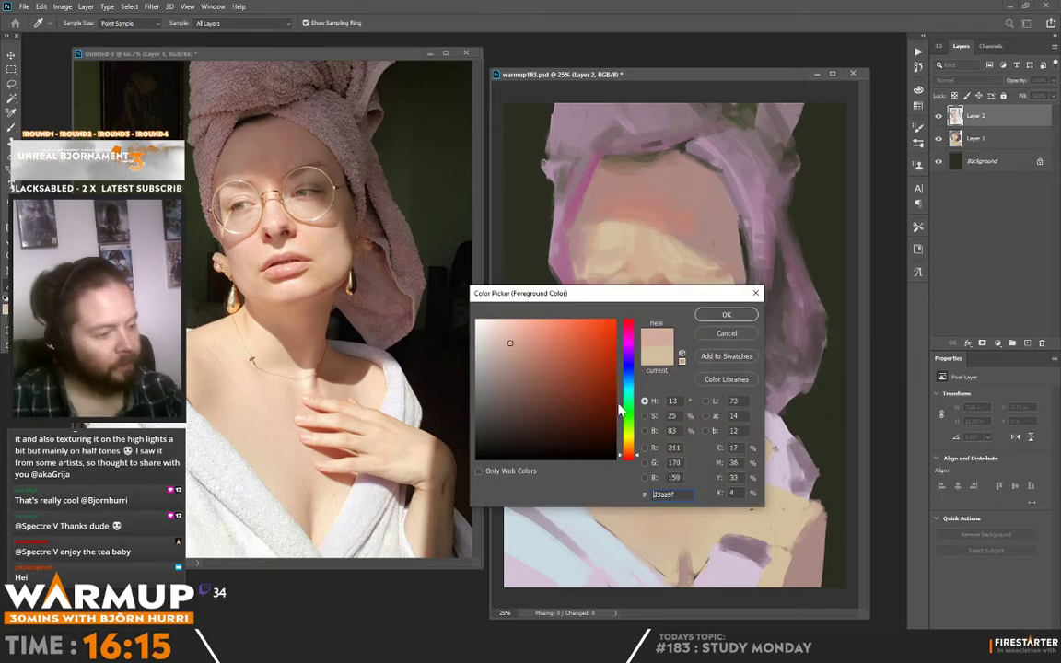
pyautogui.moveTo(516, 335); pyautogui.dragTo(507, 322)
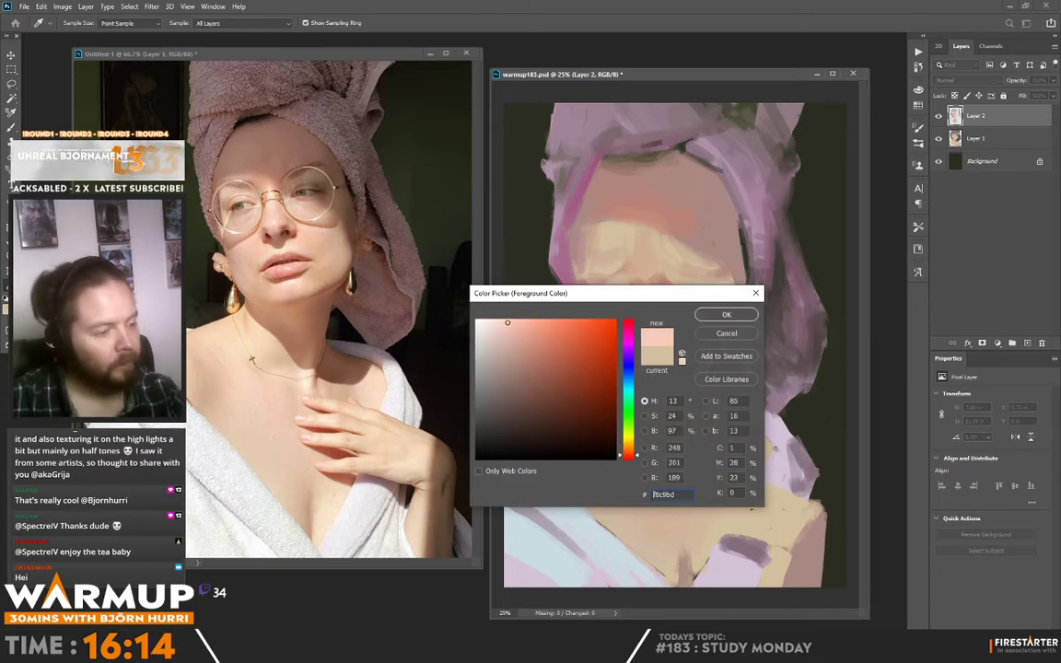
pyautogui.click(727, 314)
pyautogui.rightClick(697, 269)
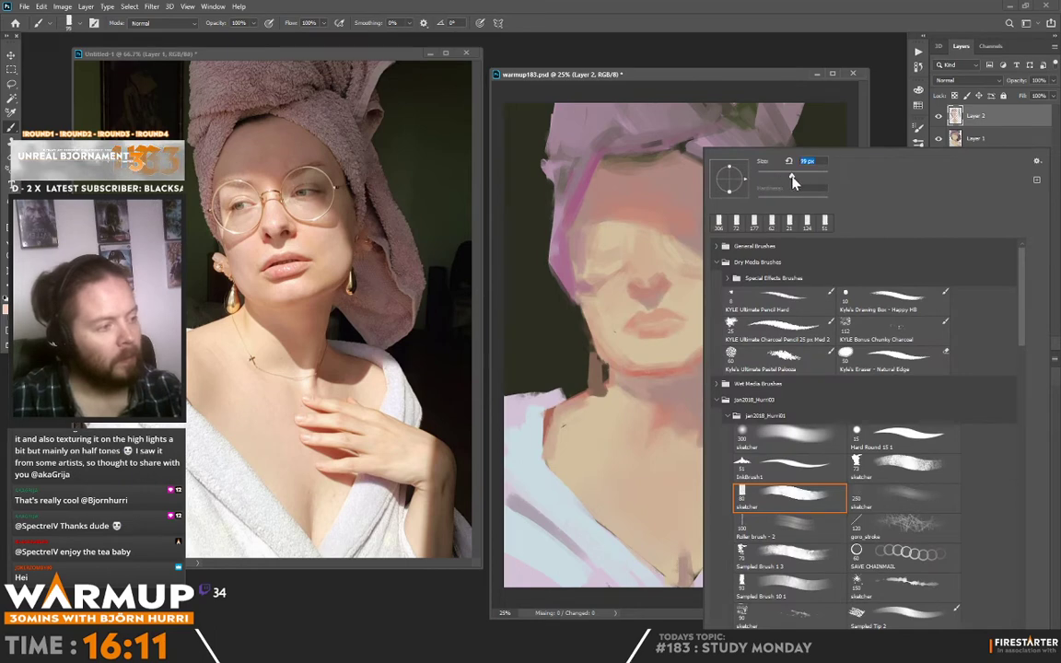
pyautogui.moveTo(667, 265)
pyautogui.mouseDown()
pyautogui.moveTo(688, 266)
pyautogui.moveTo(690, 280)
pyautogui.mouseUp()
pyautogui.hotkey('ctrl', 'z')
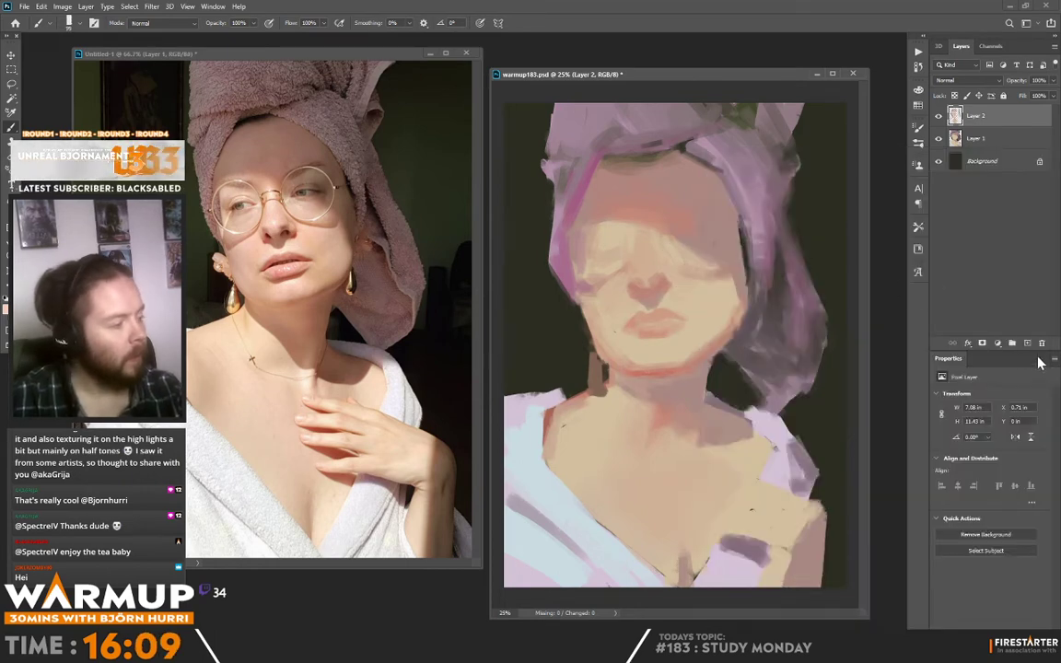
# Add a new layer in Linear Dodge (Add) mode and glaze the sunlit face with the soft 300 px sketcher brush.
pyautogui.click(1027, 343)
pyautogui.click(962, 81)
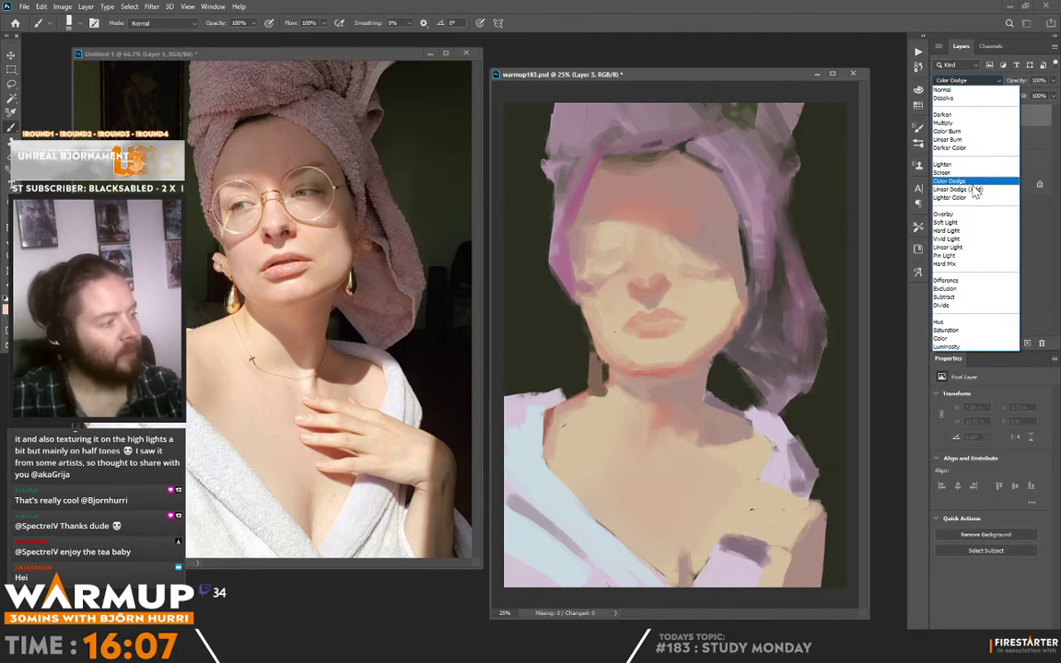
pyautogui.click(957, 179)
pyautogui.rightClick(715, 276)
pyautogui.click(822, 438)
pyautogui.moveTo(608, 250)
pyautogui.mouseDown()
pyautogui.moveTo(613, 327)
pyautogui.moveTo(646, 311)
pyautogui.moveTo(663, 322)
pyautogui.moveTo(705, 277)
pyautogui.moveTo(720, 326)
pyautogui.mouseUp()
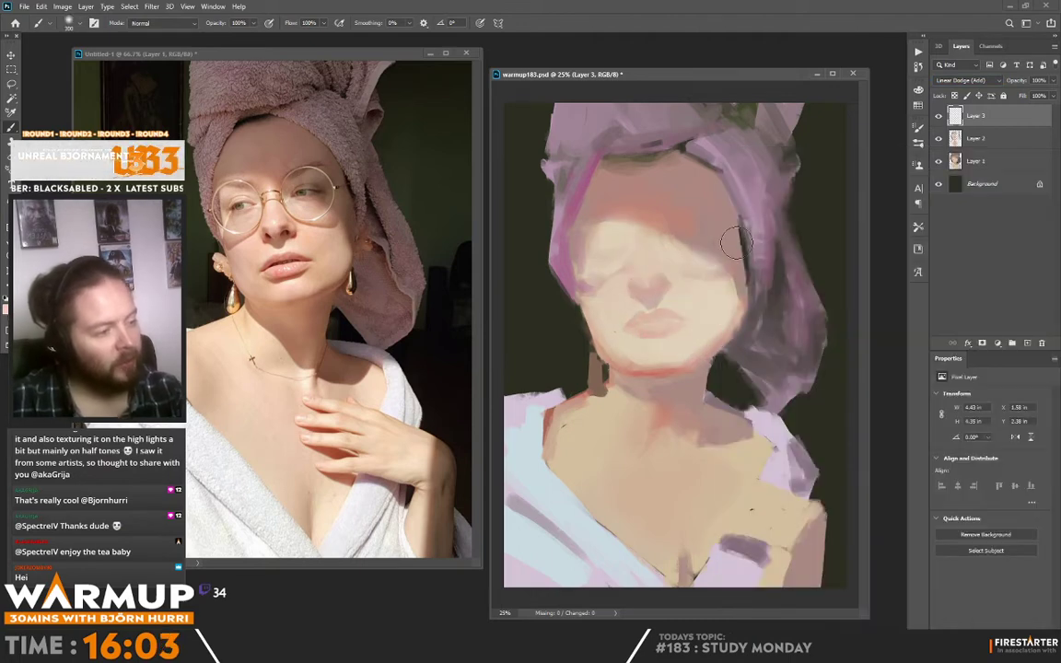
# Erase the added glow over the underside of the nose and the lips.
pyautogui.press('e')
pyautogui.moveTo(639, 286); pyautogui.dragTo(652, 291)
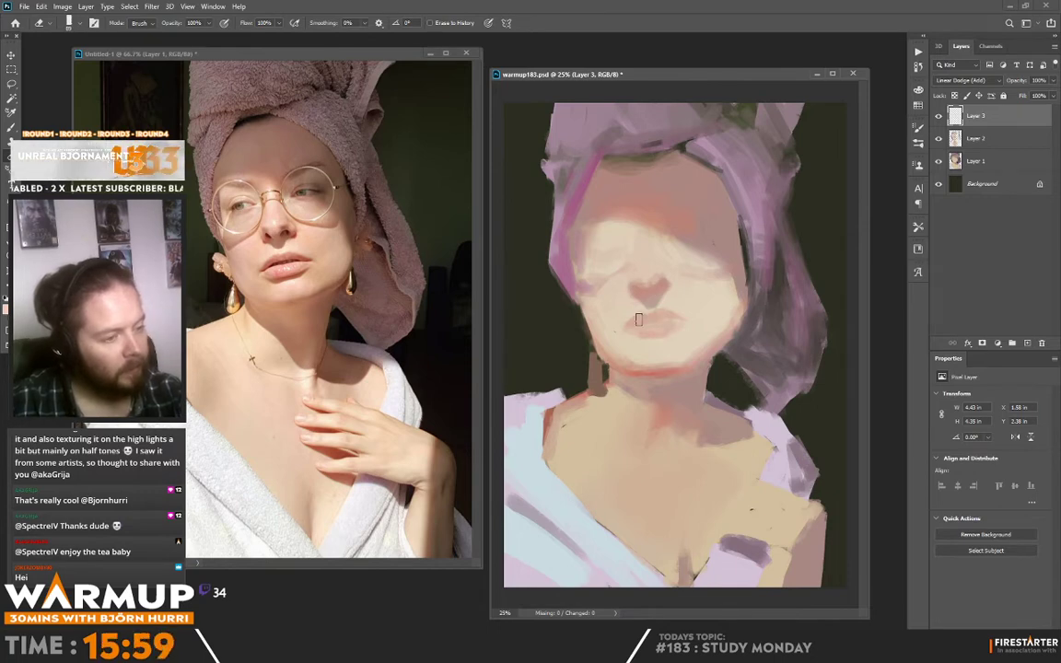
pyautogui.press('b')
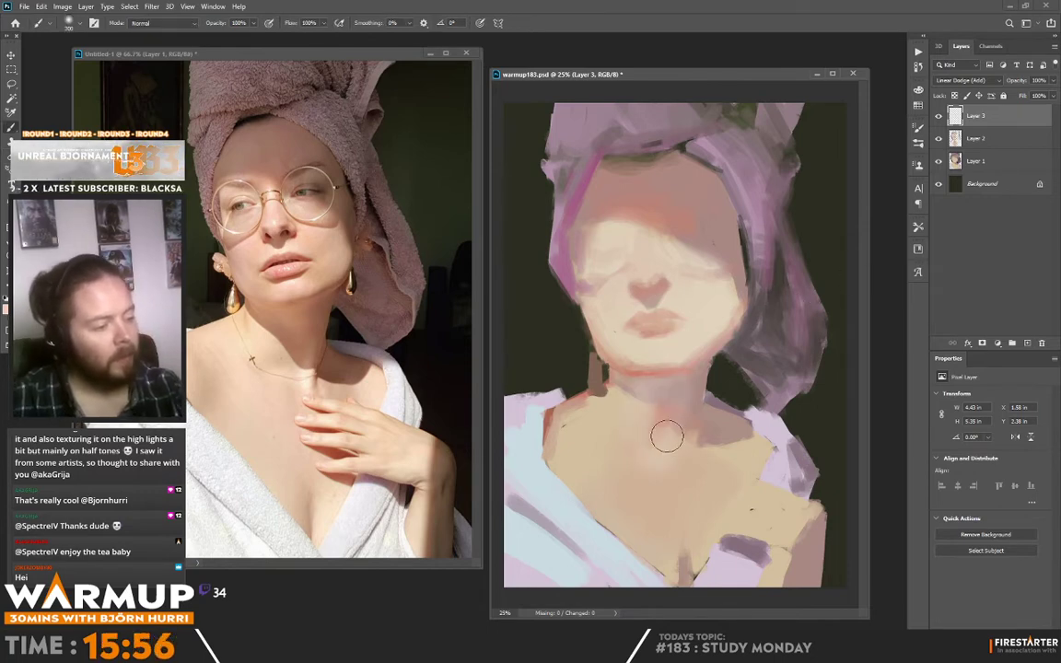
# Enlarge the soft brush to 464 px, brush the glow over the sunlit chest, and undo the last stroke.
pyautogui.rightClick(695, 394)
pyautogui.click(820, 176)
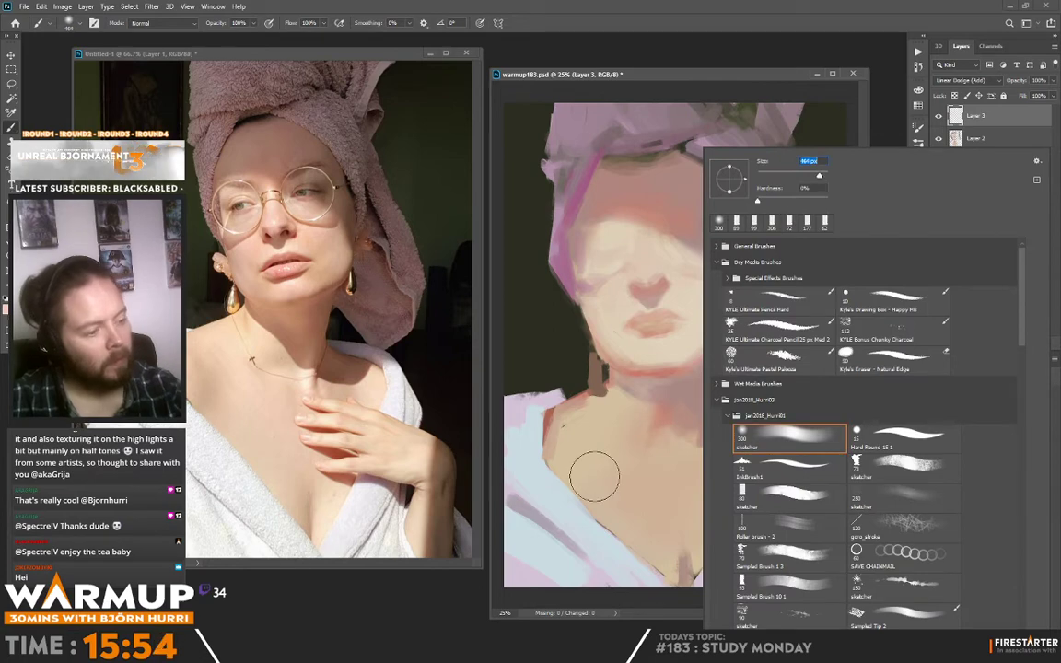
pyautogui.moveTo(594, 475)
pyautogui.mouseDown()
pyautogui.moveTo(622, 438)
pyautogui.moveTo(755, 512)
pyautogui.moveTo(692, 559)
pyautogui.moveTo(579, 457)
pyautogui.mouseUp()
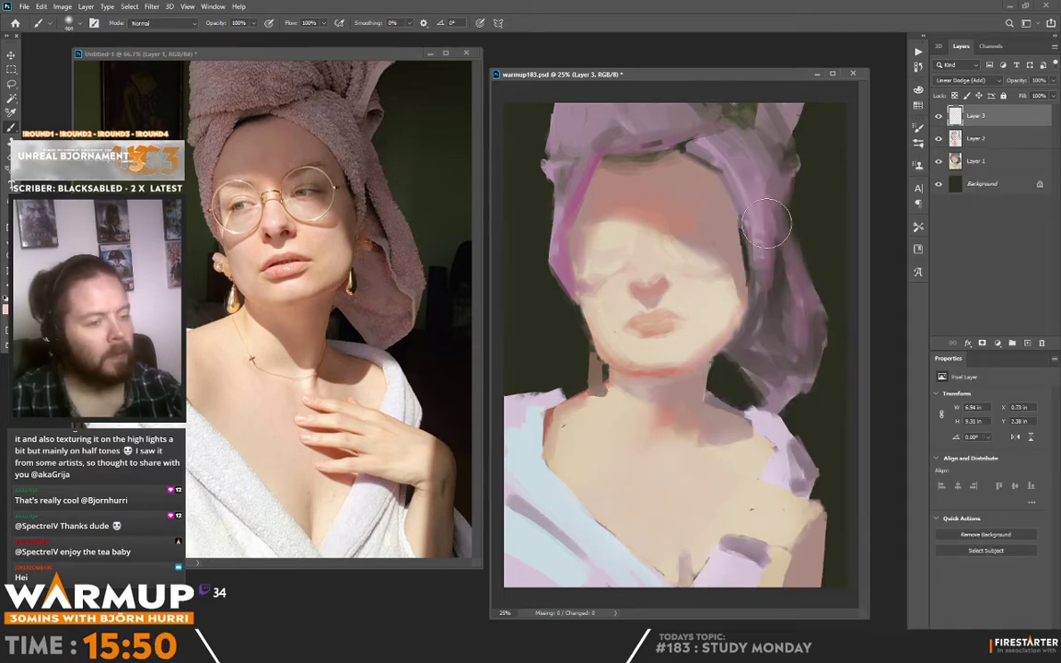
pyautogui.hotkey('ctrl', 'z')
# Add another new layer and set its blending mode to Overlay.
pyautogui.click(1026, 343)
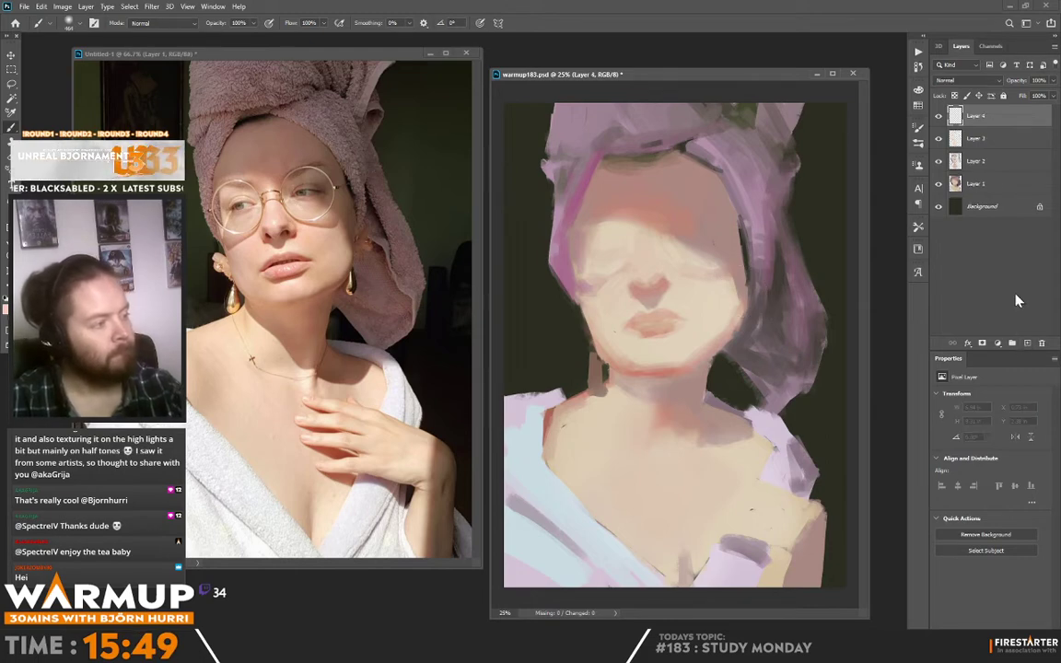
pyautogui.click(967, 80)
pyautogui.click(951, 205)
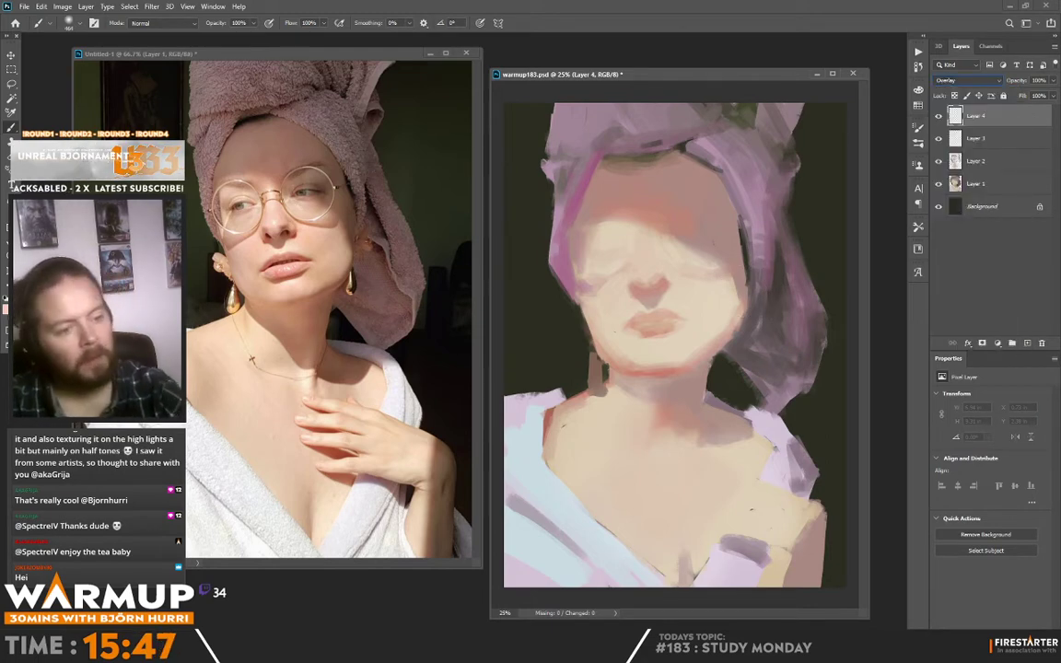
# Set the foreground color to #cb674c and brush soft warm red across the cheeks and nose.
pyautogui.press('n')
pyautogui.click(562, 347)
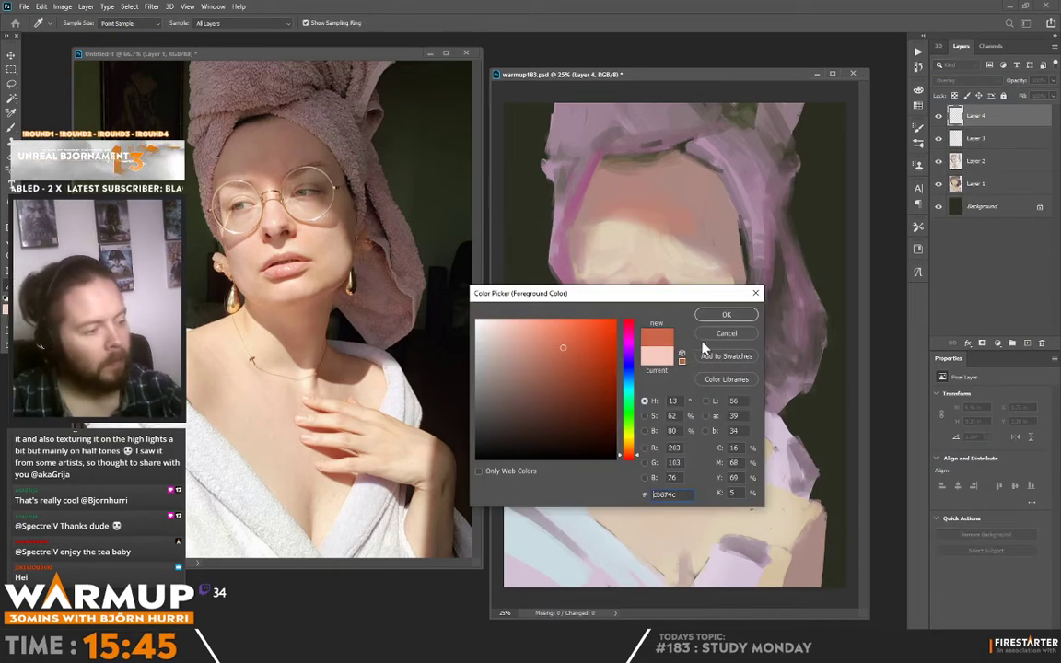
pyautogui.click(726, 314)
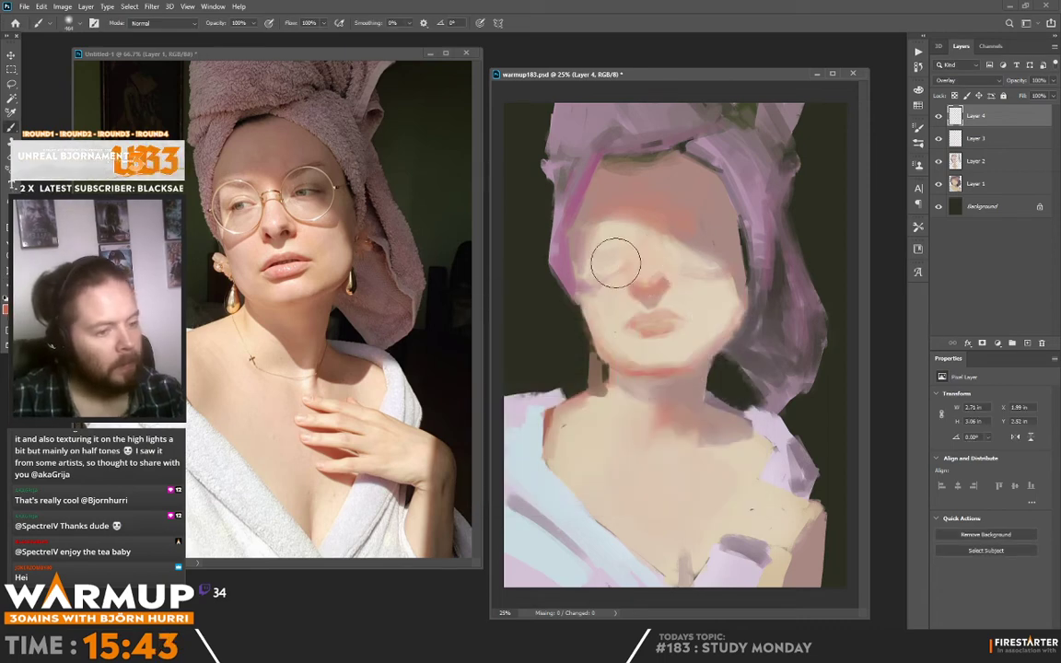
pyautogui.moveTo(615, 264)
pyautogui.mouseDown()
pyautogui.moveTo(660, 302)
pyautogui.moveTo(615, 303)
pyautogui.moveTo(681, 316)
pyautogui.moveTo(728, 286)
pyautogui.mouseUp()
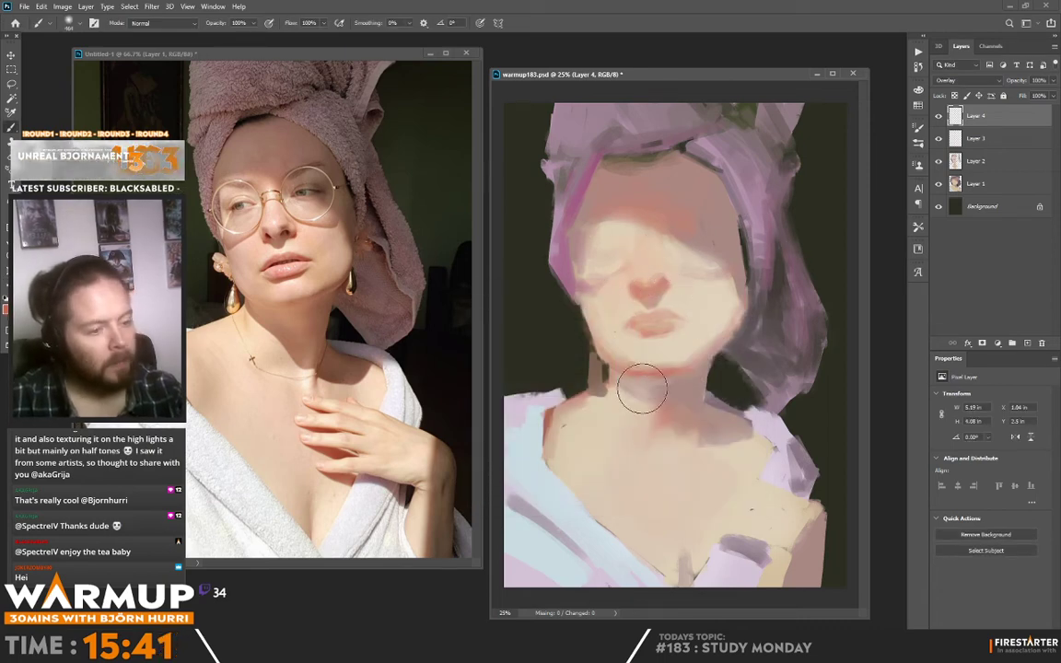
# Switch to the flat 80 px sketcher brush, try an orange stroke across the upper chest, and undo it.
pyautogui.rightClick(674, 448)
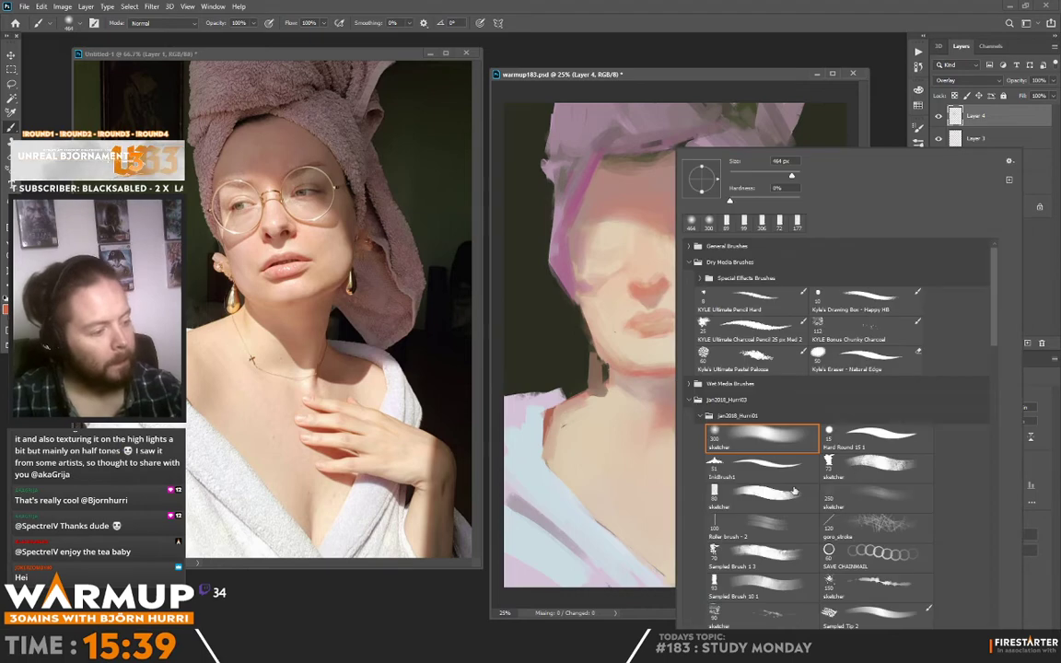
pyautogui.click(793, 491)
pyautogui.moveTo(590, 448); pyautogui.dragTo(659, 474)
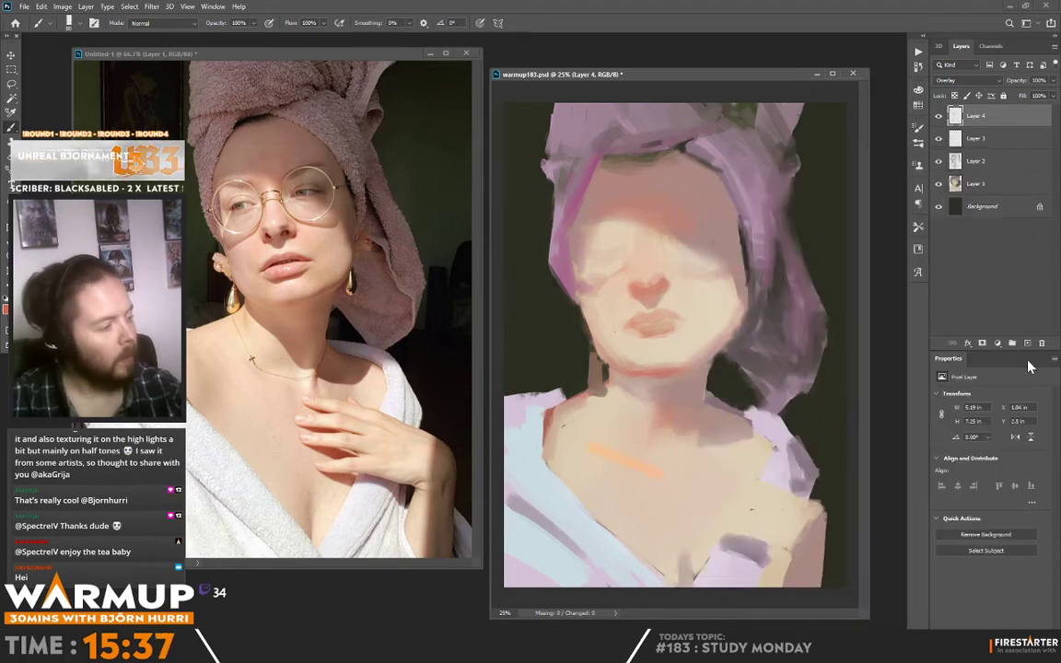
pyautogui.hotkey('ctrl', 'z')
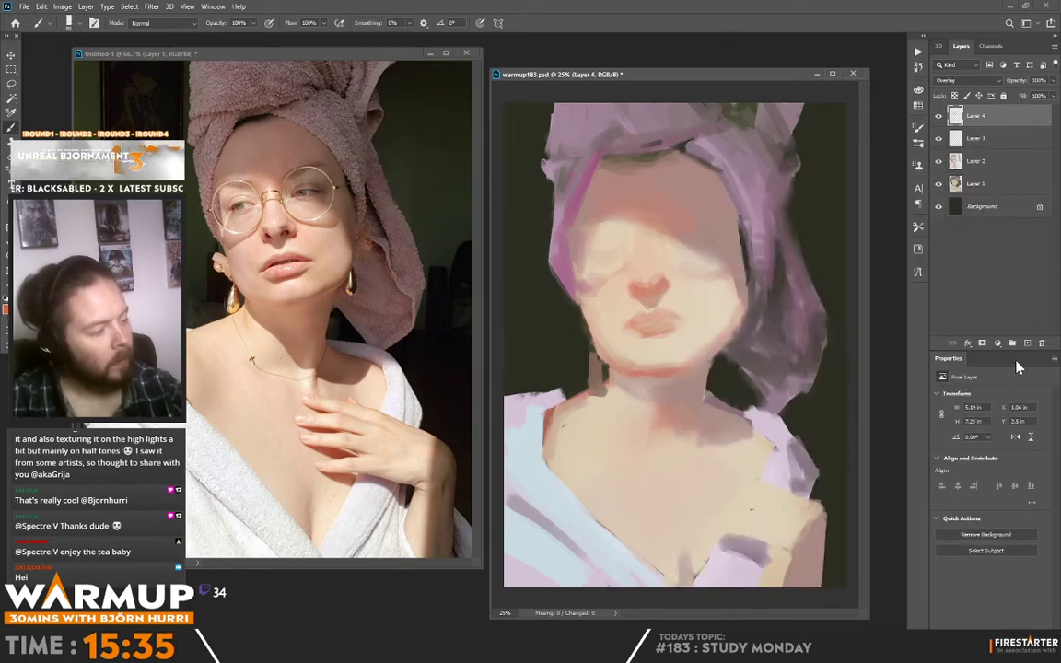
# Add a new Normal layer, enlarge the brush to 130 px, and paint sampled skin tones across the upper chest and collarbone.
pyautogui.click(1027, 343)
pyautogui.keyDown('alt'); pyautogui.click(626, 291); pyautogui.keyUp('alt')
pyautogui.rightClick(659, 264)
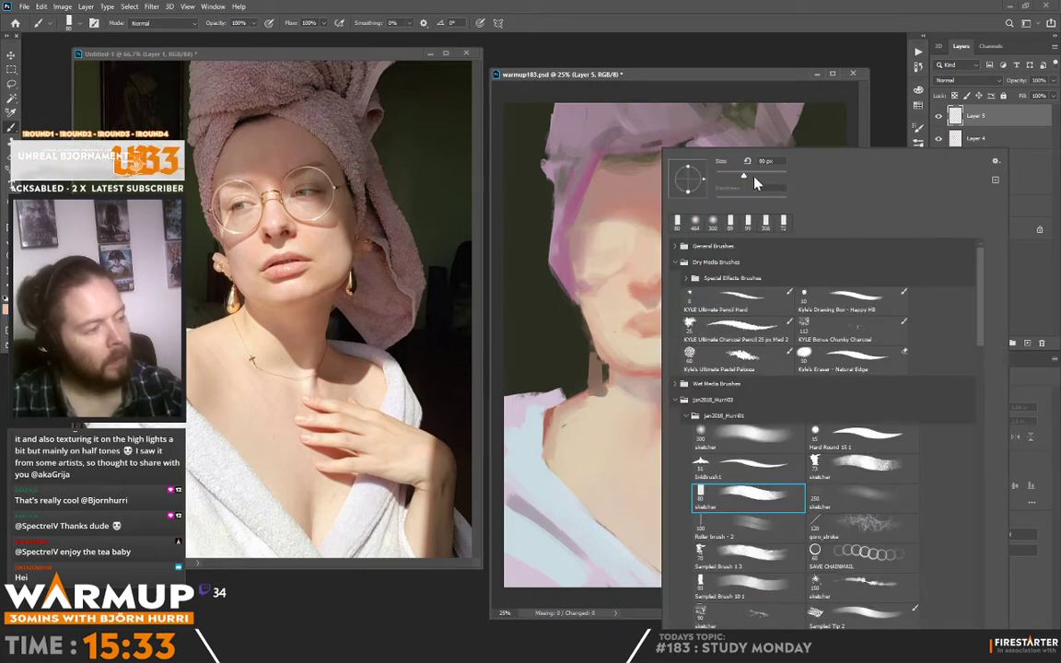
pyautogui.click(754, 176)
pyautogui.moveTo(588, 440)
pyautogui.mouseDown()
pyautogui.moveTo(686, 483)
pyautogui.moveTo(621, 455)
pyautogui.moveTo(588, 433)
pyautogui.moveTo(642, 465)
pyautogui.moveTo(598, 425)
pyautogui.mouseUp()
pyautogui.keyDown('alt'); pyautogui.click(670, 465); pyautogui.keyUp('alt')
pyautogui.keyDown('alt'); pyautogui.click(642, 472); pyautogui.keyUp('alt')
pyautogui.moveTo(671, 465)
pyautogui.mouseDown()
pyautogui.moveTo(589, 430)
pyautogui.moveTo(621, 455)
pyautogui.mouseUp()
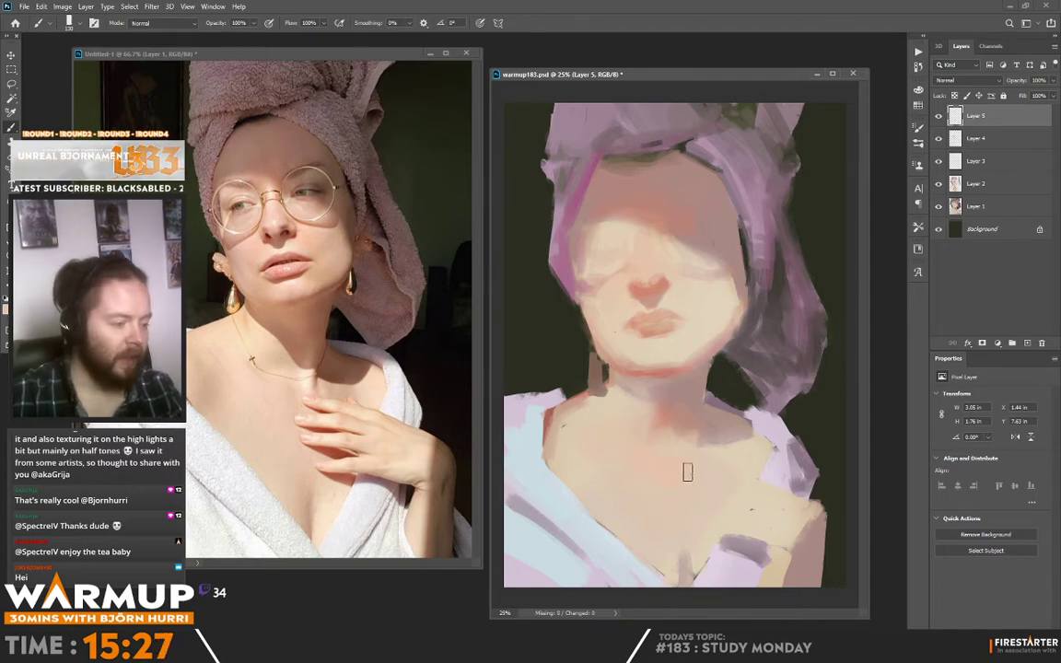
# Blend sampled shadow and skin tones across the front of the neck, from below the chin to the collarbone.
pyautogui.keyDown('alt'); pyautogui.click(661, 436); pyautogui.keyUp('alt')
pyautogui.moveTo(660, 437); pyautogui.dragTo(684, 410)
pyautogui.keyDown('alt'); pyautogui.click(684, 410); pyautogui.keyUp('alt')
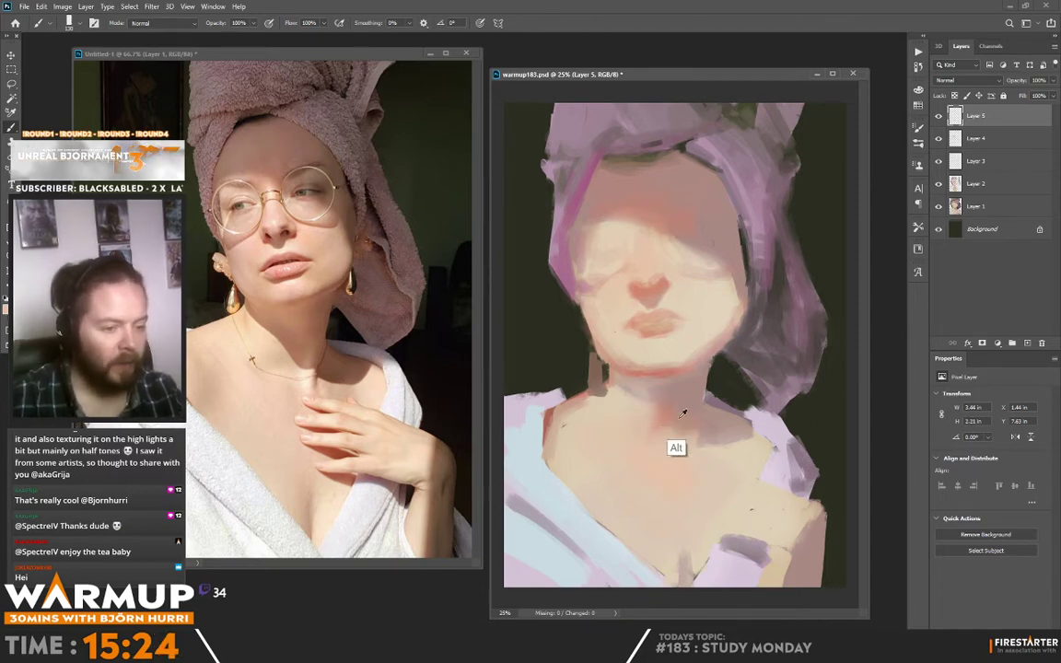
pyautogui.keyDown('alt'); pyautogui.click(634, 407); pyautogui.keyUp('alt')
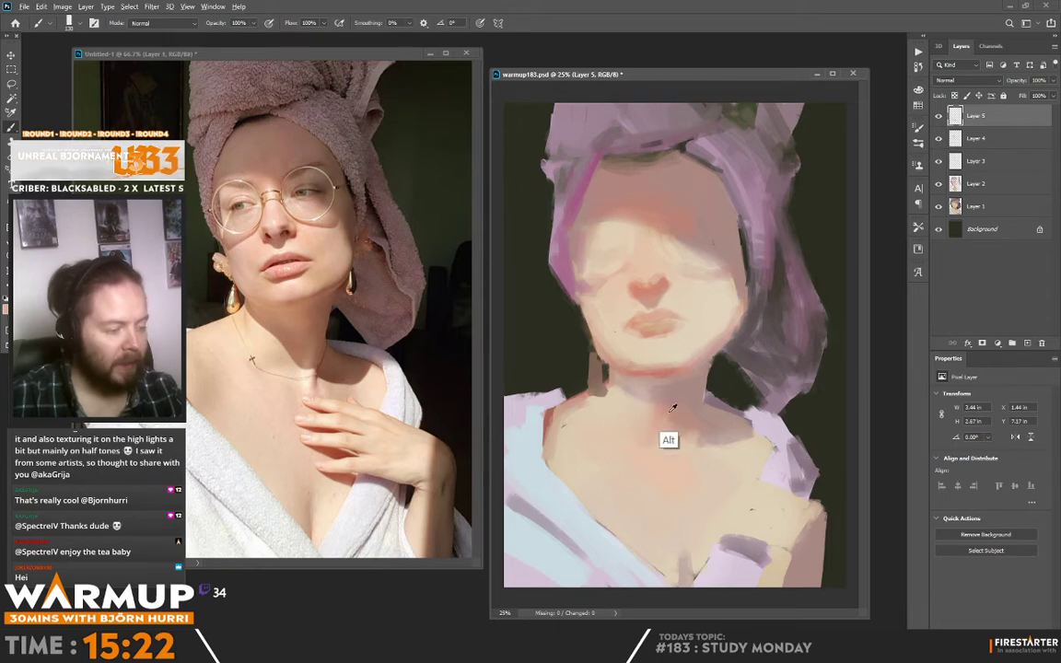
pyautogui.moveTo(654, 393)
pyautogui.mouseDown()
pyautogui.moveTo(661, 386)
pyautogui.moveTo(635, 383)
pyautogui.mouseUp()
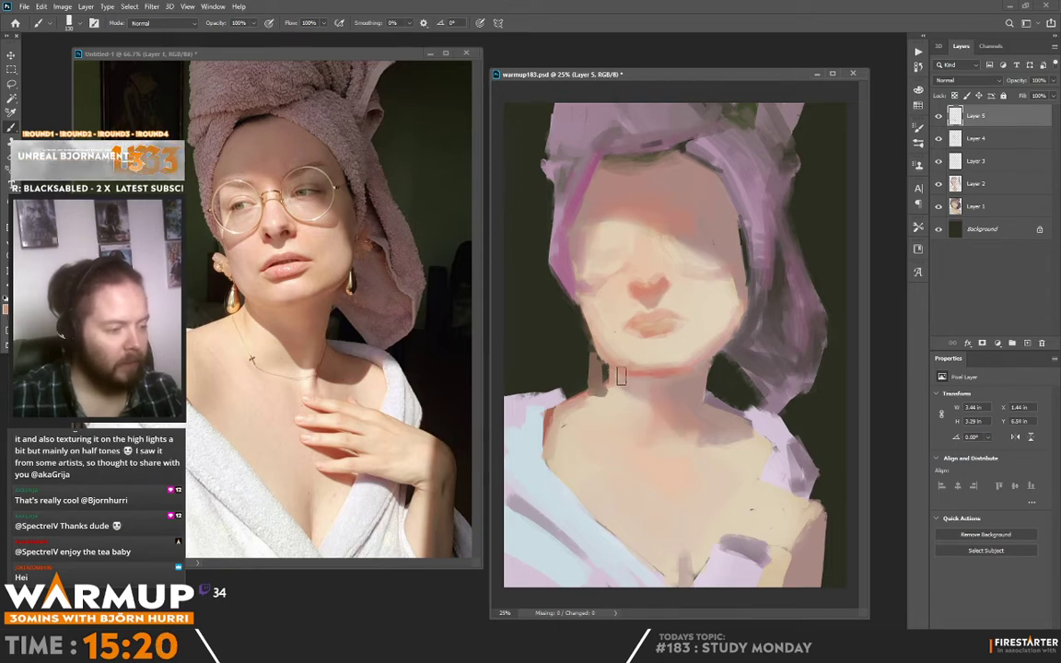
pyautogui.keyDown('alt'); pyautogui.click(681, 384); pyautogui.keyUp('alt')
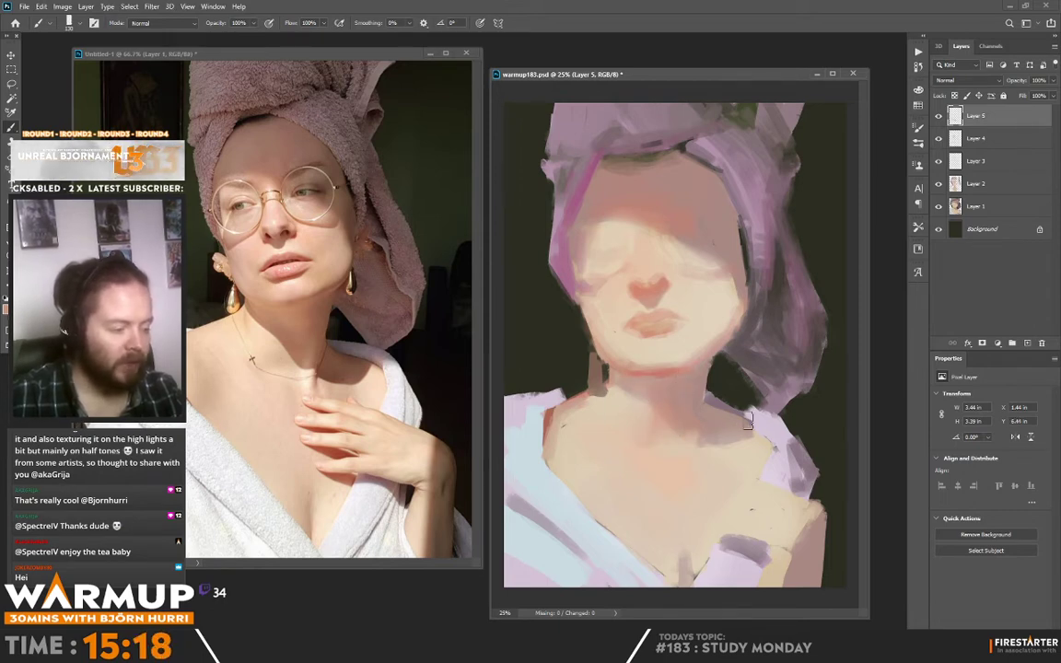
# Sample light skin tones from the face and paint a highlight at the base of the neck on the collarbone.
pyautogui.keyDown('alt'); pyautogui.click(689, 334); pyautogui.keyUp('alt')
pyautogui.keyDown('alt'); pyautogui.click(643, 243); pyautogui.keyUp('alt')
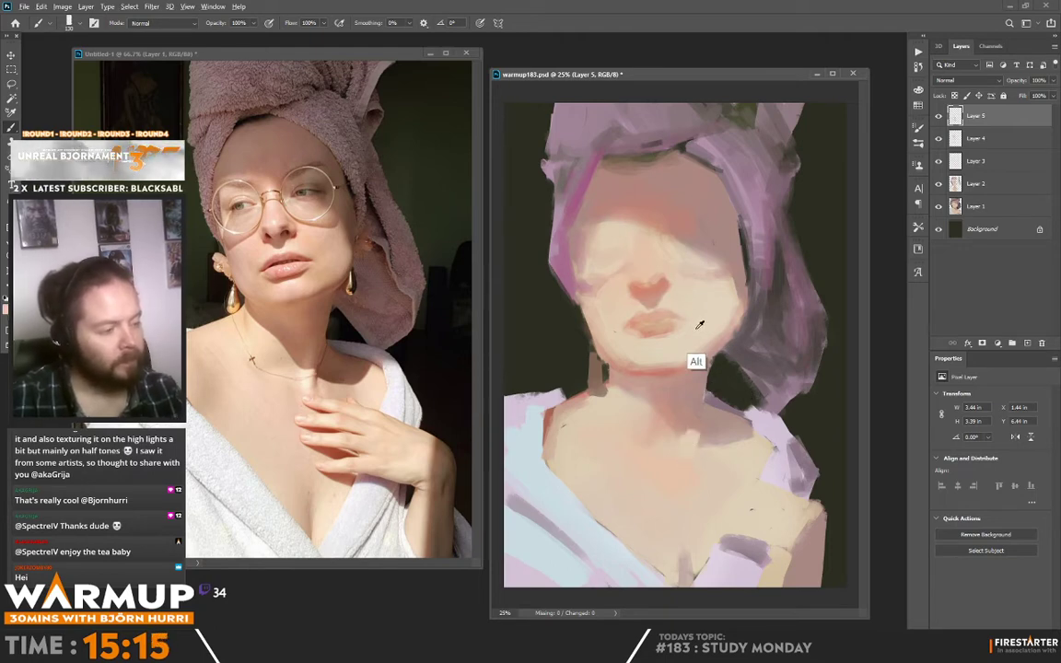
pyautogui.keyDown('alt'); pyautogui.click(631, 410); pyautogui.keyUp('alt')
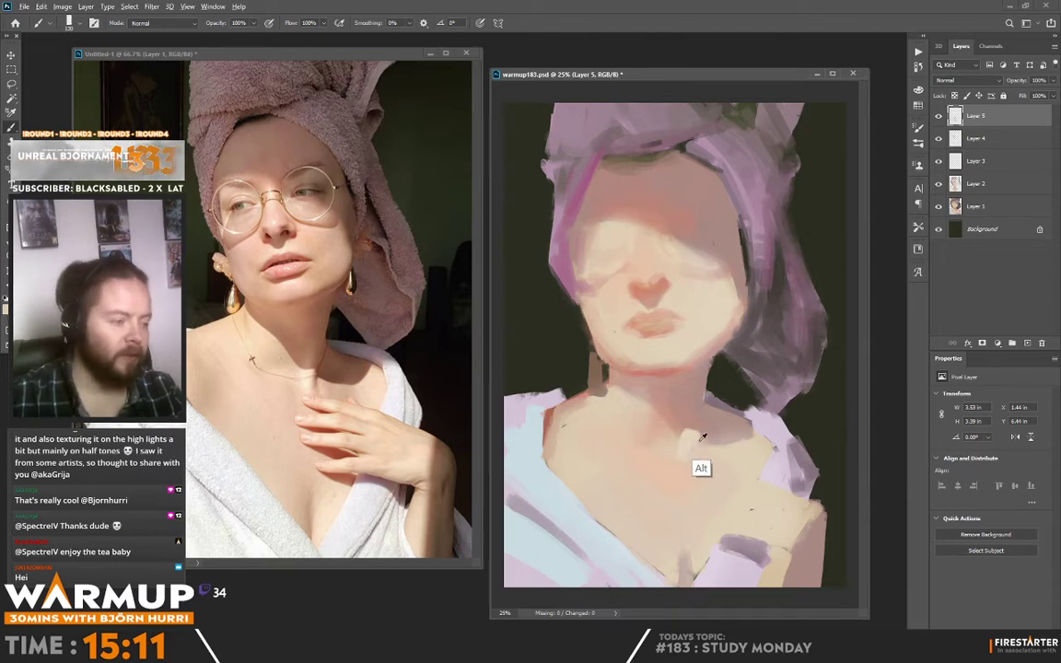
pyautogui.keyDown('alt'); pyautogui.click(682, 427); pyautogui.keyUp('alt')
pyautogui.keyDown('alt'); pyautogui.click(685, 429); pyautogui.keyUp('alt')
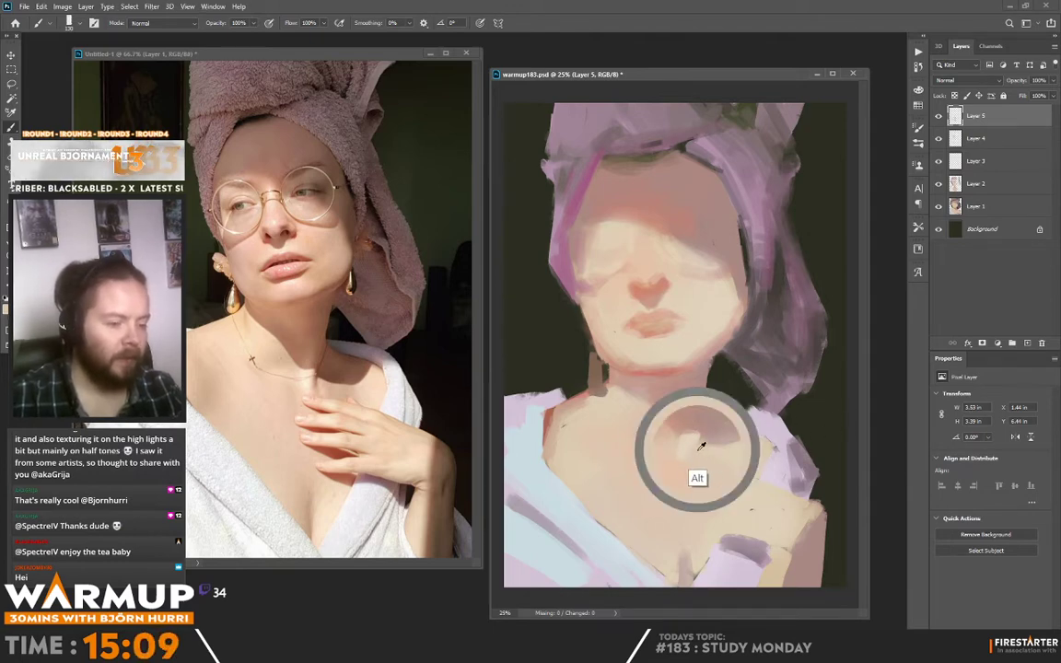
pyautogui.keyDown('alt'); pyautogui.click(657, 436); pyautogui.keyUp('alt')
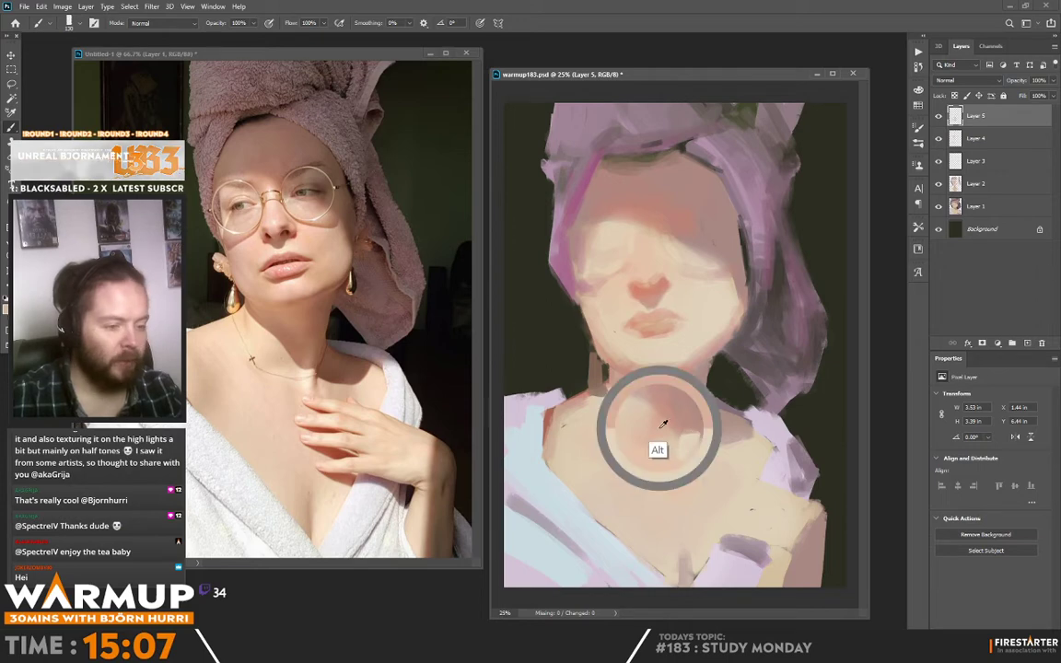
# Shade the collarbone with sampled skin tones and add a reddish accent where the shoulder meets the robe below the hanging towel.
pyautogui.moveTo(727, 453); pyautogui.dragTo(708, 445)
pyautogui.keyDown('alt'); pyautogui.click(717, 446); pyautogui.keyUp('alt')
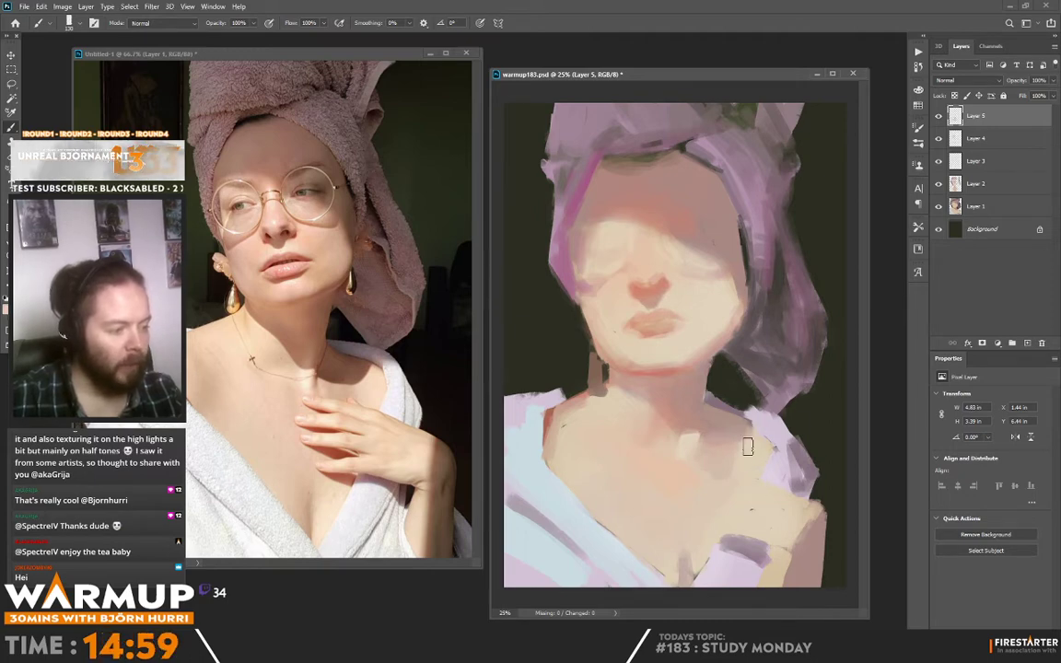
pyautogui.keyDown('alt'); pyautogui.click(635, 376); pyautogui.keyUp('alt')
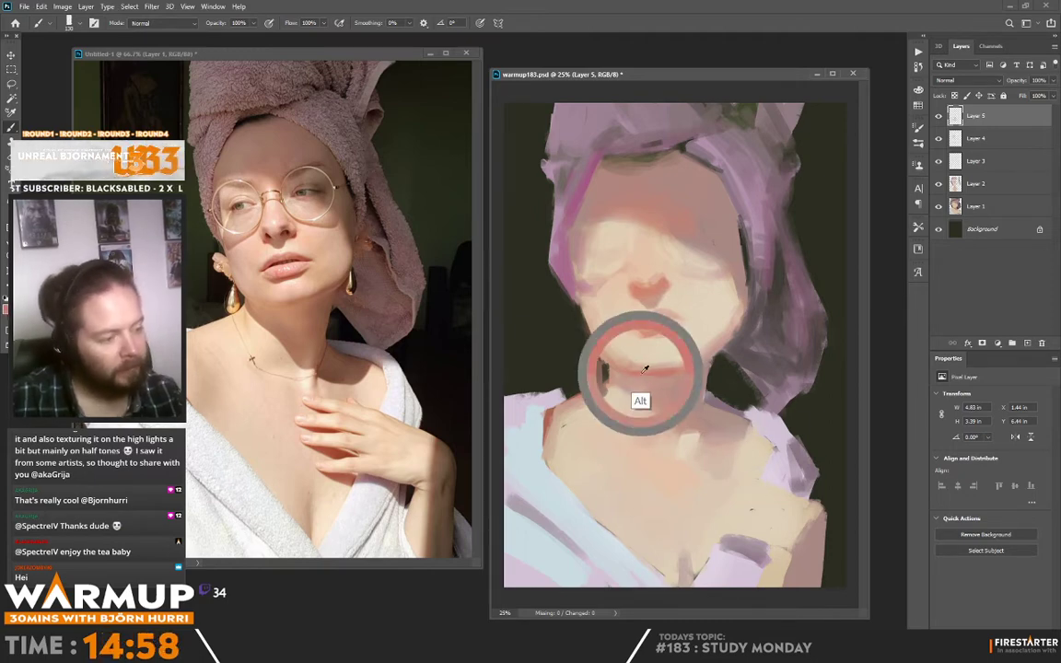
pyautogui.moveTo(755, 426); pyautogui.dragTo(744, 444)
pyautogui.keyDown('alt'); pyautogui.click(738, 435); pyautogui.keyUp('alt')
pyautogui.keyDown('alt'); pyautogui.click(679, 395); pyautogui.keyUp('alt')
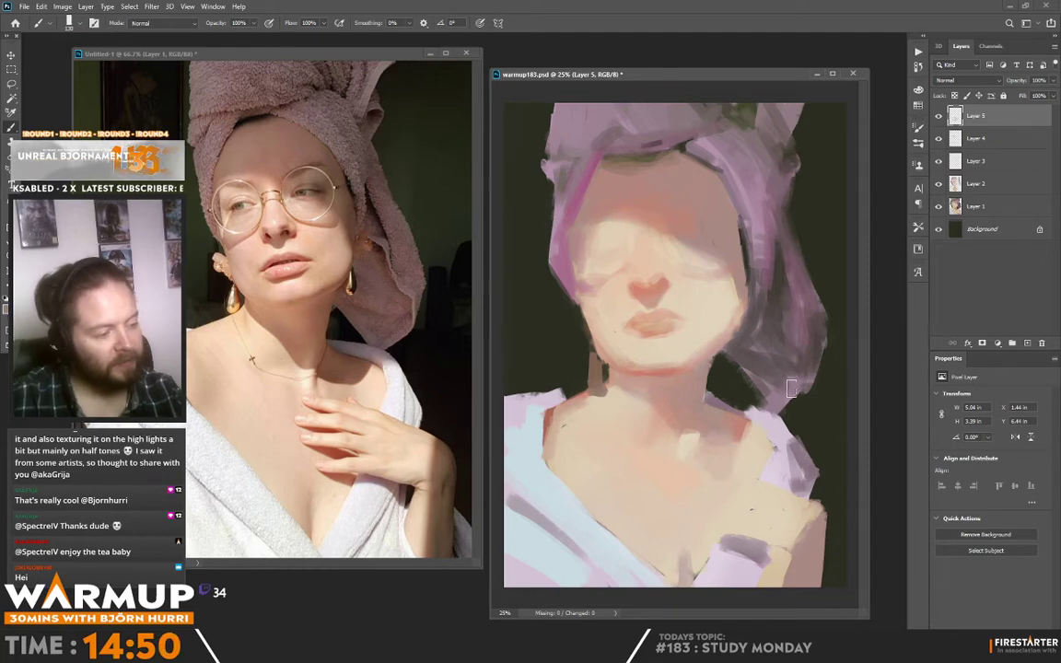
# Reduce the brush size and paint pale blue-white strokes on the robe collar at the shoulder below the hanging towel.
pyautogui.rightClick(757, 431)
pyautogui.press('Return')
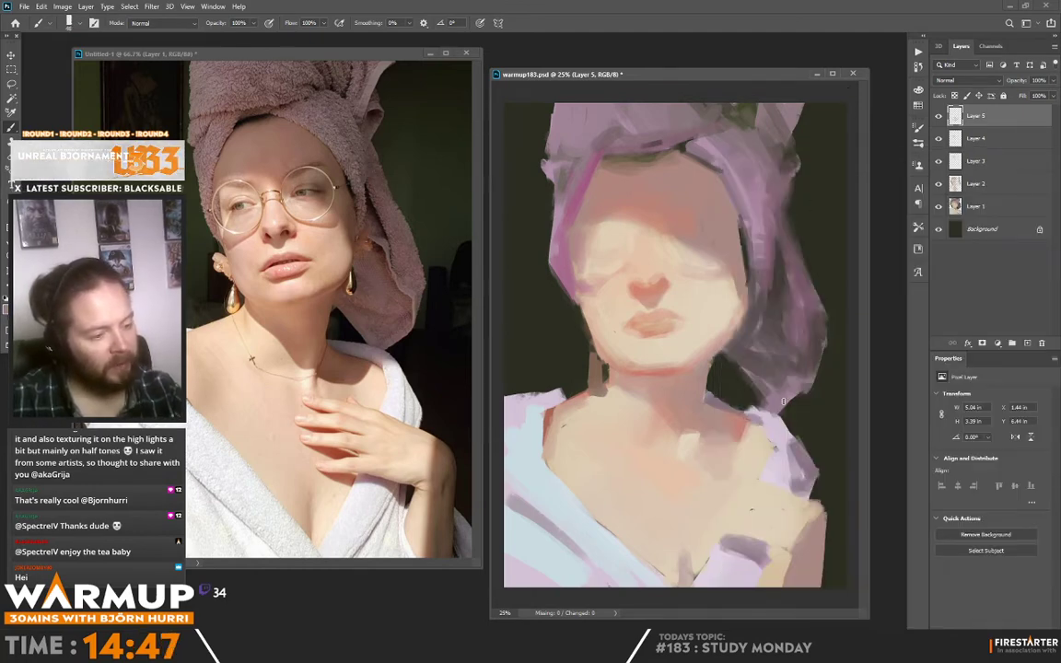
pyautogui.keyDown('alt'); pyautogui.click(650, 318); pyautogui.keyUp('alt')
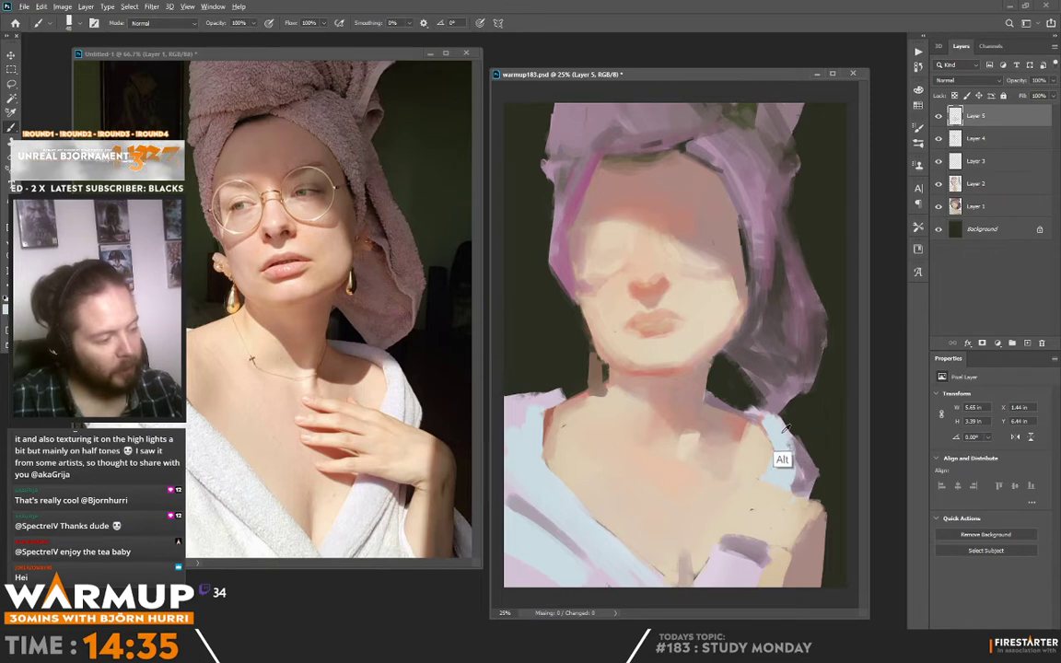
pyautogui.moveTo(794, 460); pyautogui.dragTo(813, 463)
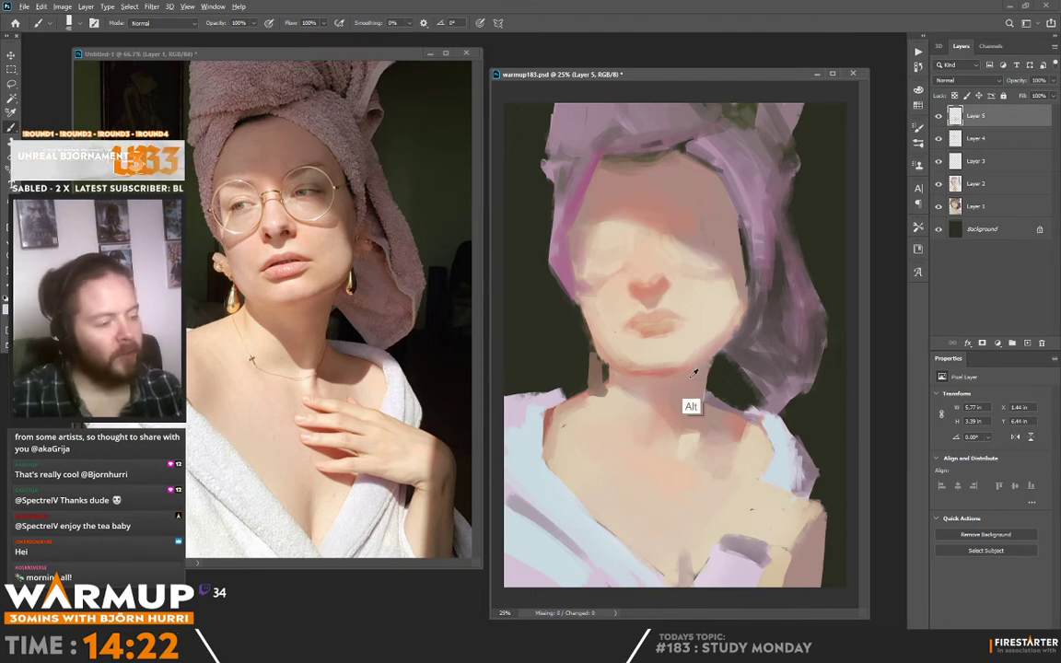
# Refine the jawline and the underside of the chin with sampled skin and reddish tones.
pyautogui.moveTo(612, 362); pyautogui.dragTo(620, 364)
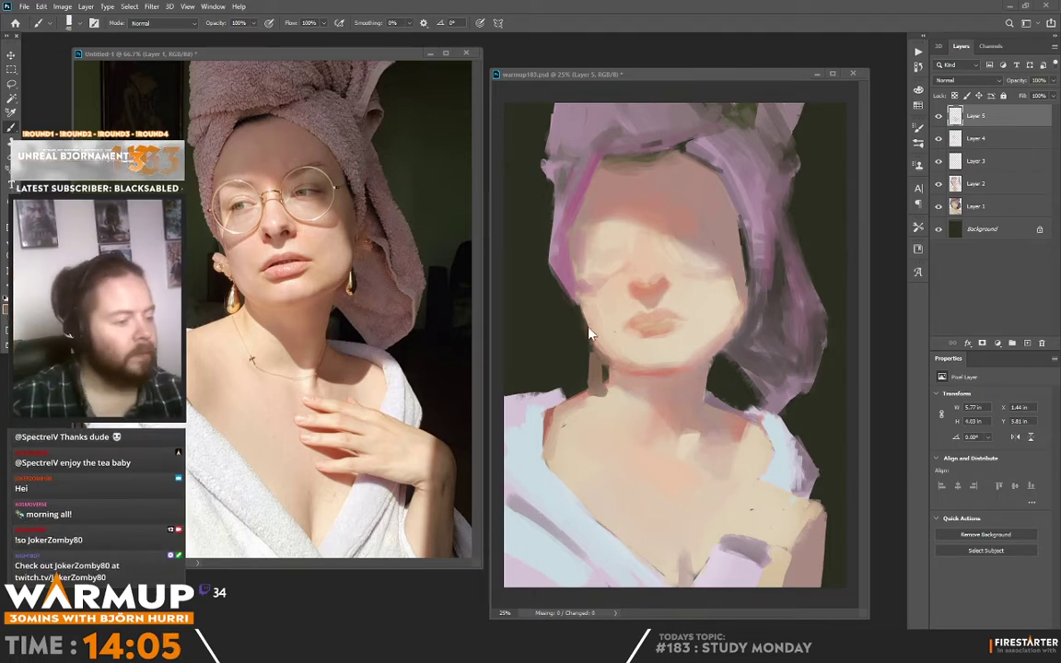
pyautogui.press('alt')
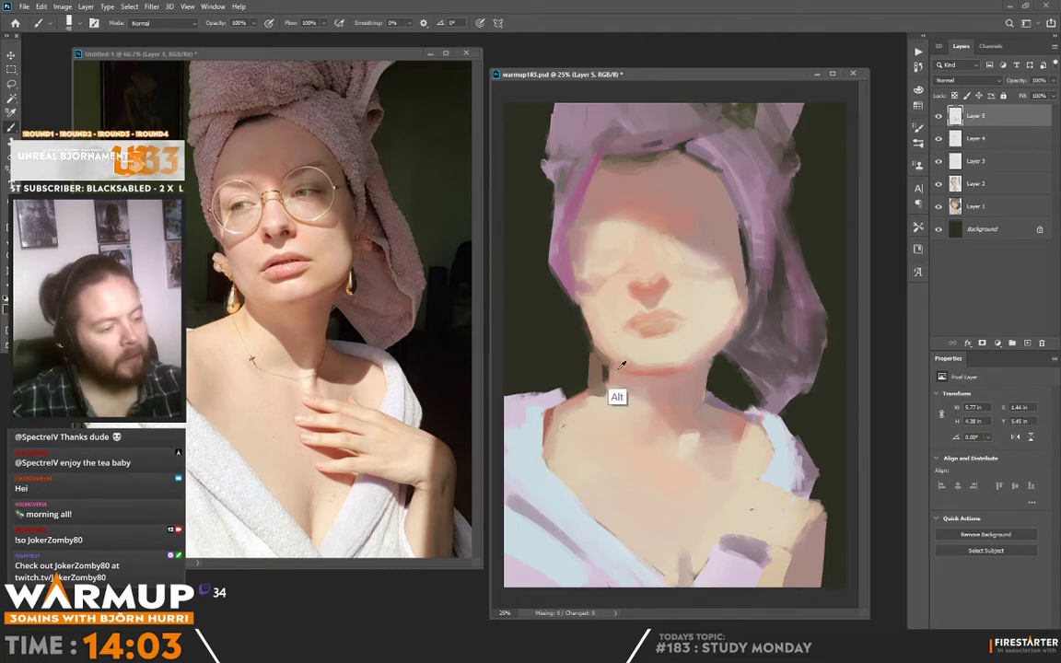
pyautogui.keyDown('alt'); pyautogui.click(604, 356); pyautogui.keyUp('alt')
pyautogui.keyDown('alt'); pyautogui.click(630, 362); pyautogui.keyUp('alt')
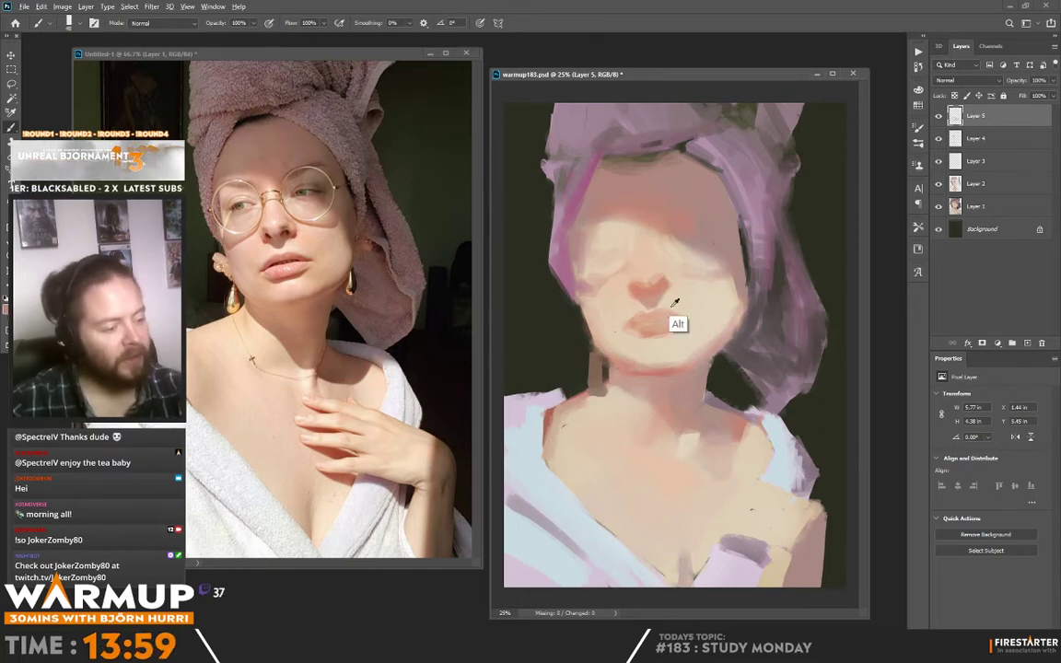
pyautogui.keyDown('alt'); pyautogui.click(637, 372); pyautogui.keyUp('alt')
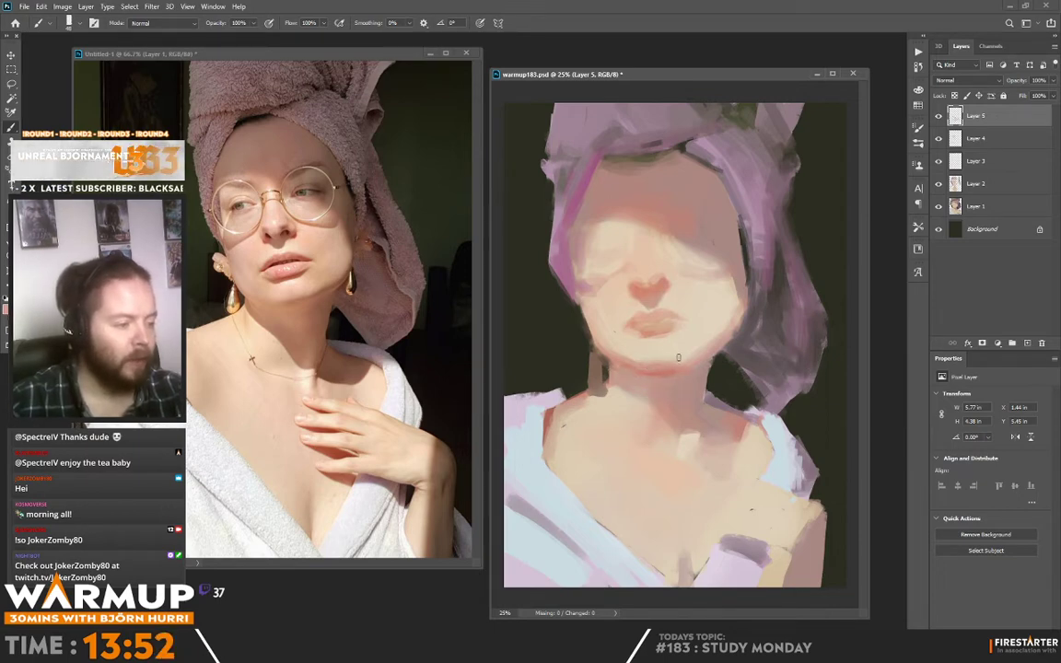
pyautogui.press('alt')
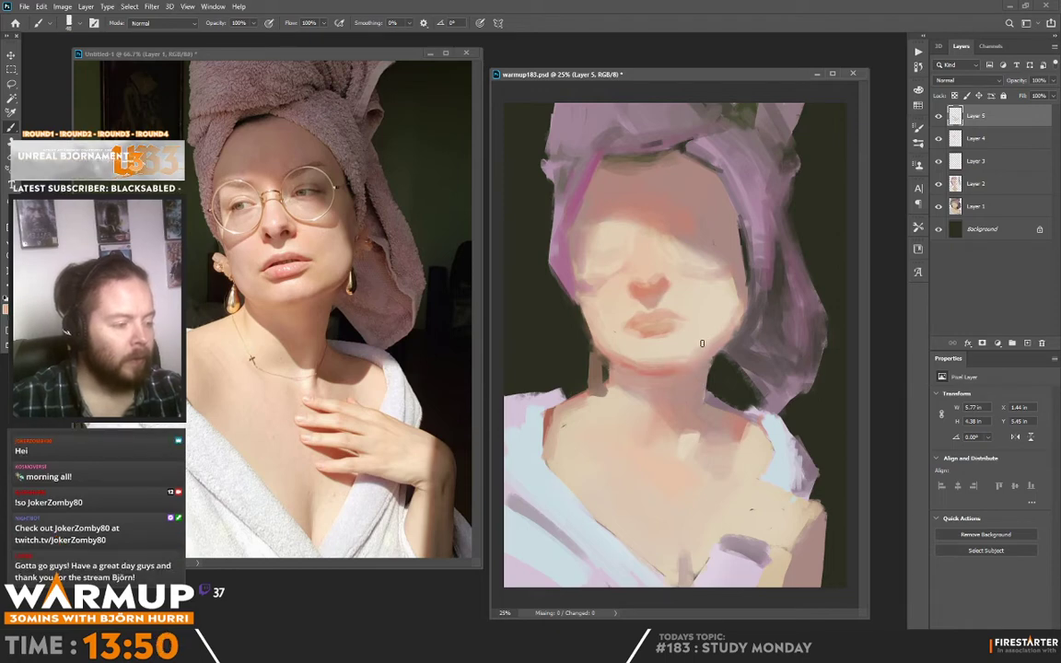
pyautogui.click(646, 299)
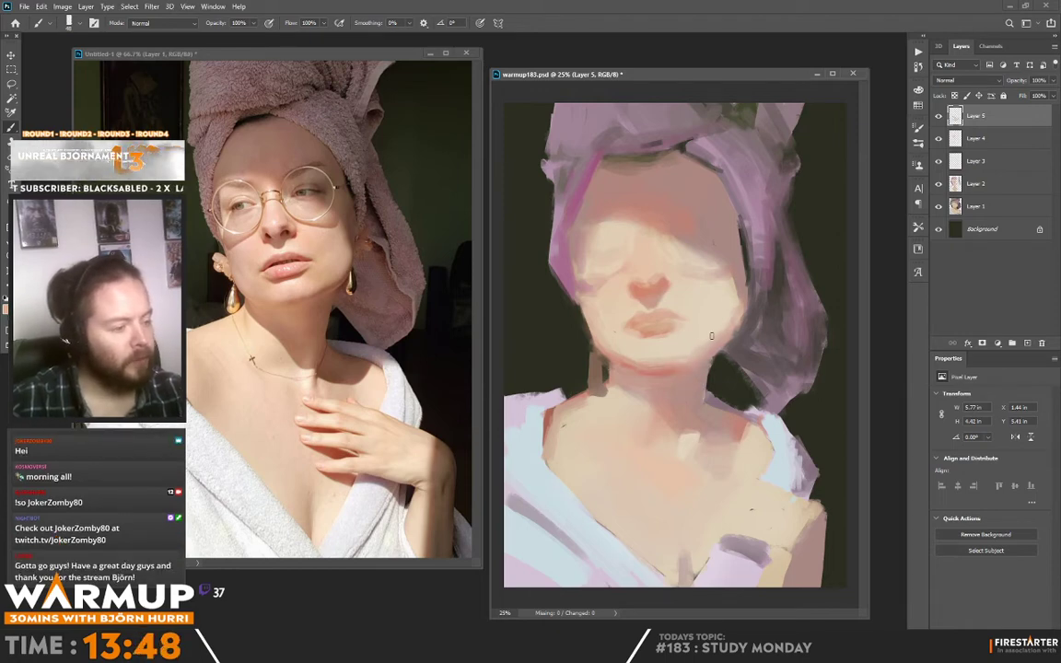
# Enlarge the brush and repaint the lips with sampled lip and chin tones, defining the mouth line from corner to corner.
pyautogui.rightClick(730, 290)
pyautogui.keyDown('alt'); pyautogui.click(661, 327); pyautogui.keyUp('alt')
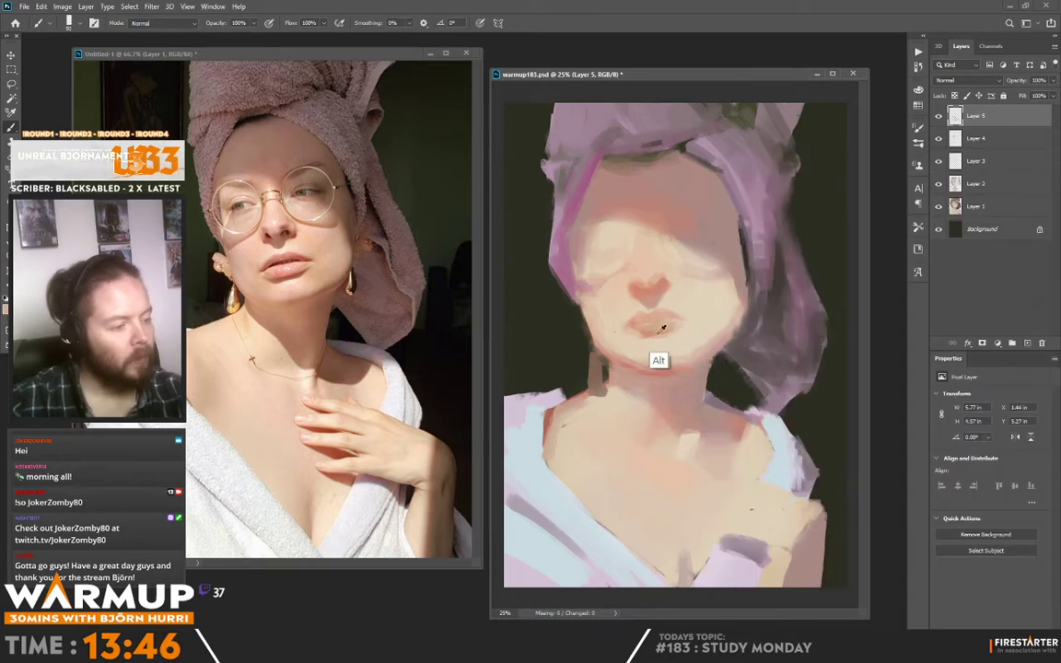
pyautogui.moveTo(642, 330)
pyautogui.mouseDown()
pyautogui.moveTo(676, 322)
pyautogui.moveTo(631, 326)
pyautogui.moveTo(671, 320)
pyautogui.moveTo(643, 325)
pyautogui.mouseUp()
pyautogui.keyDown('alt'); pyautogui.click(651, 367); pyautogui.keyUp('alt')
pyautogui.keyDown('alt'); pyautogui.click(687, 326); pyautogui.keyUp('alt')
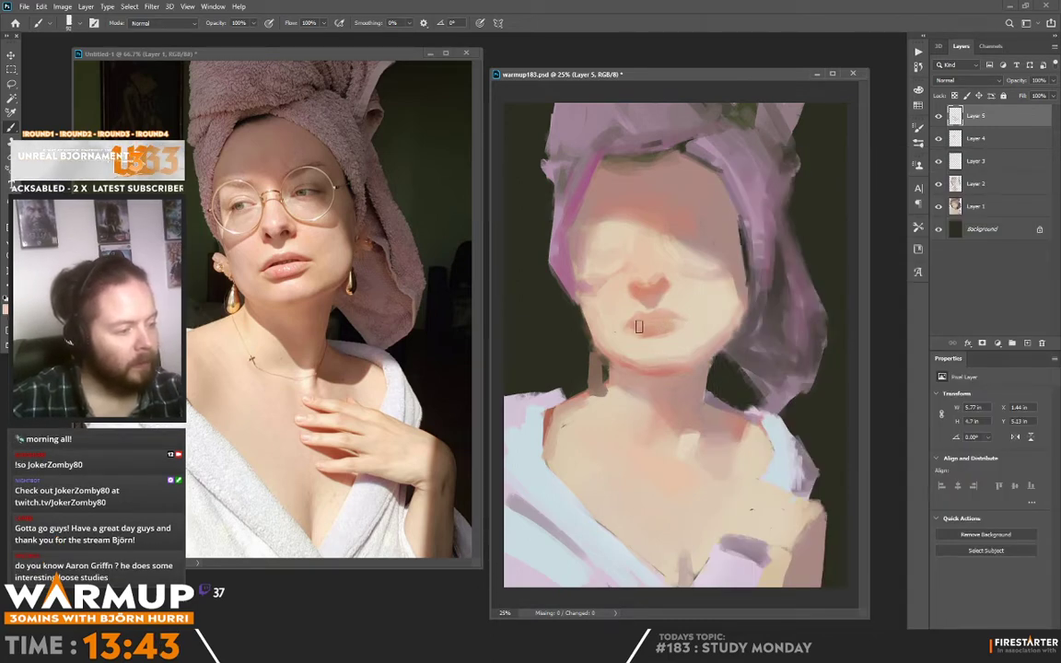
pyautogui.moveTo(624, 328); pyautogui.dragTo(681, 316)
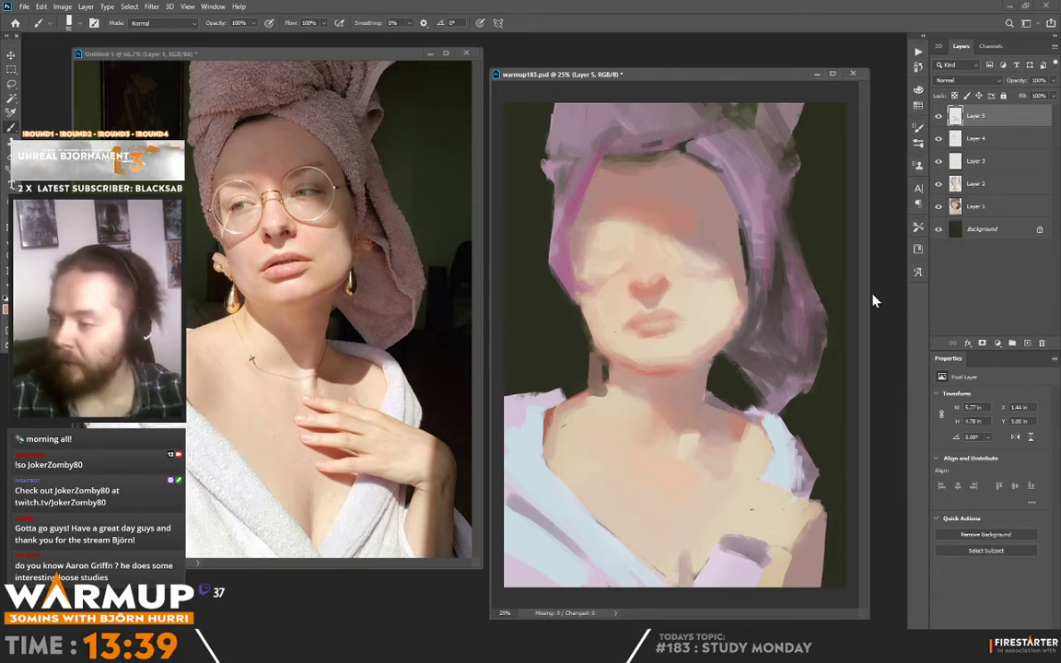
# Sample the lip color, set the brush size to 39 px, and paint a darker red shadow along the lower lip.
pyautogui.keyDown('alt'); pyautogui.click(653, 329); pyautogui.keyUp('alt')
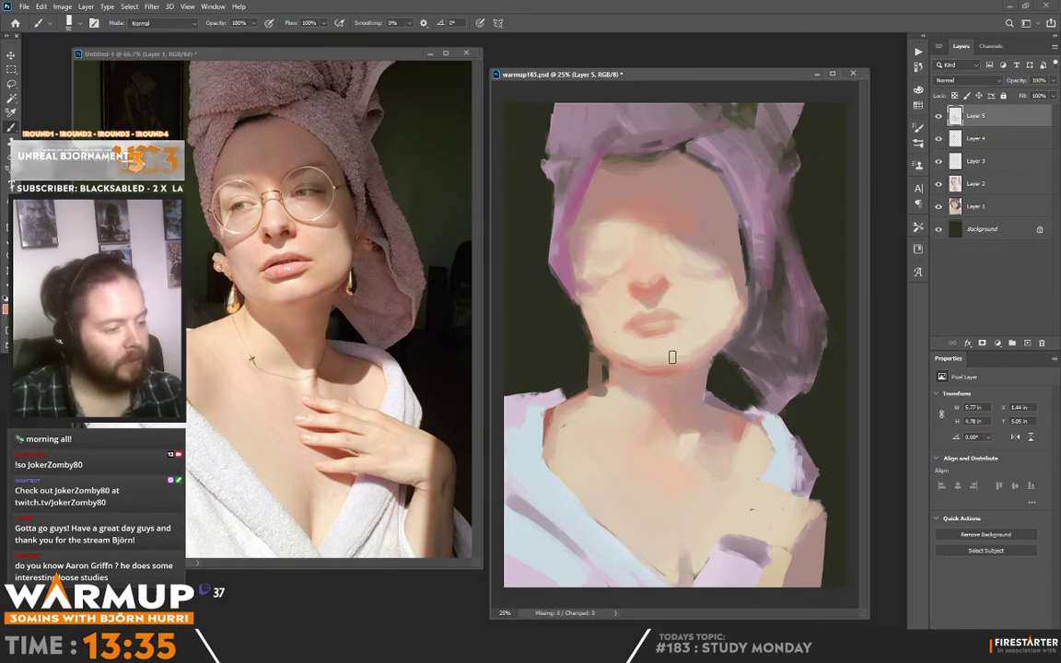
pyautogui.rightClick(682, 324)
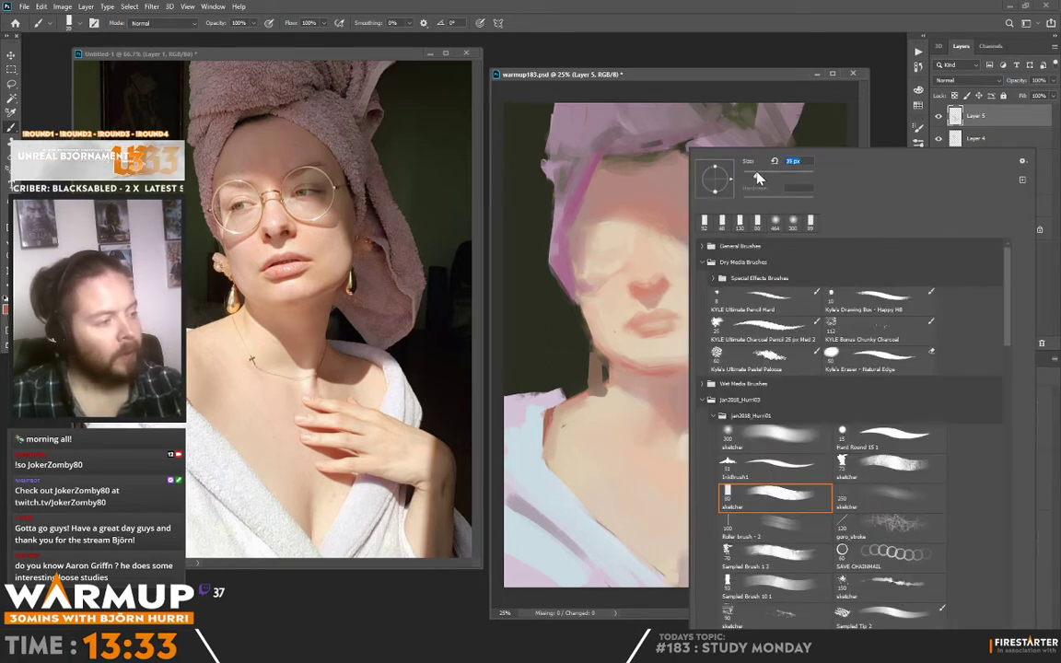
pyautogui.click(837, 89)
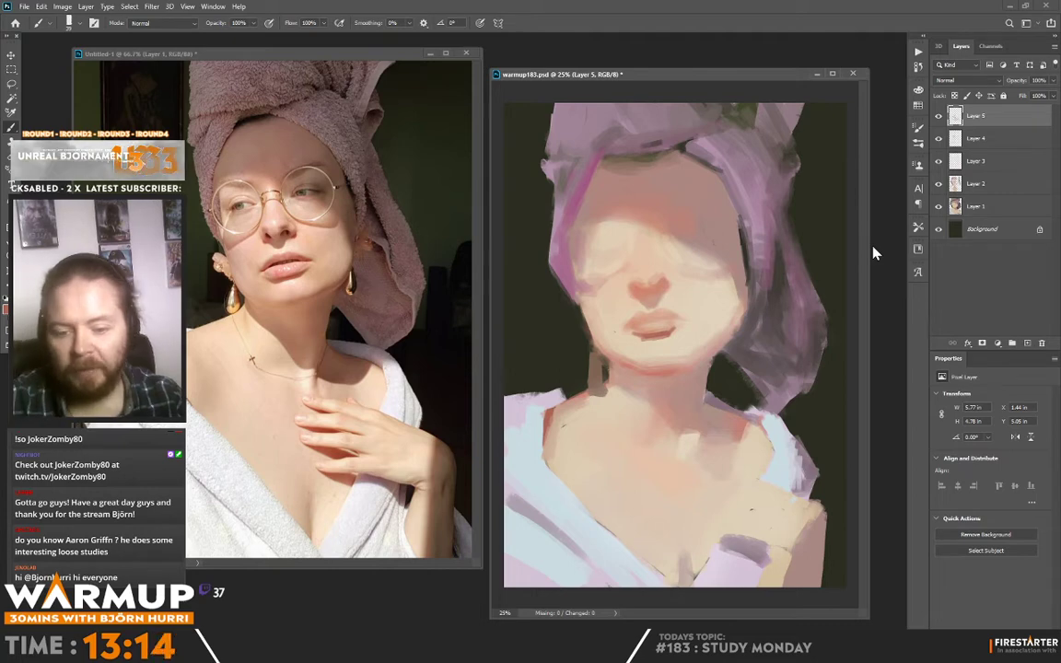
# Enlarge the brush to 80 px and blend sampled skin tones beside the mouth and over both cheeks.
pyautogui.rightClick(724, 332)
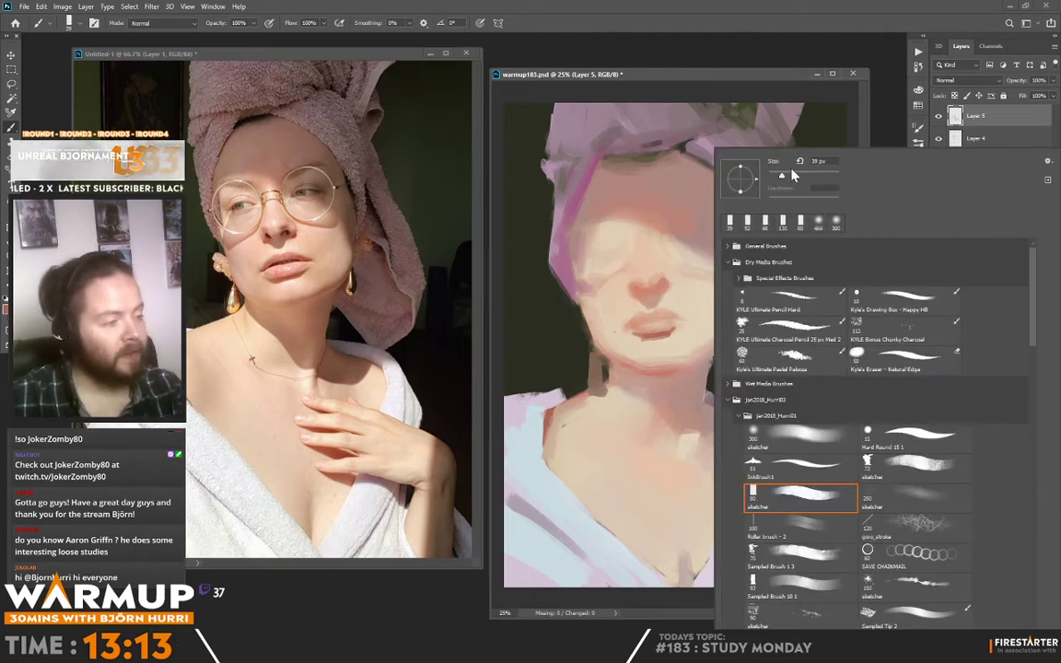
pyautogui.click(793, 175)
pyautogui.keyDown('alt'); pyautogui.click(655, 366); pyautogui.keyUp('alt')
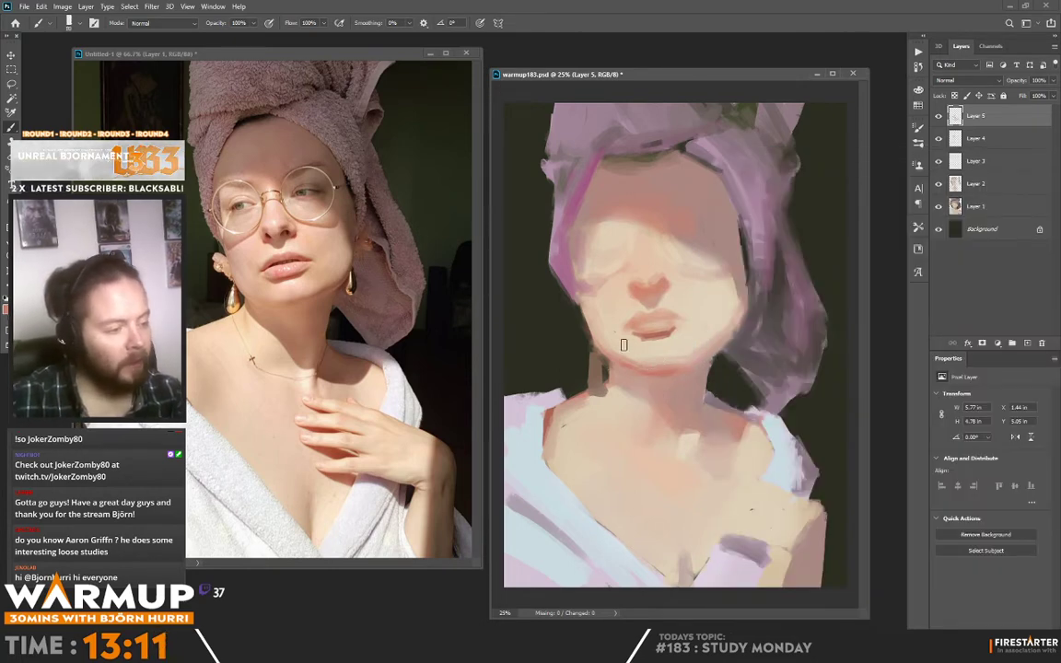
pyautogui.keyDown('alt'); pyautogui.click(623, 344); pyautogui.keyUp('alt')
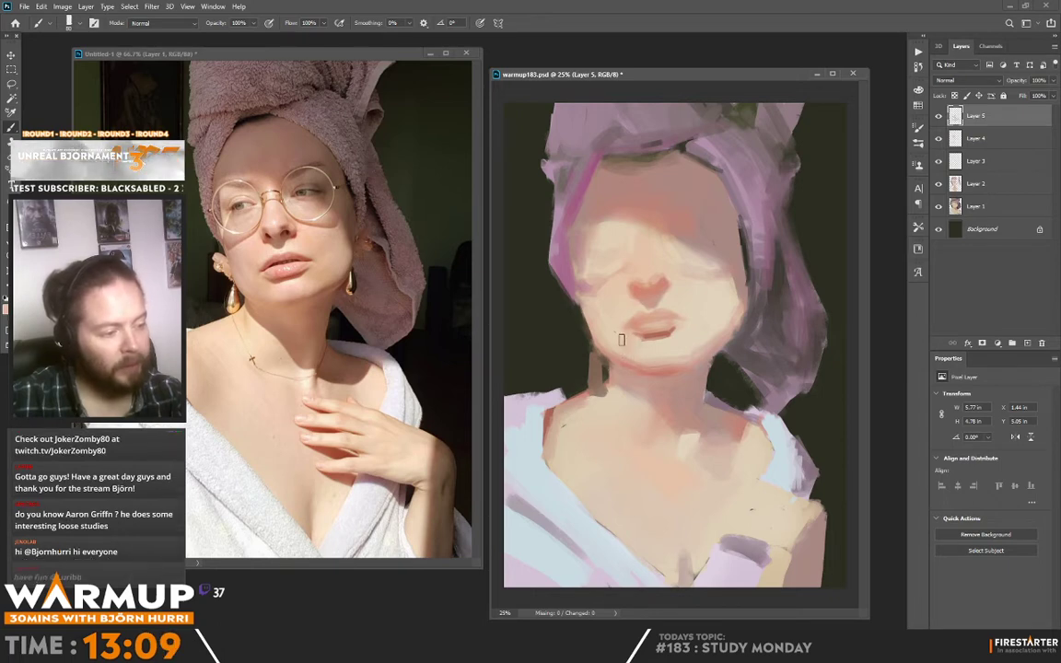
pyautogui.moveTo(590, 305); pyautogui.dragTo(622, 323)
pyautogui.keyDown('alt'); pyautogui.click(585, 291); pyautogui.keyUp('alt')
pyautogui.keyDown('alt'); pyautogui.click(600, 306); pyautogui.keyUp('alt')
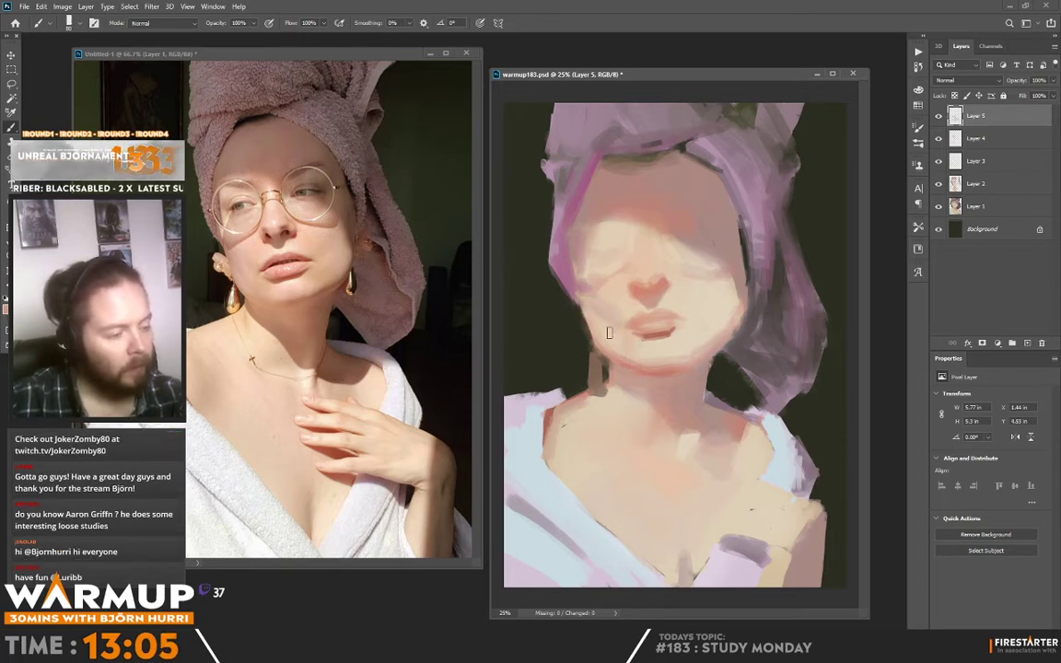
pyautogui.keyDown('alt'); pyautogui.click(723, 278); pyautogui.keyUp('alt')
pyautogui.moveTo(722, 275); pyautogui.dragTo(717, 284)
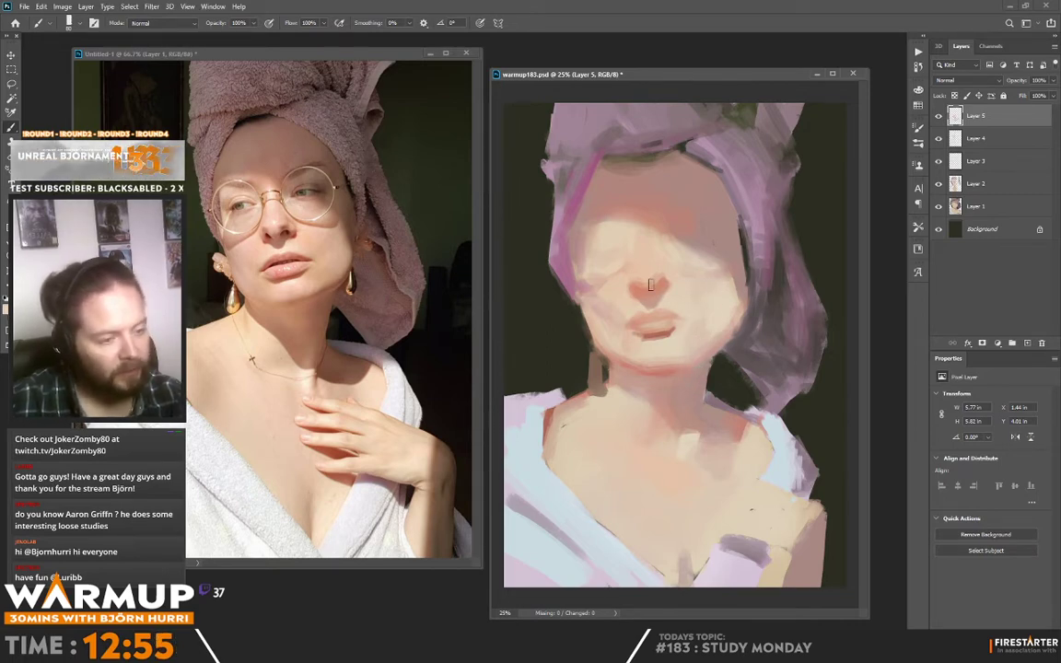
# Sample the lower lip color and paint a stroke along the lower edge of the lips.
pyautogui.press('alt')
pyautogui.keyDown('alt'); pyautogui.click(655, 334); pyautogui.keyUp('alt')
pyautogui.moveTo(645, 337); pyautogui.dragTo(669, 334)
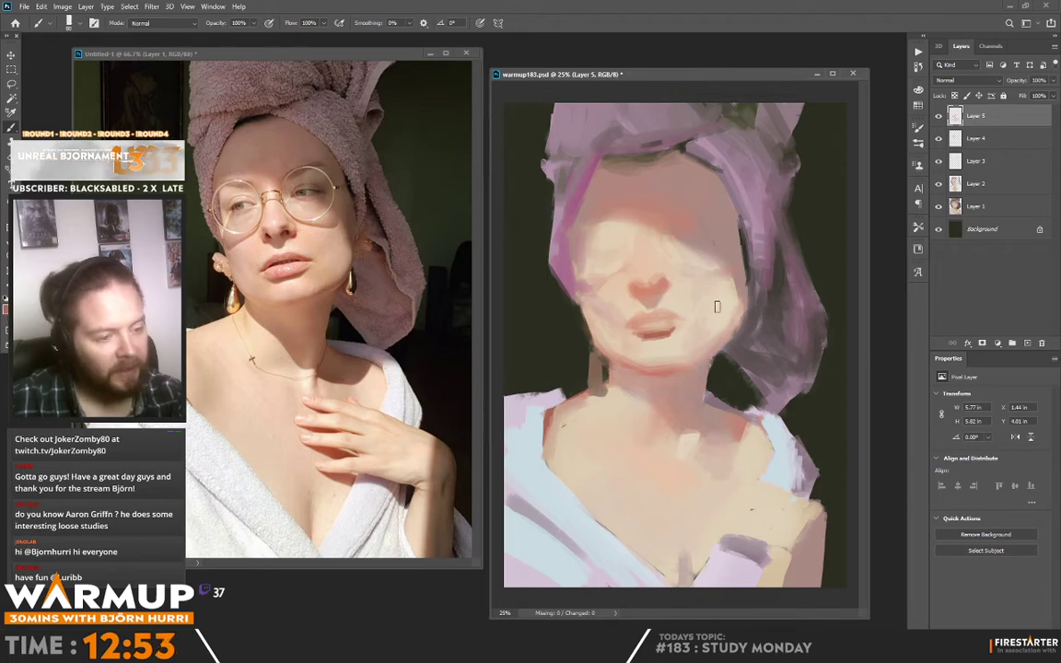
# Sample a pale tone, reduce the brush size, and paint a small highlight on the lower lip.
pyautogui.press('alt')
pyautogui.rightClick(661, 151)
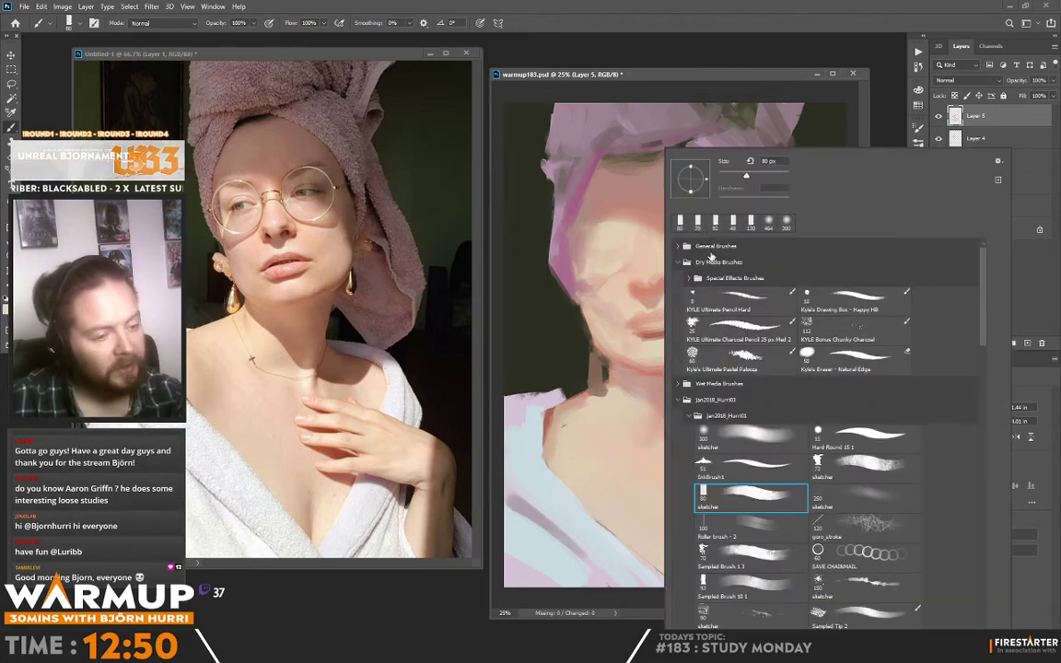
pyautogui.click(830, 94)
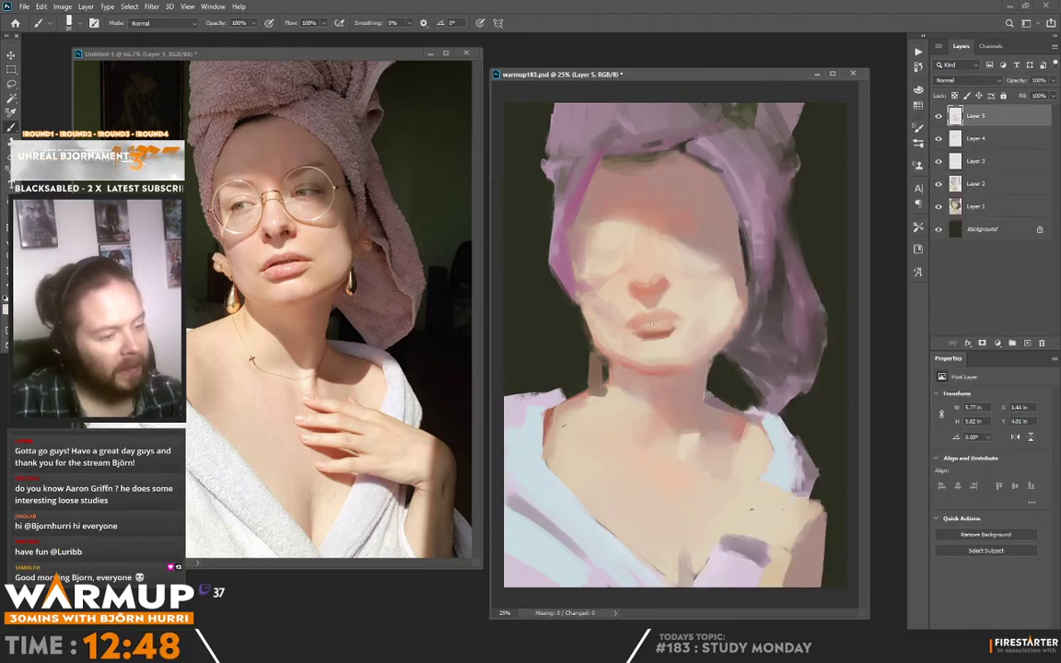
pyautogui.rightClick(672, 162)
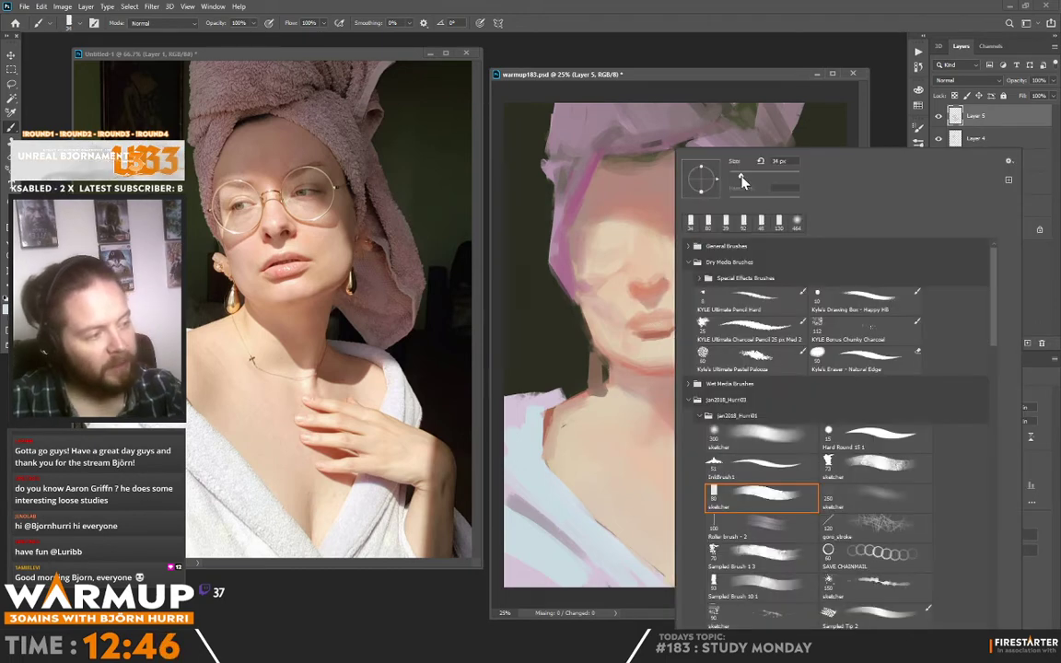
pyautogui.click(650, 326)
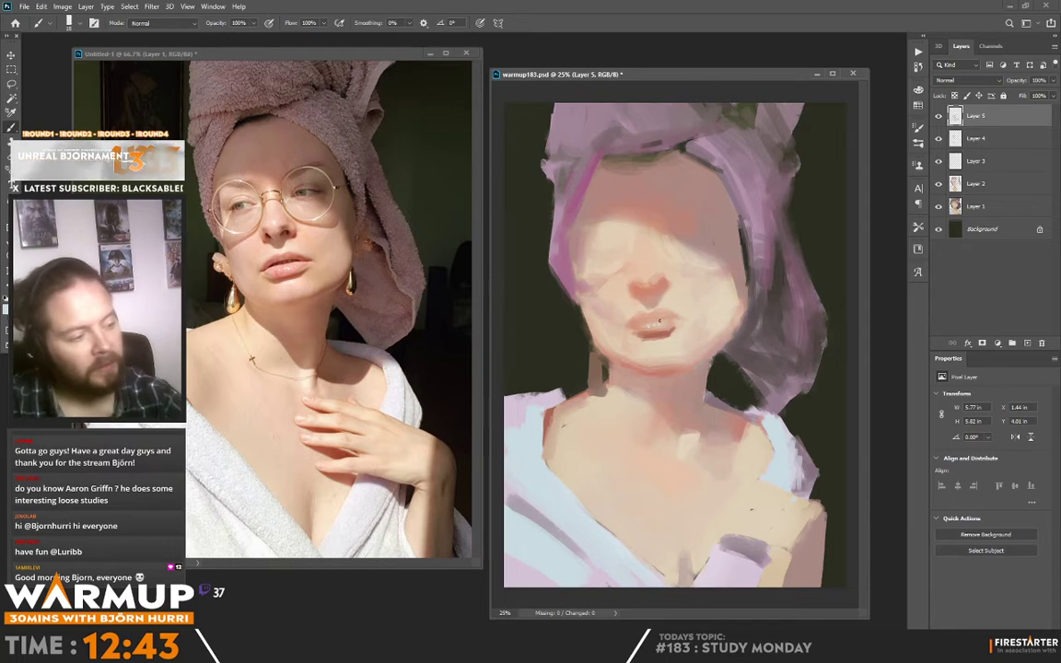
# Pick a light coral foreground color to soften the lips, and add sampled pale robe-blue highlights on the nose tip and bridge.
pyautogui.press('n')
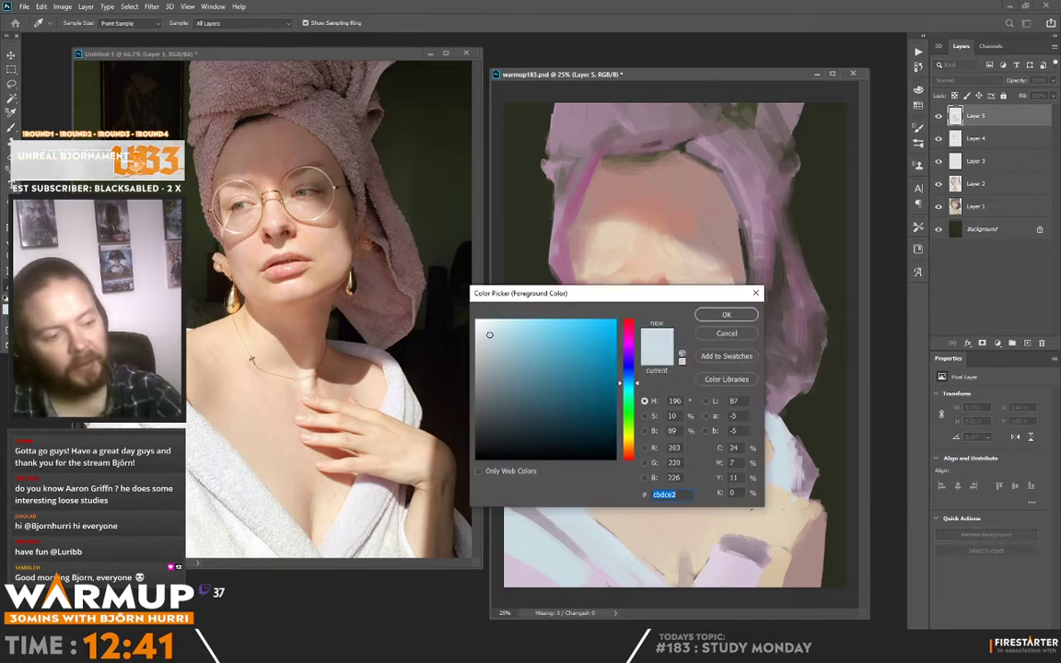
pyautogui.moveTo(625, 446); pyautogui.dragTo(627, 452)
pyautogui.moveTo(558, 347); pyautogui.dragTo(552, 330)
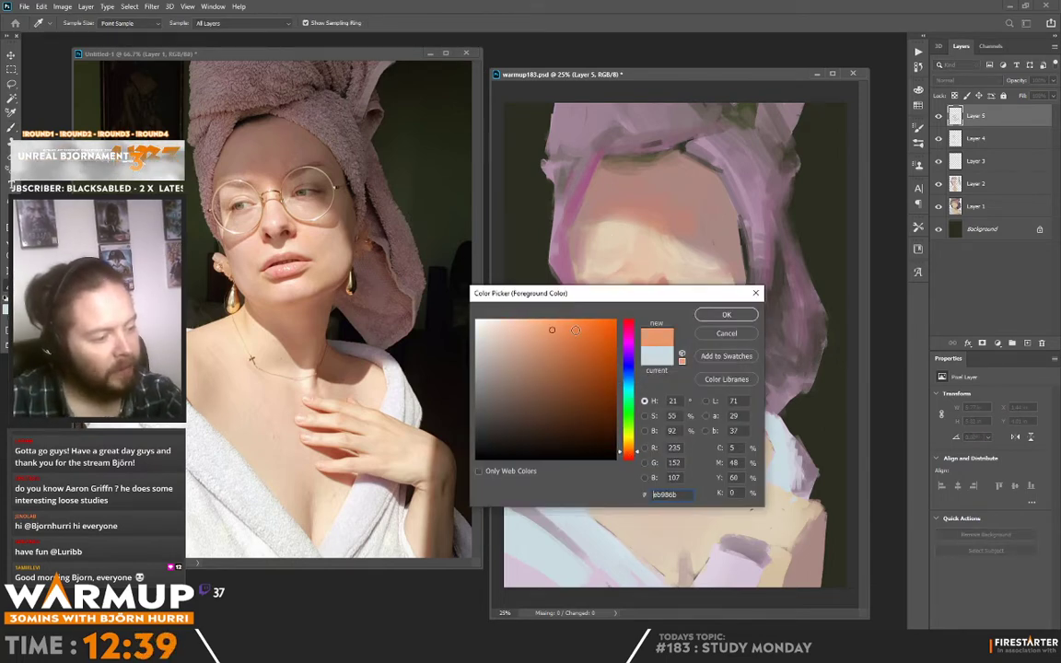
pyautogui.click(629, 455)
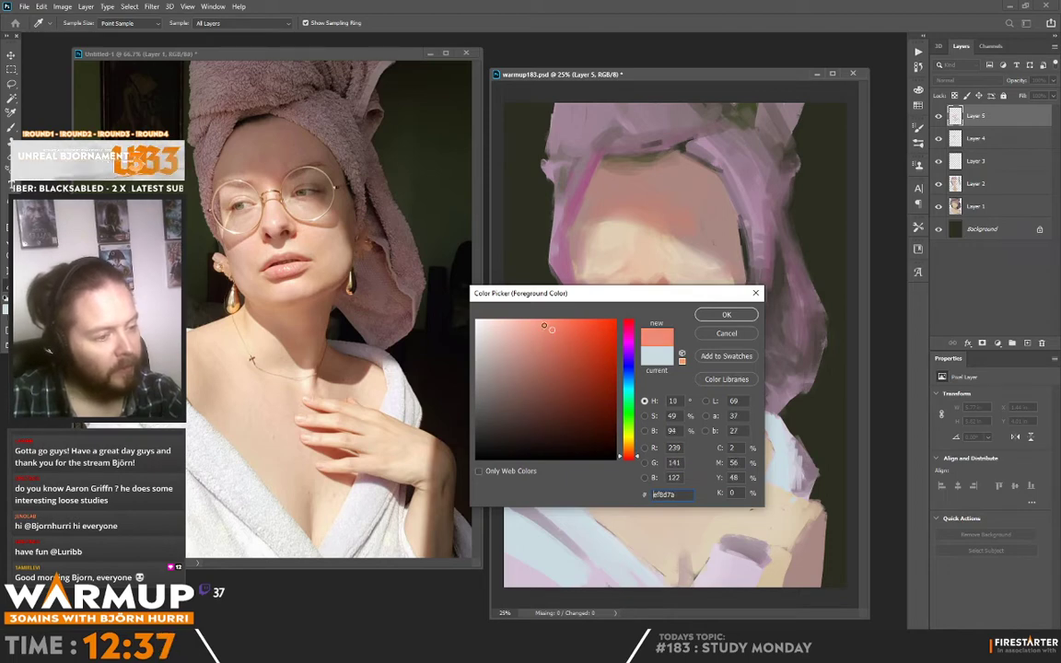
pyautogui.click(727, 312)
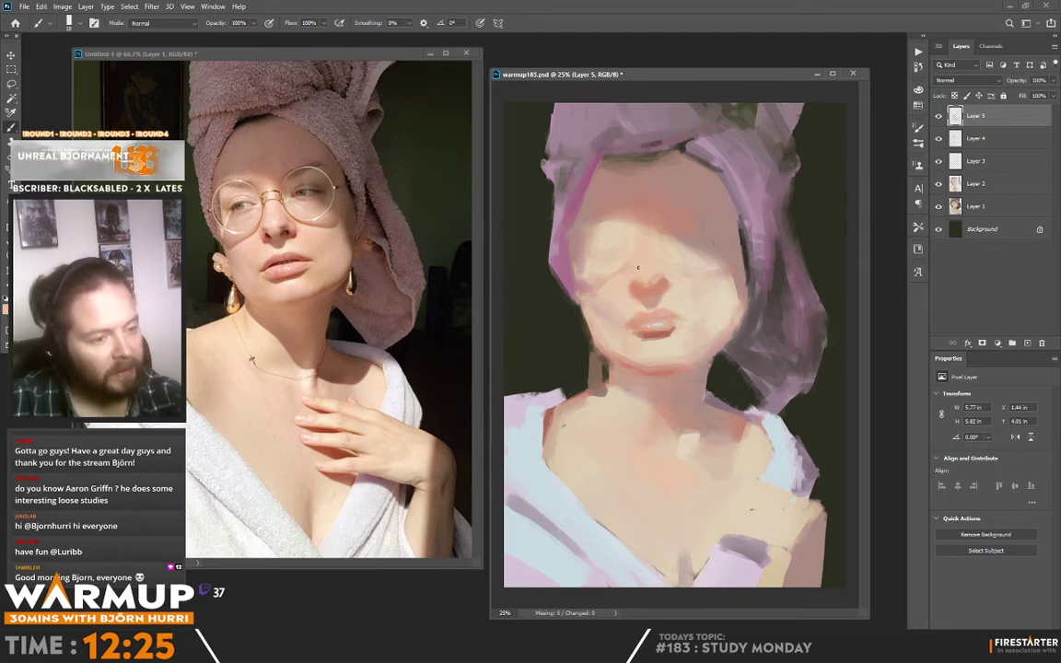
pyautogui.keyDown('alt'); pyautogui.moveTo(652, 453); pyautogui.dragTo(525, 468); pyautogui.keyUp('alt')
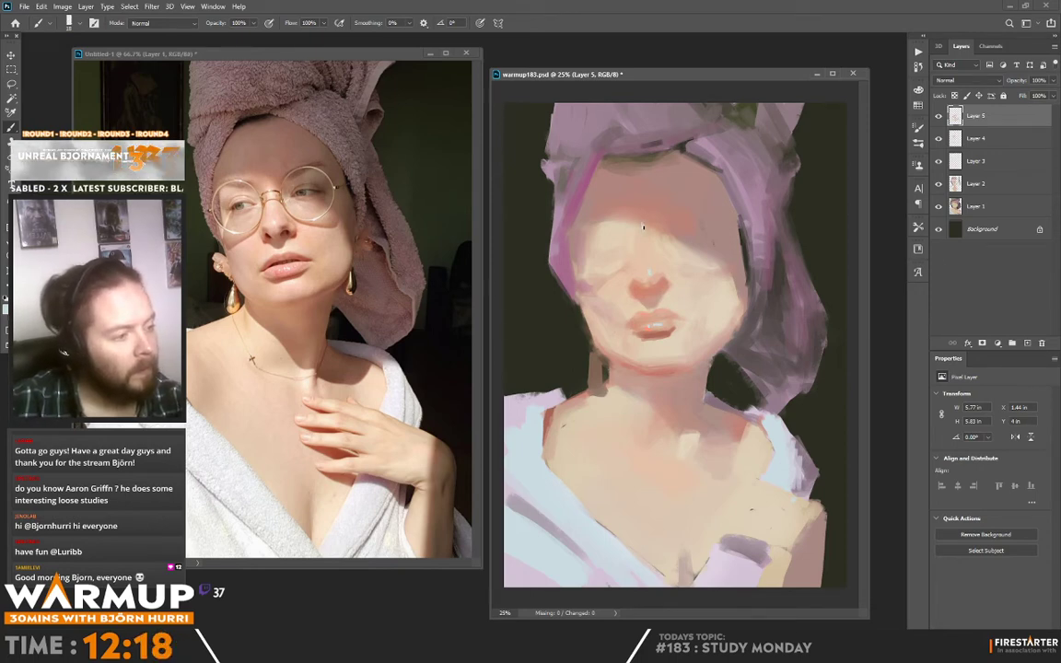
# Create a new layer and draw thin, light round outlines for both lenses of the glasses.
pyautogui.hotkey('ctrl', 'shift', 'alt', 'n')
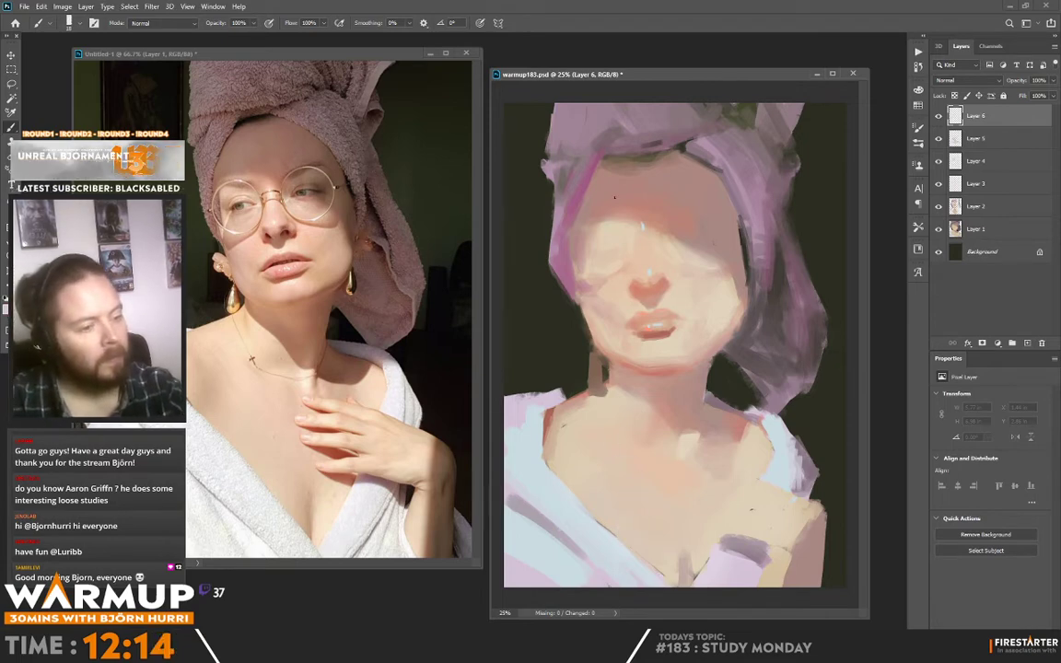
pyautogui.moveTo(578, 230); pyautogui.dragTo(600, 267)
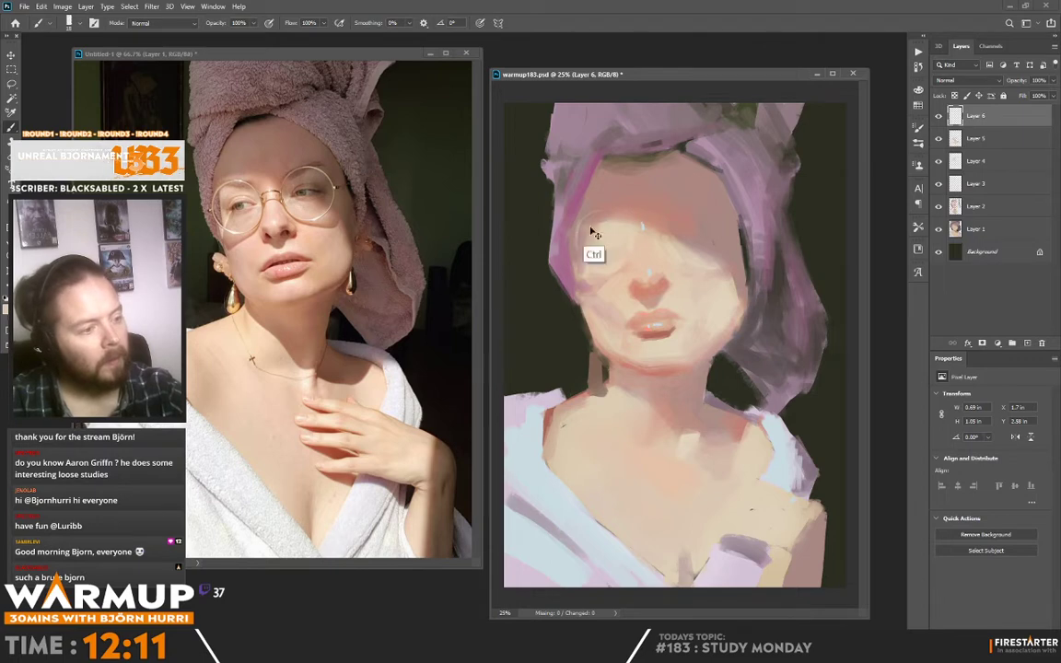
pyautogui.moveTo(588, 219)
pyautogui.mouseDown()
pyautogui.moveTo(576, 251)
pyautogui.moveTo(623, 266)
pyautogui.moveTo(658, 177)
pyautogui.mouseUp()
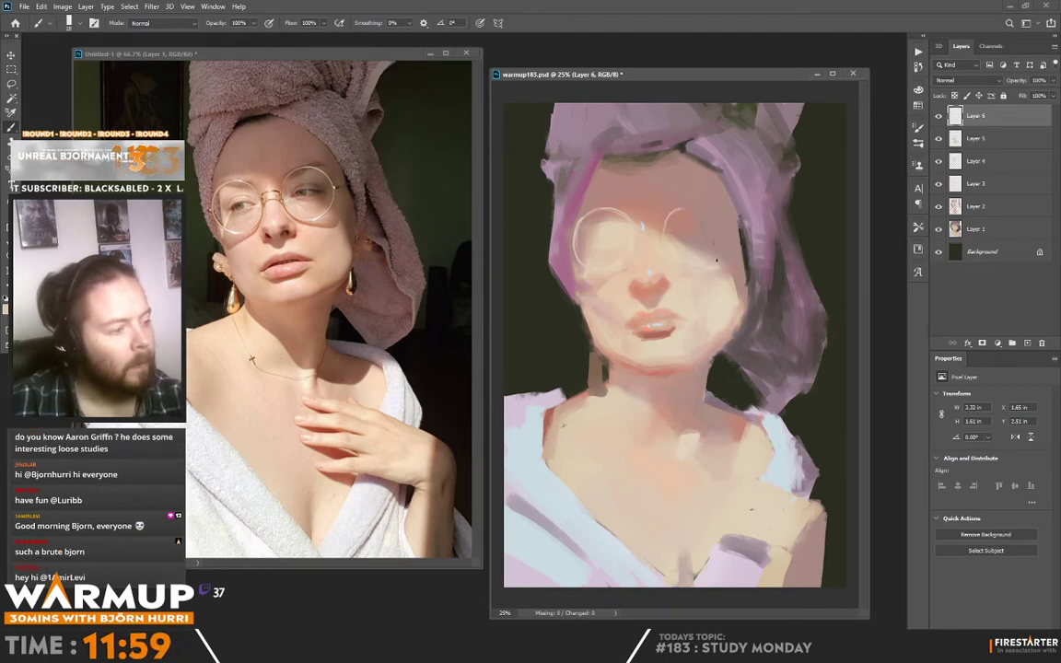
pyautogui.moveTo(714, 260); pyautogui.dragTo(719, 249)
pyautogui.moveTo(677, 208); pyautogui.dragTo(692, 207)
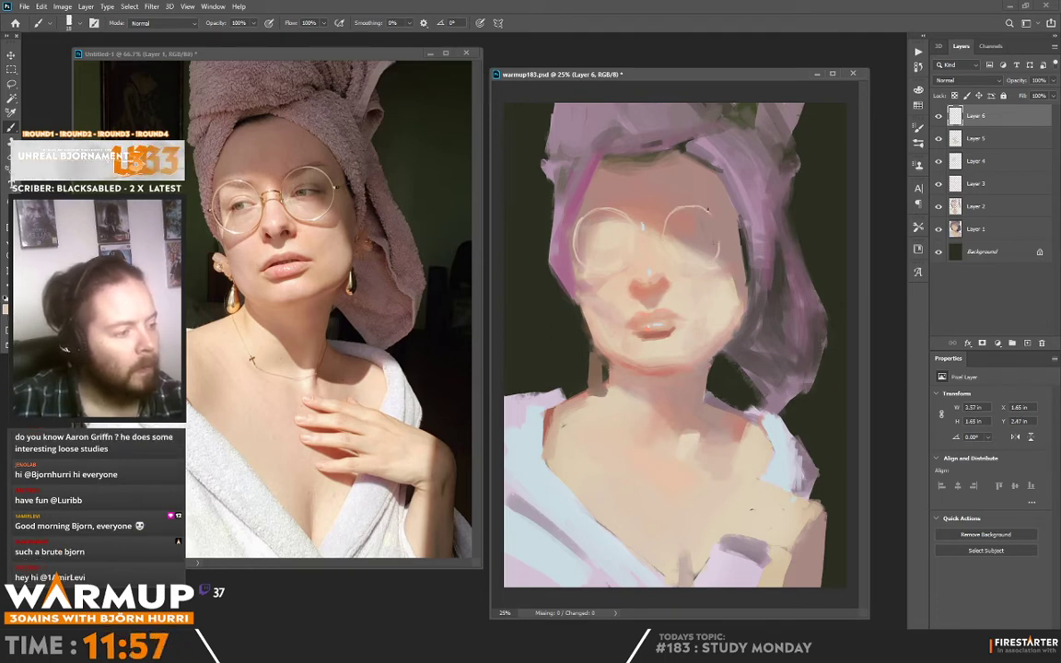
# Erase and redraw the upper outer rim of the shaded lens, undoing a stroke, to refine its round shape.
pyautogui.press('e')
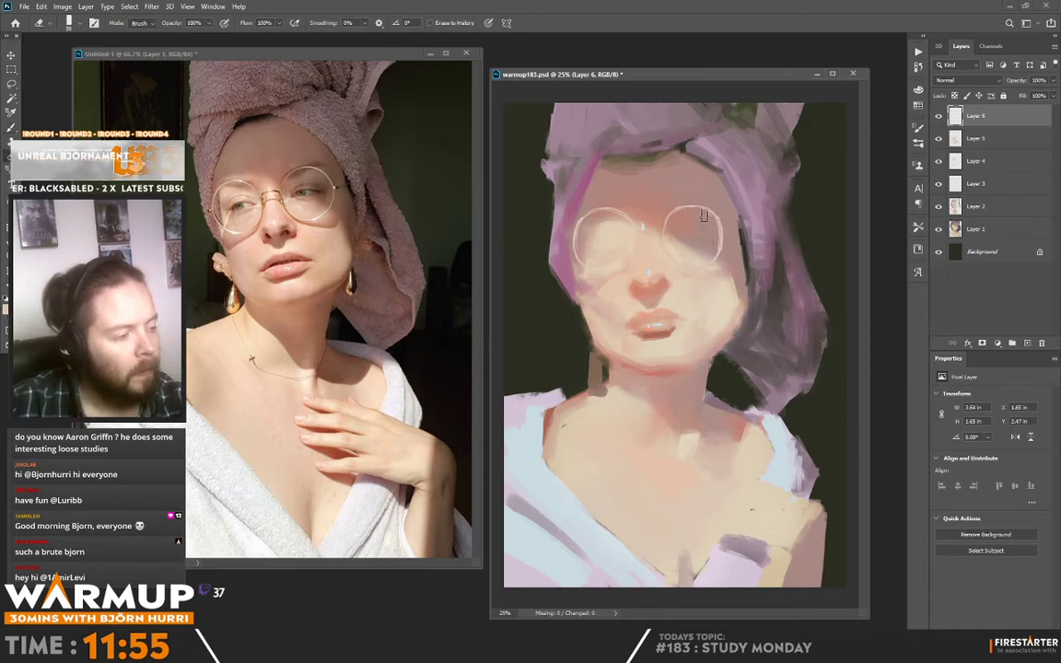
pyautogui.moveTo(701, 211)
pyautogui.mouseDown()
pyautogui.moveTo(717, 249)
pyautogui.moveTo(722, 234)
pyautogui.moveTo(719, 254)
pyautogui.moveTo(721, 221)
pyautogui.moveTo(724, 230)
pyautogui.mouseUp()
pyautogui.press('b')
pyautogui.hotkey('ctrl', 'z')
pyautogui.press('e')
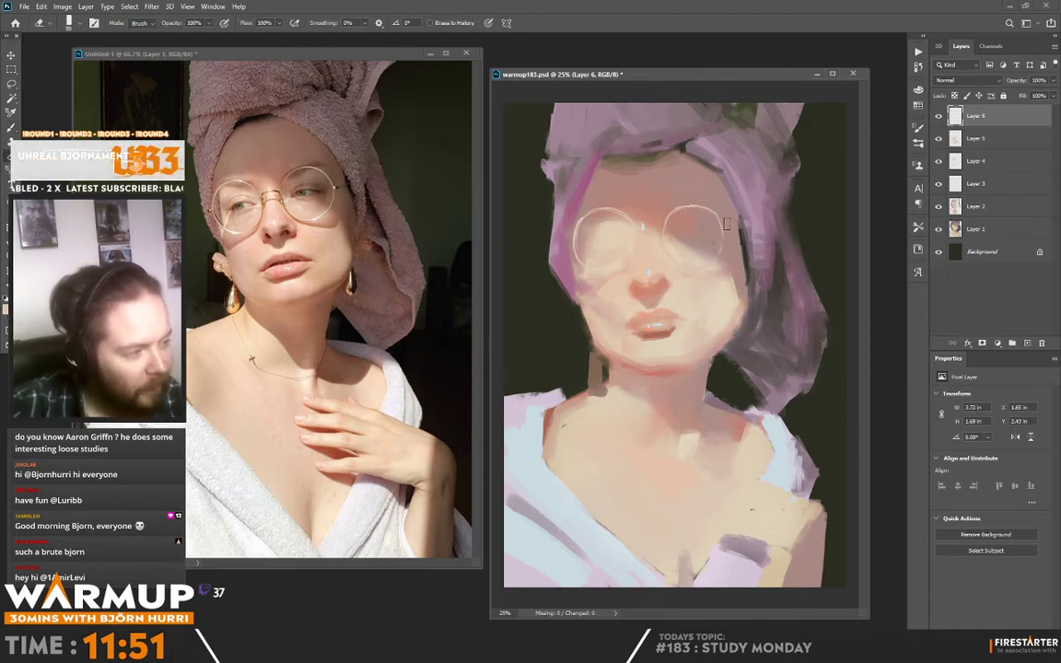
pyautogui.press('b')
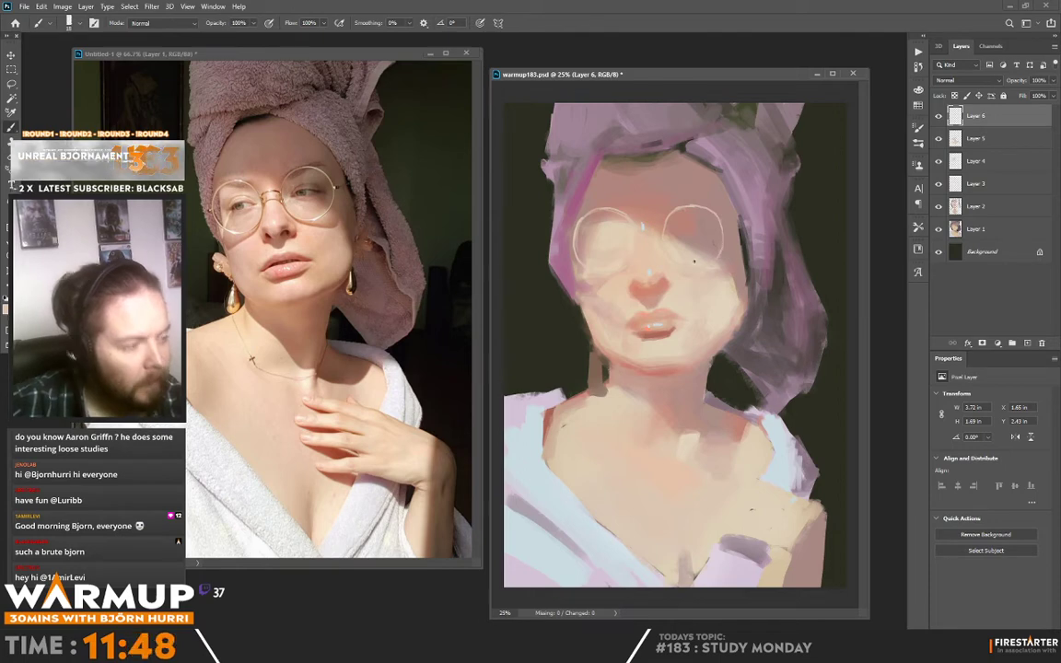
# Flip both the painting and the reference photo horizontally.
pyautogui.hotkey('ctrl', 'shift', 'h')
pyautogui.click(424, 371)
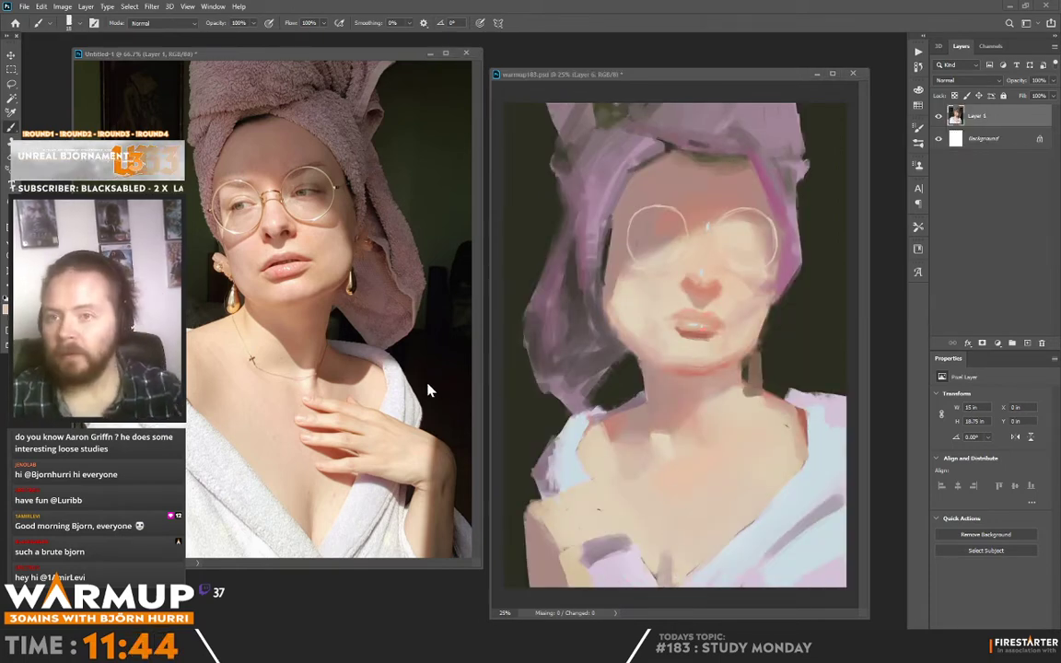
pyautogui.hotkey('ctrl', 'shift', 'h')
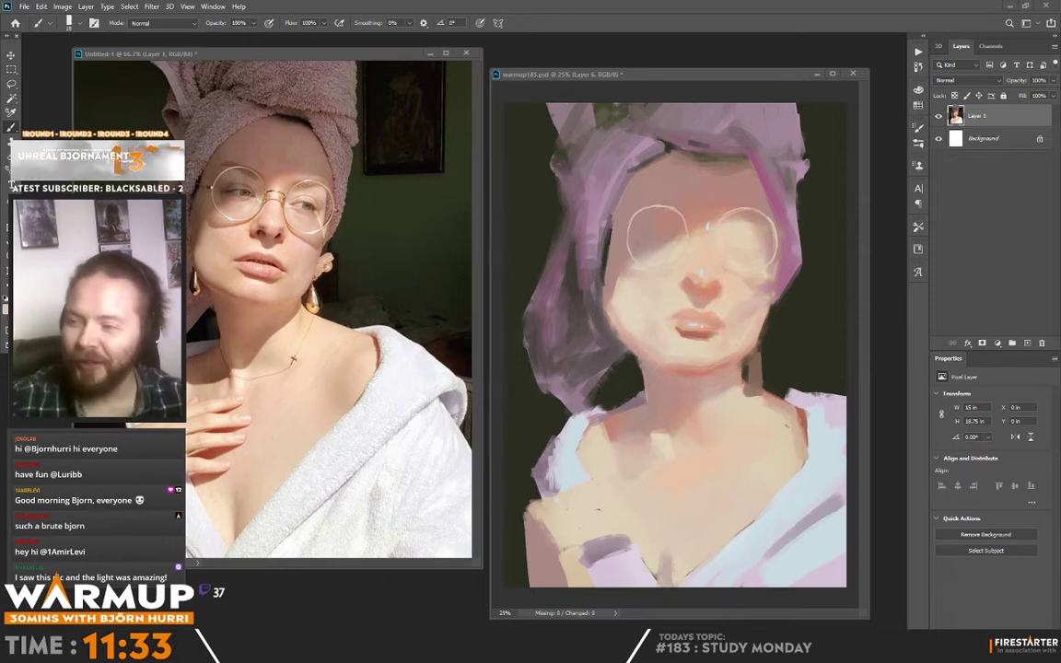
# Erase and redraw the rims of the glasses in the mirrored painting, adding the small hinge beside the shaded lens.
pyautogui.click(626, 260)
pyautogui.press('e')
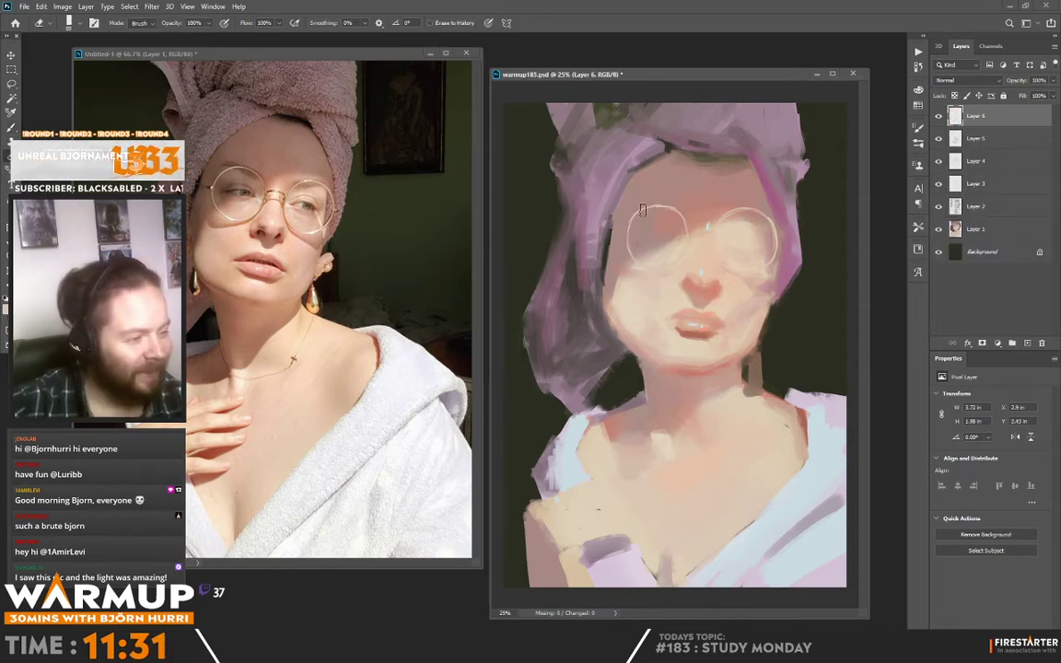
pyautogui.press('b')
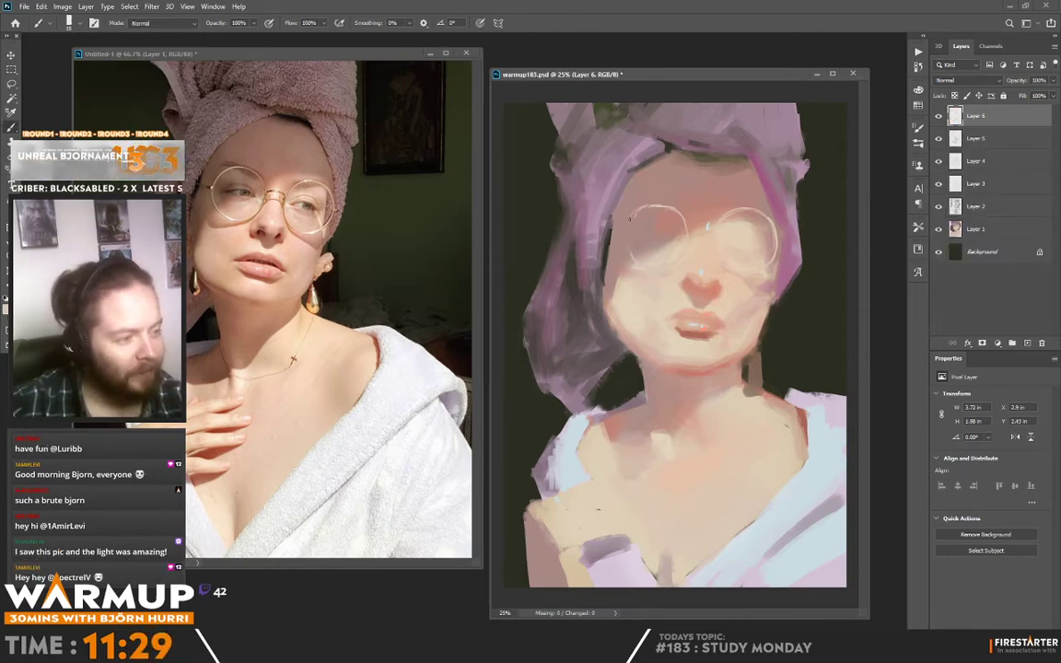
pyautogui.press('e')
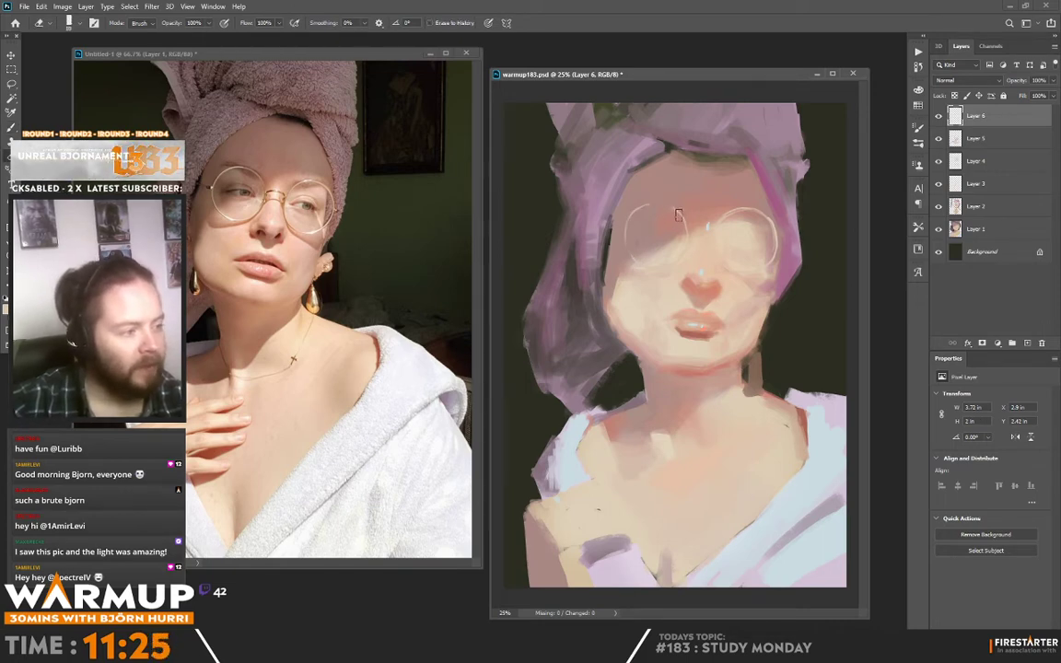
pyautogui.press('b')
pyautogui.press('e')
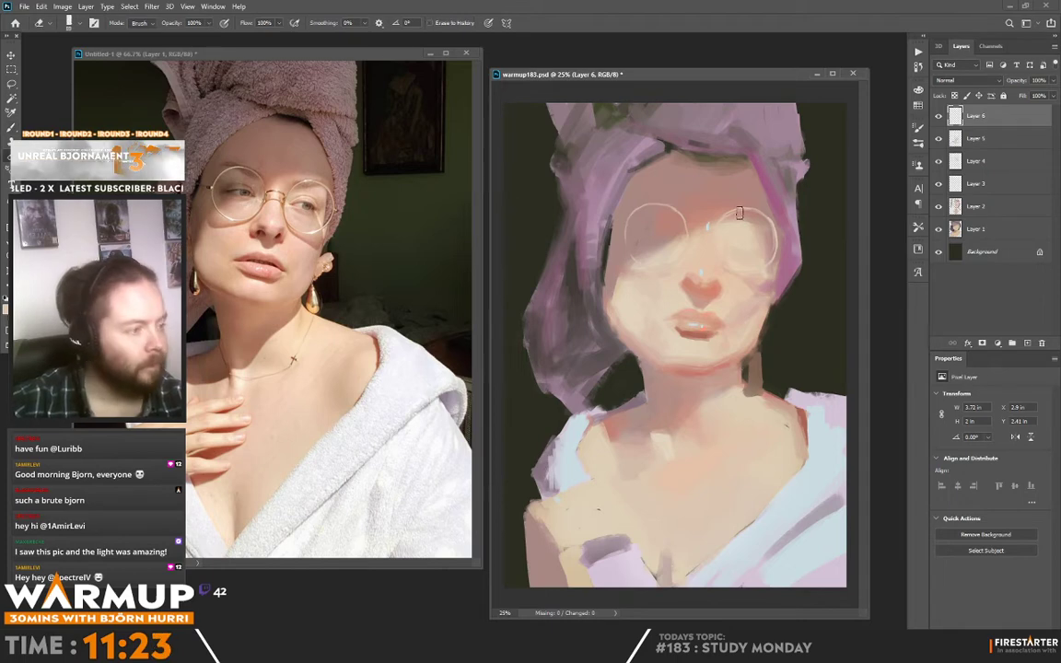
pyautogui.press('b')
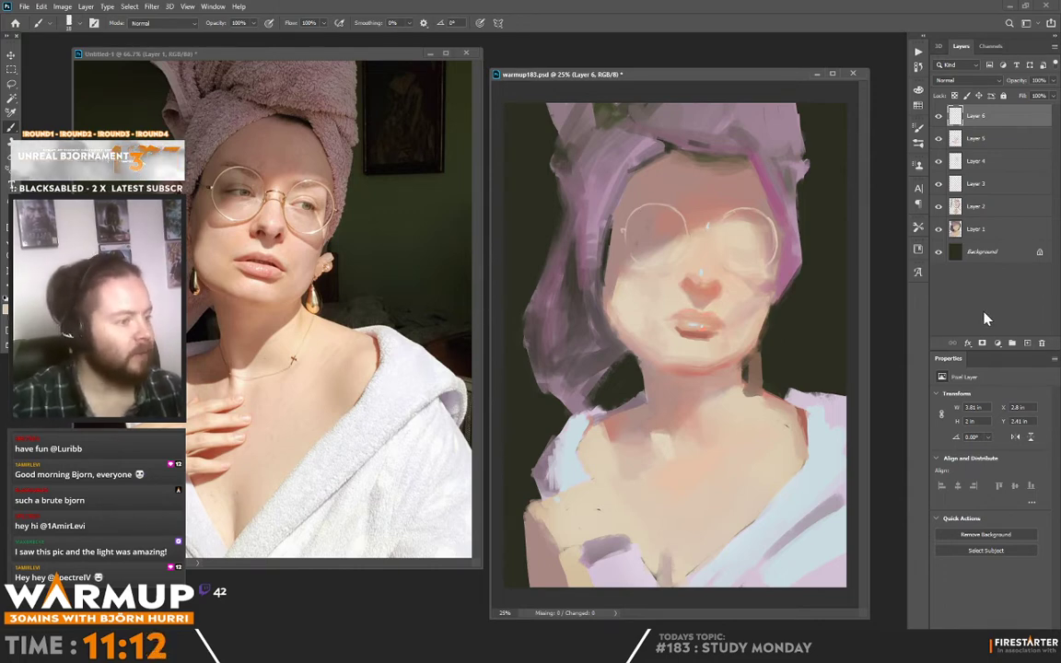
# Add a layer clipped to the glasses layer and recolor both lens rims with a larger brush and sampled tones.
pyautogui.hotkey('ctrl', 'shift', 'alt', 'n')
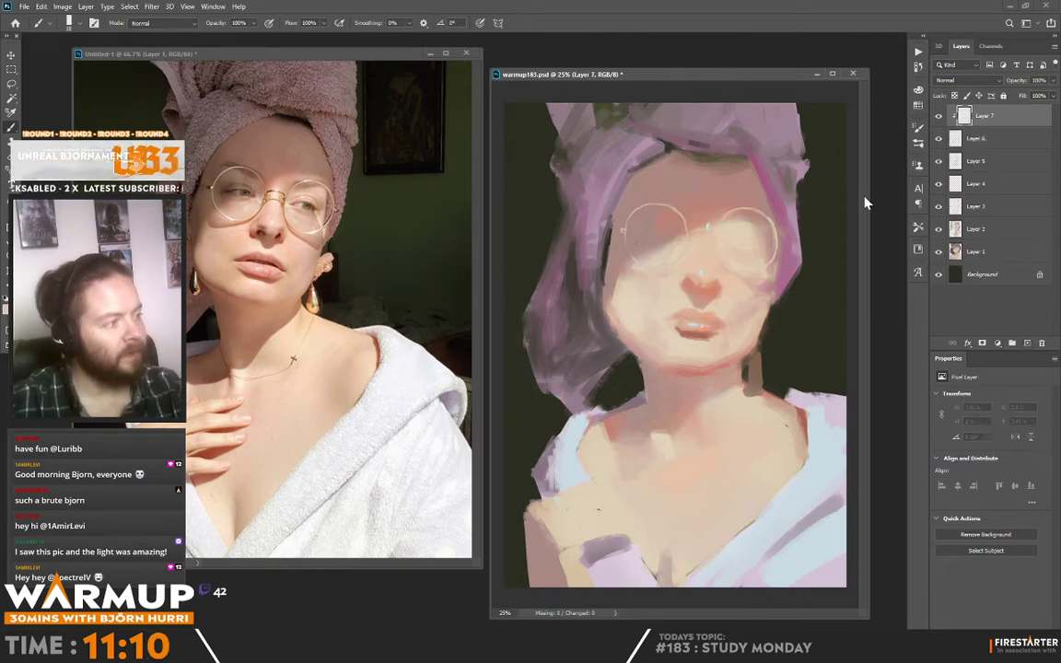
pyautogui.rightClick(678, 260)
pyautogui.click(771, 177)
pyautogui.keyDown('alt'); pyautogui.click(613, 398); pyautogui.keyUp('alt')
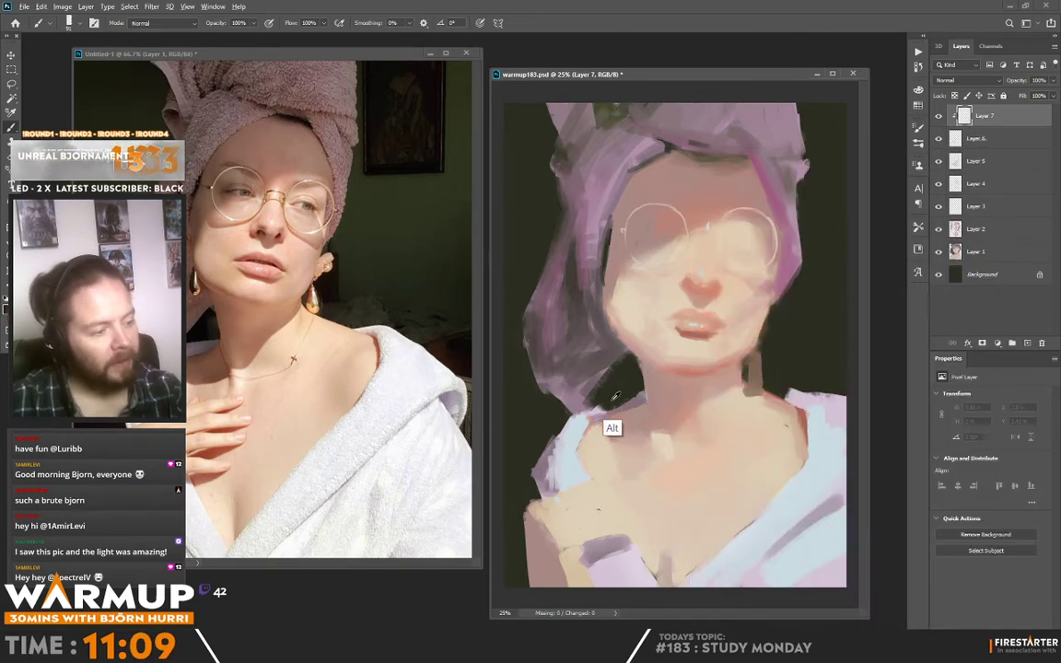
pyautogui.keyDown('alt'); pyautogui.click(613, 421); pyautogui.keyUp('alt')
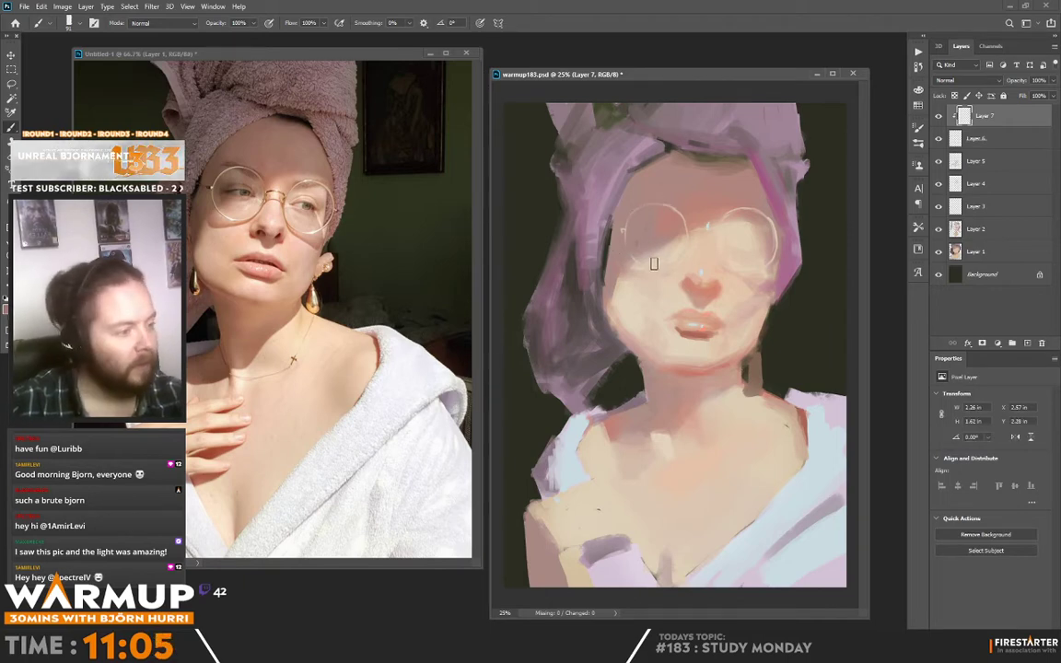
pyautogui.keyDown('alt'); pyautogui.click(685, 246); pyautogui.keyUp('alt')
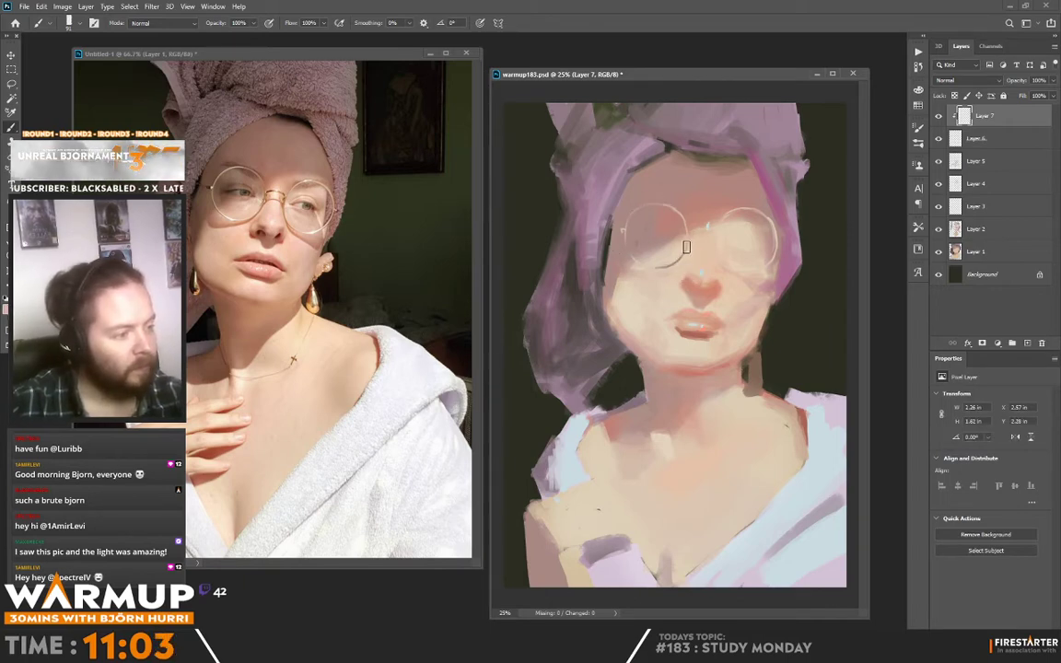
pyautogui.keyDown('alt'); pyautogui.click(664, 264); pyautogui.keyUp('alt')
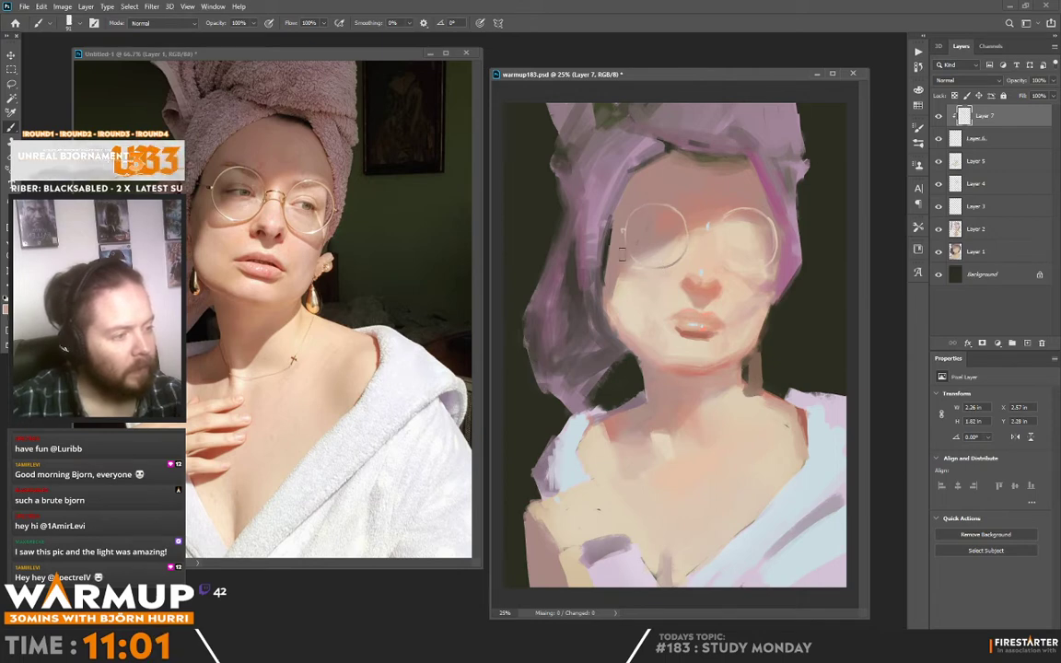
pyautogui.moveTo(722, 217)
pyautogui.mouseDown()
pyautogui.moveTo(717, 256)
pyautogui.moveTo(736, 276)
pyautogui.mouseUp()
pyautogui.moveTo(712, 236)
pyautogui.mouseDown()
pyautogui.moveTo(774, 265)
pyautogui.moveTo(782, 247)
pyautogui.moveTo(778, 271)
pyautogui.mouseUp()
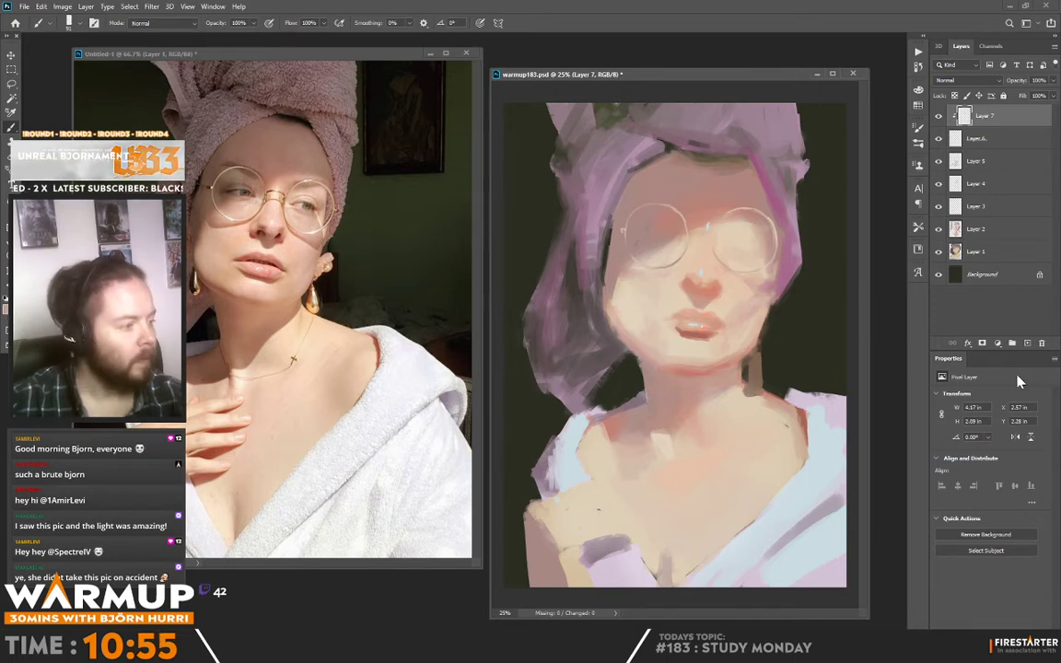
# Add another clipped layer, shrink the brush, and paint bright highlights and sampled skin accents along both lens rims.
pyautogui.click(1025, 343)
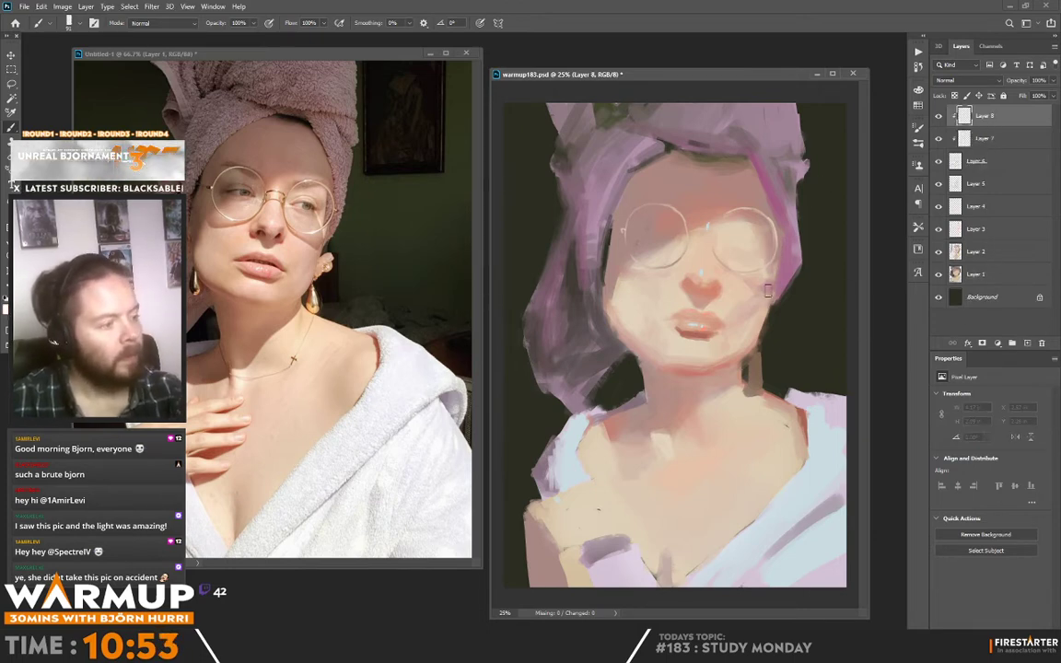
pyautogui.rightClick(717, 149)
pyautogui.moveTo(777, 173); pyautogui.dragTo(780, 173)
pyautogui.press('Return')
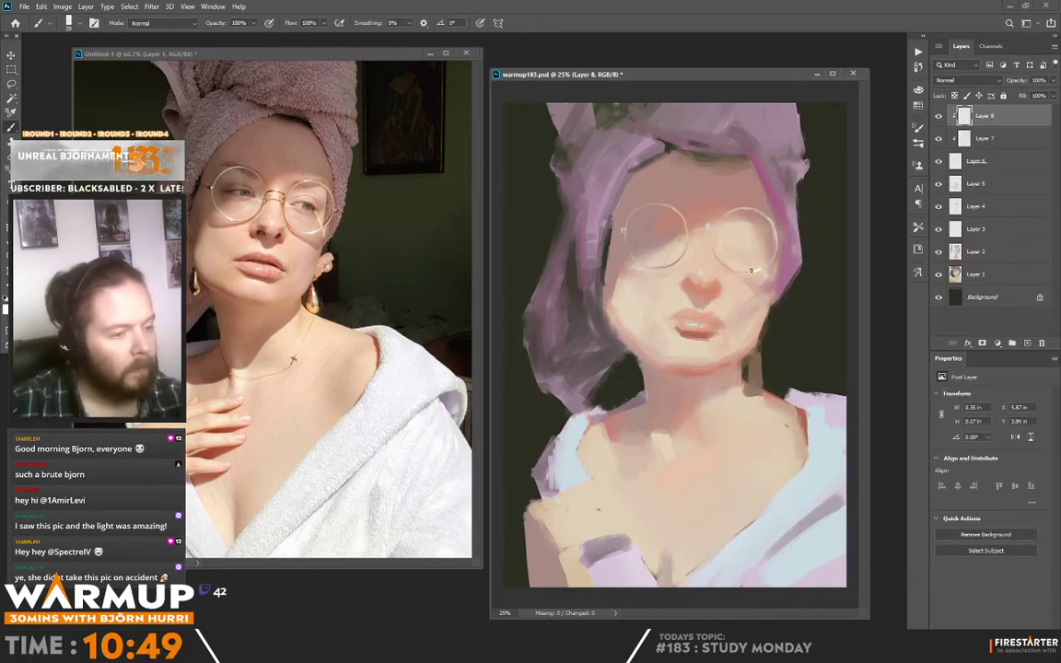
pyautogui.click(743, 208)
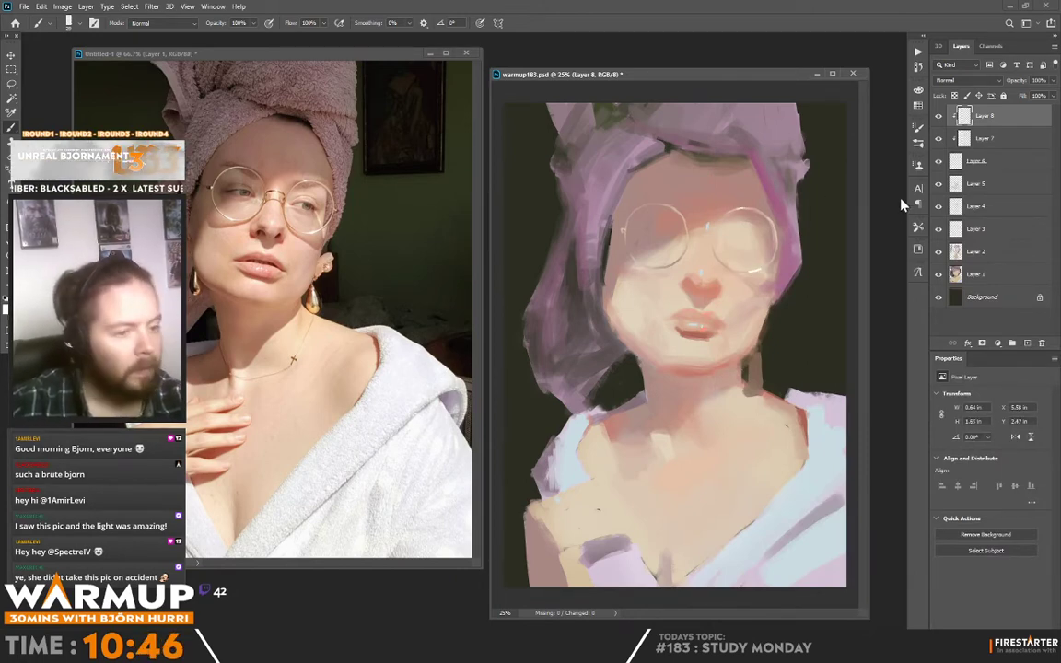
pyautogui.click(644, 262)
pyautogui.click(635, 257)
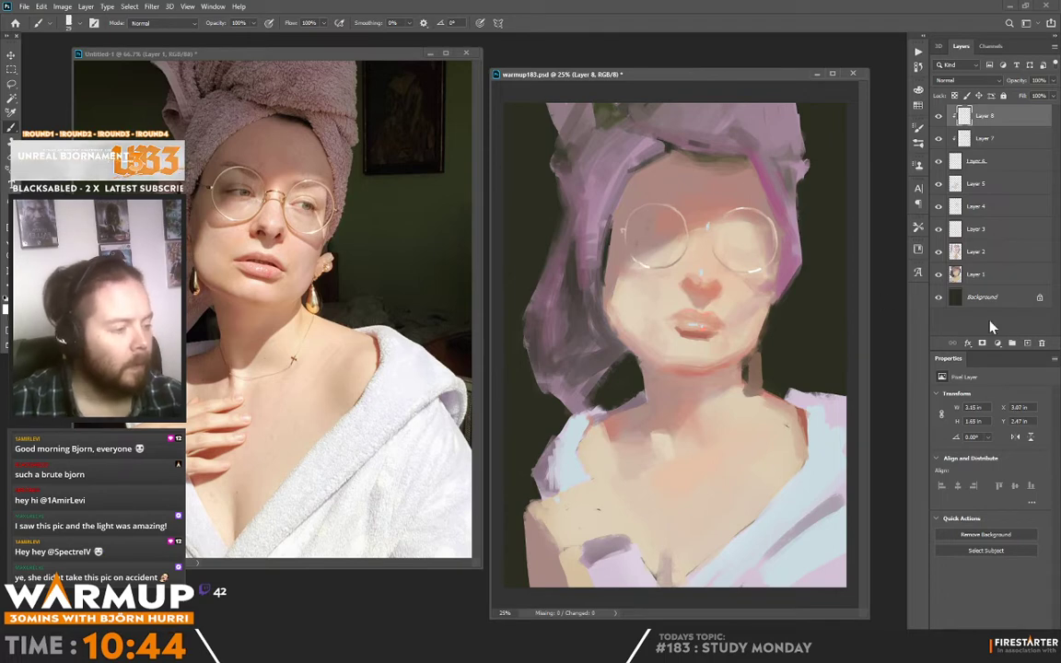
pyautogui.keyDown('alt'); pyautogui.click(717, 272); pyautogui.keyUp('alt')
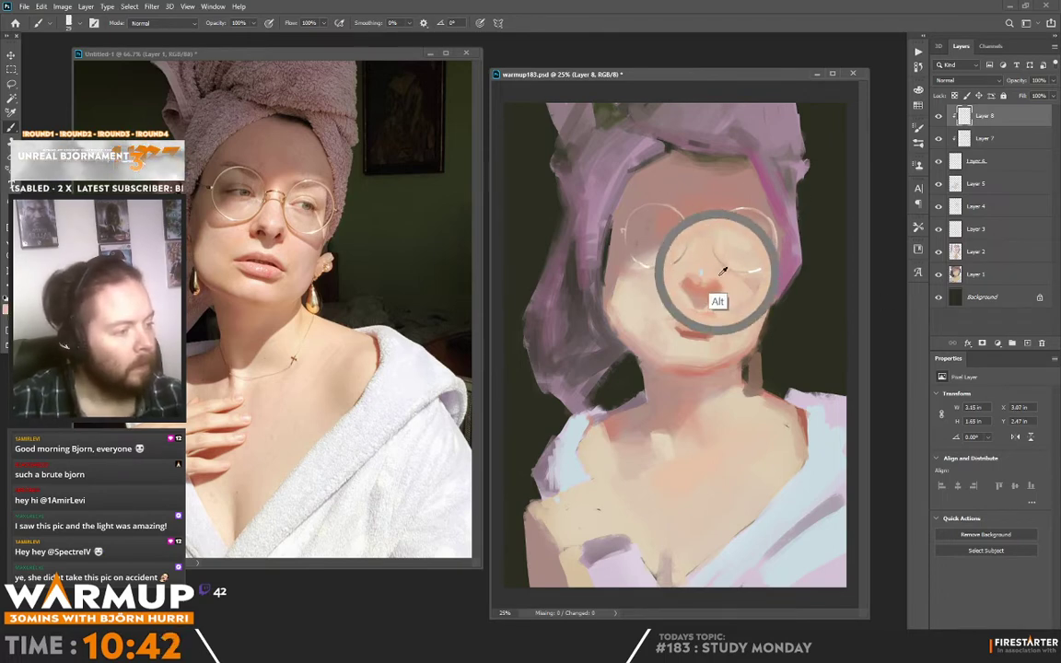
pyautogui.click(654, 204)
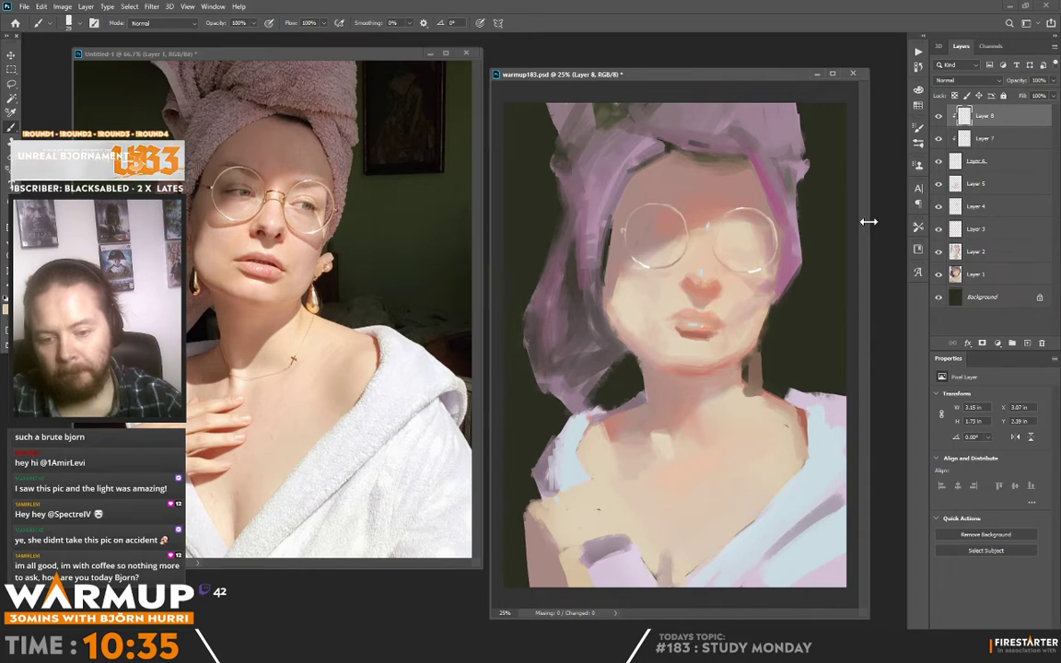
# Add a new layer, place it beneath the glasses layer, and paint sampled tones along the temple beside the shaded lens.
pyautogui.click(1027, 343)
pyautogui.keyDown('alt'); pyautogui.click(604, 247); pyautogui.keyUp('alt')
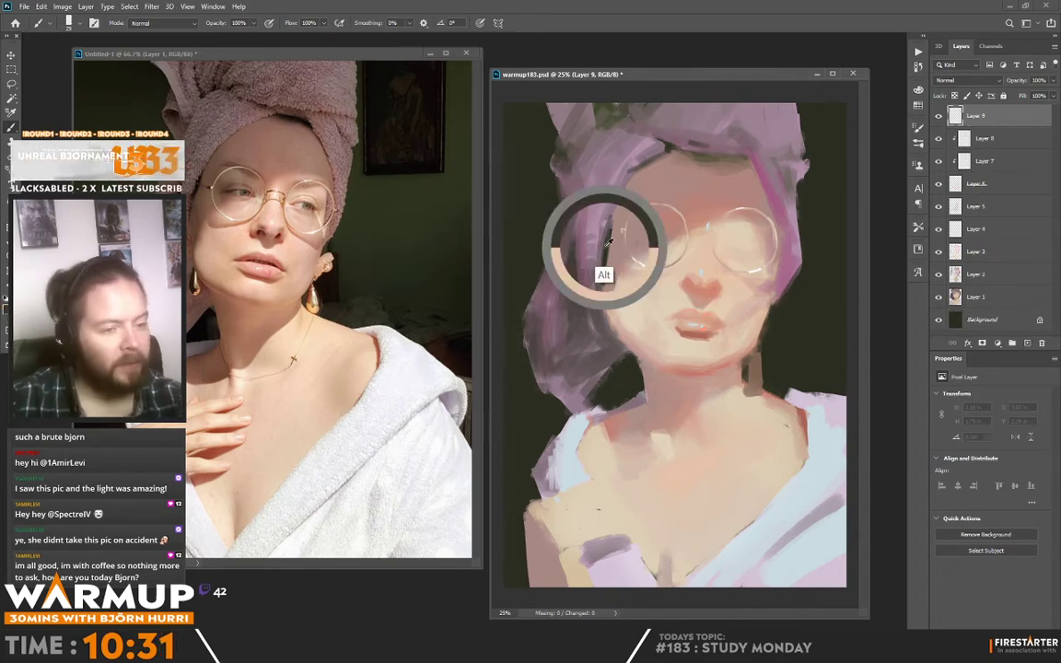
pyautogui.rightClick(680, 248)
pyautogui.click(674, 163)
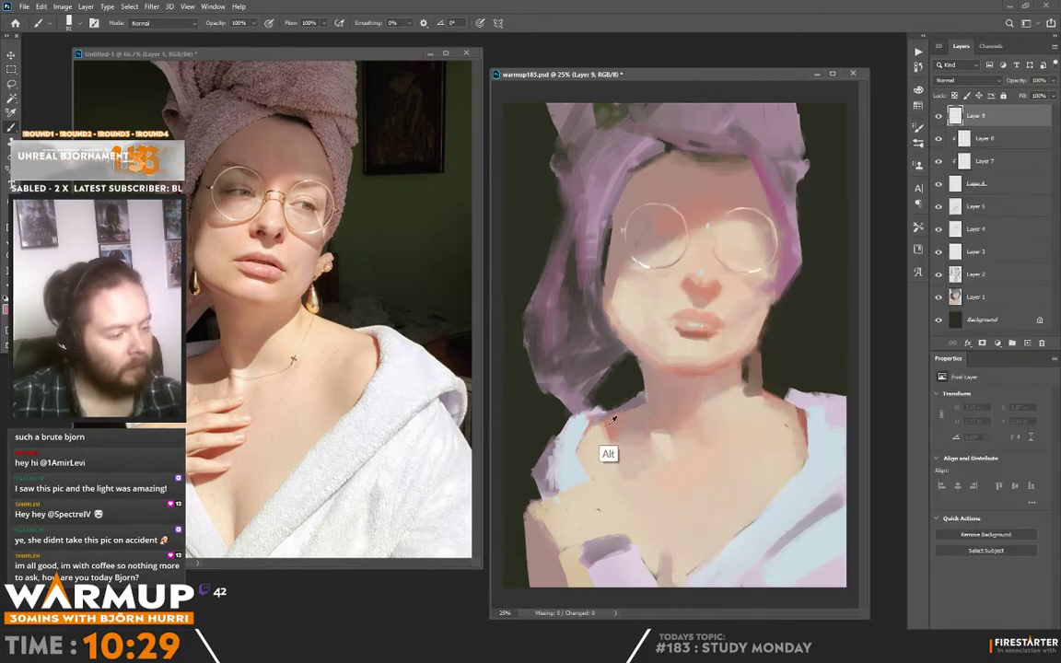
pyautogui.keyDown('alt'); pyautogui.click(606, 421); pyautogui.keyUp('alt')
pyautogui.keyDown('alt'); pyautogui.click(687, 320); pyautogui.keyUp('alt')
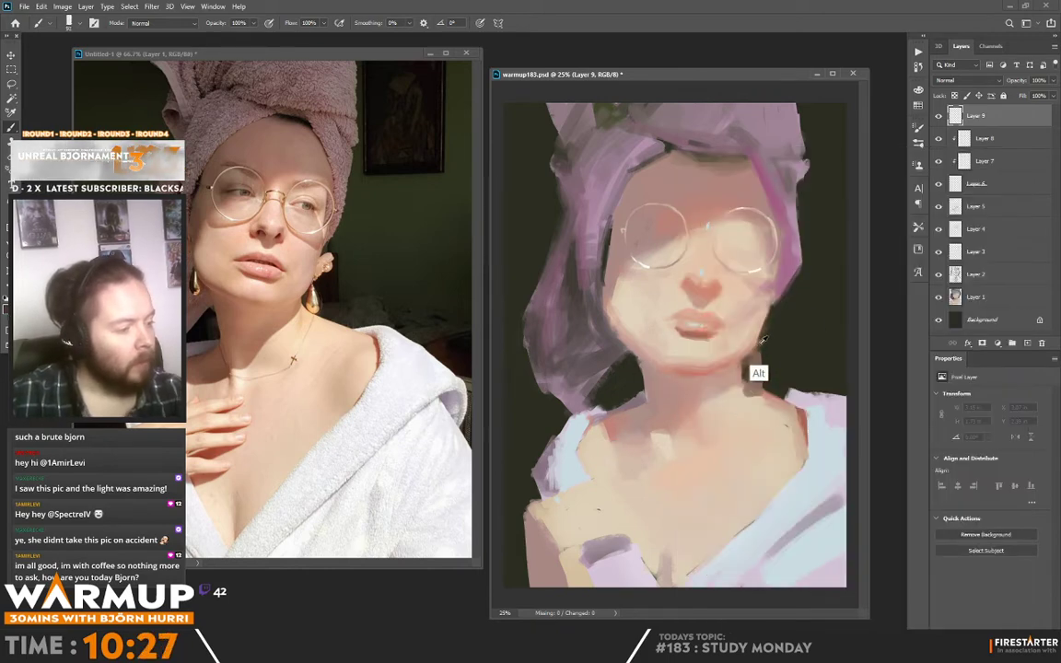
pyautogui.keyDown('alt'); pyautogui.click(685, 300); pyautogui.keyUp('alt')
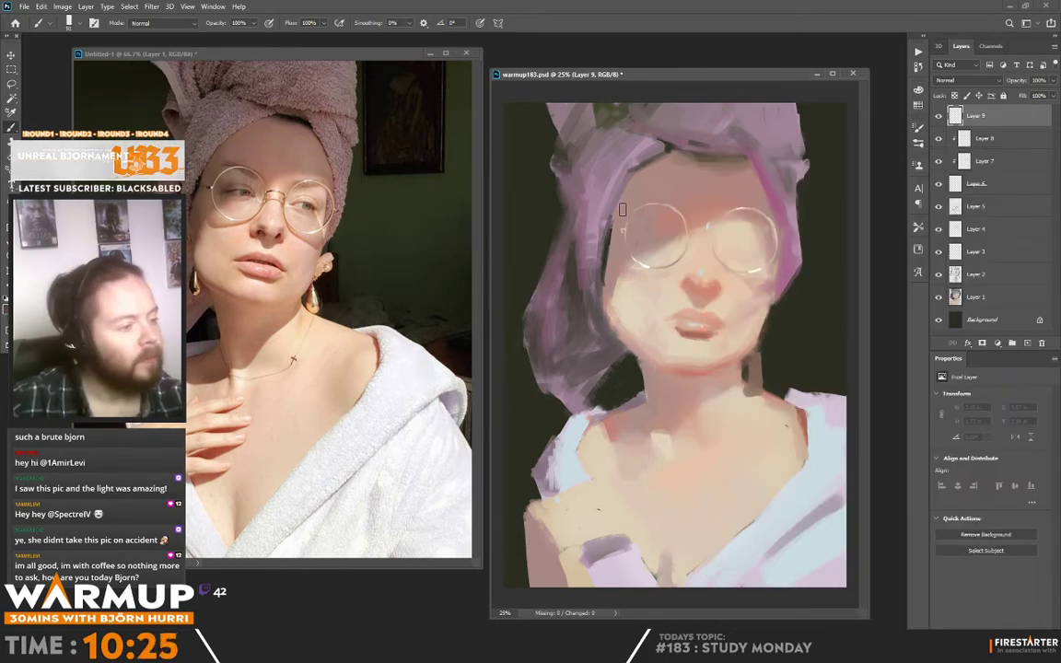
pyautogui.moveTo(623, 211); pyautogui.dragTo(612, 241)
pyautogui.moveTo(985, 116); pyautogui.dragTo(987, 190)
pyautogui.moveTo(626, 221); pyautogui.dragTo(605, 291)
pyautogui.moveTo(625, 193)
pyautogui.mouseDown()
pyautogui.moveTo(617, 227)
pyautogui.moveTo(627, 230)
pyautogui.mouseUp()
# Shrink the brush and paint the eyes behind both lenses, using a sampled lip red for the sunlit one.
pyautogui.rightClick(634, 235)
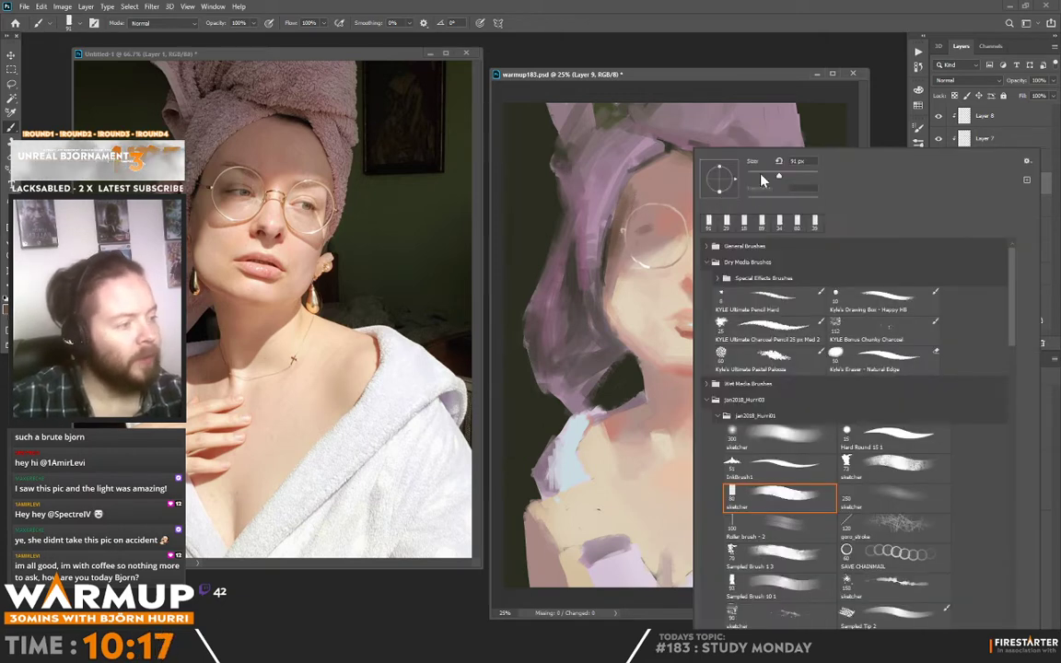
pyautogui.moveTo(639, 231); pyautogui.dragTo(657, 226)
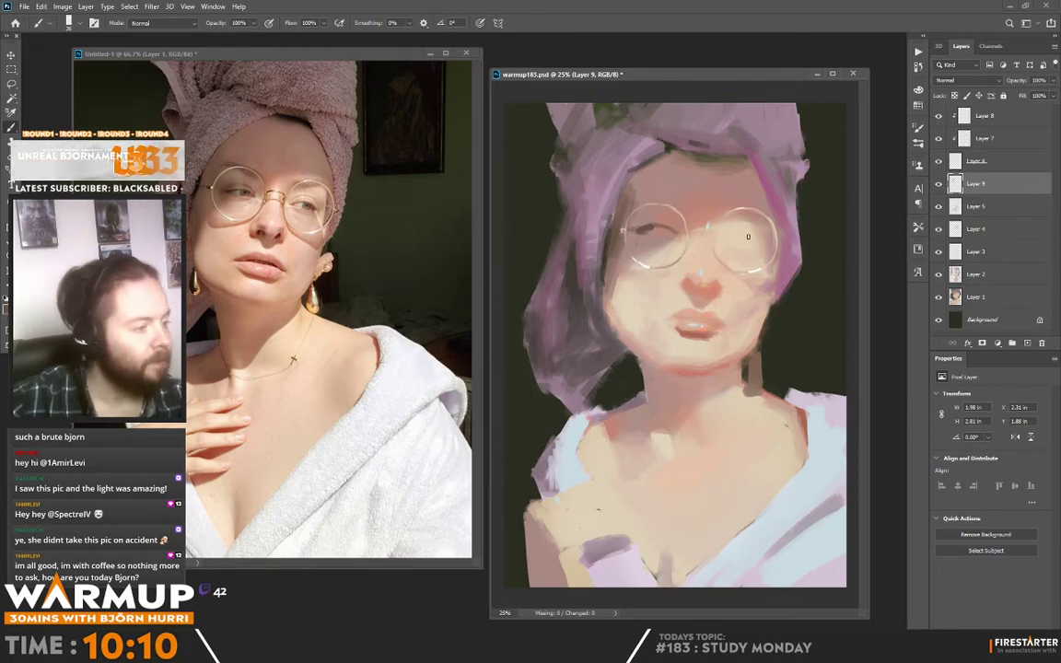
pyautogui.keyDown('alt'); pyautogui.click(698, 319); pyautogui.keyUp('alt')
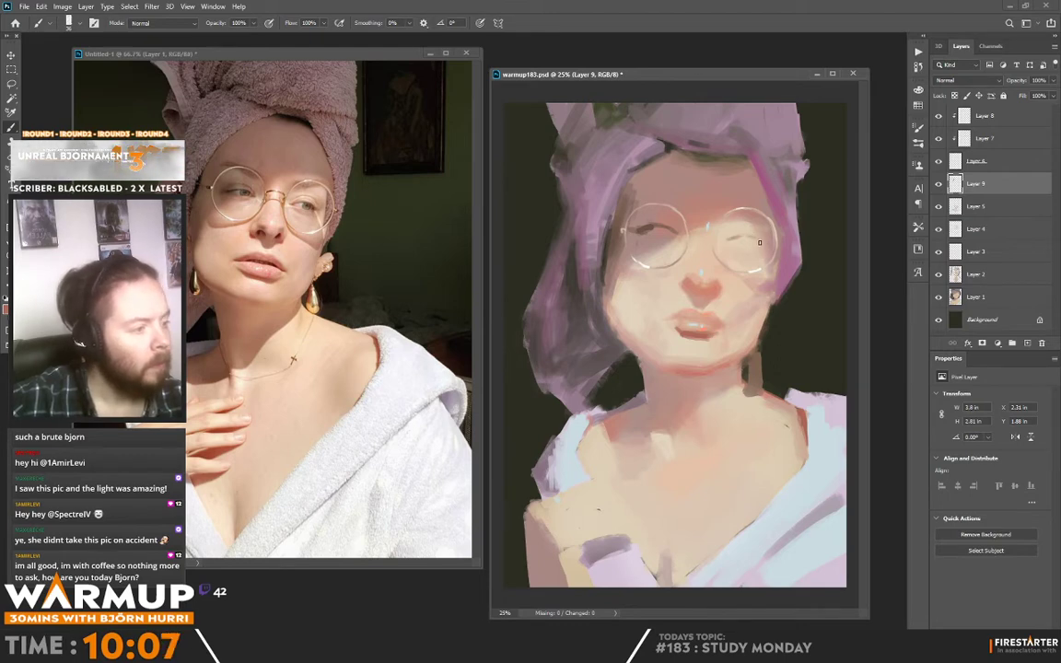
pyautogui.moveTo(752, 237); pyautogui.dragTo(760, 243)
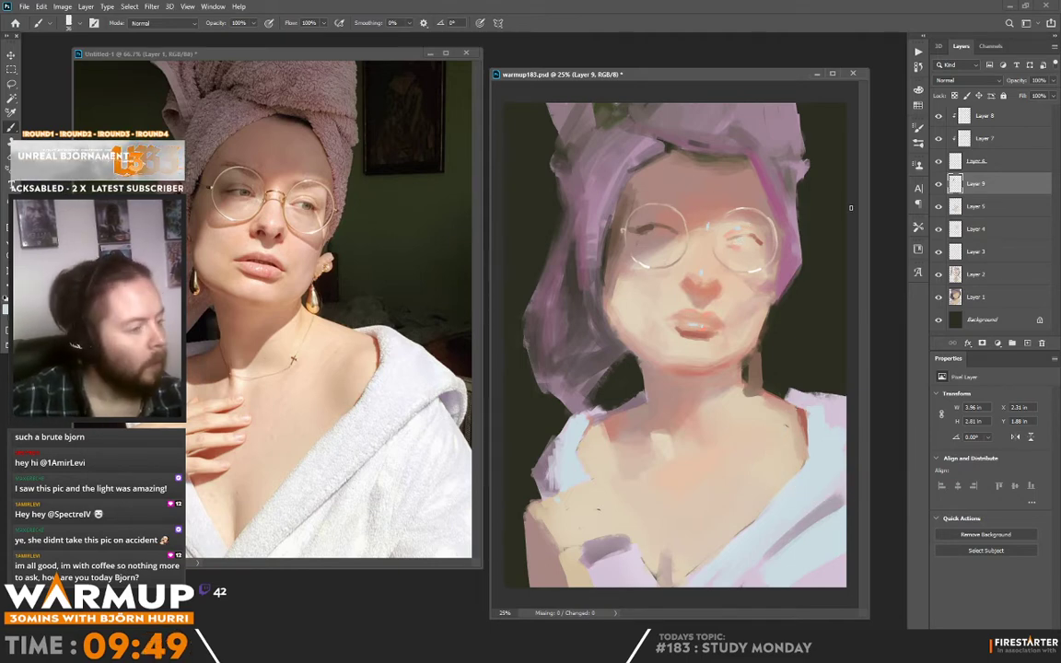
# Sample further tones from the painting and darken the iris and lid of the eye behind the shaded lens.
pyautogui.keyDown('alt'); pyautogui.click(757, 348); pyautogui.keyUp('alt')
pyautogui.moveTo(756, 351); pyautogui.dragTo(680, 316)
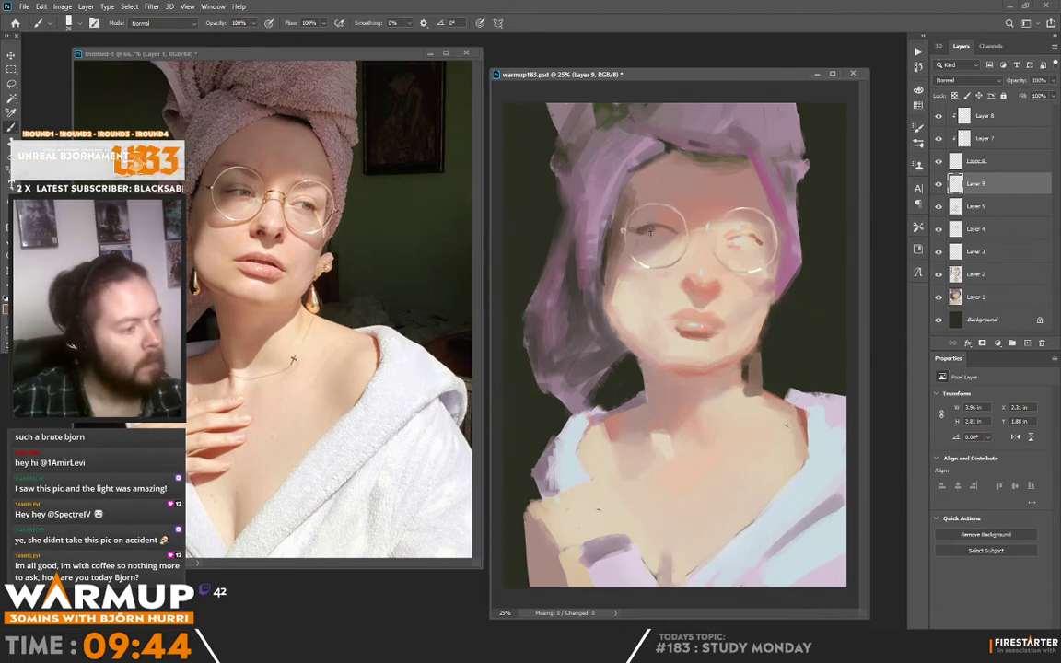
pyautogui.keyDown('alt'); pyautogui.click(627, 147); pyautogui.keyUp('alt')
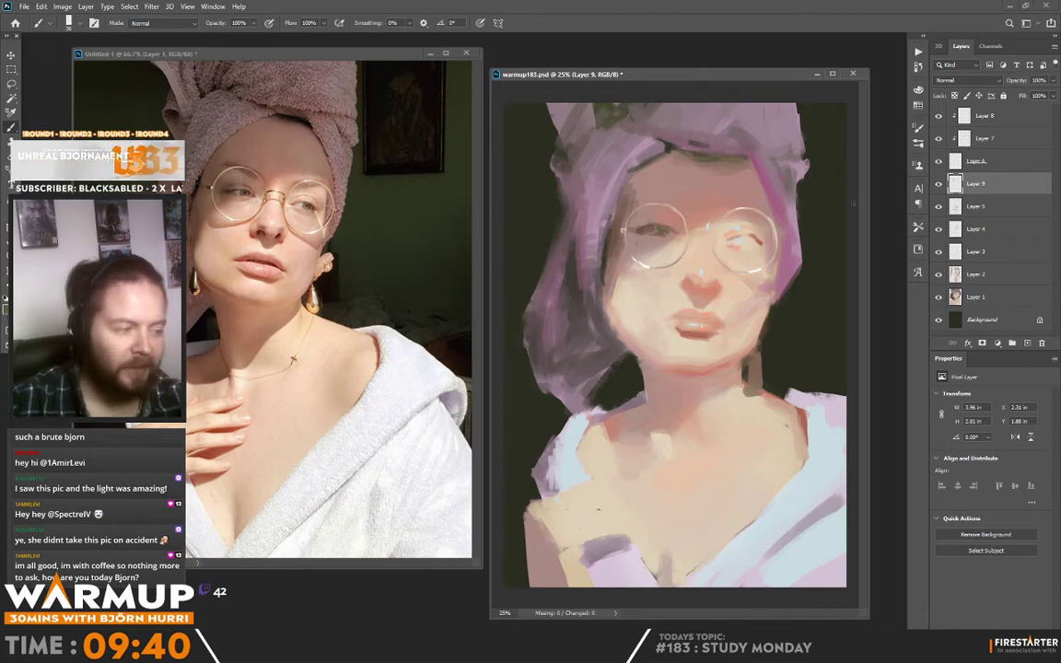
# Refine the lit eye behind the glasses and paint its eyebrow using colours sampled from the portrait.
pyautogui.keyDown('alt'); pyautogui.click(754, 242); pyautogui.keyUp('alt')
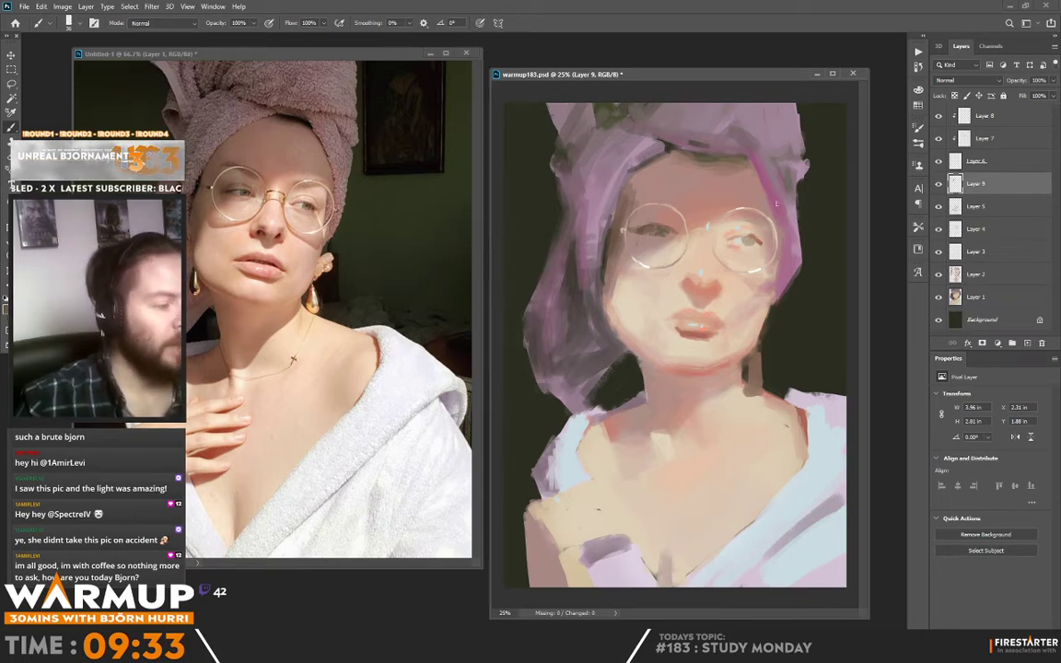
pyautogui.keyDown('alt'); pyautogui.click(746, 235); pyautogui.keyUp('alt')
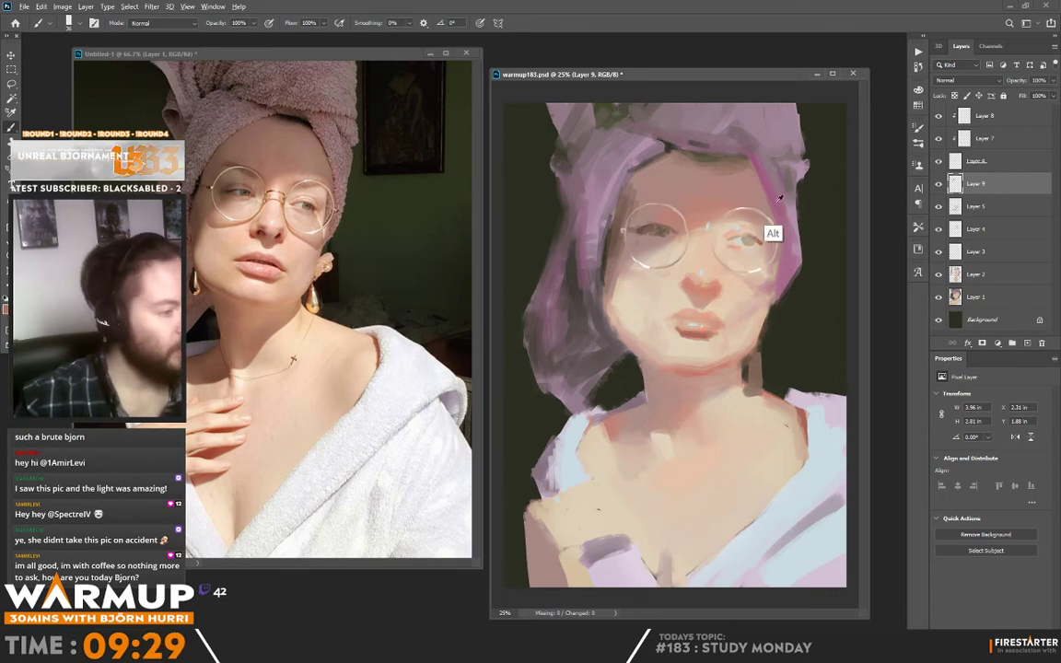
pyautogui.keyDown('alt'); pyautogui.click(619, 241); pyautogui.keyUp('alt')
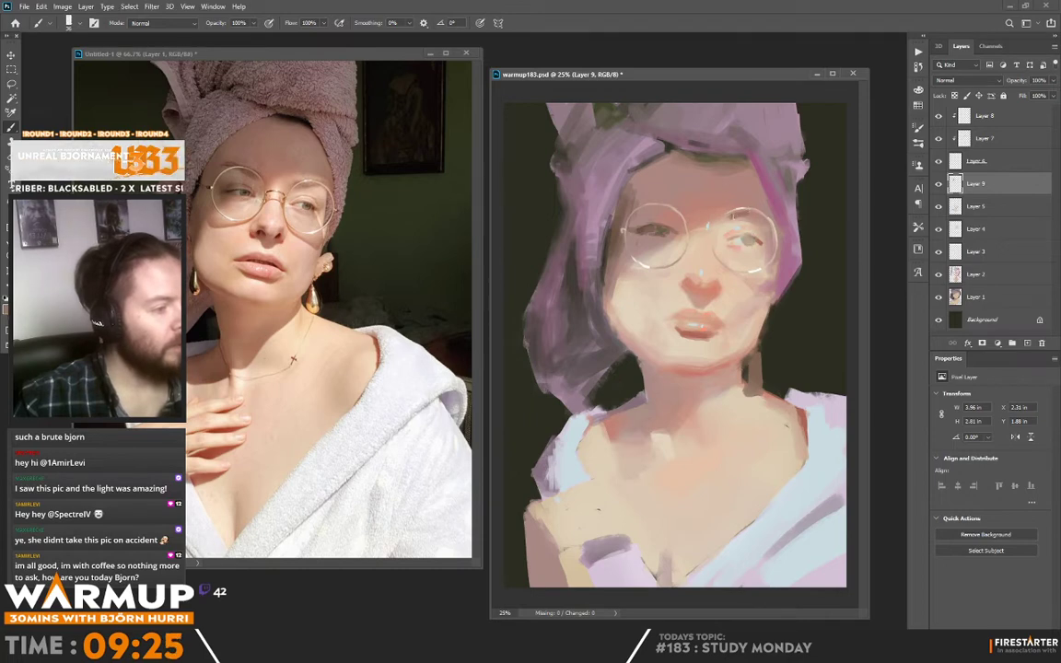
pyautogui.click(760, 207)
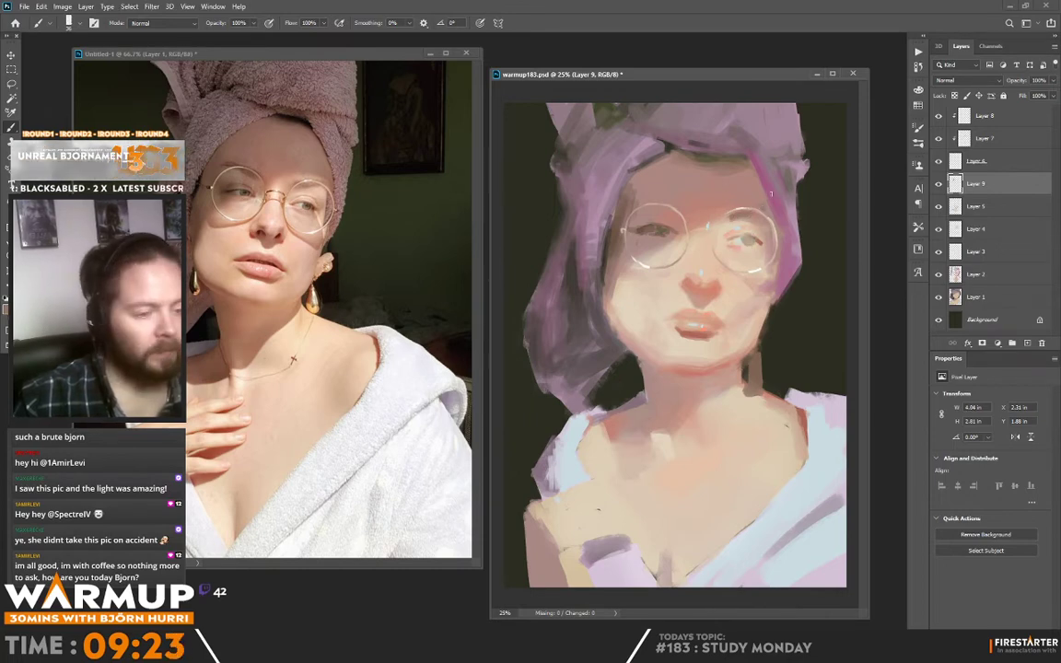
pyautogui.keyDown('alt'); pyautogui.click(710, 226); pyautogui.keyUp('alt')
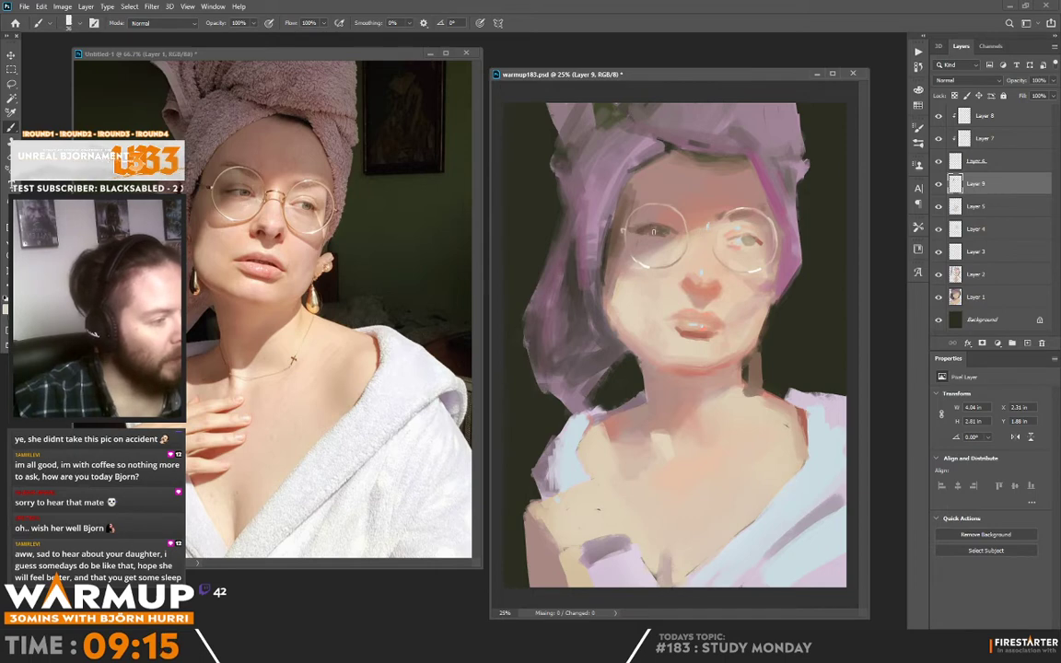
# Refine the shaded eye behind the glasses and add its eyebrow in a sampled dark tone.
pyautogui.keyDown('alt'); pyautogui.click(651, 230); pyautogui.keyUp('alt')
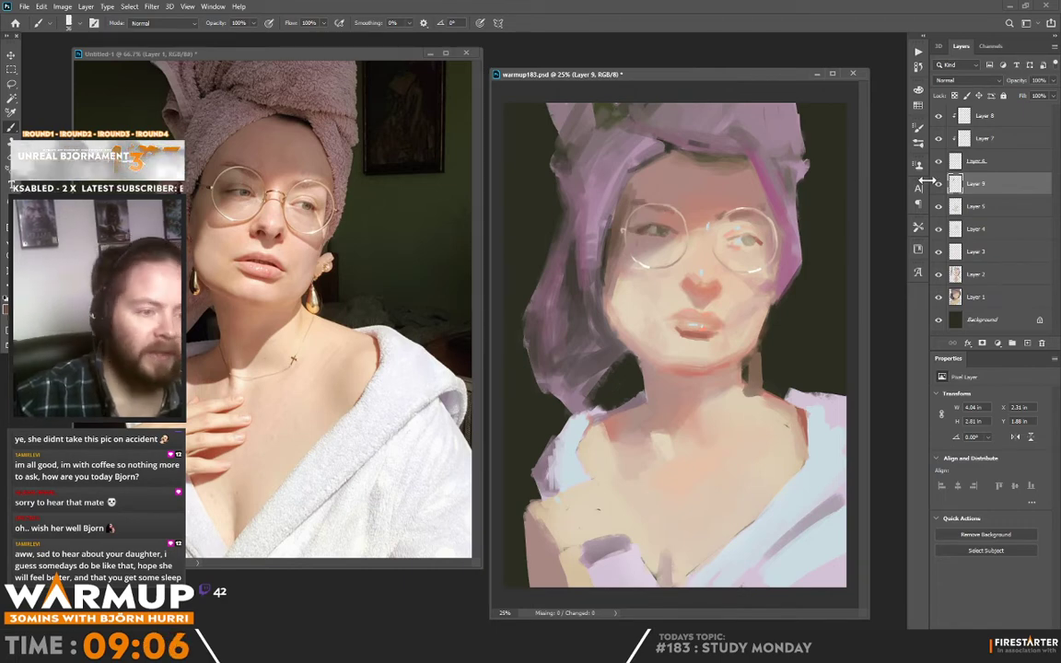
pyautogui.rightClick(743, 199)
pyautogui.press('Escape')
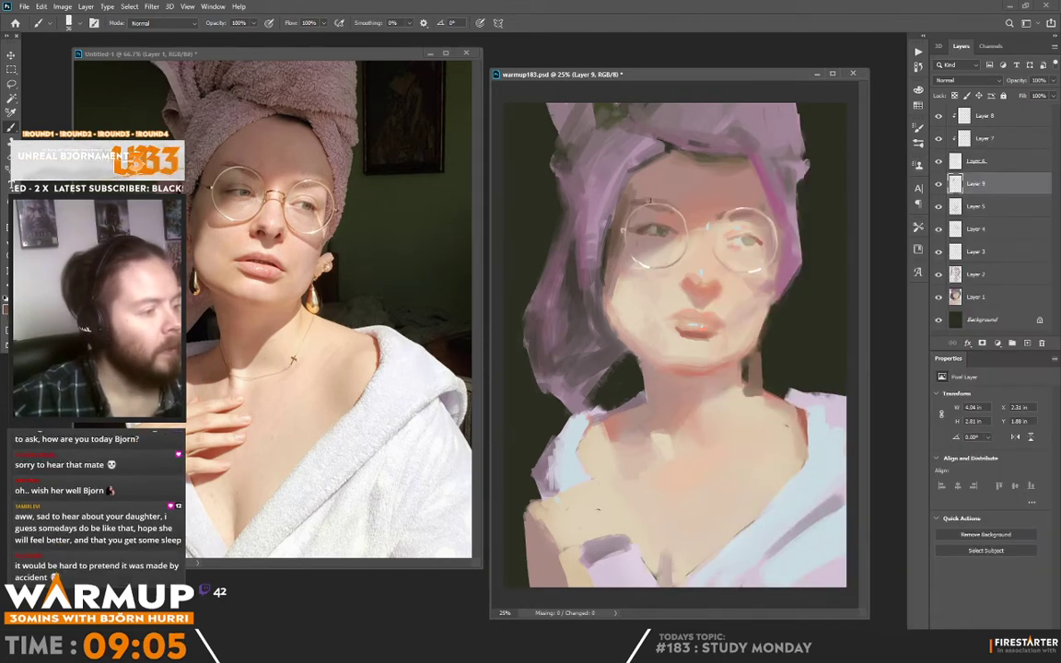
# Set the brush size to 80 px and repaint the shaded forehead with sampled skin tones.
pyautogui.rightClick(713, 184)
pyautogui.click(795, 177)
pyautogui.keyDown('alt'); pyautogui.click(629, 195); pyautogui.keyUp('alt')
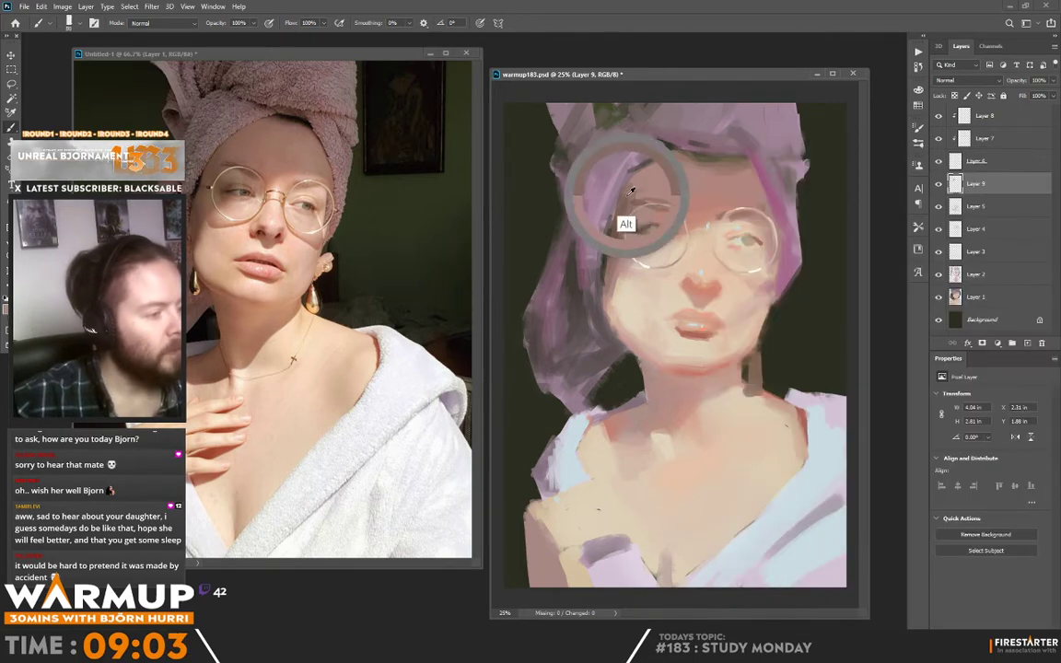
pyautogui.moveTo(639, 173); pyautogui.dragTo(629, 192)
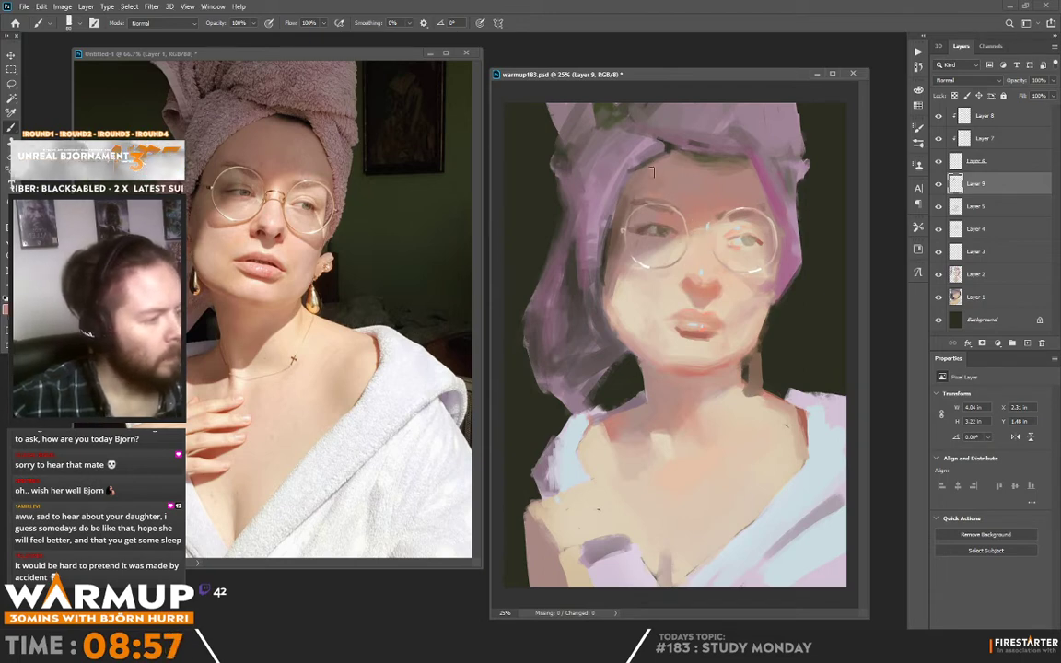
pyautogui.moveTo(652, 172); pyautogui.dragTo(657, 193)
pyautogui.keyDown('alt'); pyautogui.click(816, 468); pyautogui.keyUp('alt')
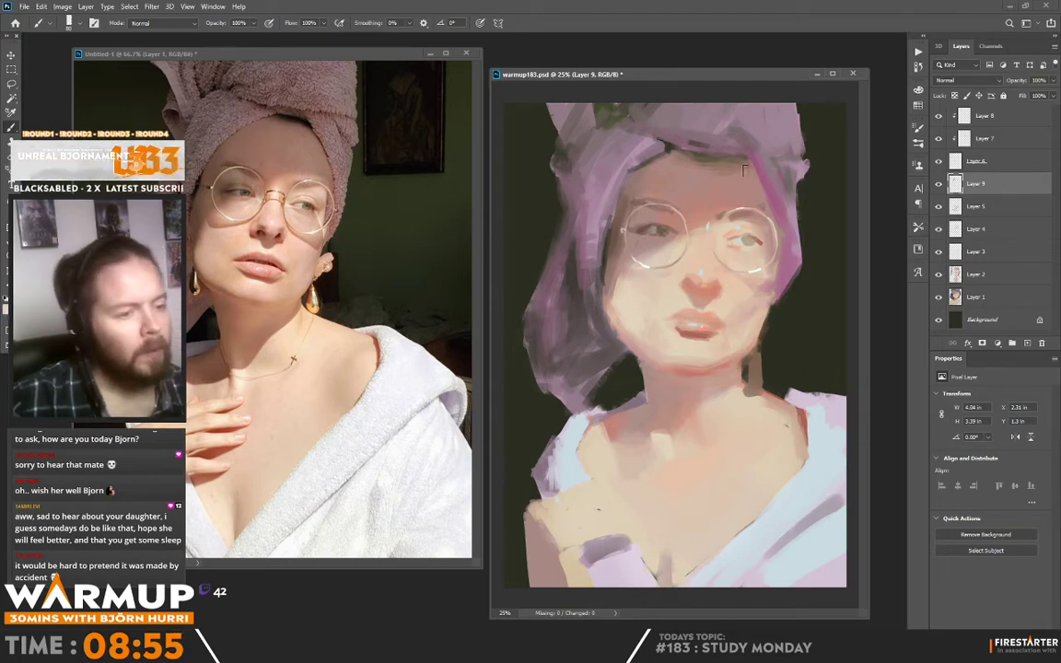
pyautogui.keyDown('alt'); pyautogui.click(656, 175); pyautogui.keyUp('alt')
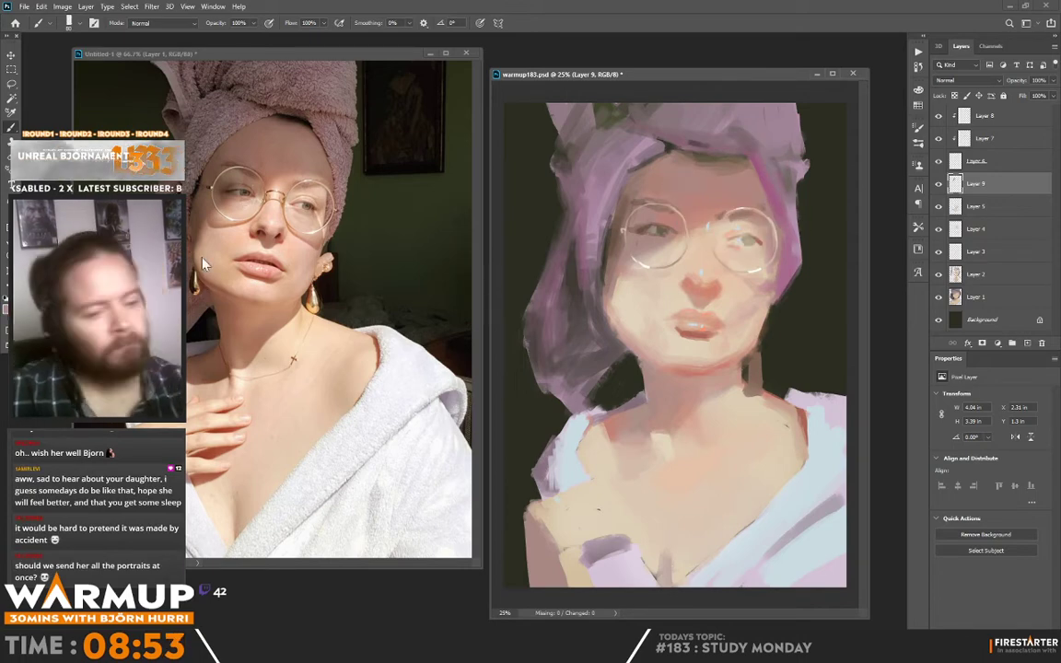
# Set the foreground colour to #ad9f9d and paint a greyish highlight on the forehead below the towel.
pyautogui.click(7, 308)
pyautogui.moveTo(492, 372); pyautogui.dragTo(488, 364)
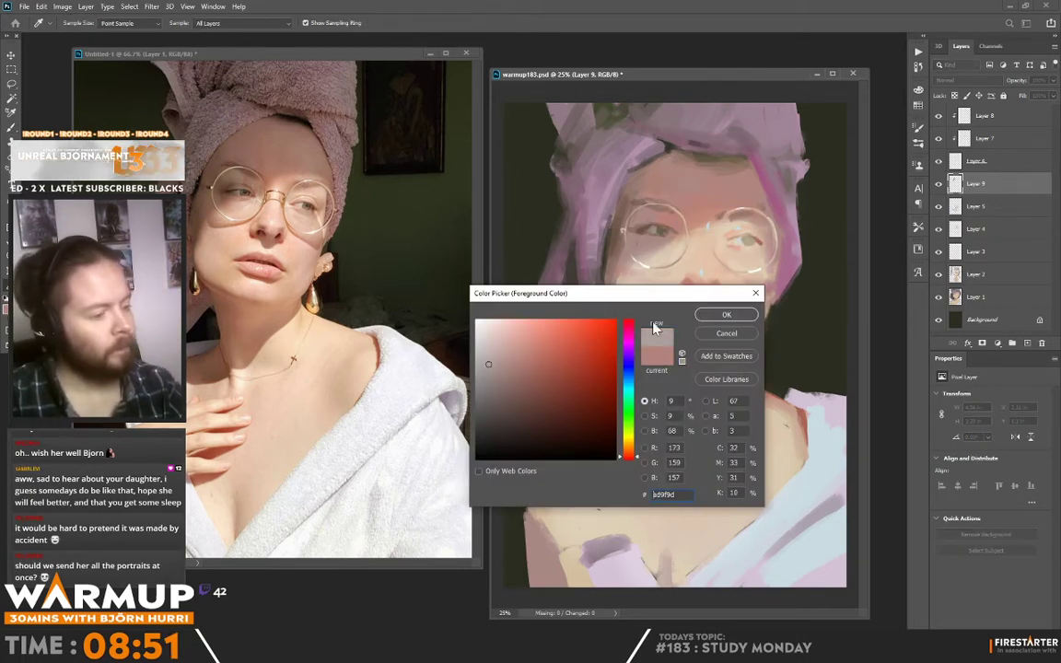
pyautogui.click(726, 316)
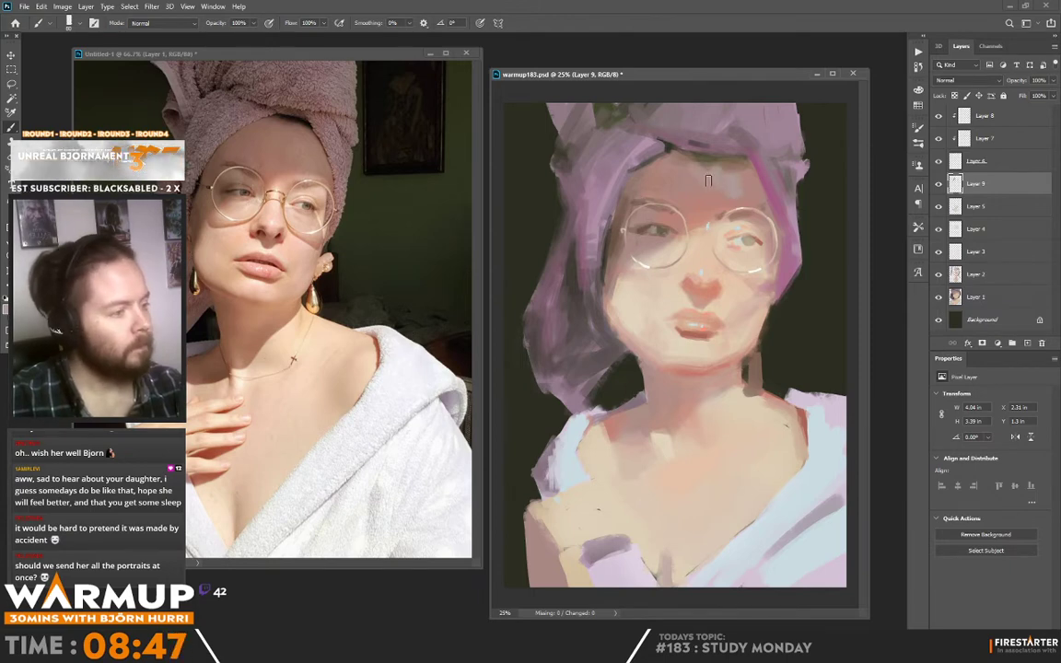
pyautogui.keyDown('alt'); pyautogui.click(702, 188); pyautogui.keyUp('alt')
# Reduce the brush to 34 px and rework the shaded eye, eyelid and eyebrow with sampled skin tones.
pyautogui.rightClick(731, 241)
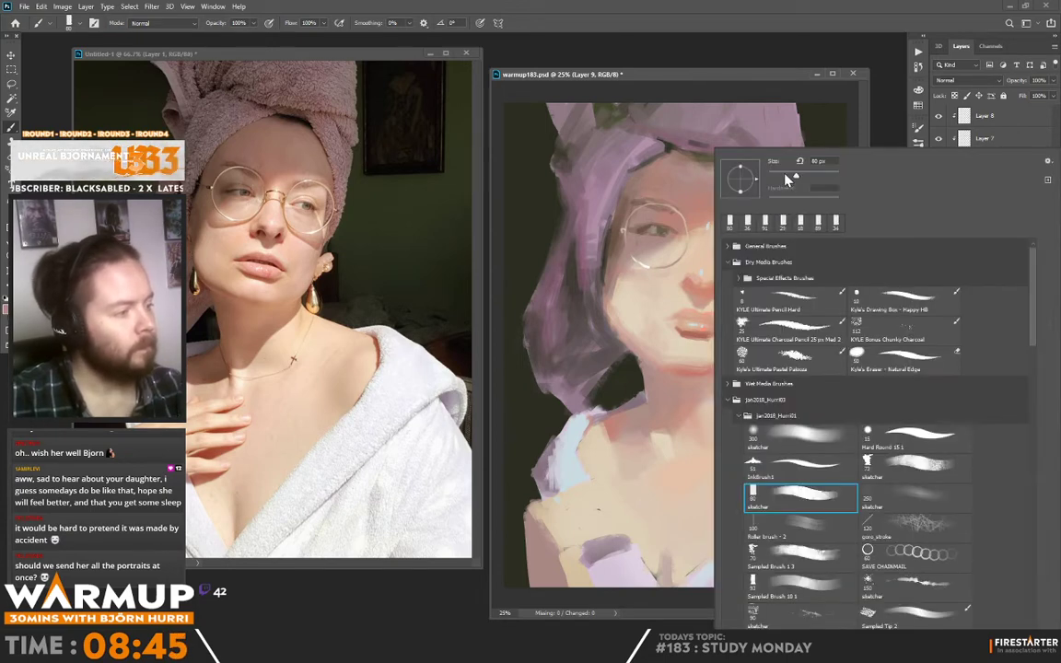
pyautogui.click(784, 173)
pyautogui.keyDown('alt'); pyautogui.click(700, 290); pyautogui.keyUp('alt')
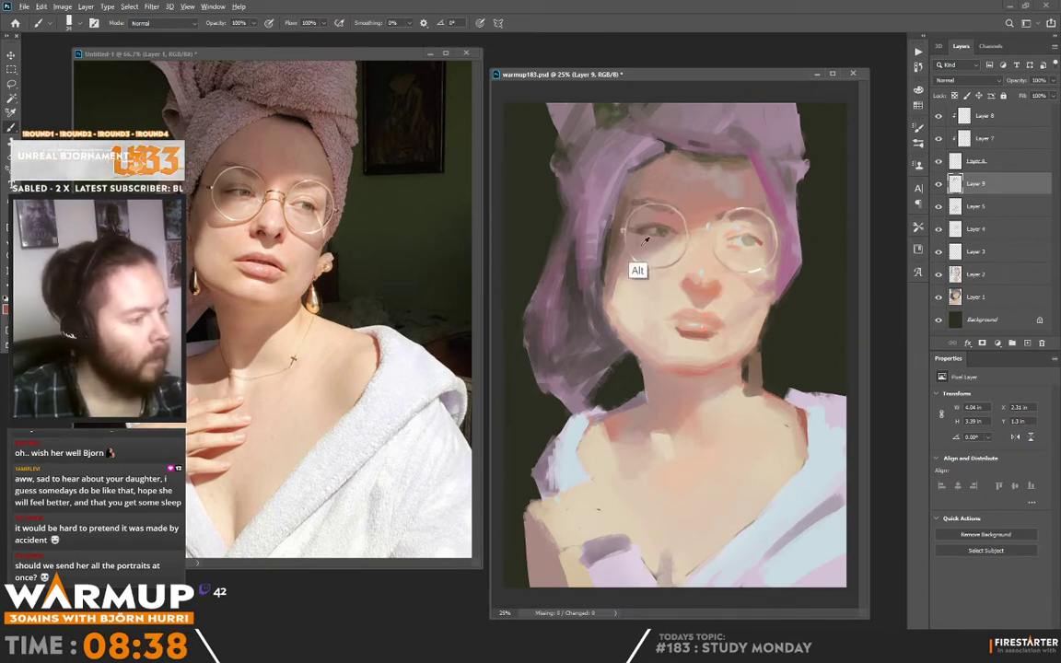
pyautogui.keyDown('alt'); pyautogui.click(655, 223); pyautogui.keyUp('alt')
pyautogui.keyDown('alt'); pyautogui.click(585, 205); pyautogui.keyUp('alt')
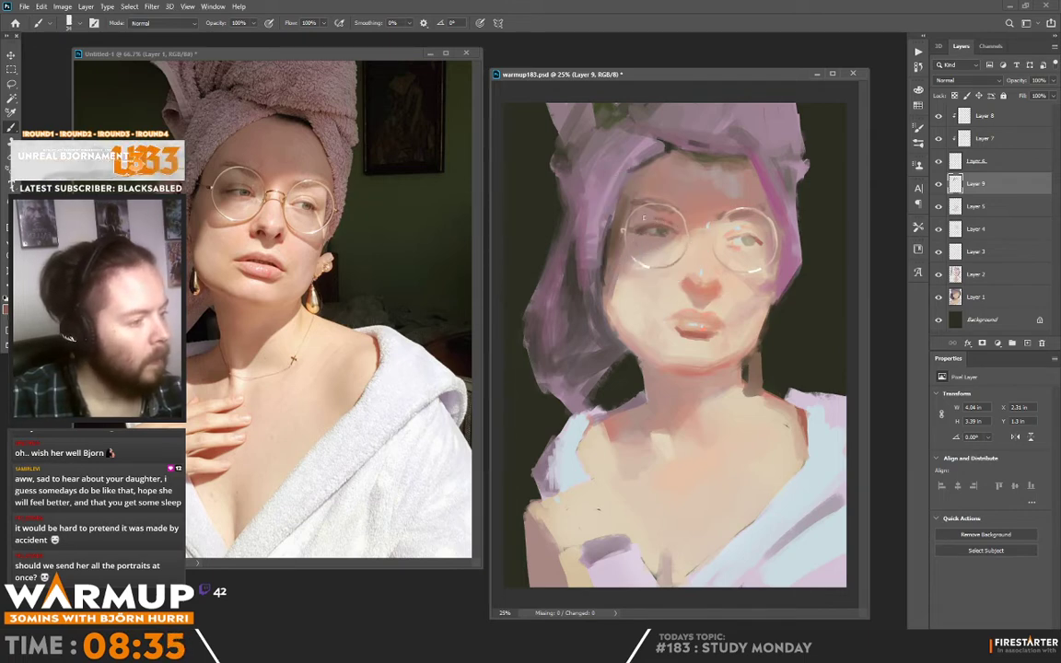
pyautogui.keyDown('alt'); pyautogui.click(645, 217); pyautogui.keyUp('alt')
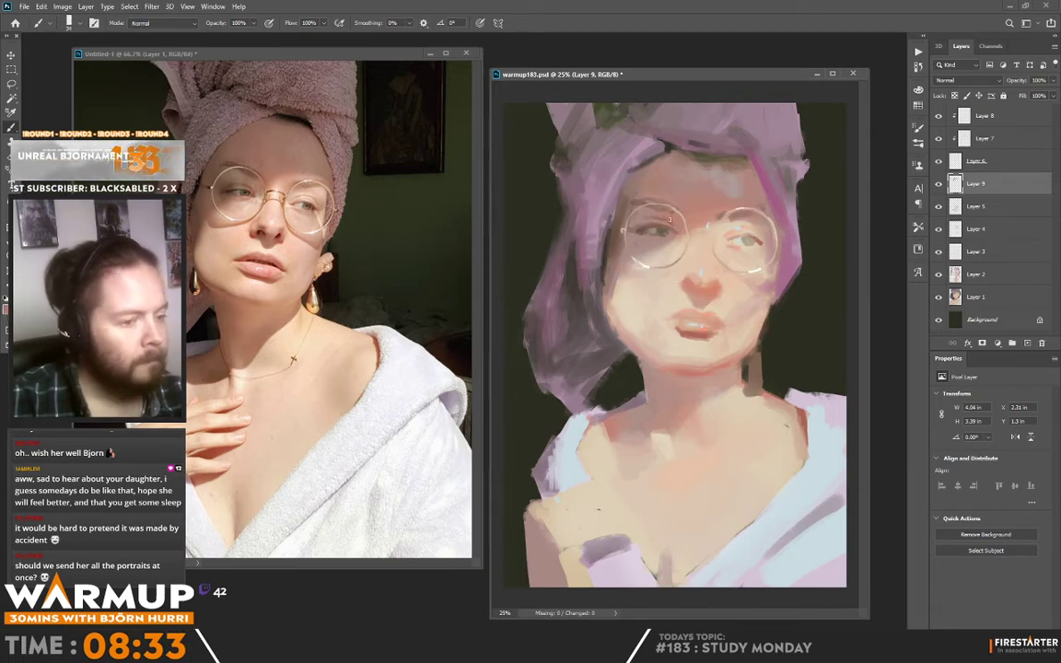
pyautogui.keyDown('alt'); pyautogui.click(714, 175); pyautogui.keyUp('alt')
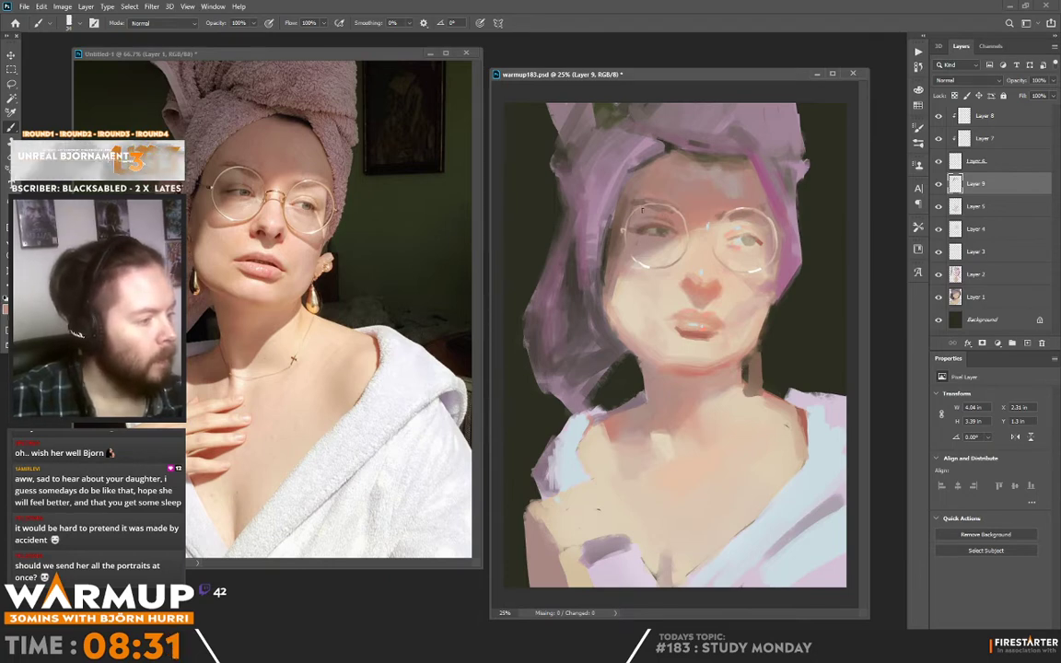
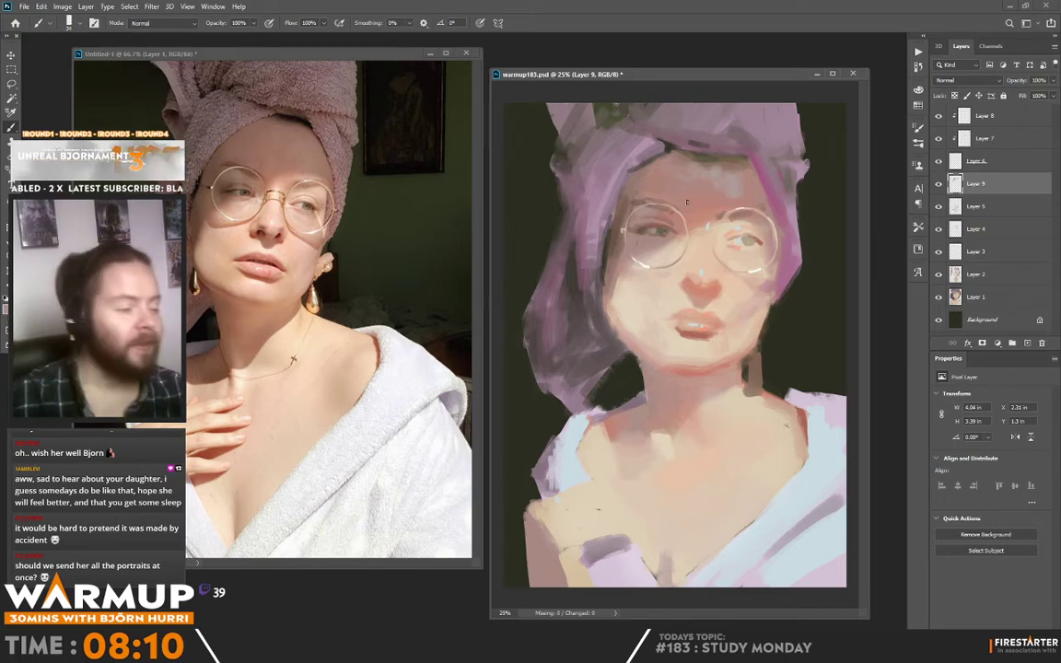
# Set the brush to 67 px and redefine the cheek's outer edge along the towel with sampled skin tones.
pyautogui.rightClick(673, 297)
pyautogui.click(750, 176)
pyautogui.keyDown('alt'); pyautogui.click(608, 286); pyautogui.keyUp('alt')
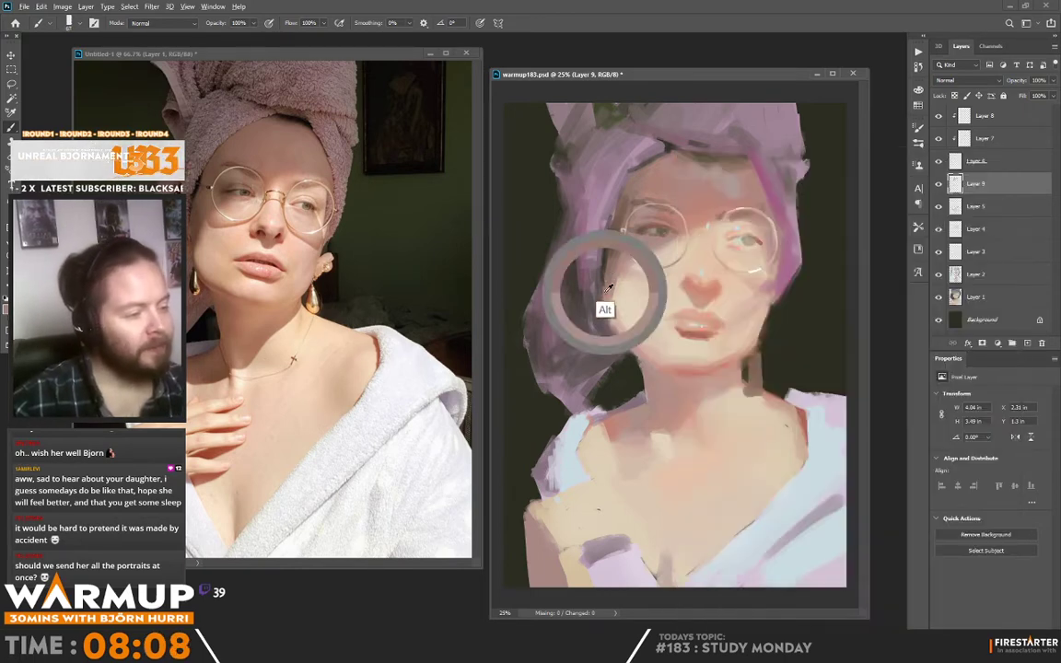
pyautogui.moveTo(610, 250)
pyautogui.mouseDown()
pyautogui.moveTo(605, 296)
pyautogui.moveTo(622, 282)
pyautogui.moveTo(615, 324)
pyautogui.mouseUp()
pyautogui.keyDown('alt'); pyautogui.click(622, 266); pyautogui.keyUp('alt')
pyautogui.keyDown('alt'); pyautogui.click(610, 282); pyautogui.keyUp('alt')
pyautogui.keyDown('alt'); pyautogui.click(620, 271); pyautogui.keyUp('alt')
pyautogui.moveTo(621, 284)
pyautogui.mouseDown()
pyautogui.moveTo(615, 330)
pyautogui.moveTo(618, 287)
pyautogui.moveTo(614, 317)
pyautogui.moveTo(601, 306)
pyautogui.moveTo(627, 353)
pyautogui.mouseUp()
# Reshape the jawline on both sides of the face using sampled skin and dark background colours.
pyautogui.keyDown('alt'); pyautogui.click(607, 373); pyautogui.keyUp('alt')
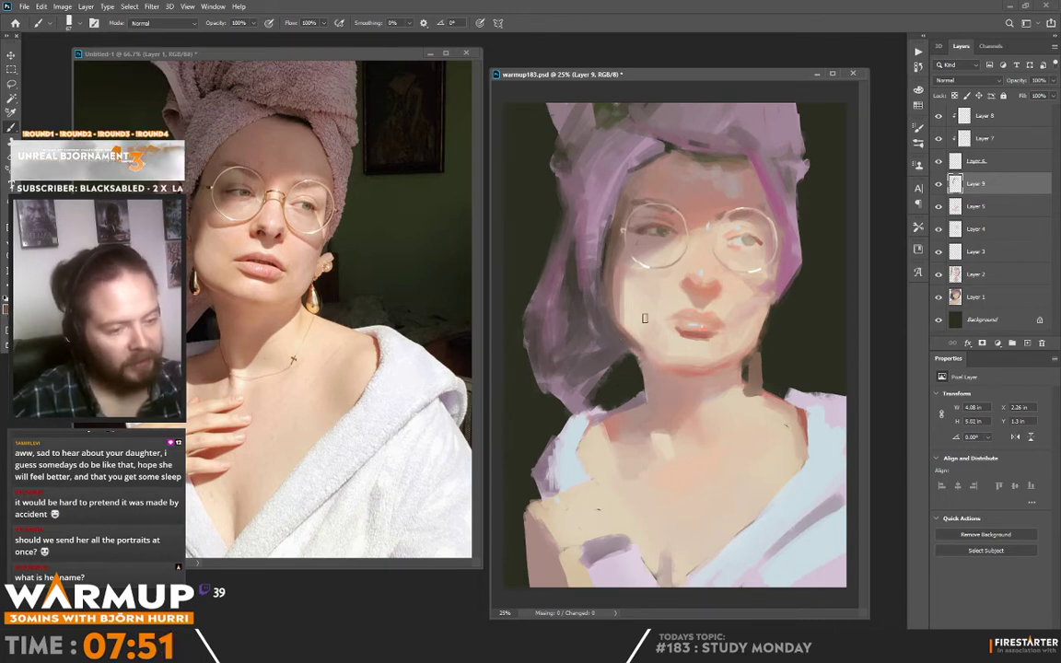
pyautogui.moveTo(628, 343); pyautogui.dragTo(628, 350)
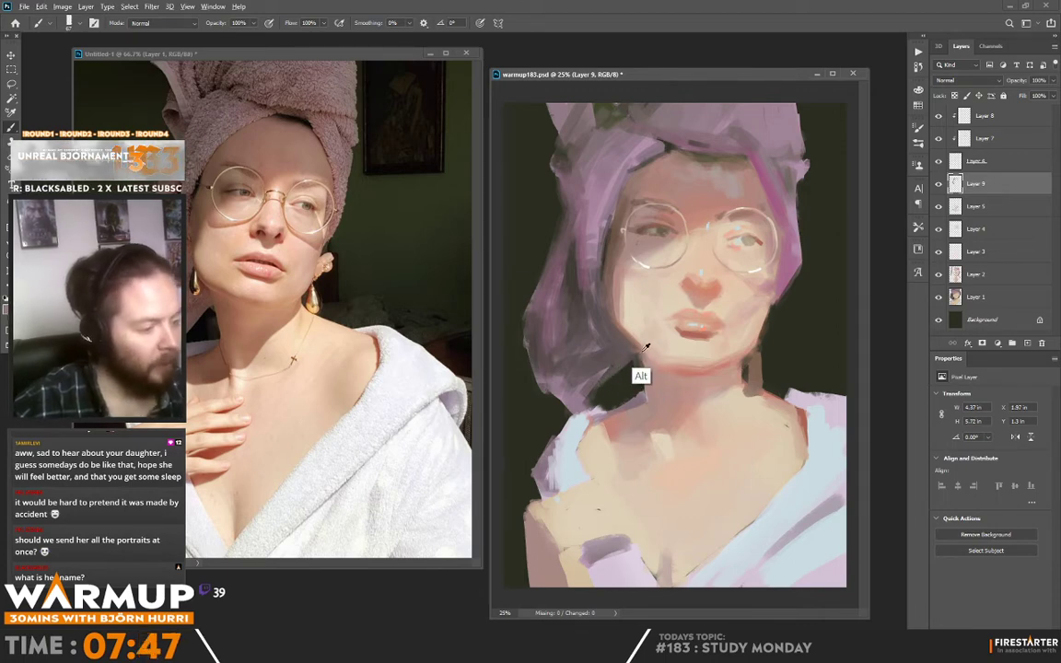
pyautogui.keyDown('alt'); pyautogui.click(630, 333); pyautogui.keyUp('alt')
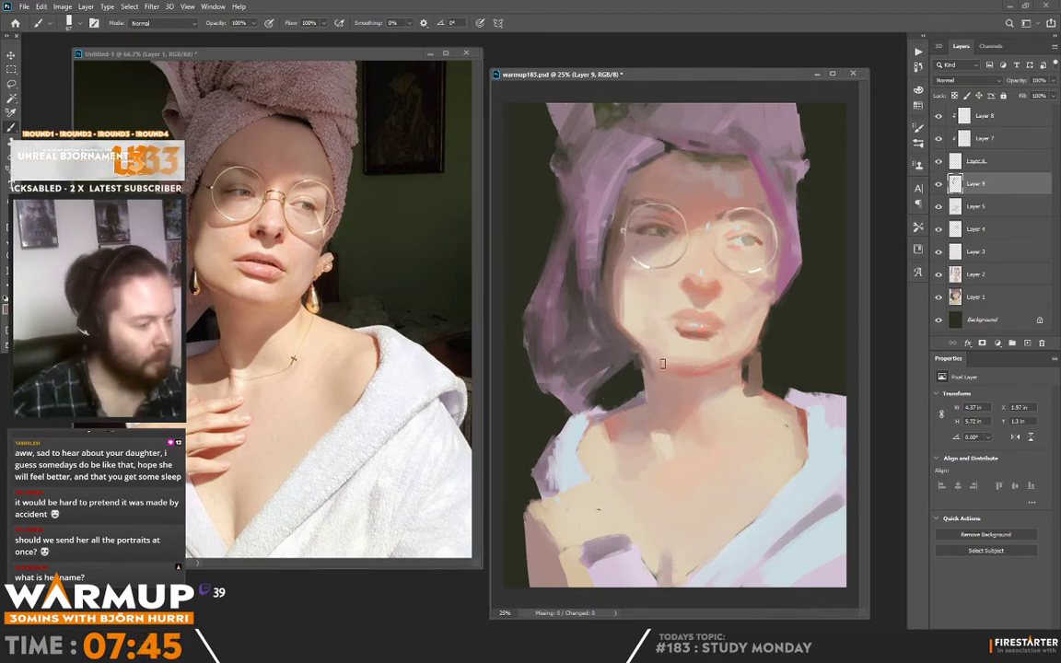
pyautogui.keyDown('alt'); pyautogui.click(658, 358); pyautogui.keyUp('alt')
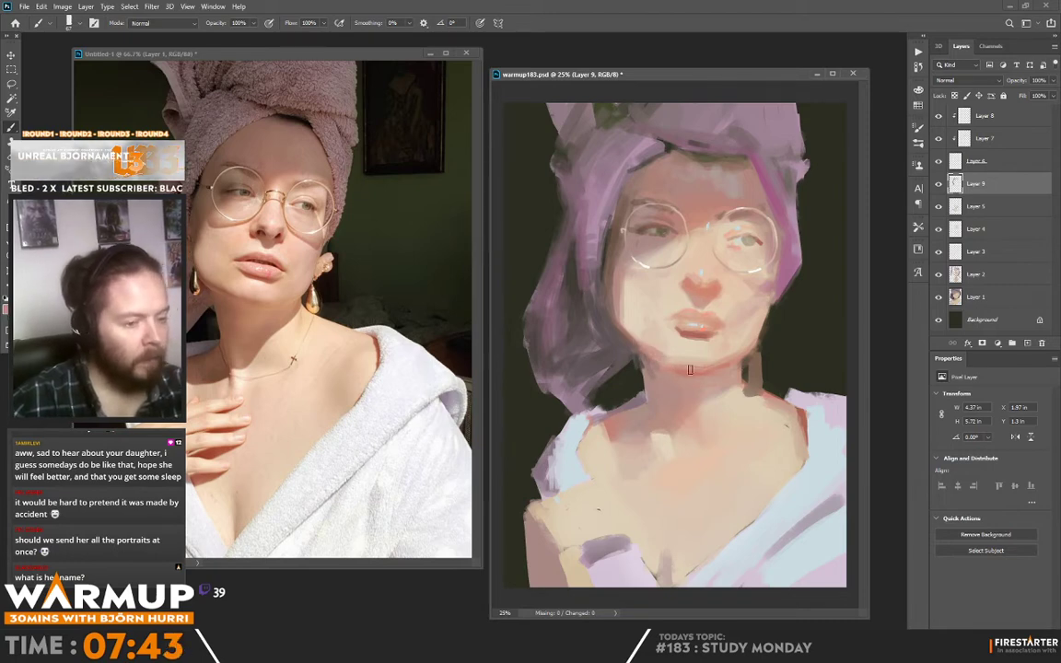
pyautogui.keyDown('alt'); pyautogui.click(772, 364); pyautogui.keyUp('alt')
pyautogui.moveTo(787, 322); pyautogui.dragTo(754, 367)
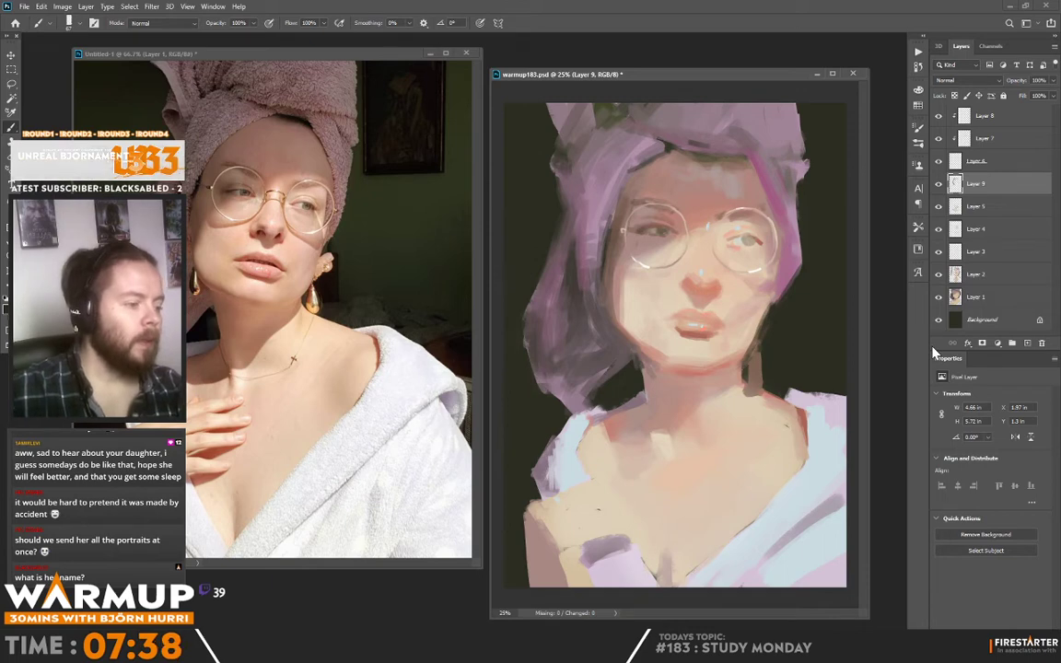
# Repaint the lips with sampled tones, switching to the 34 px brush for the finer lip details.
pyautogui.press('alt')
pyautogui.keyDown('alt'); pyautogui.click(693, 334); pyautogui.keyUp('alt')
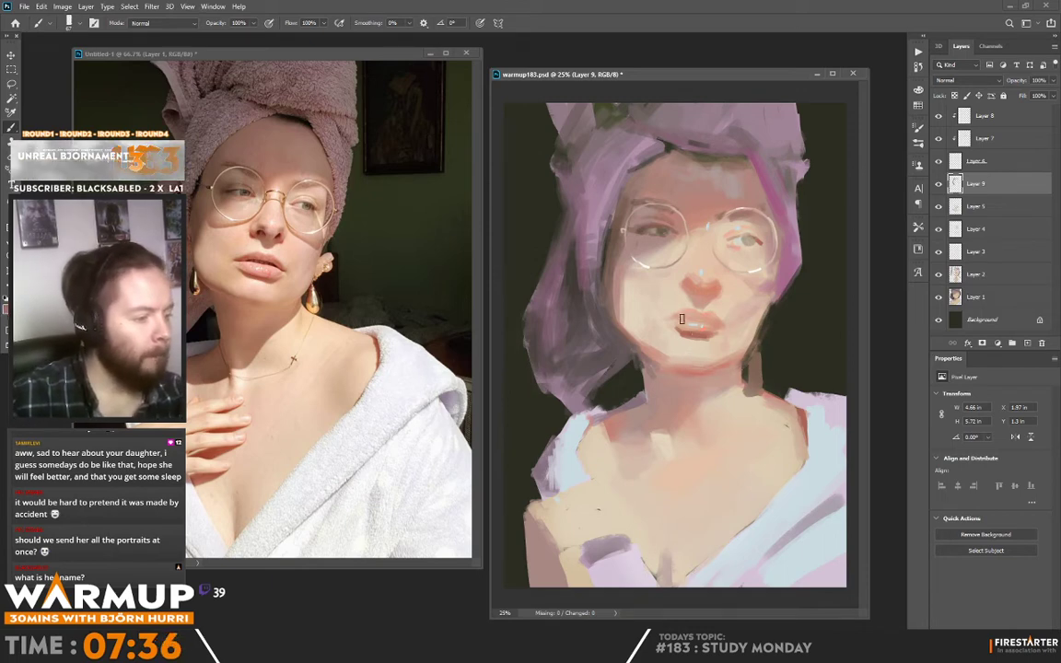
pyautogui.moveTo(680, 321); pyautogui.dragTo(696, 320)
pyautogui.rightClick(717, 322)
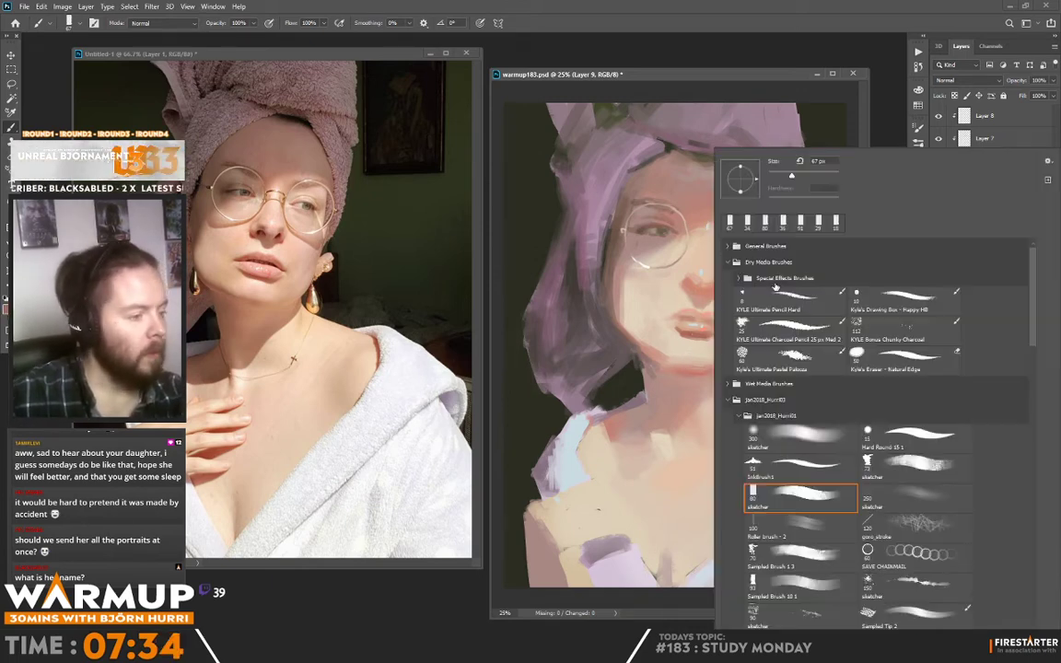
pyautogui.doubleClick(747, 223)
pyautogui.keyDown('alt'); pyautogui.click(696, 342); pyautogui.keyUp('alt')
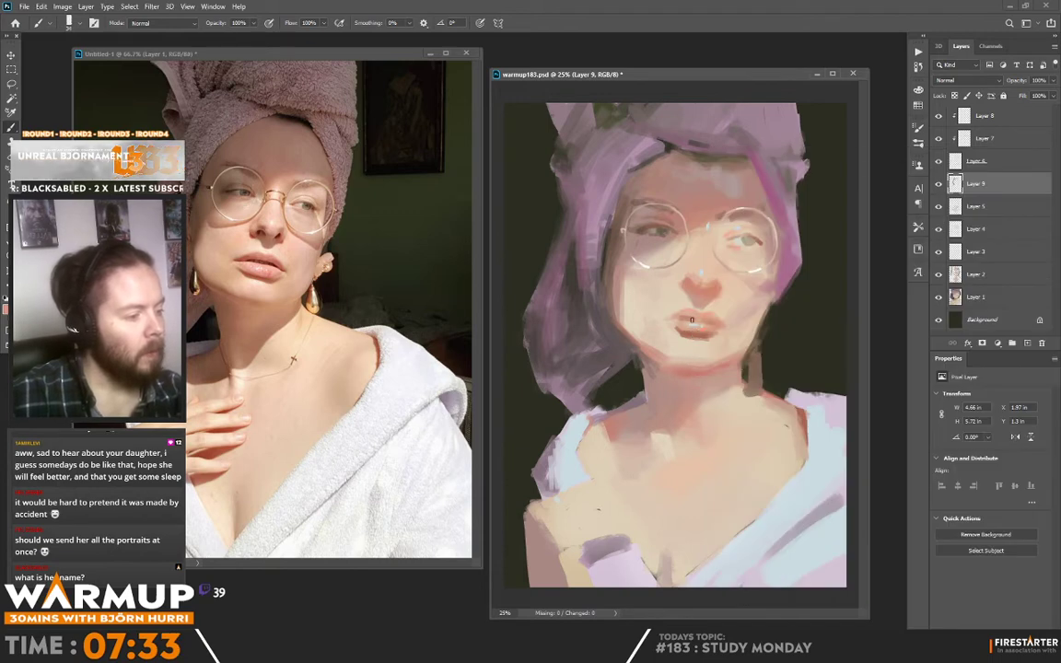
pyautogui.keyDown('alt'); pyautogui.click(758, 279); pyautogui.keyUp('alt')
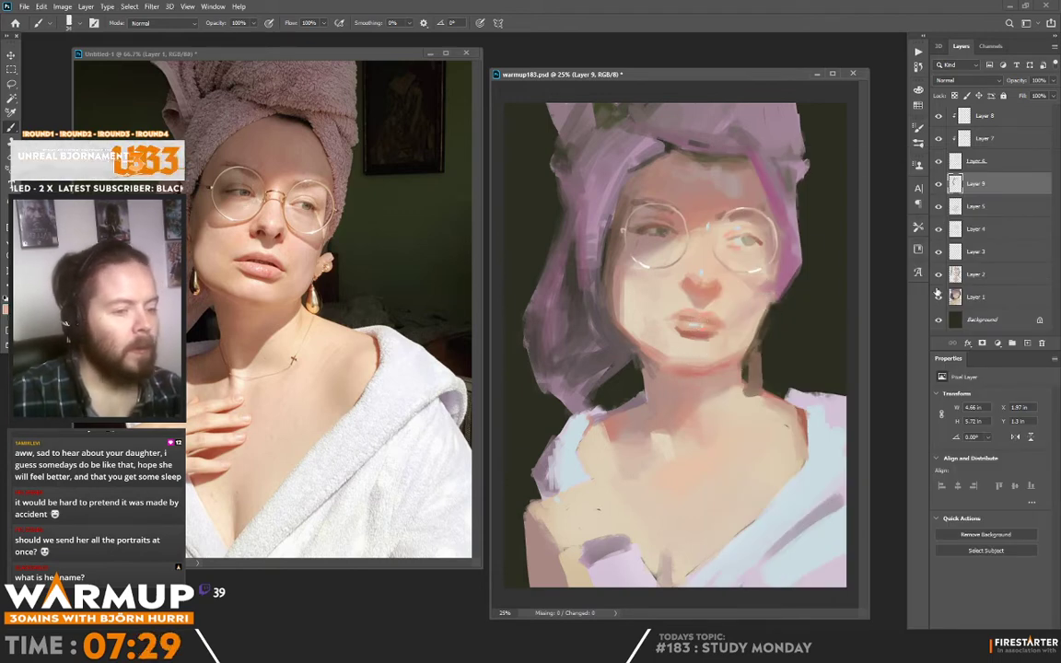
# Enlarge the brush, try a brownish stroke on the cheek beside the mouth, and undo that stroke.
pyautogui.rightClick(762, 163)
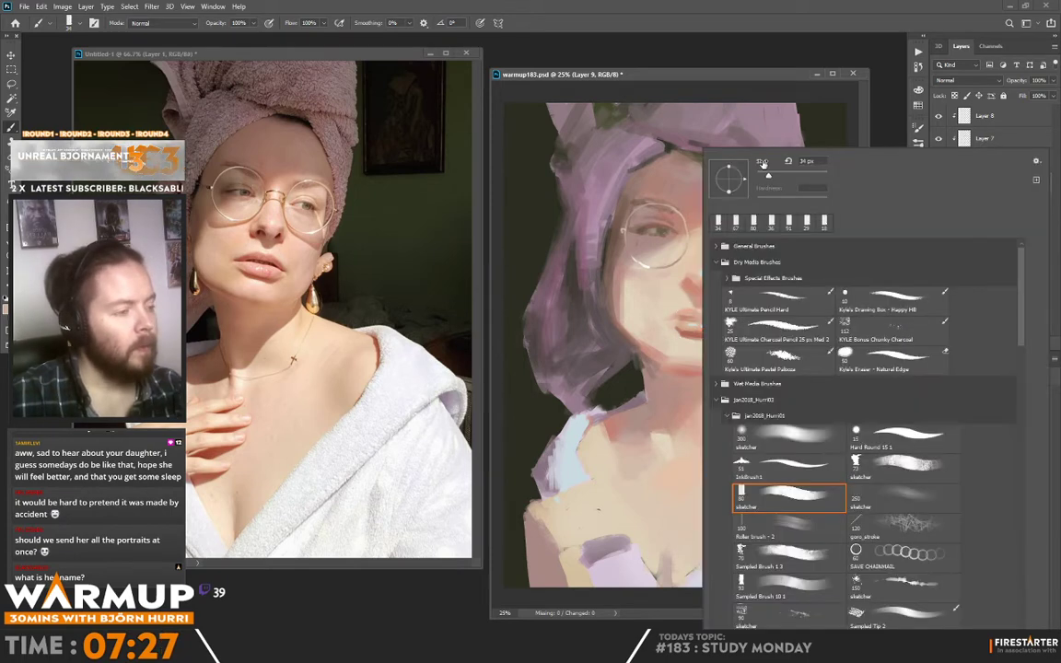
pyautogui.moveTo(763, 163); pyautogui.dragTo(761, 202)
pyautogui.click(645, 316)
pyautogui.moveTo(663, 298); pyautogui.dragTo(645, 317)
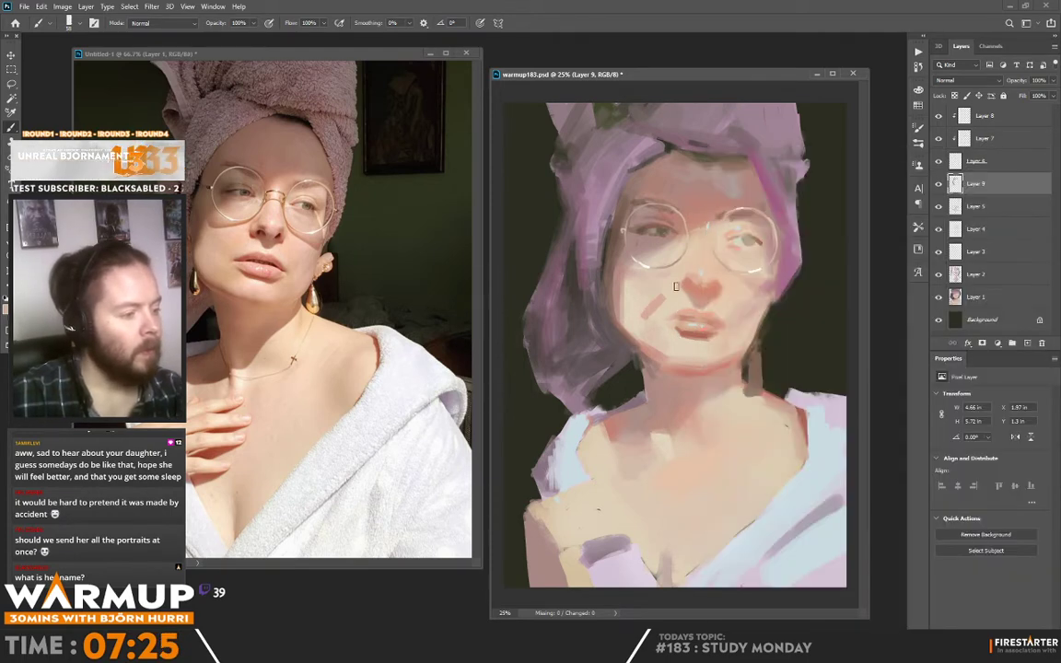
pyautogui.hotkey('ctrl', 'z')
# Set the foreground colour to #e0b888 and blend a warm tone into the lit cheek with sampled skin colour.
pyautogui.keyDown('alt'); pyautogui.click(660, 300); pyautogui.keyUp('alt')
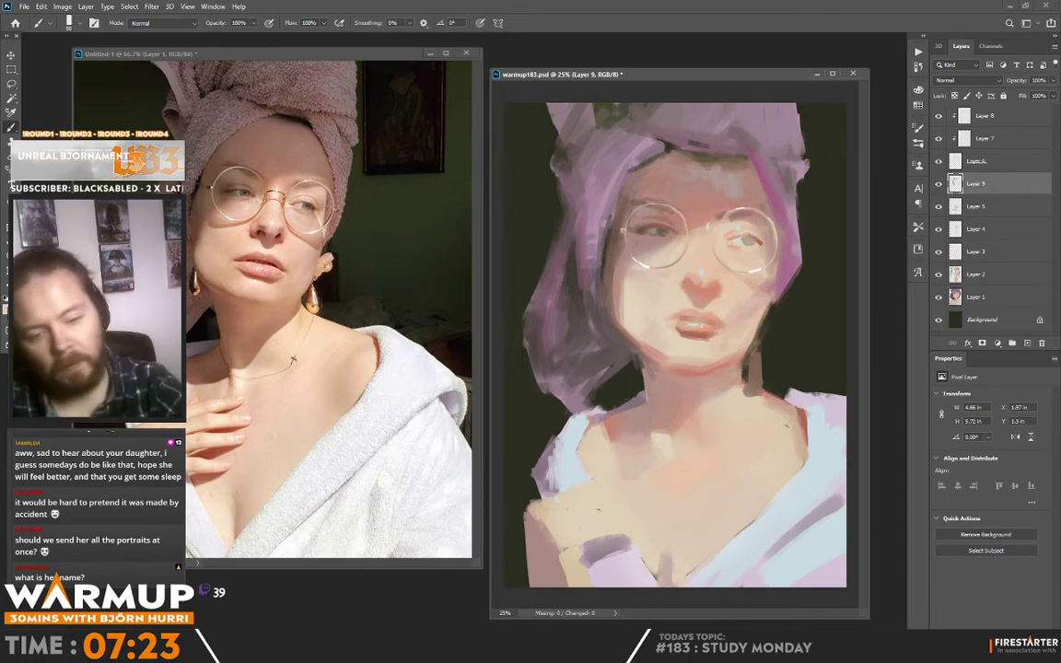
pyautogui.click(5, 308)
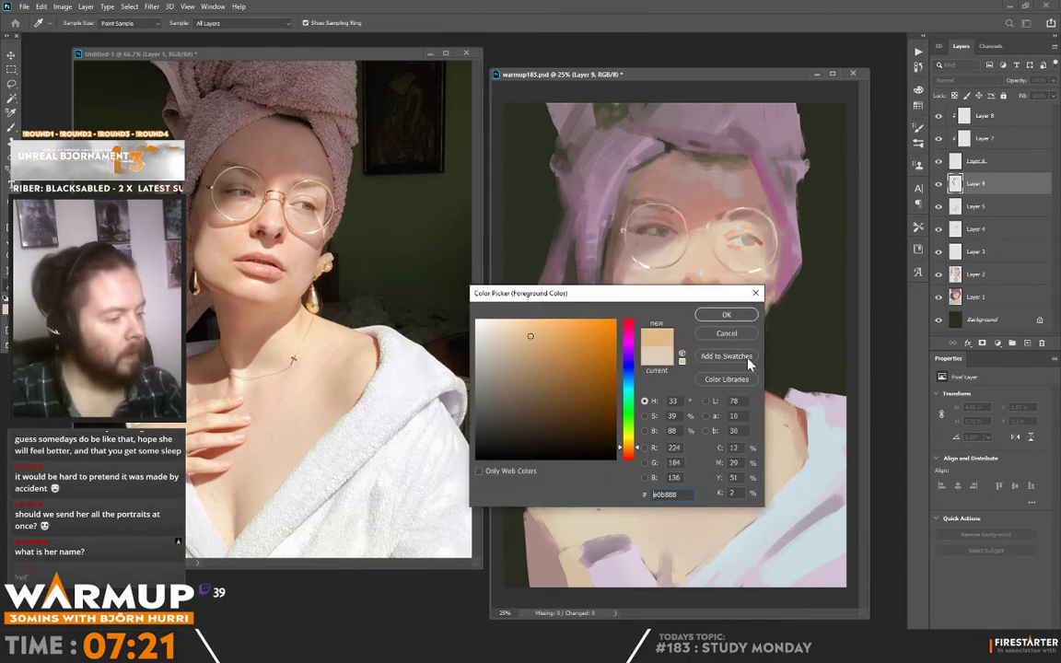
pyautogui.click(725, 314)
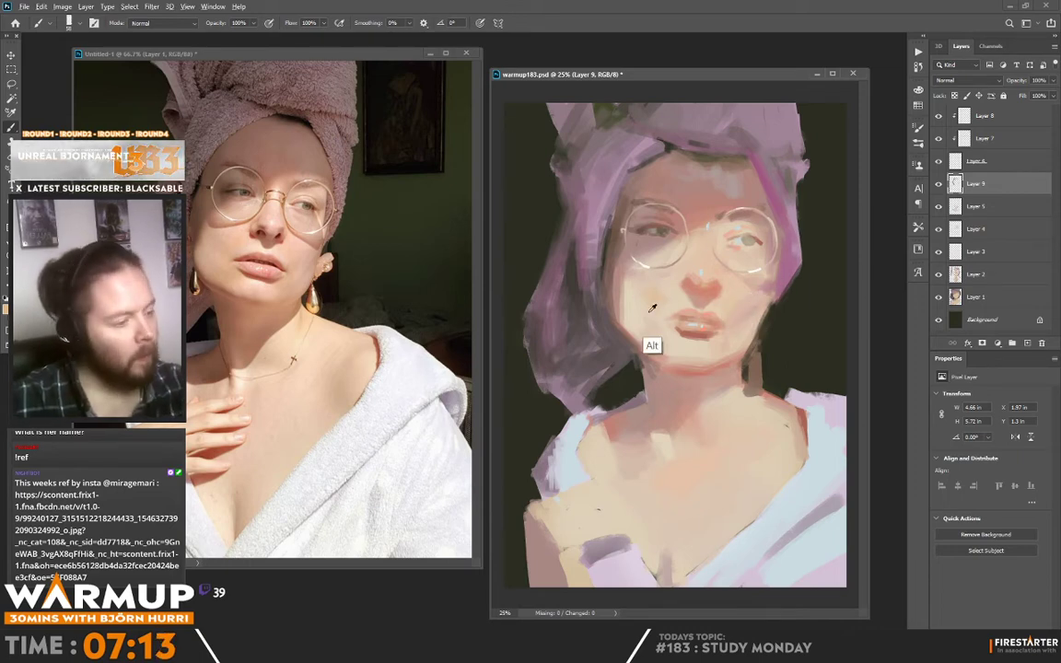
pyautogui.keyDown('alt'); pyautogui.click(624, 284); pyautogui.keyUp('alt')
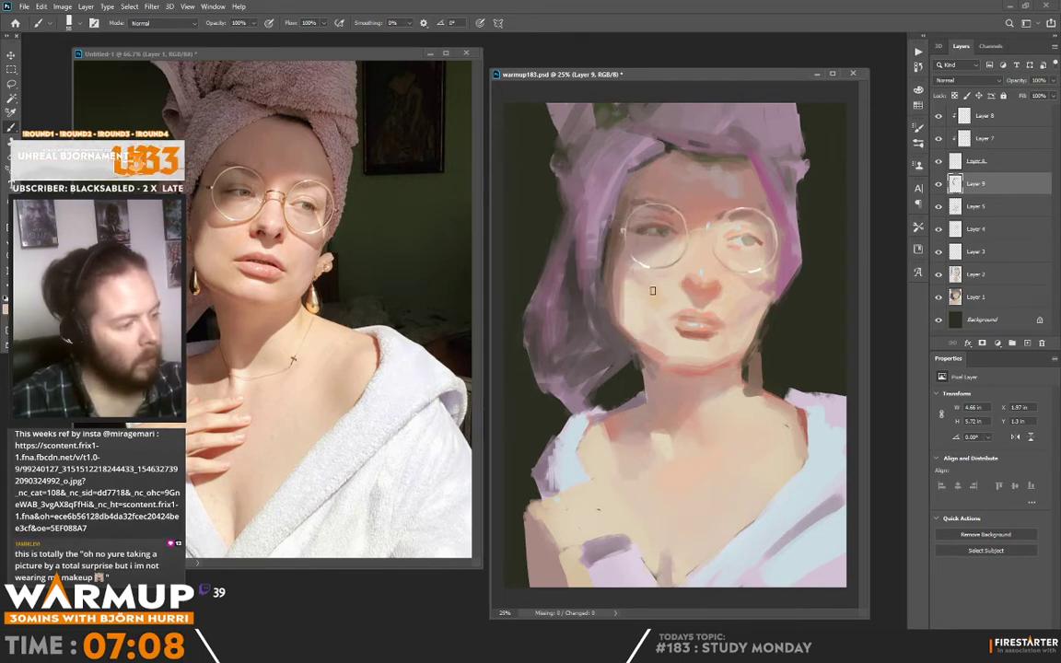
# Sample tones around the shaded lens, adjust the foreground to a pinkish skin colour, and warm the cheek below that lens.
pyautogui.keyDown('alt'); pyautogui.click(635, 244); pyautogui.keyUp('alt')
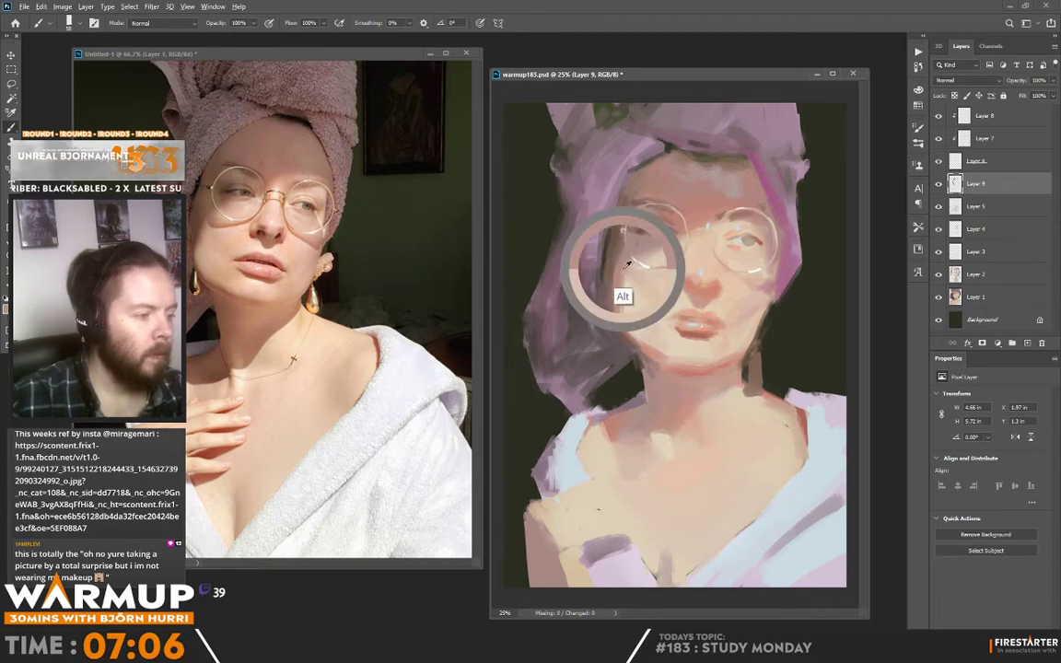
pyautogui.keyDown('alt'); pyautogui.click(640, 258); pyautogui.keyUp('alt')
pyautogui.keyDown('alt'); pyautogui.click(560, 259); pyautogui.keyUp('alt')
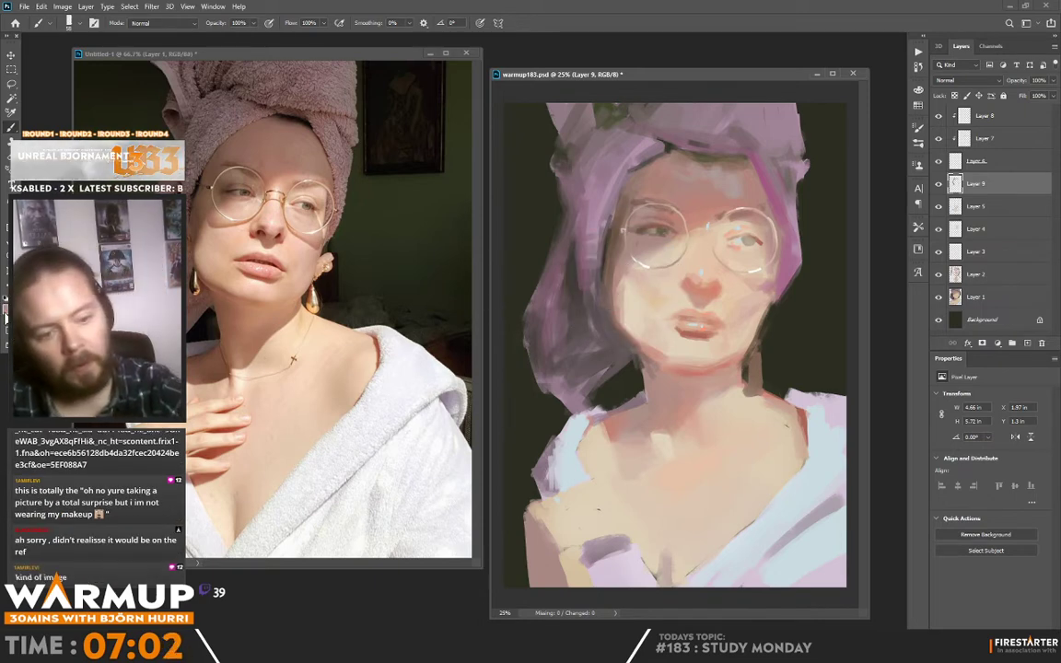
pyautogui.press('n')
pyautogui.press('Return')
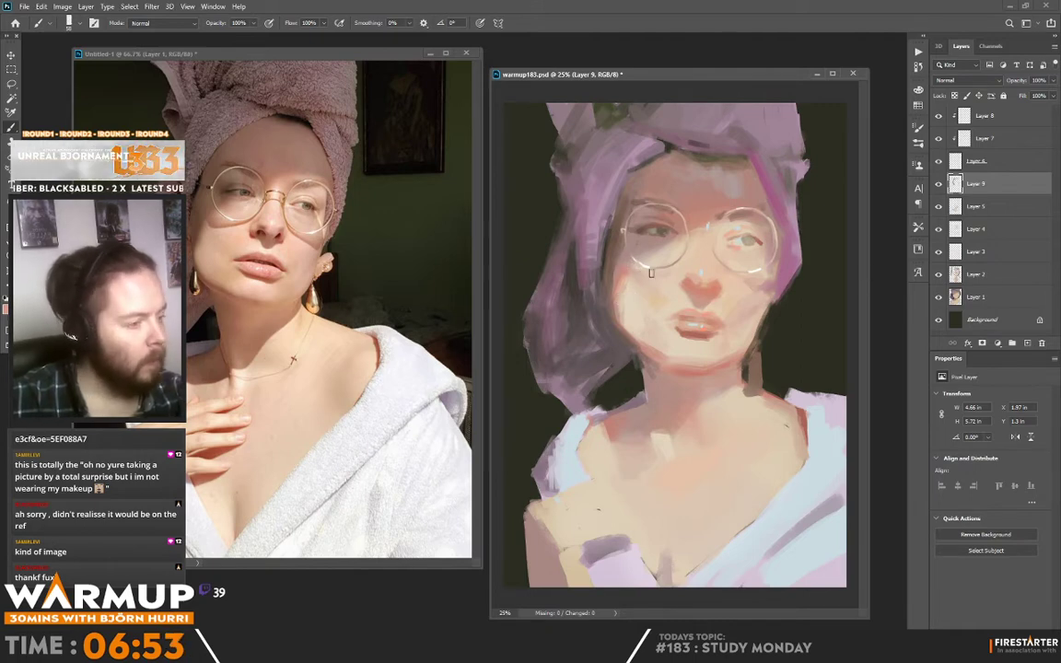
# Reduce the brush size and refine the brow and skin around the lit eye with sampled lip, nose and cheek tones.
pyautogui.rightClick(742, 263)
pyautogui.click(777, 174)
pyautogui.keyDown('alt'); pyautogui.click(698, 330); pyautogui.keyUp('alt')
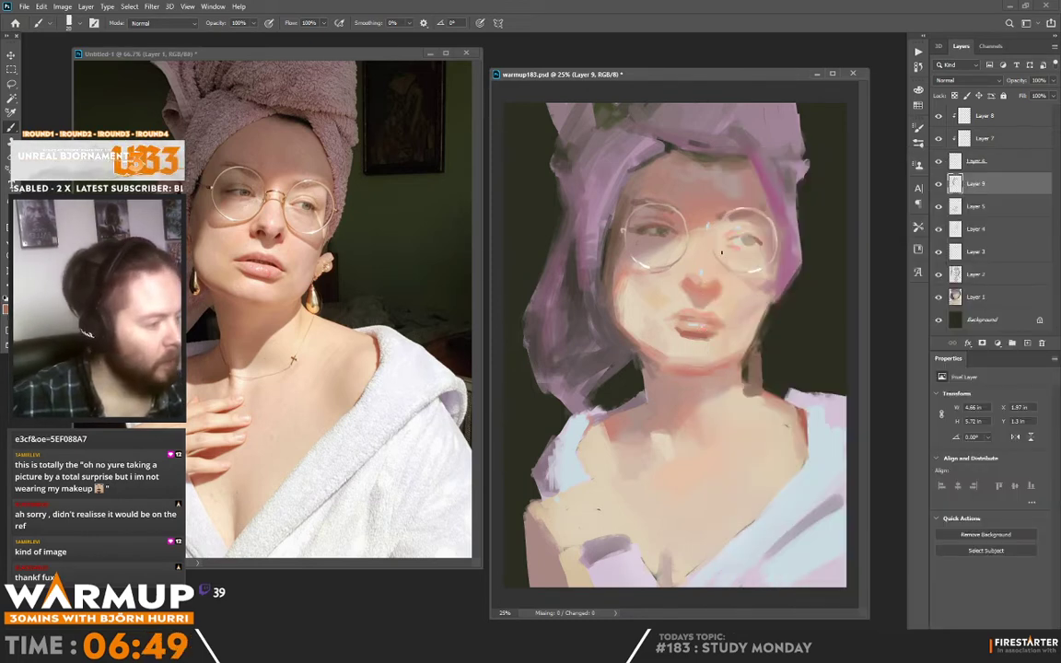
pyautogui.keyDown('alt'); pyautogui.click(712, 289); pyautogui.keyUp('alt')
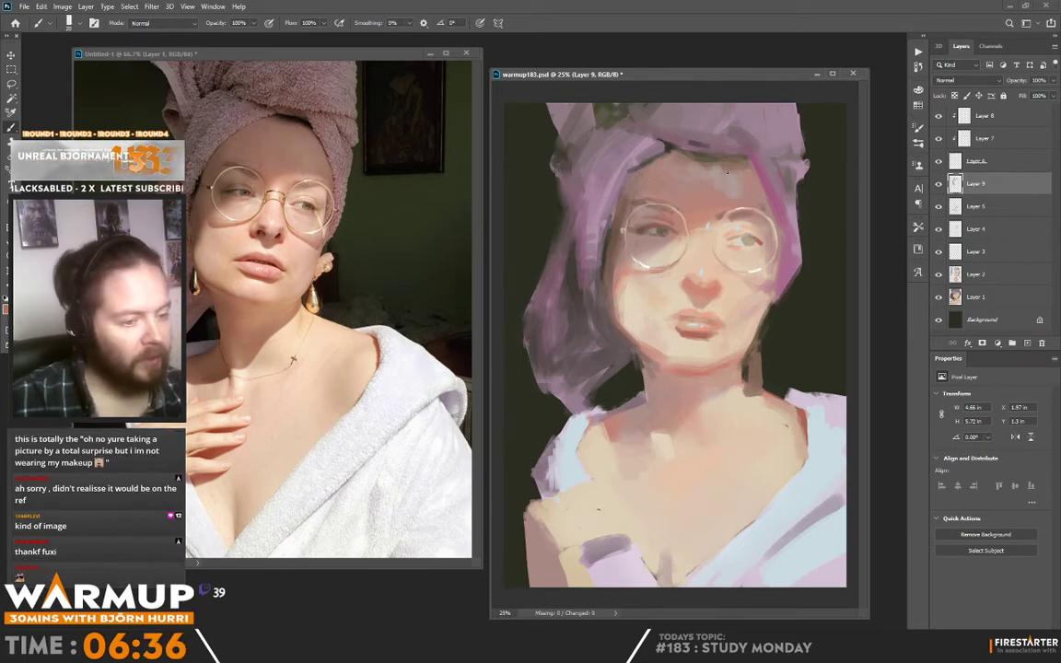
pyautogui.keyDown('alt'); pyautogui.click(670, 276); pyautogui.keyUp('alt')
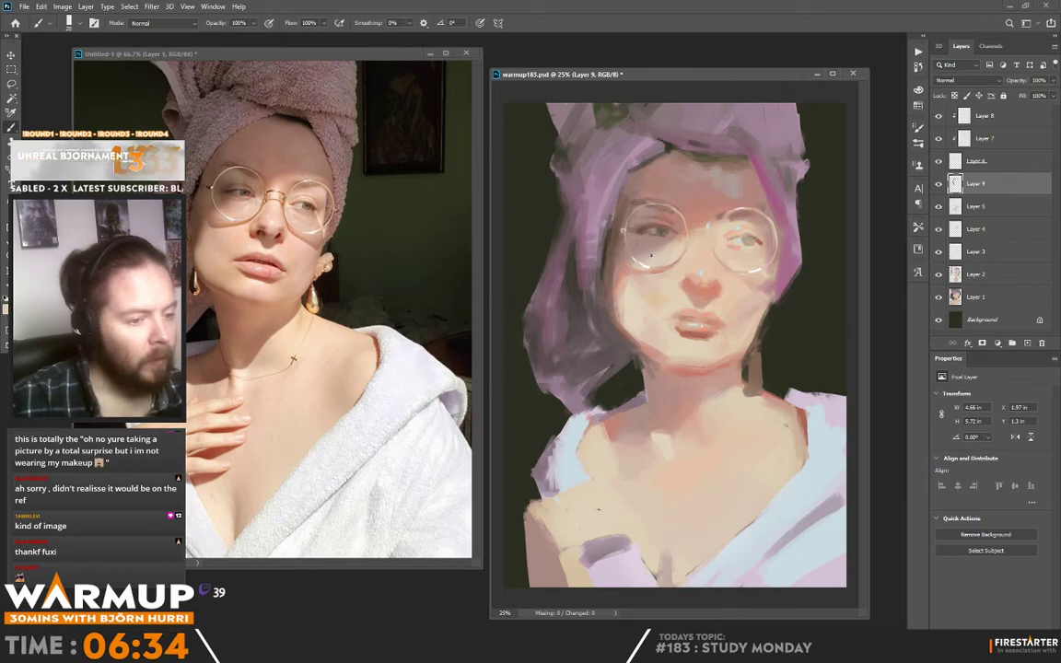
# Enlarge the brush and repaint the skin around the shaded eye with sampled cheek and eyelid tones.
pyautogui.rightClick(695, 153)
pyautogui.keyDown('alt'); pyautogui.click(626, 270); pyautogui.keyUp('alt')
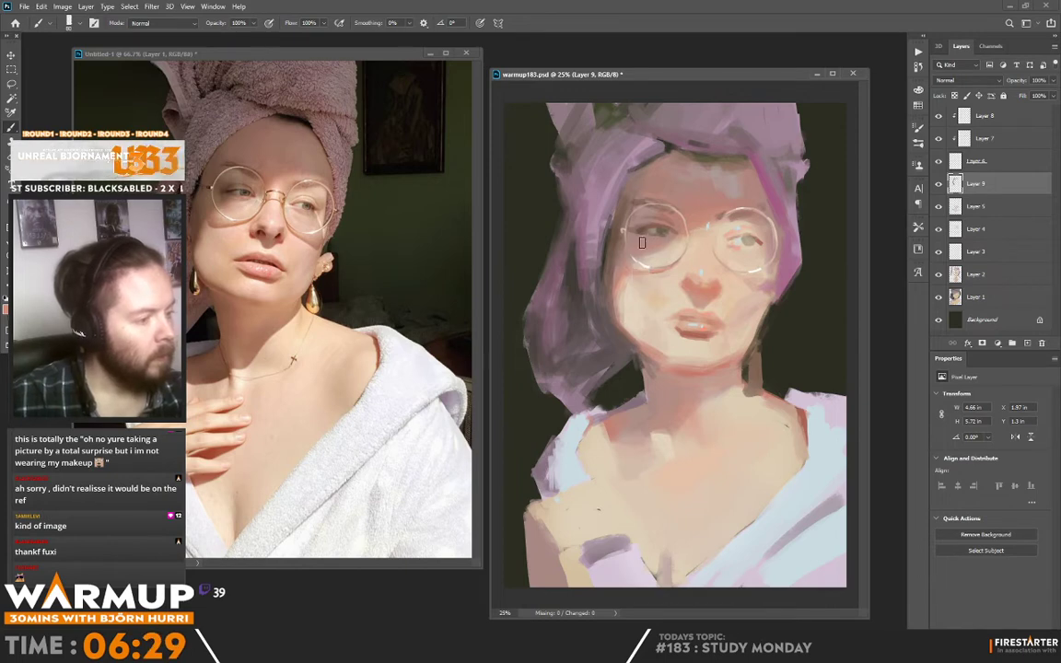
pyautogui.keyDown('alt'); pyautogui.click(656, 221); pyautogui.keyUp('alt')
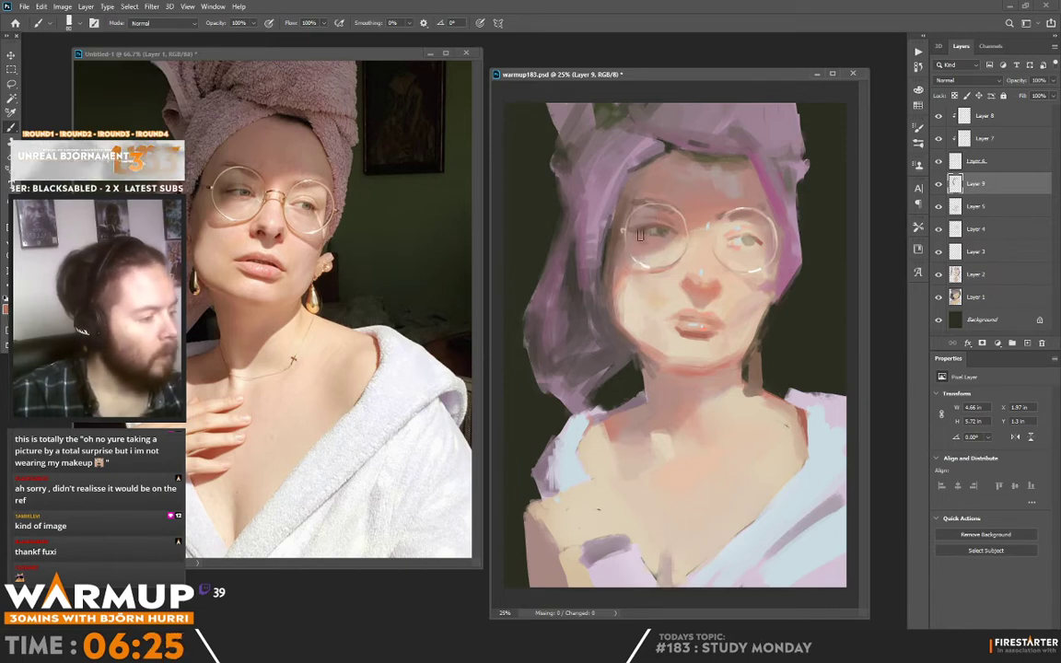
# Switch to a finer brush and sharpen the iris and eyelid of the lit eye with sampled and dark tones.
pyautogui.rightClick(778, 262)
pyautogui.press('Escape')
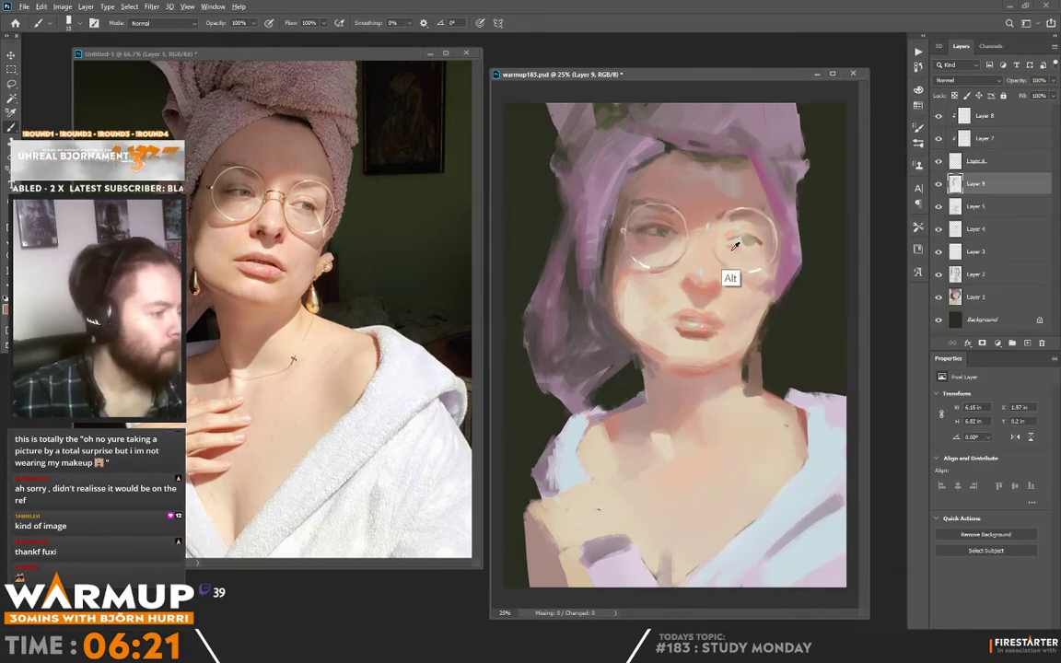
pyautogui.keyDown('alt'); pyautogui.click(736, 248); pyautogui.keyUp('alt')
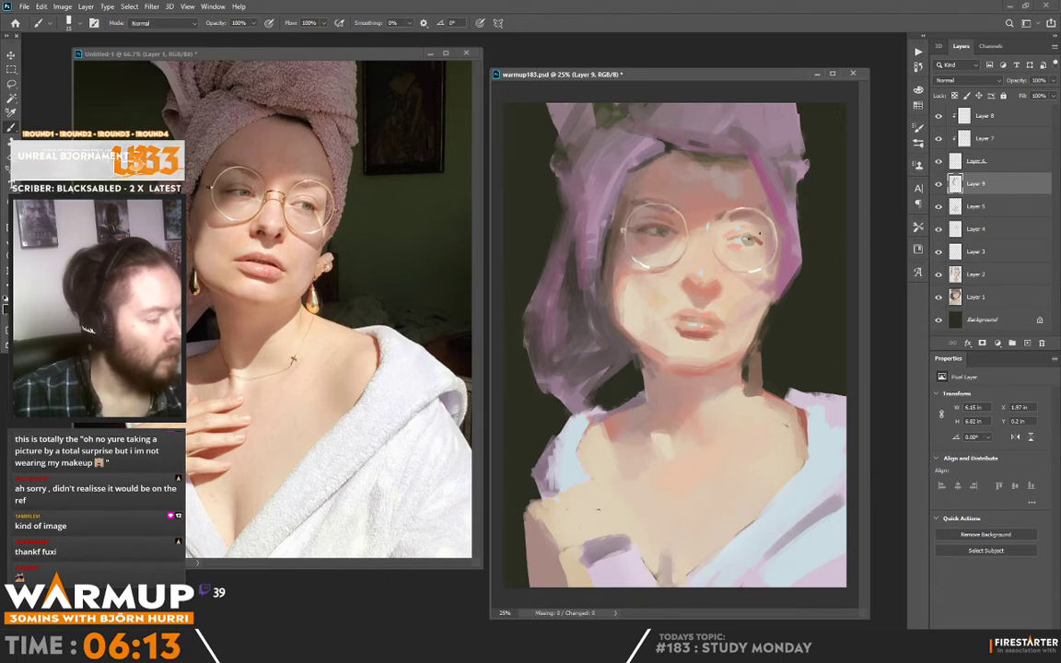
pyautogui.rightClick(714, 149)
pyautogui.click(846, 105)
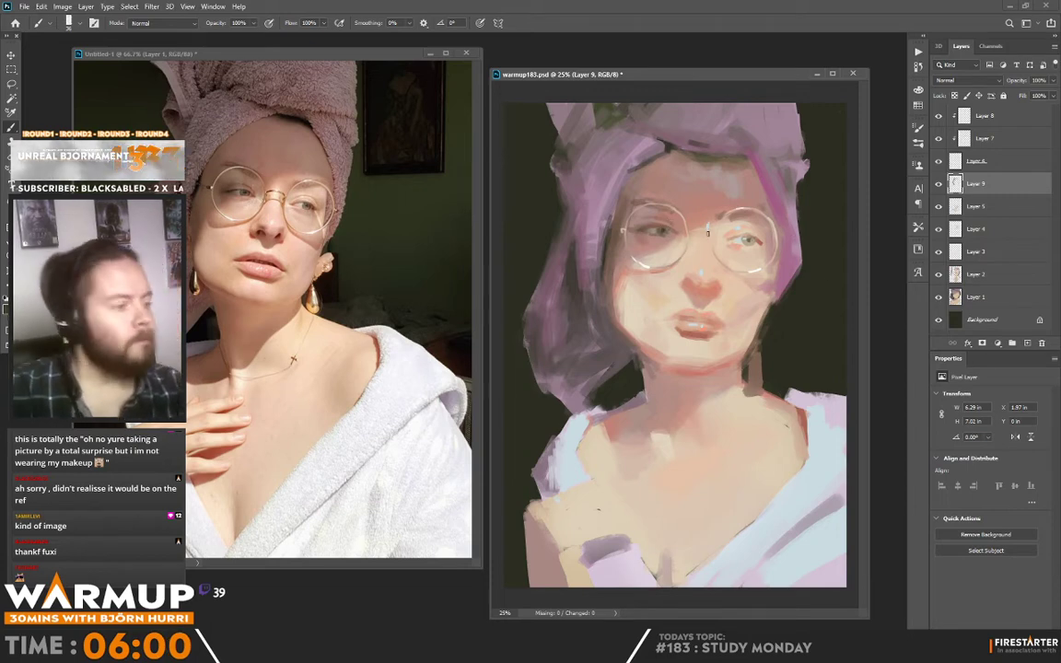
# Paint the bridge of the glasses over the nose with sampled warm, dark and highlight tones, using a 17 px brush.
pyautogui.keyDown('alt'); pyautogui.click(701, 291); pyautogui.keyUp('alt')
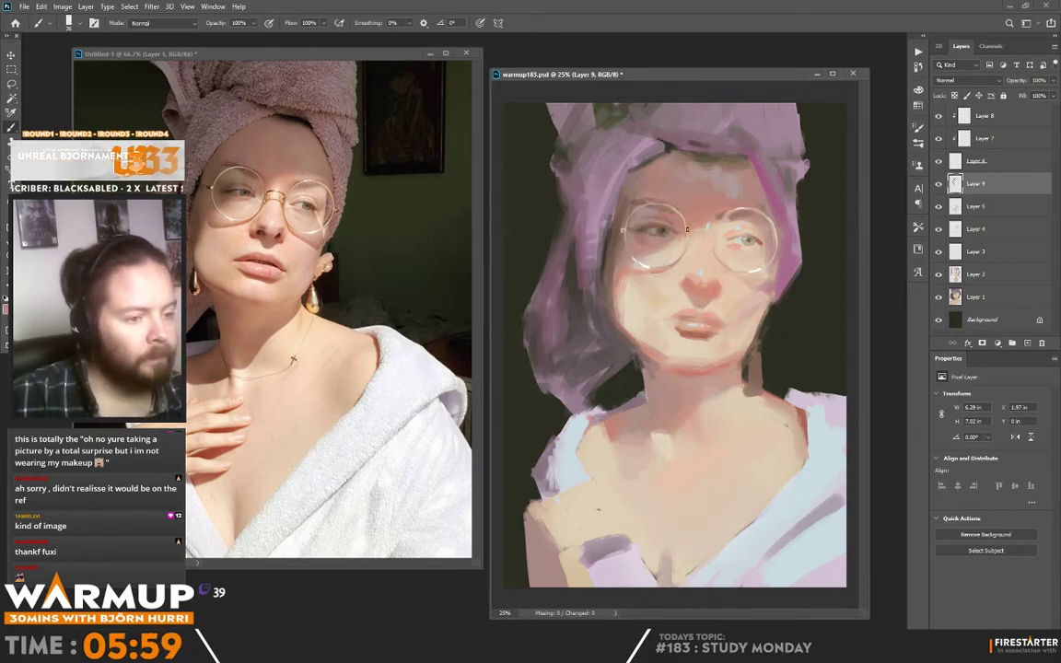
pyautogui.keyDown('alt'); pyautogui.click(744, 210); pyautogui.keyUp('alt')
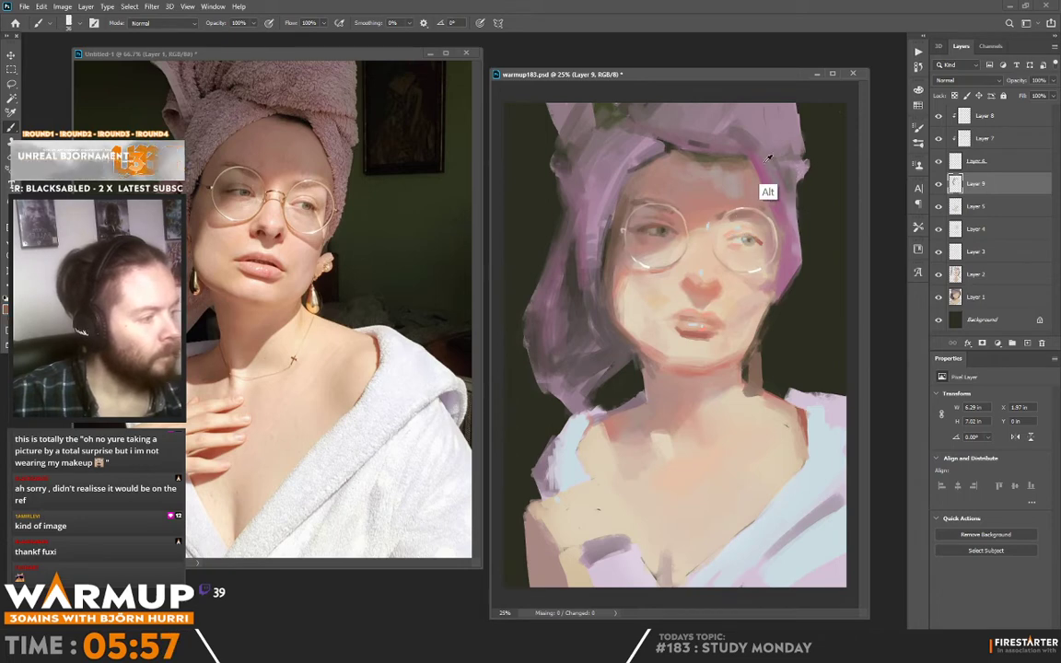
pyautogui.keyDown('alt'); pyautogui.click(734, 153); pyautogui.keyUp('alt')
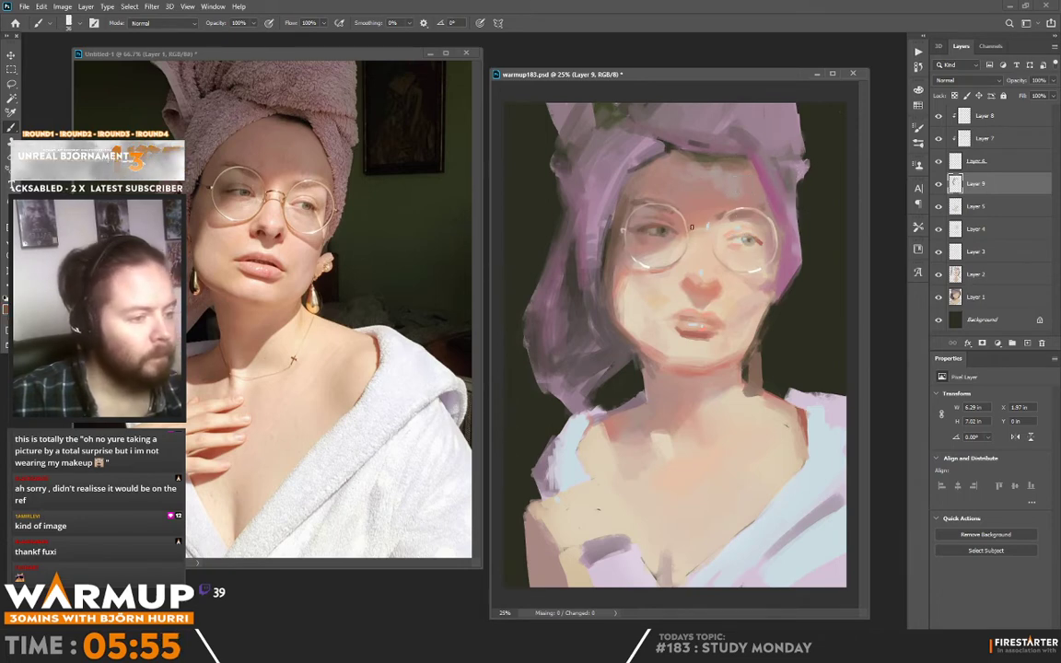
pyautogui.rightClick(747, 227)
pyautogui.click(775, 173)
pyautogui.keyDown('alt'); pyautogui.click(687, 208); pyautogui.keyUp('alt')
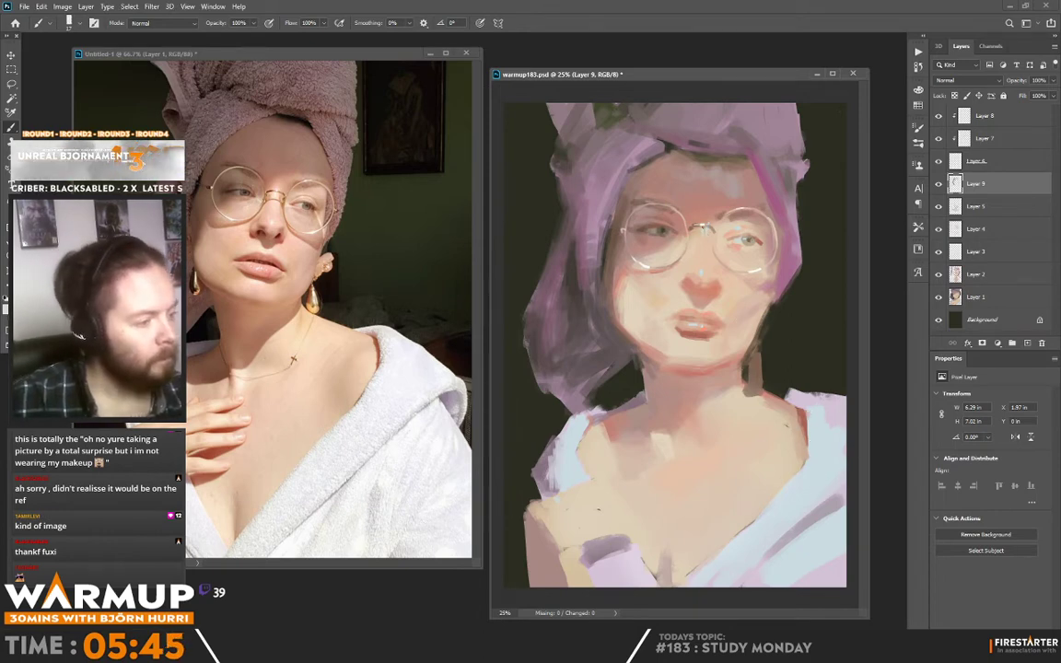
# Enlarge the brush slightly and model the nose below the glasses bridge with sampled reddish and skin tones.
pyautogui.rightClick(763, 207)
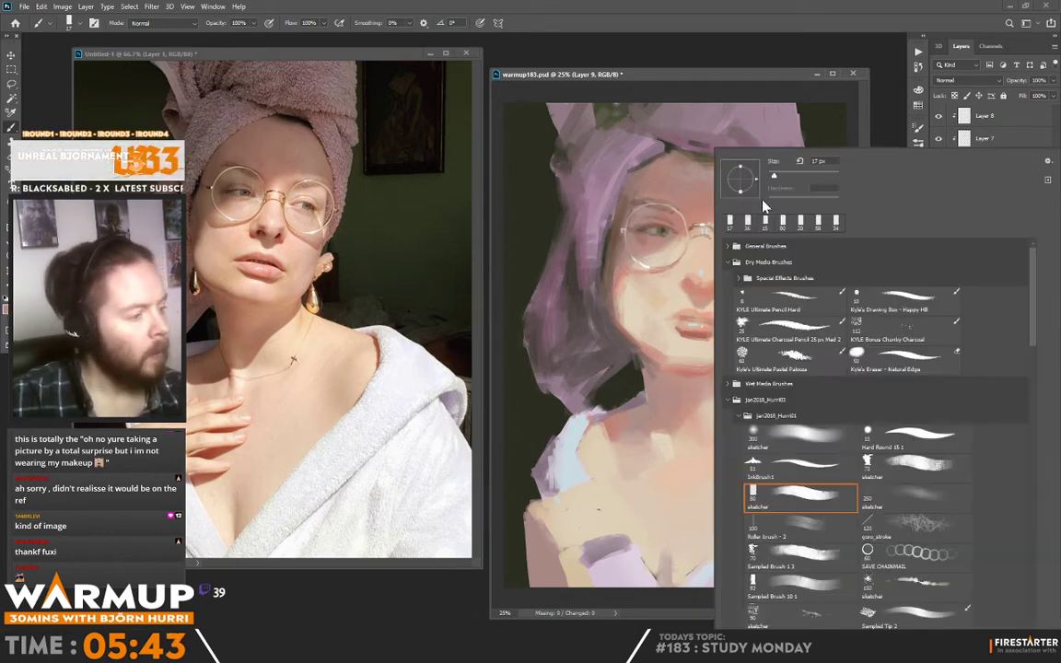
pyautogui.click(777, 175)
pyautogui.keyDown('alt'); pyautogui.click(696, 297); pyautogui.keyUp('alt')
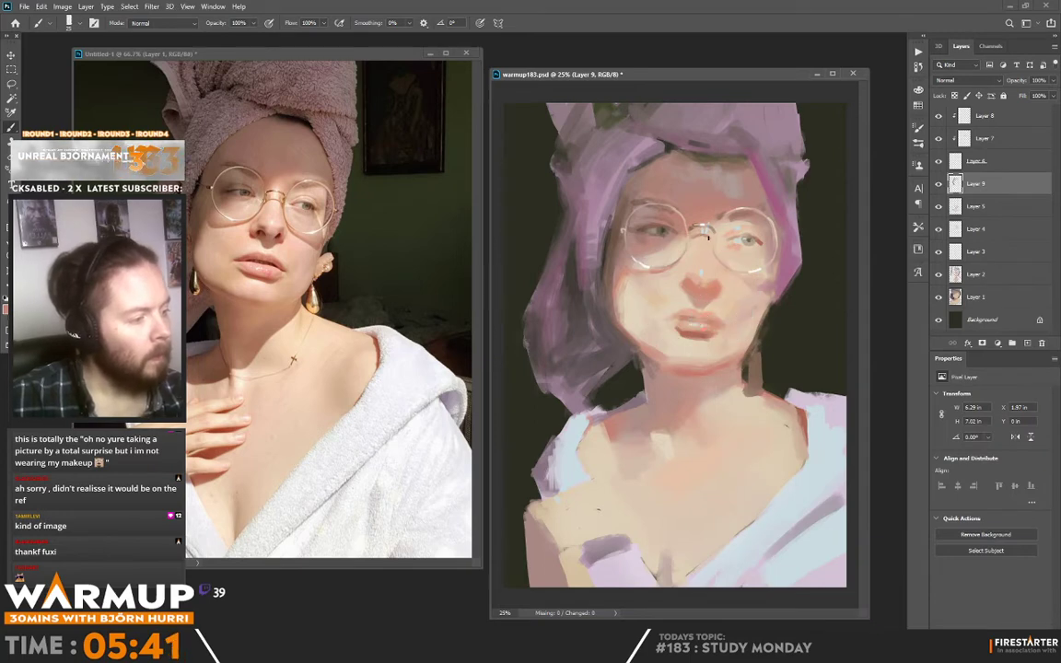
pyautogui.keyDown('alt'); pyautogui.click(708, 239); pyautogui.keyUp('alt')
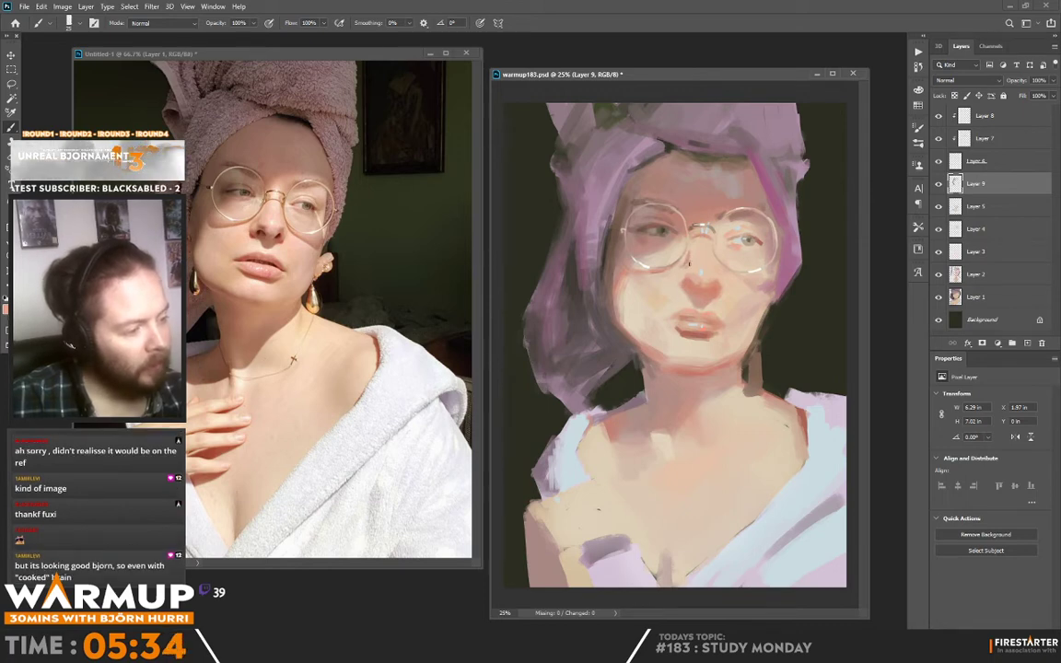
pyautogui.keyDown('alt'); pyautogui.click(689, 272); pyautogui.keyUp('alt')
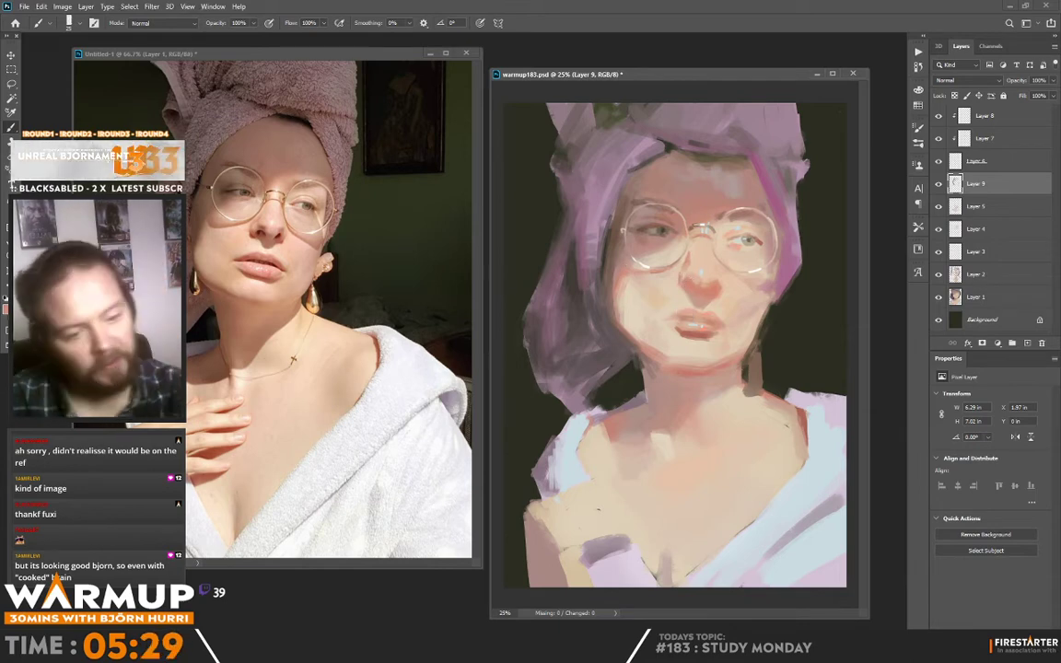
# Set the foreground colour to #ce6244 and add saturated red accents to the shaded side of the nose.
pyautogui.click(7, 310)
pyautogui.click(575, 345)
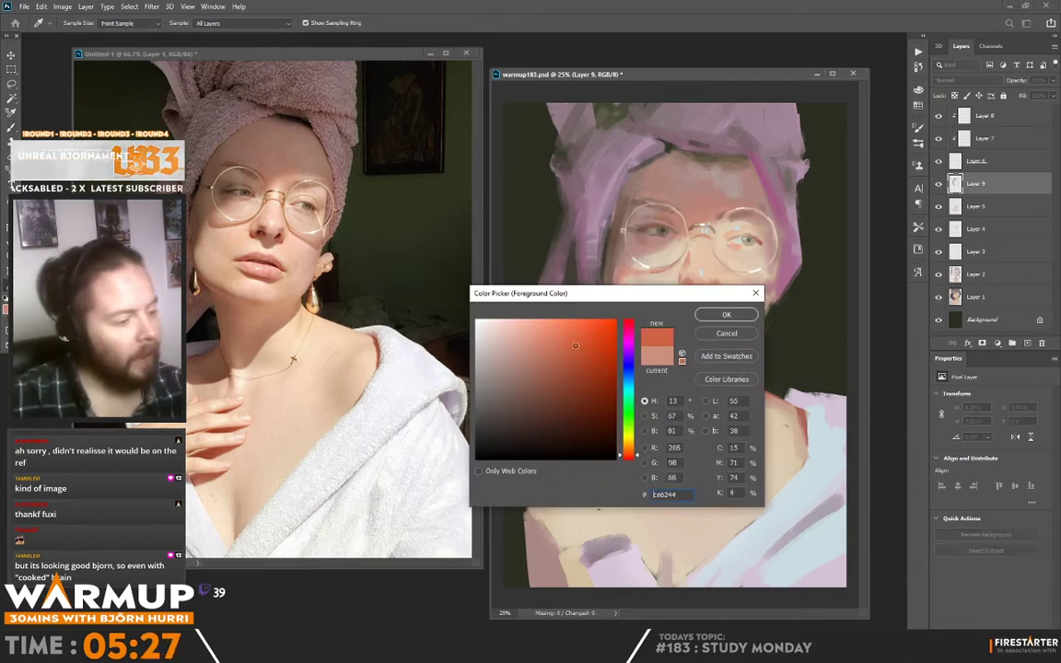
pyautogui.click(725, 316)
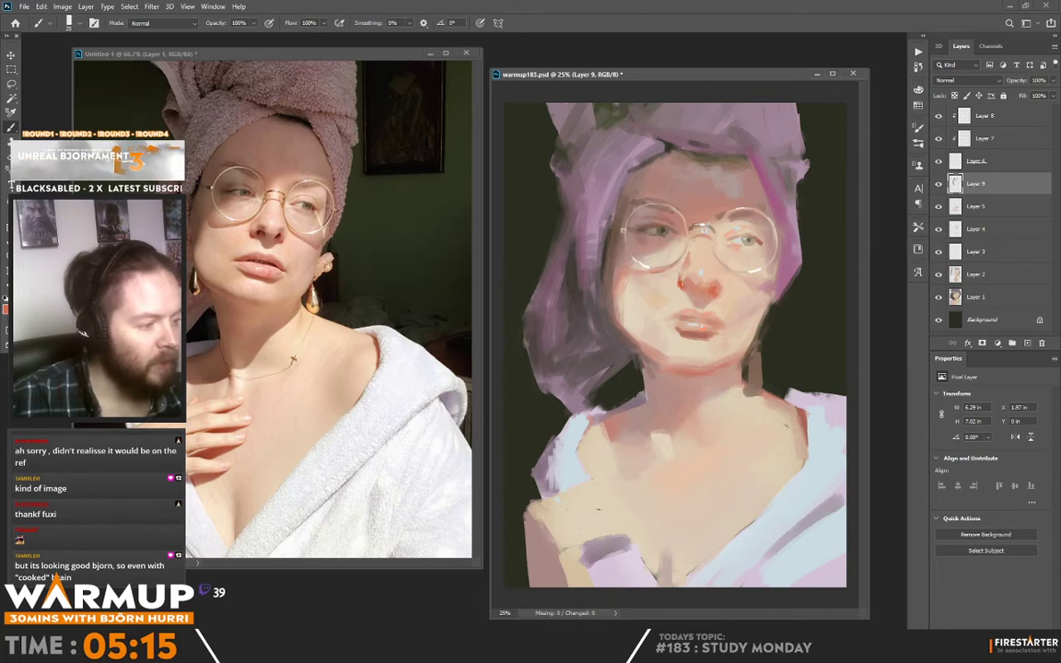
# Darken a sampled lip tone to RGB 152, 70, 53 and define the nostrils with it.
pyautogui.press('alt')
pyautogui.keyDown('alt'); pyautogui.click(694, 322); pyautogui.keyUp('alt')
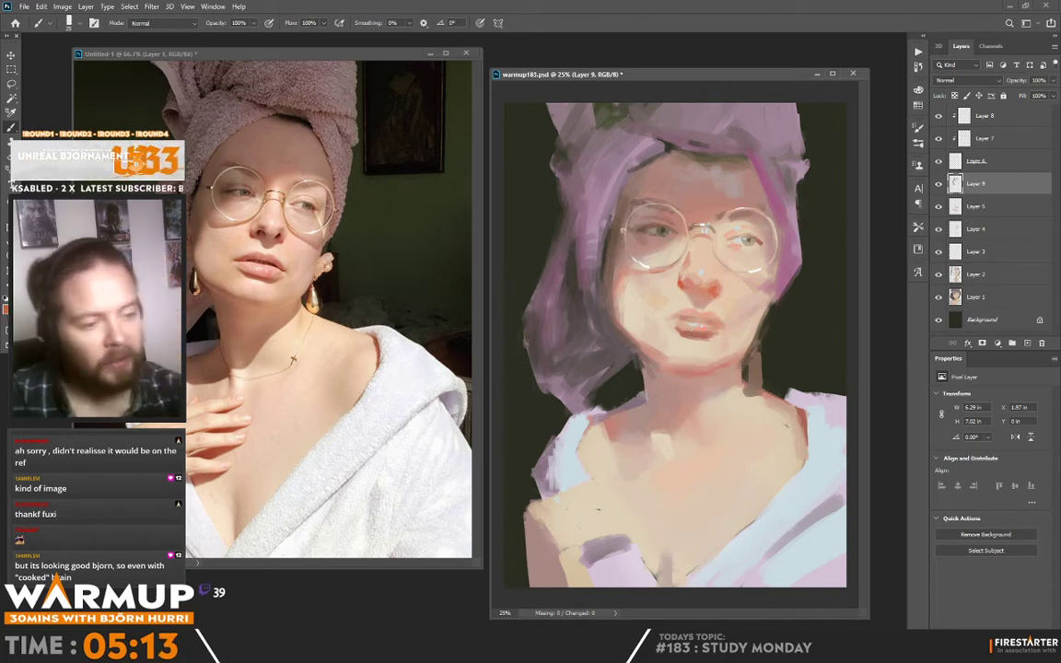
pyautogui.press('n')
pyautogui.click(568, 376)
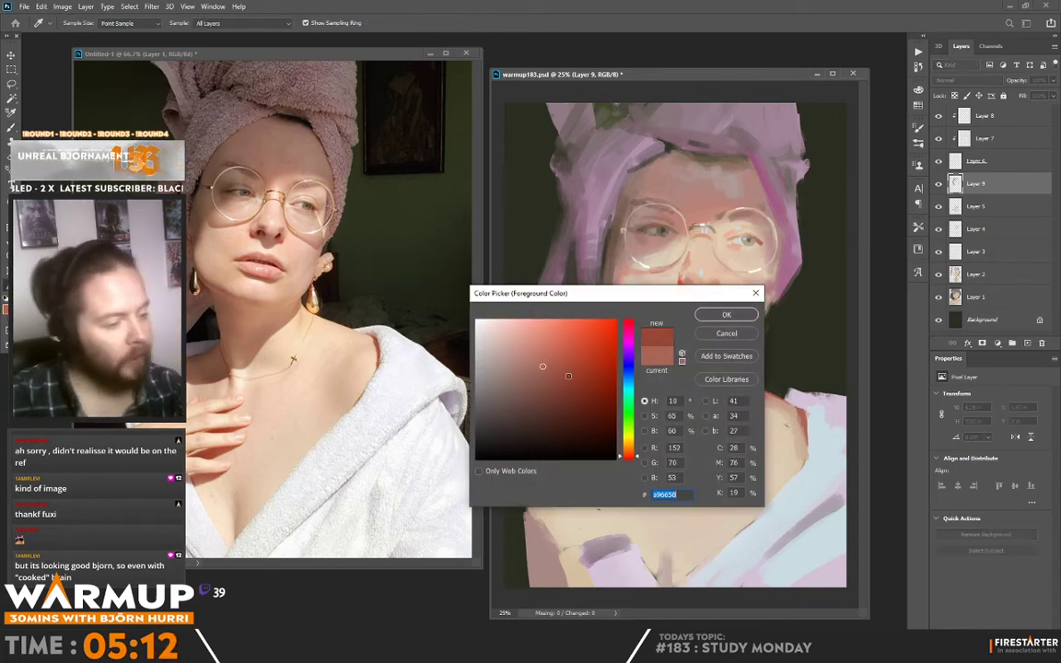
pyautogui.click(725, 314)
pyautogui.click(690, 284)
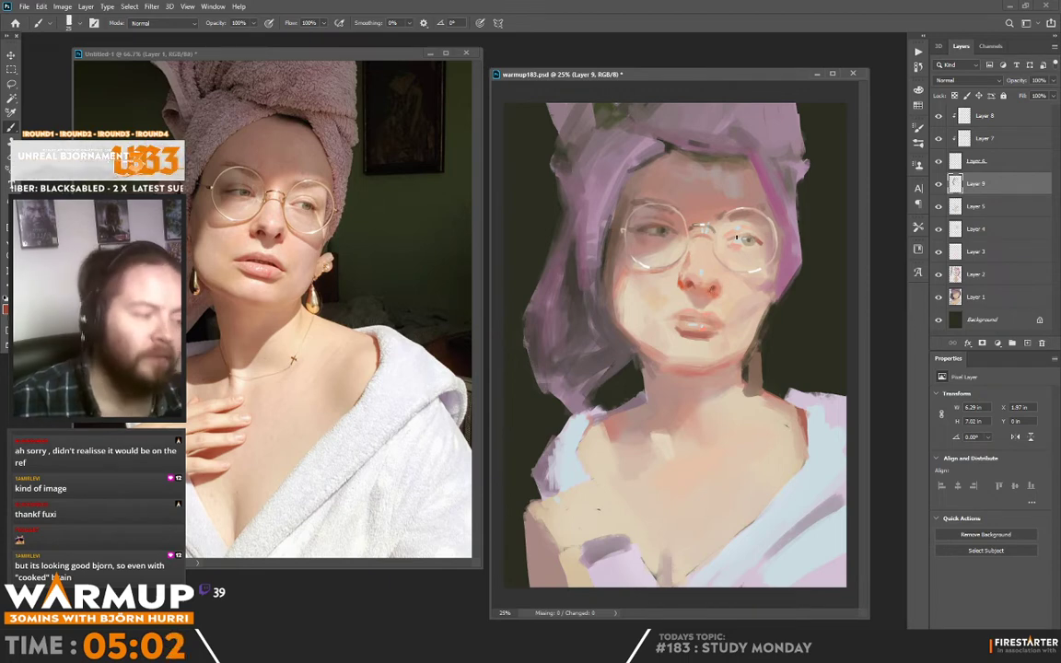
# Refine the nose tip and the skin around the lit lens with tones sampled from the nose, shaded lens and cheek.
pyautogui.keyDown('alt'); pyautogui.click(710, 282); pyautogui.keyUp('alt')
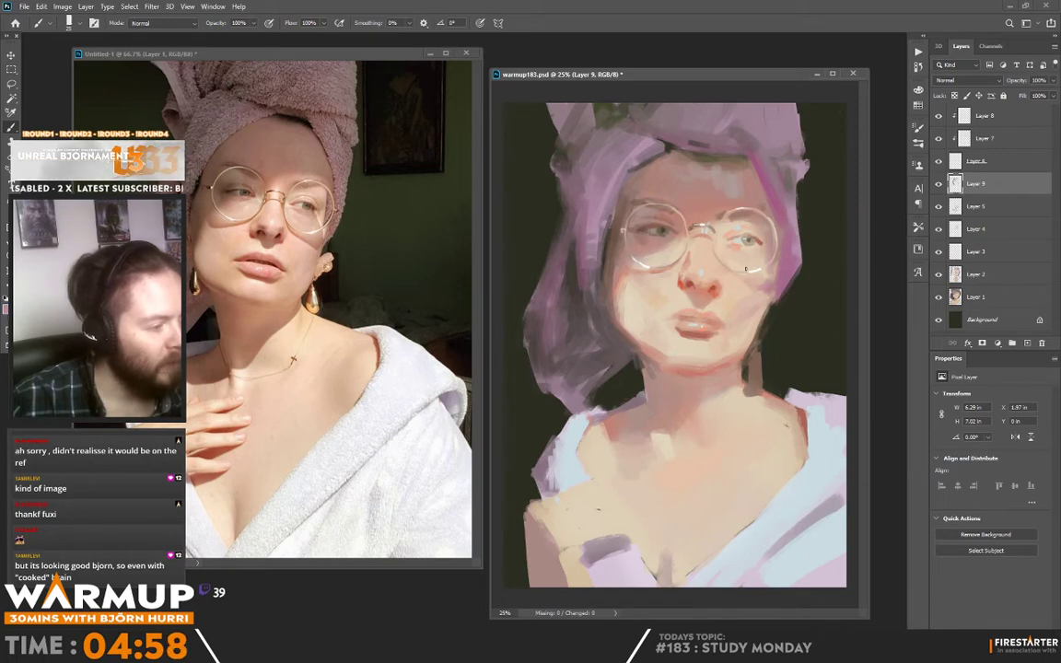
pyautogui.keyDown('alt'); pyautogui.click(704, 282); pyautogui.keyUp('alt')
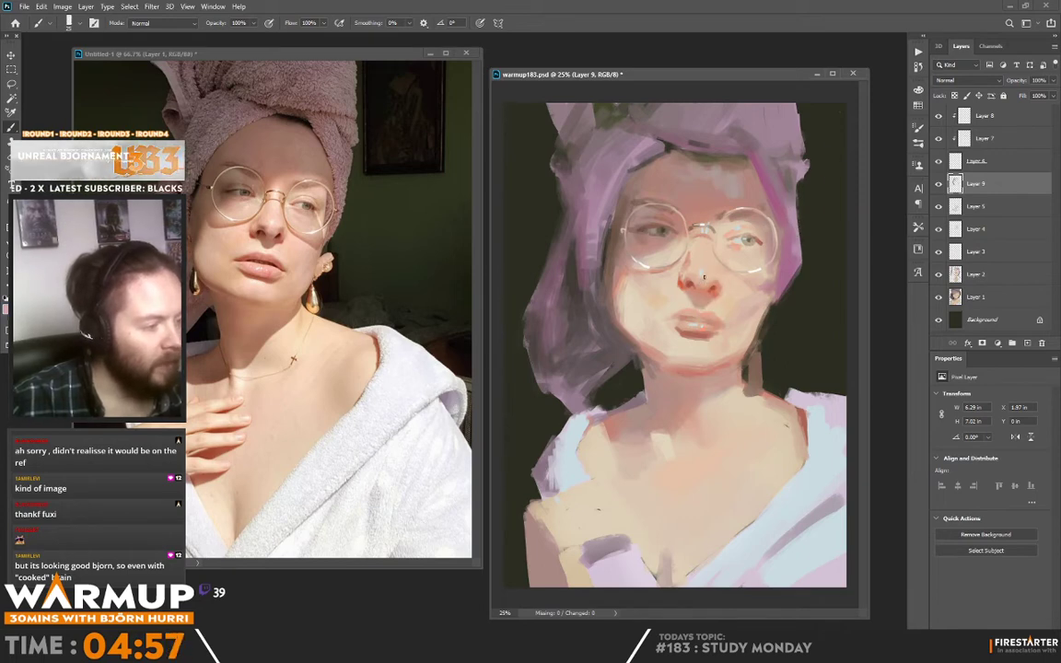
pyautogui.keyDown('alt'); pyautogui.click(638, 248); pyautogui.keyUp('alt')
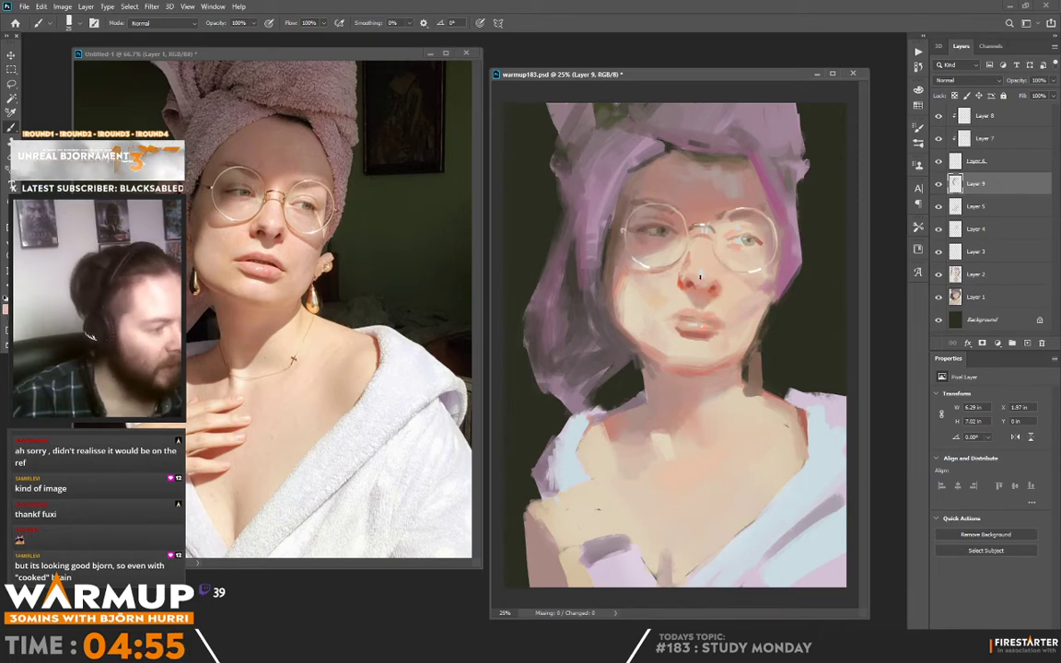
pyautogui.keyDown('alt'); pyautogui.click(765, 266); pyautogui.keyUp('alt')
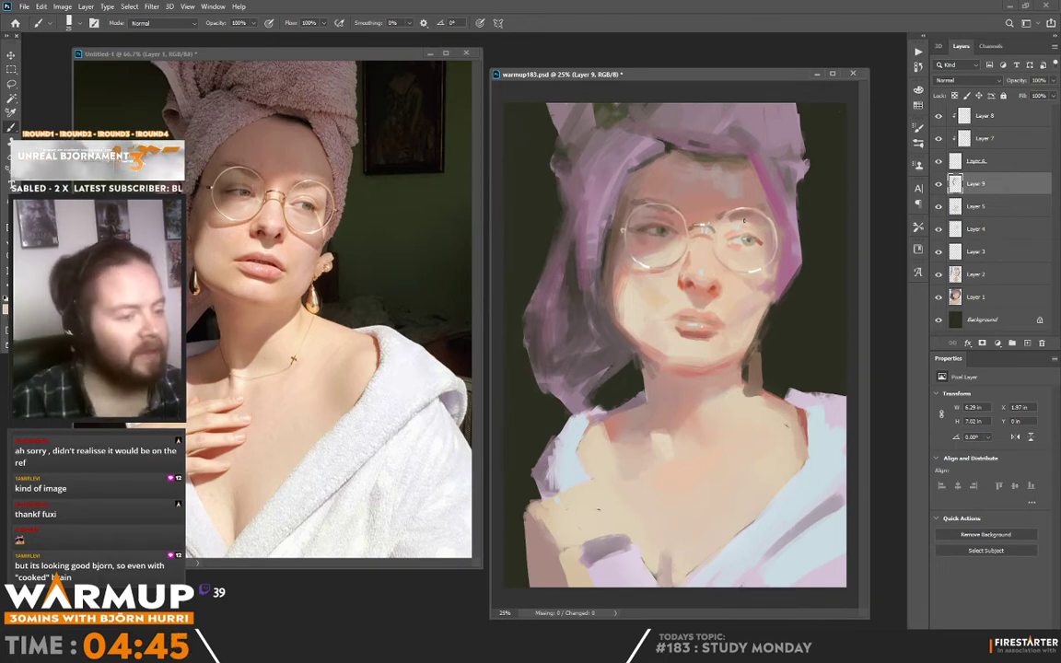
# Blend the side and tip of the nose with skin tones sampled along the nose and adjoining cheek.
pyautogui.keyDown('alt'); pyautogui.click(691, 266); pyautogui.keyUp('alt')
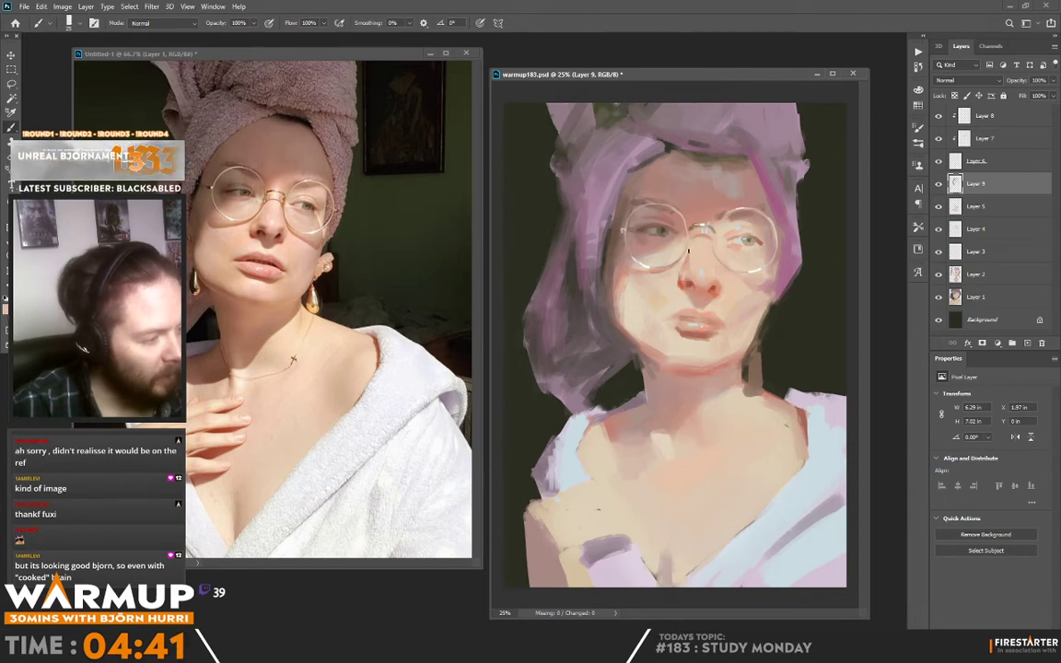
pyautogui.keyDown('alt'); pyautogui.click(683, 265); pyautogui.keyUp('alt')
pyautogui.keyDown('alt'); pyautogui.click(691, 276); pyautogui.keyUp('alt')
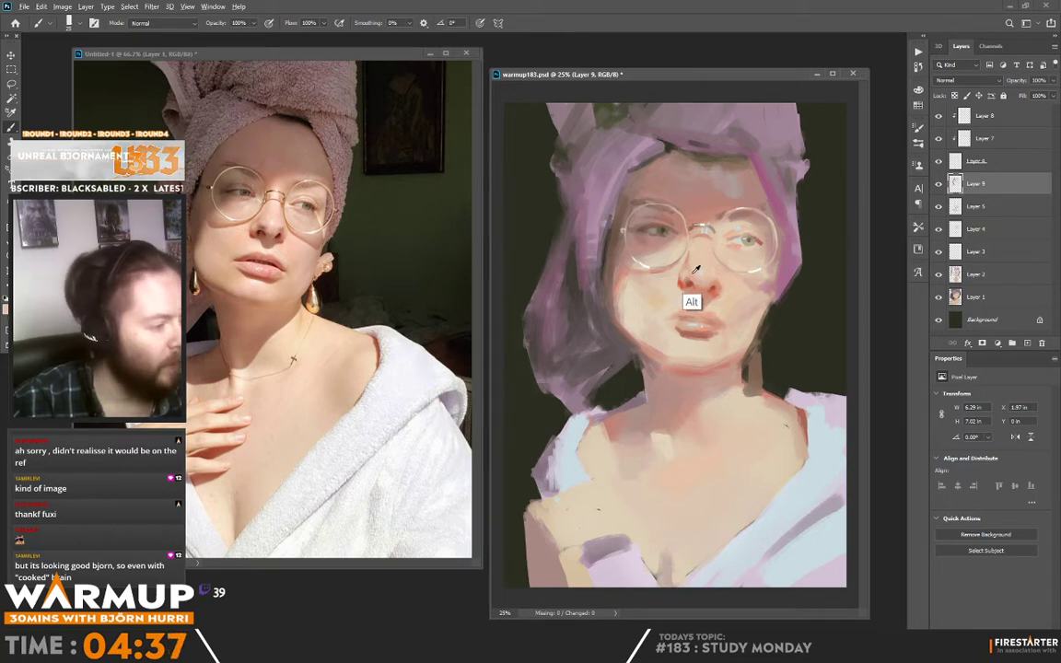
pyautogui.keyDown('alt'); pyautogui.click(696, 269); pyautogui.keyUp('alt')
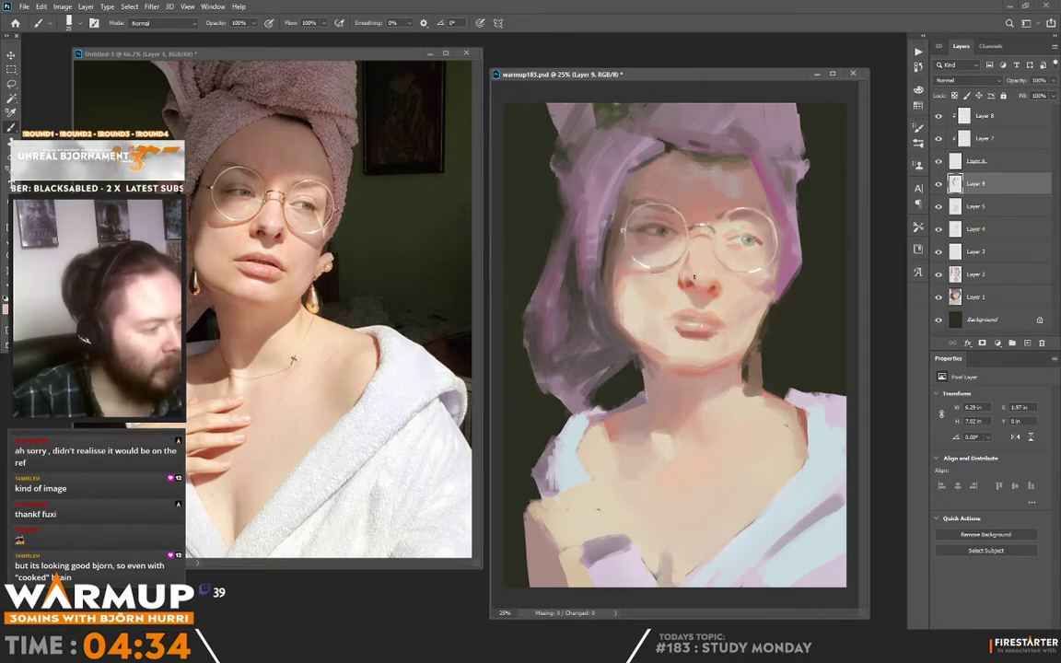
pyautogui.keyDown('alt'); pyautogui.click(699, 280); pyautogui.keyUp('alt')
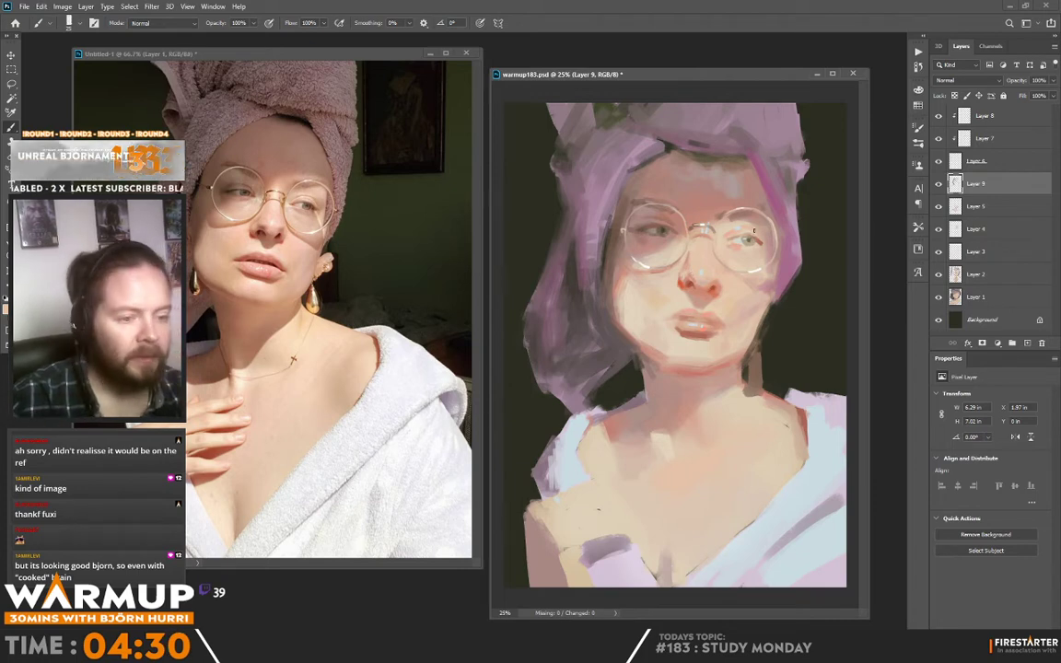
# Enlarge the brush and blend the outer edge of the cheek with sampled skin tones, picking up an orange tone beside the nose.
pyautogui.rightClick(693, 275)
pyautogui.moveTo(753, 176); pyautogui.dragTo(765, 177)
pyautogui.keyDown('alt'); pyautogui.click(622, 296); pyautogui.keyUp('alt')
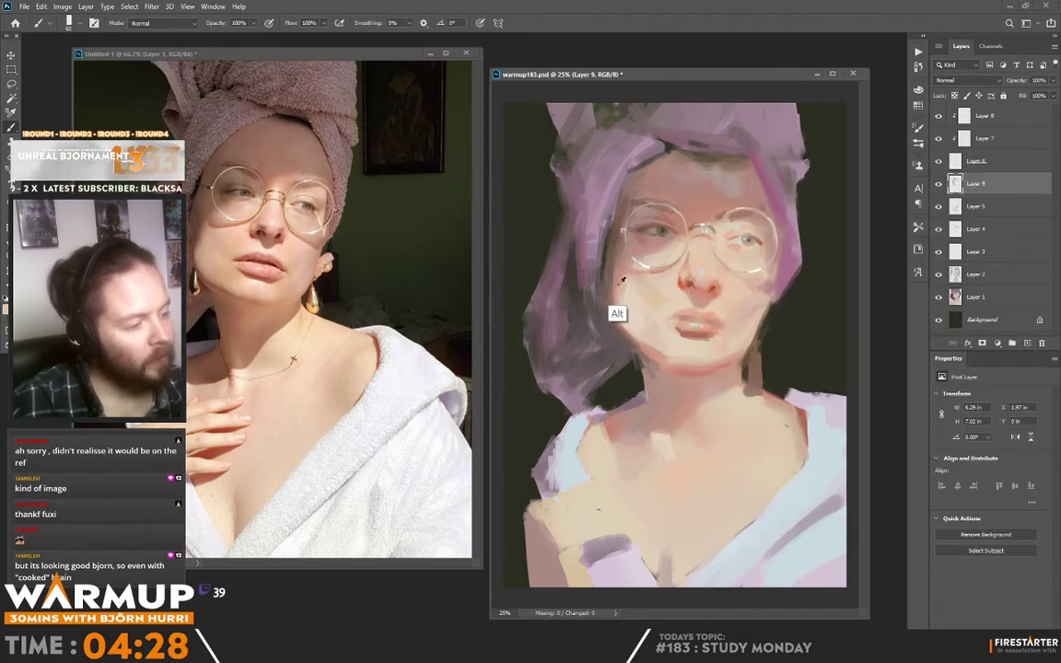
pyautogui.keyDown('alt'); pyautogui.click(616, 283); pyautogui.keyUp('alt')
pyautogui.keyDown('alt'); pyautogui.click(681, 277); pyautogui.keyUp('alt')
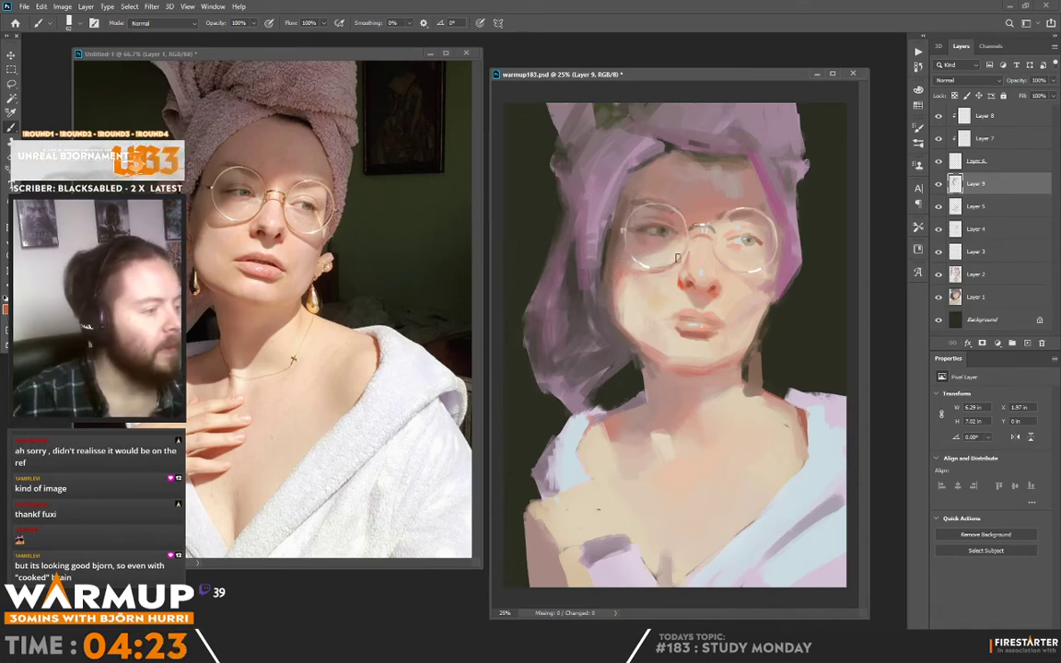
# Set the brush size to 29 px and refine the facial skin with tones sampled from the shaded lens, forehead and neck.
pyautogui.rightClick(706, 249)
pyautogui.click(771, 176)
pyautogui.press('Return')
pyautogui.keyDown('alt'); pyautogui.click(662, 258); pyautogui.keyUp('alt')
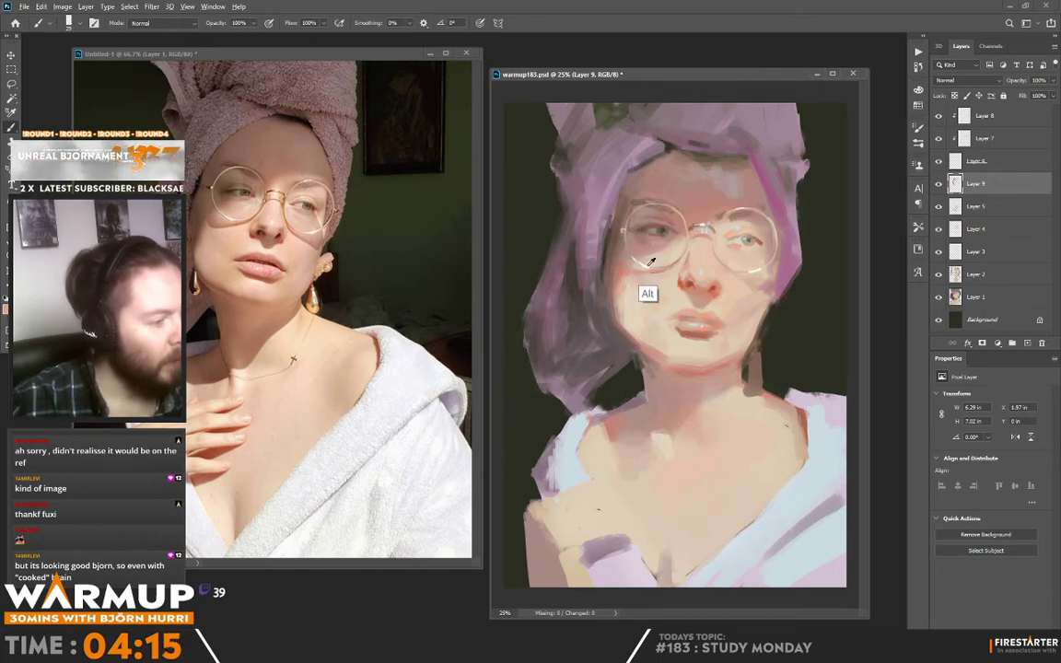
pyautogui.keyDown('alt'); pyautogui.click(736, 184); pyautogui.keyUp('alt')
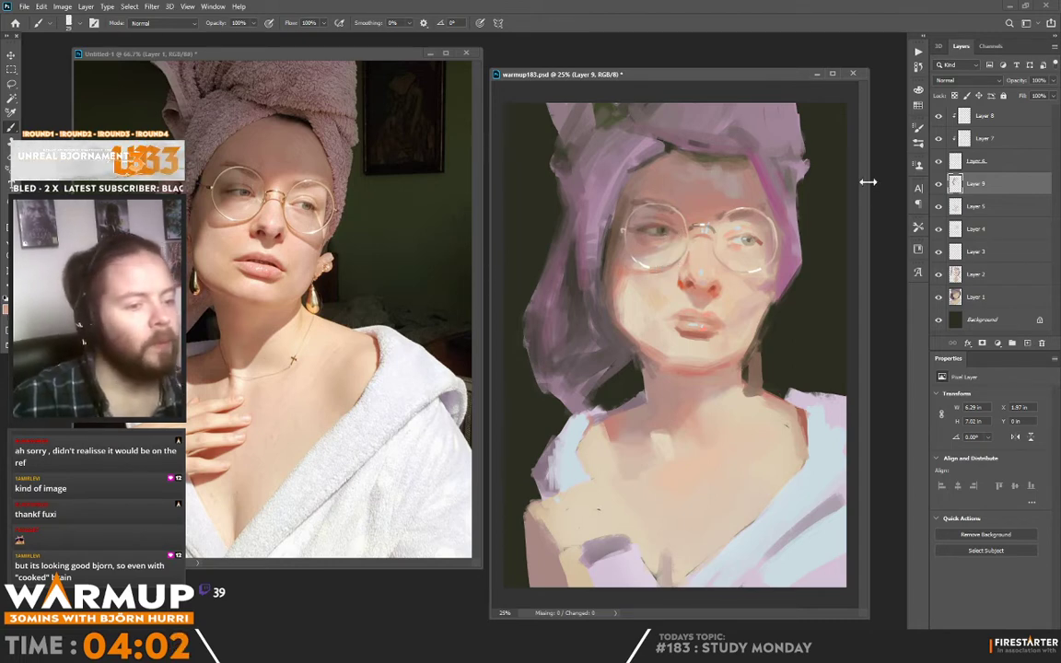
pyautogui.press('alt')
pyautogui.keyDown('alt'); pyautogui.click(650, 224); pyautogui.keyUp('alt')
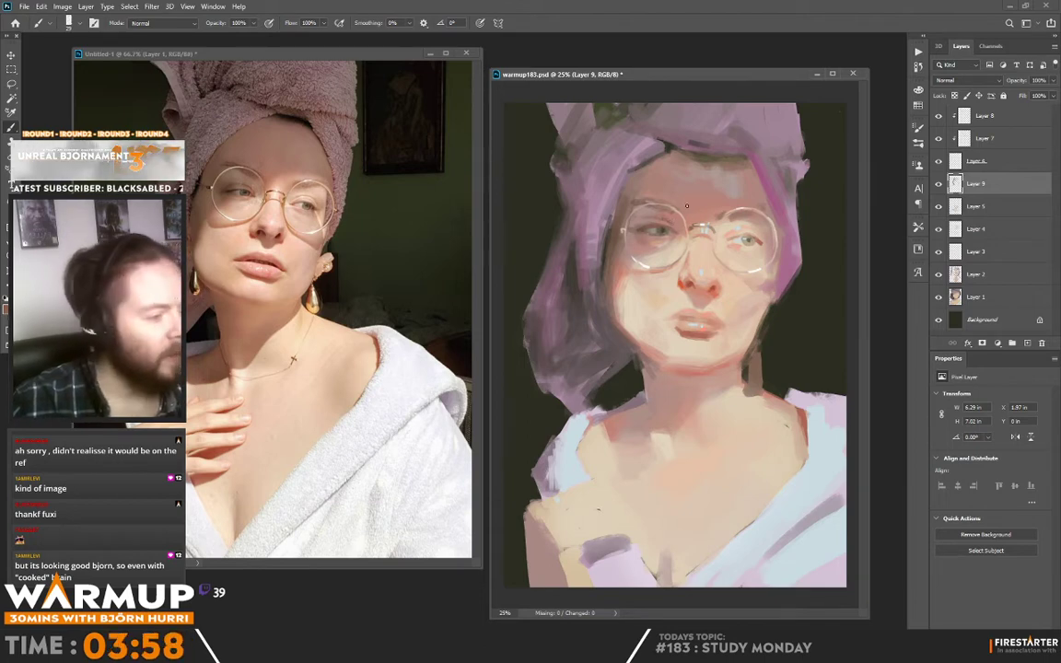
pyautogui.press('alt')
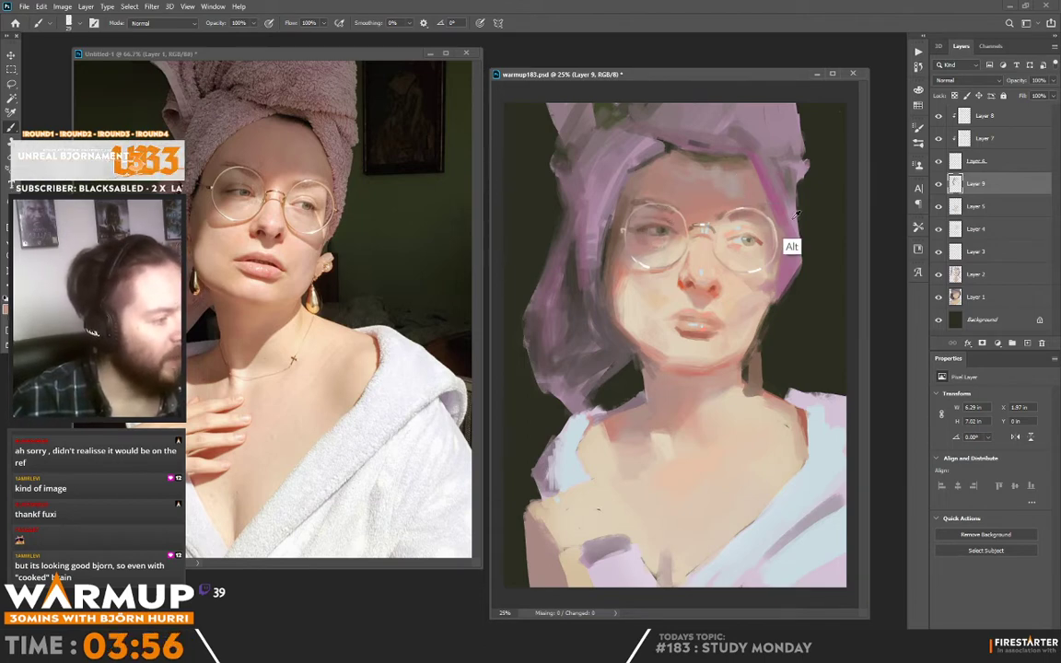
pyautogui.keyDown('alt'); pyautogui.click(733, 396); pyautogui.keyUp('alt')
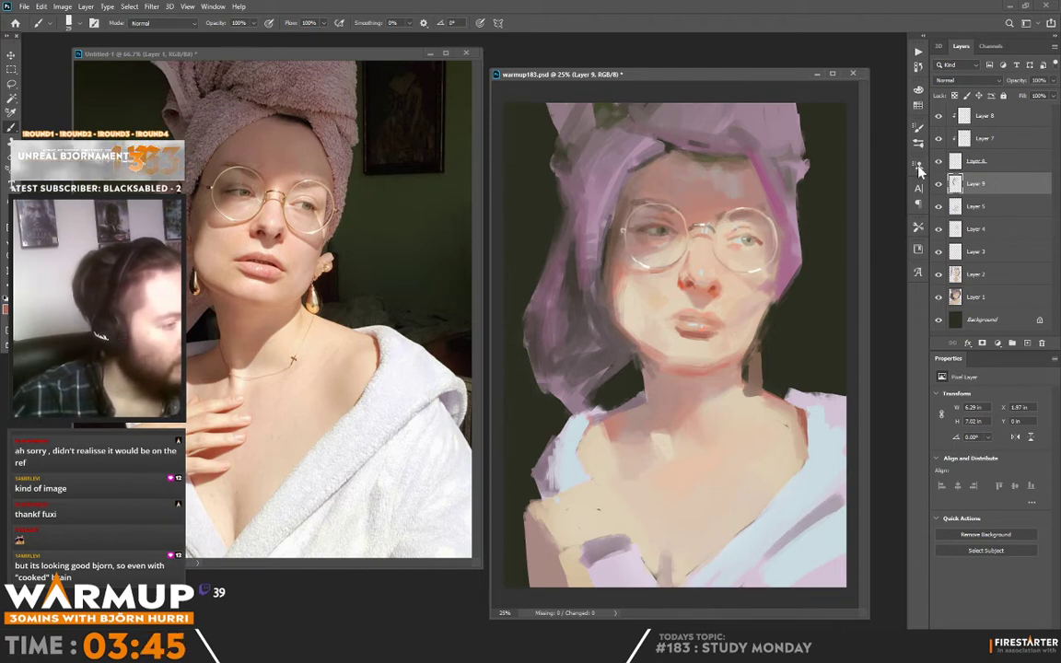
# Add a new layer above Layer 8 and set the brush size to 25 px.
pyautogui.click(1001, 116)
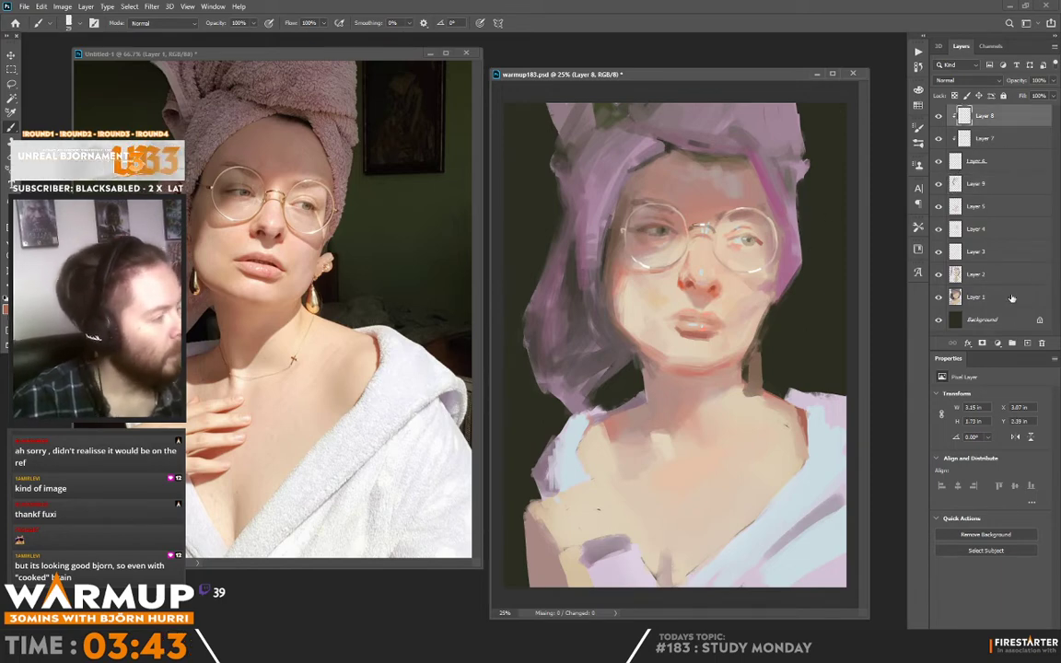
pyautogui.hotkey('ctrl', 'shift', 'alt', 'n')
pyautogui.rightClick(844, 262)
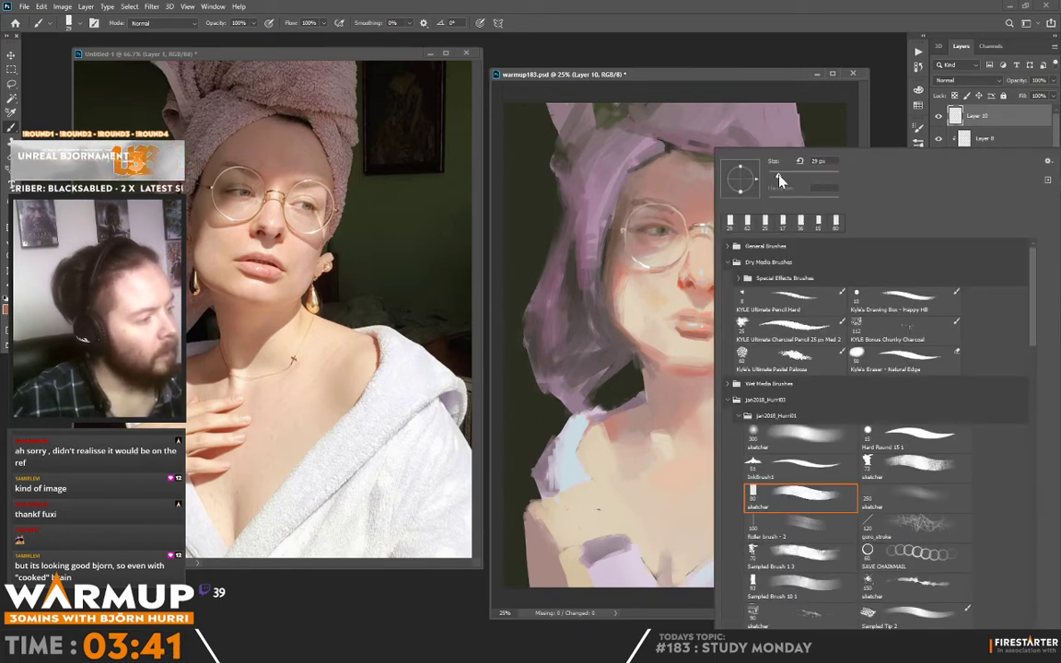
pyautogui.moveTo(778, 174); pyautogui.dragTo(775, 174)
pyautogui.click(779, 93)
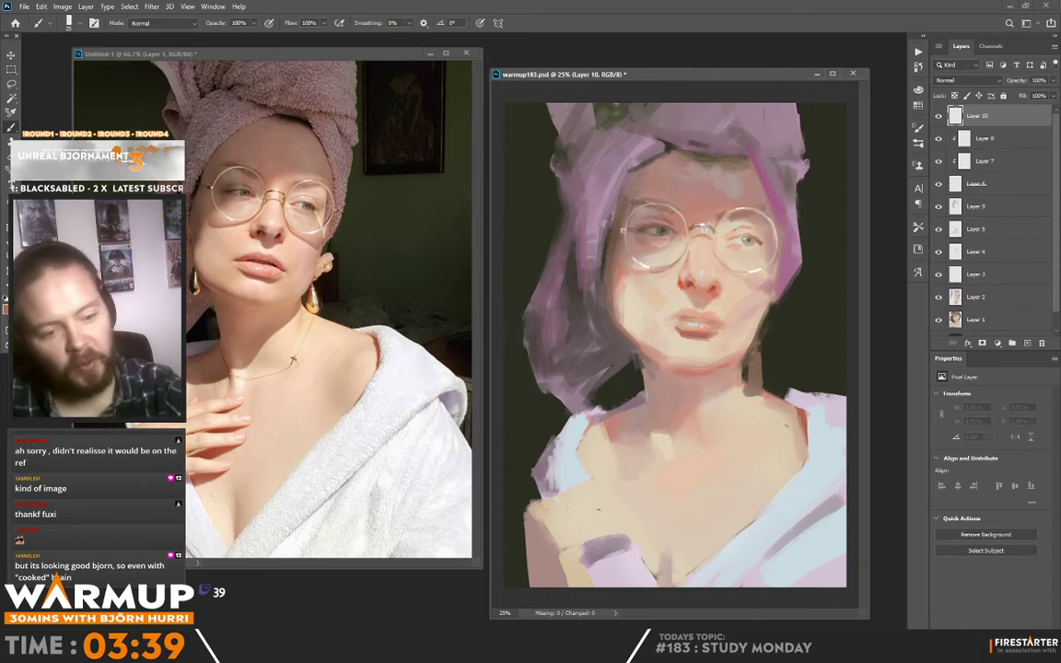
# Shift the colour to an orange-brown hue and paint the lit lens's rim beside the nose, darkening it with a tone sampled from the nostril.
pyautogui.press('n')
pyautogui.click(629, 448)
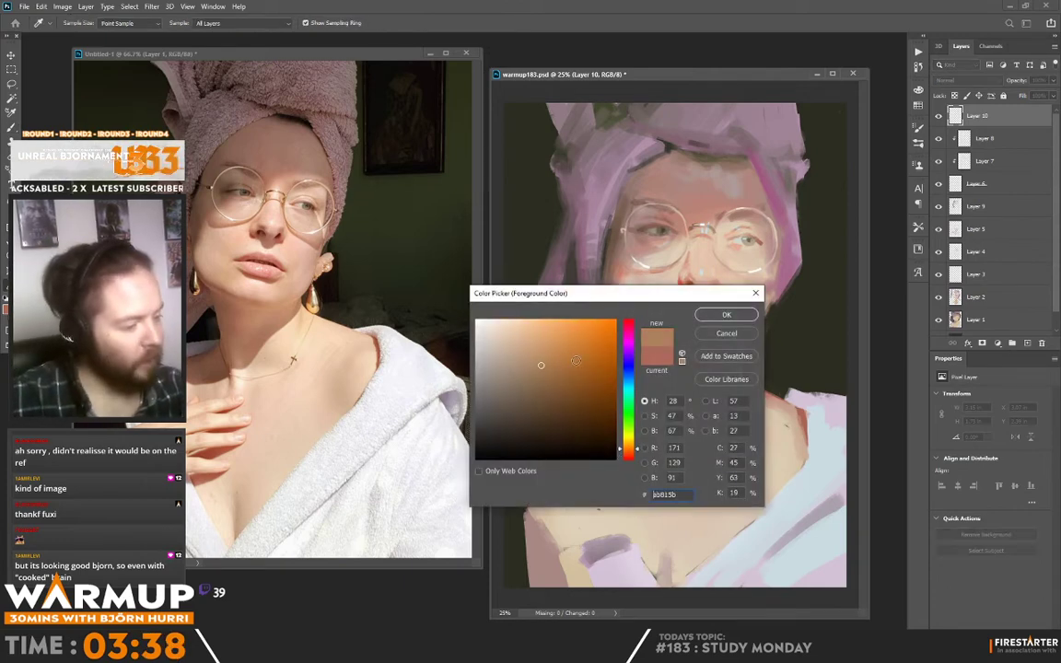
pyautogui.click(725, 314)
pyautogui.moveTo(714, 228)
pyautogui.mouseDown()
pyautogui.moveTo(842, 186)
pyautogui.moveTo(717, 259)
pyautogui.mouseUp()
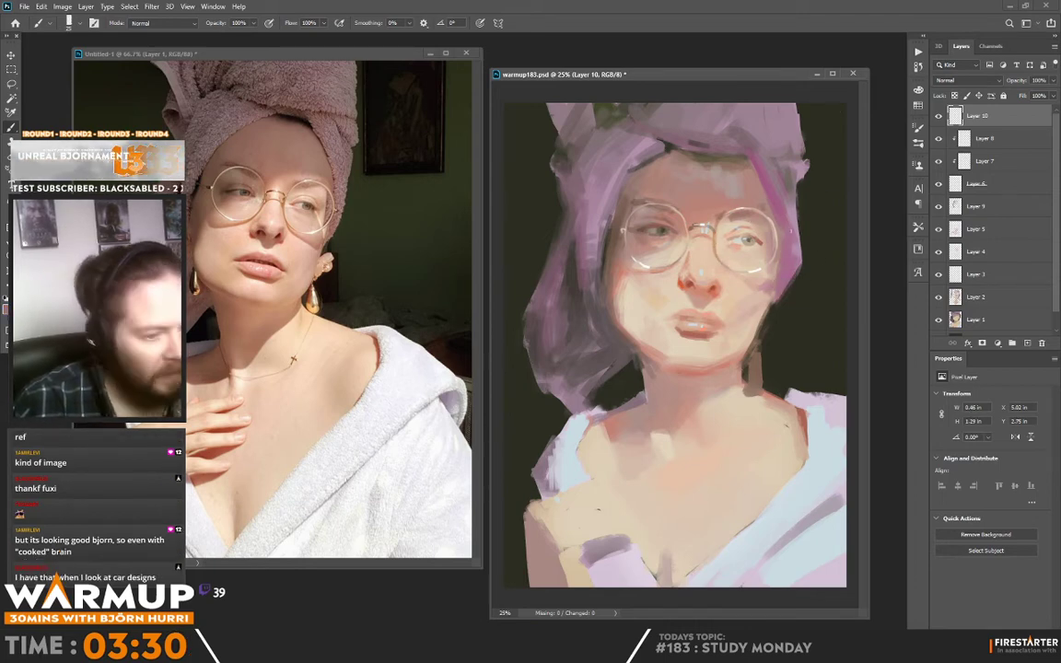
pyautogui.moveTo(728, 276); pyautogui.dragTo(731, 271)
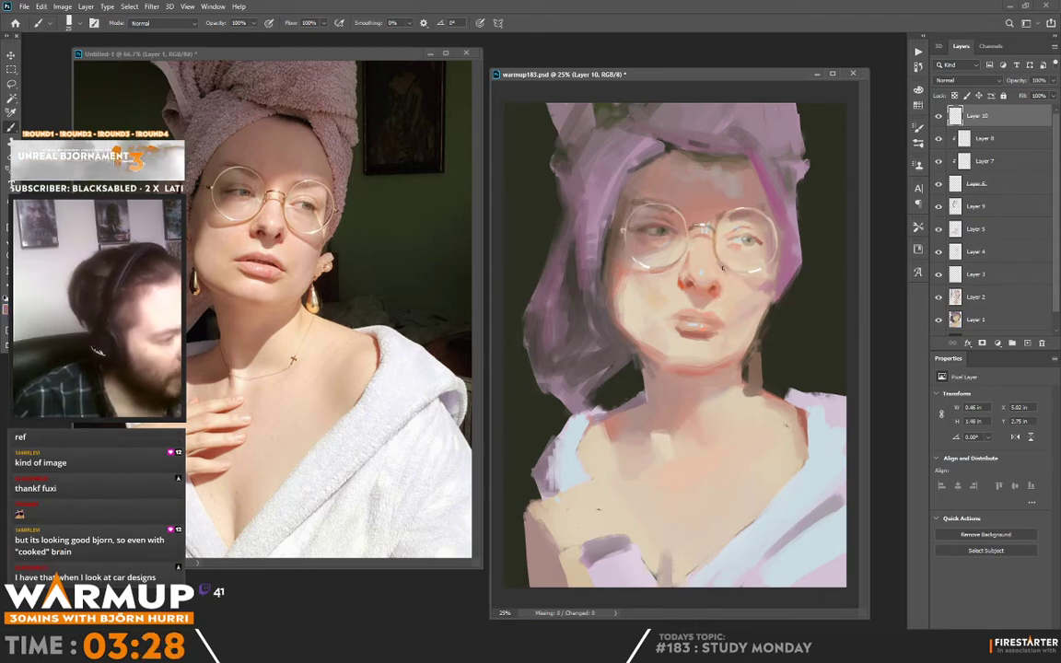
pyautogui.keyDown('alt'); pyautogui.click(692, 283); pyautogui.keyUp('alt')
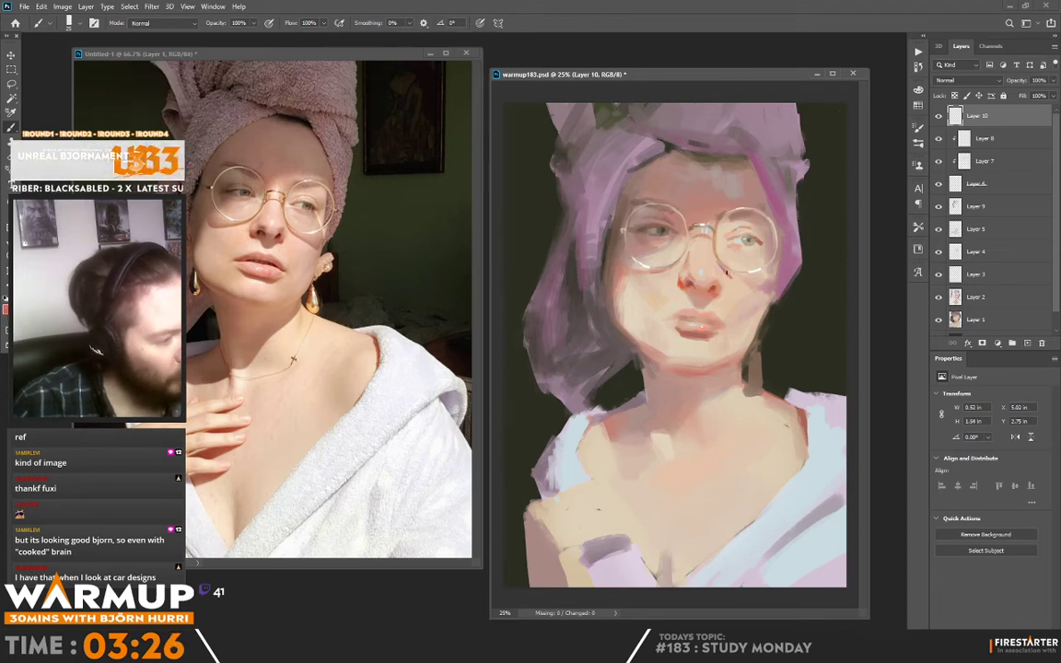
# Enlarge the brush and paint the lower rim of the lit lens and the cheek beneath it with tones sampled under the shaded lens.
pyautogui.rightClick(714, 152)
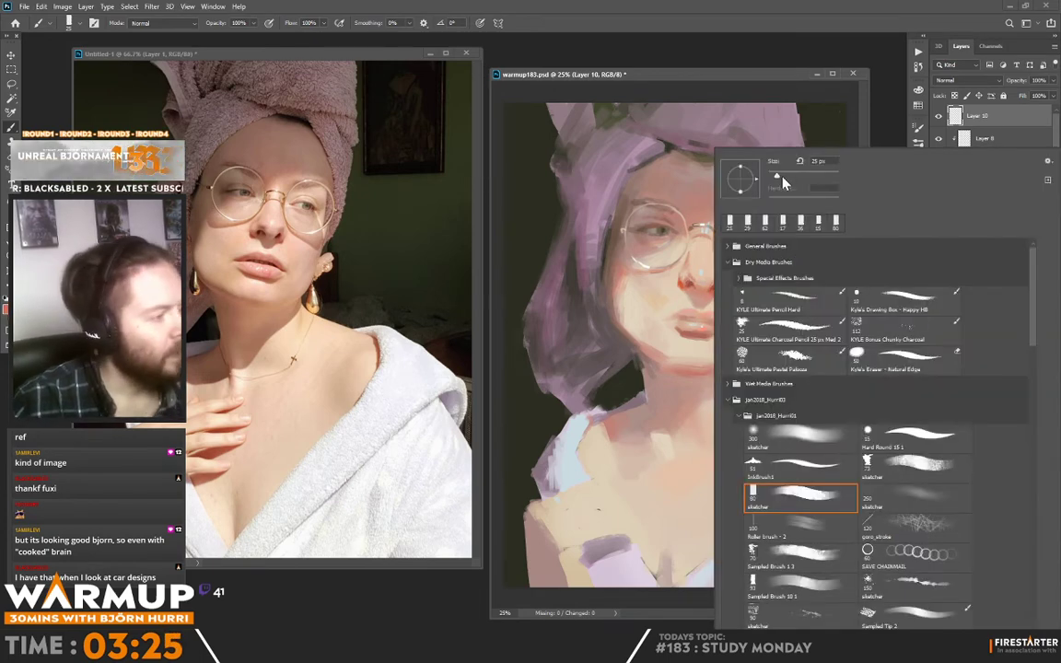
pyautogui.click(842, 100)
pyautogui.moveTo(734, 274); pyautogui.dragTo(762, 282)
pyautogui.keyDown('alt'); pyautogui.click(647, 266); pyautogui.keyUp('alt')
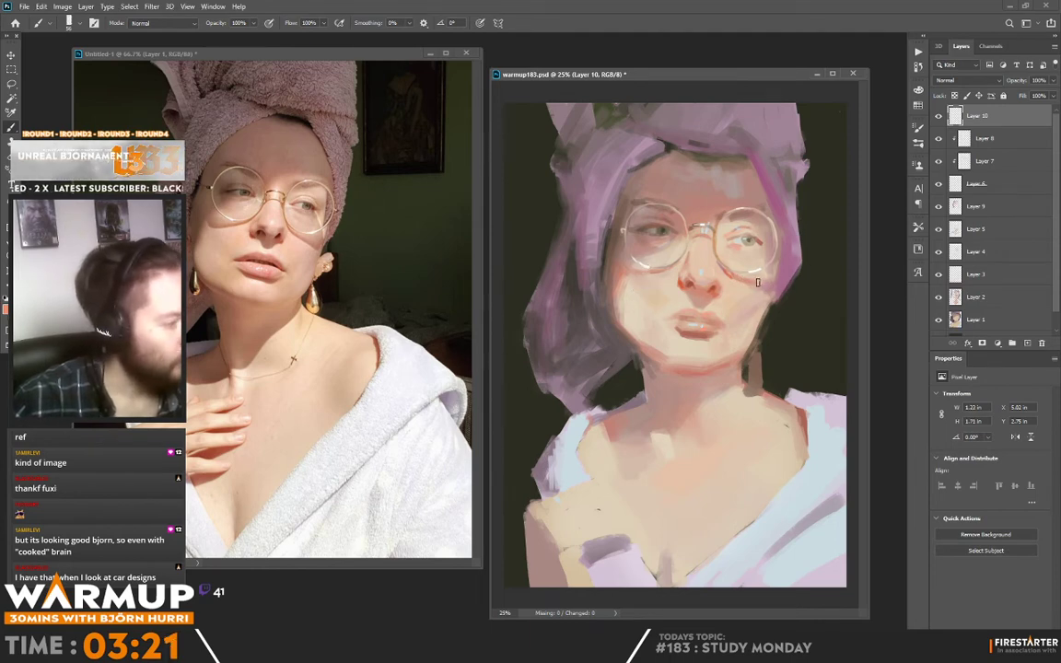
pyautogui.keyDown('alt'); pyautogui.click(661, 262); pyautogui.keyUp('alt')
pyautogui.moveTo(733, 281); pyautogui.dragTo(772, 285)
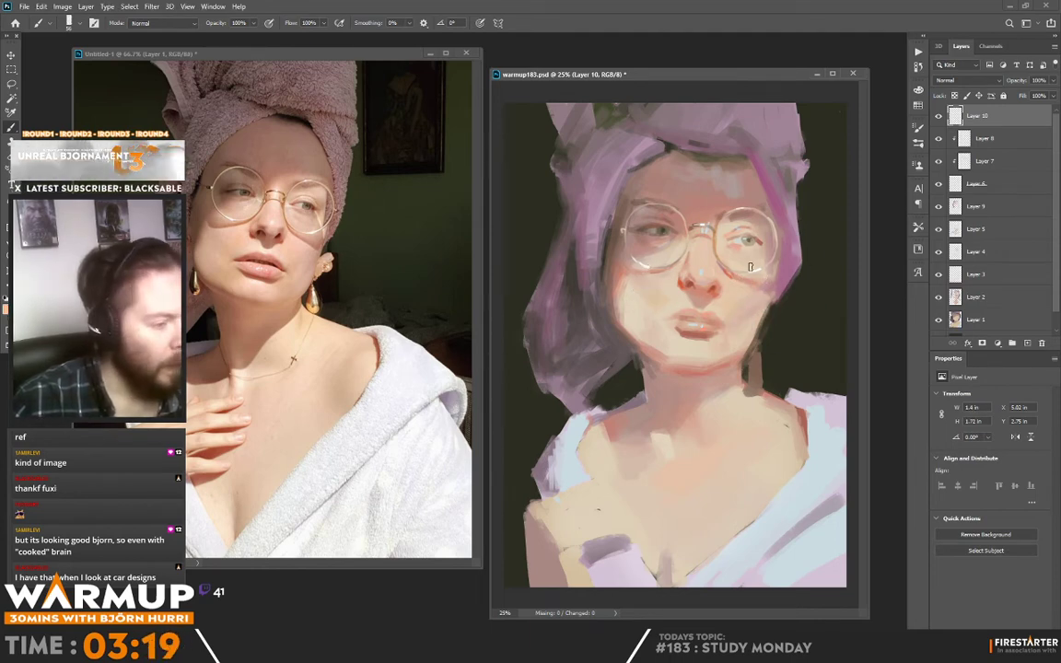
# Refine the skin around the lit eye with tones sampled from the lens edge, white robe, eye area and glasses rim.
pyautogui.keyDown('alt'); pyautogui.click(778, 253); pyautogui.keyUp('alt')
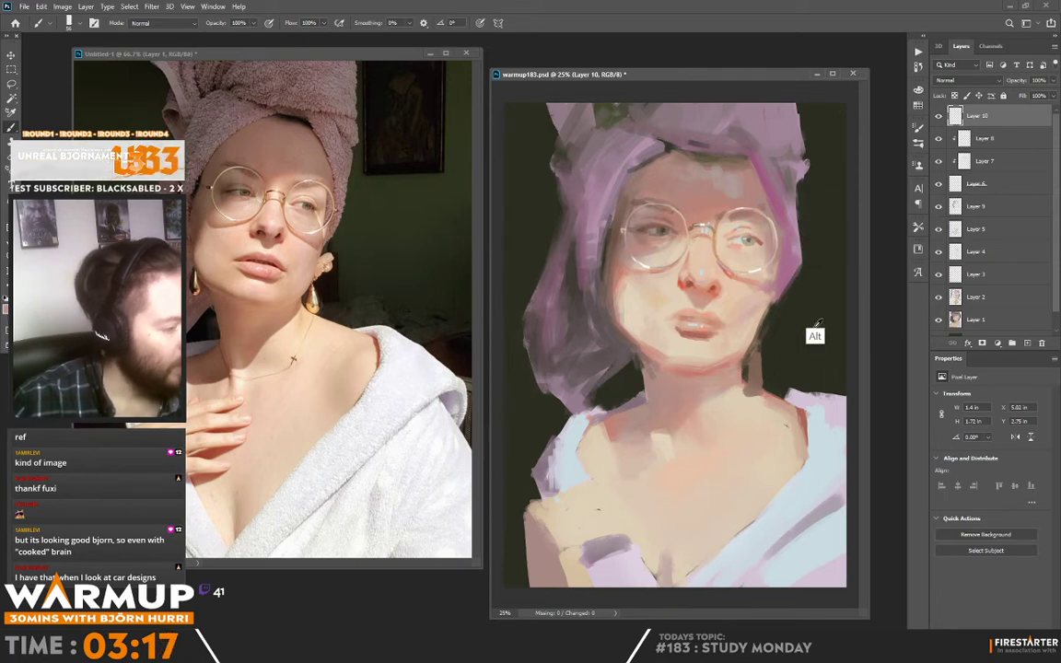
pyautogui.keyDown('alt'); pyautogui.click(834, 424); pyautogui.keyUp('alt')
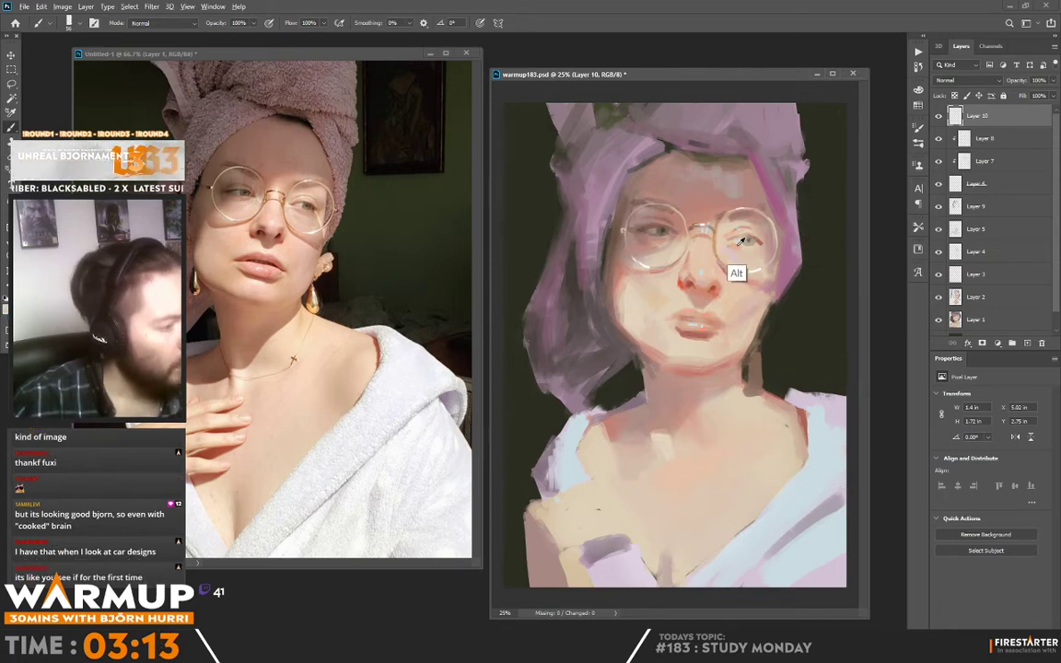
pyautogui.keyDown('alt'); pyautogui.click(746, 251); pyautogui.keyUp('alt')
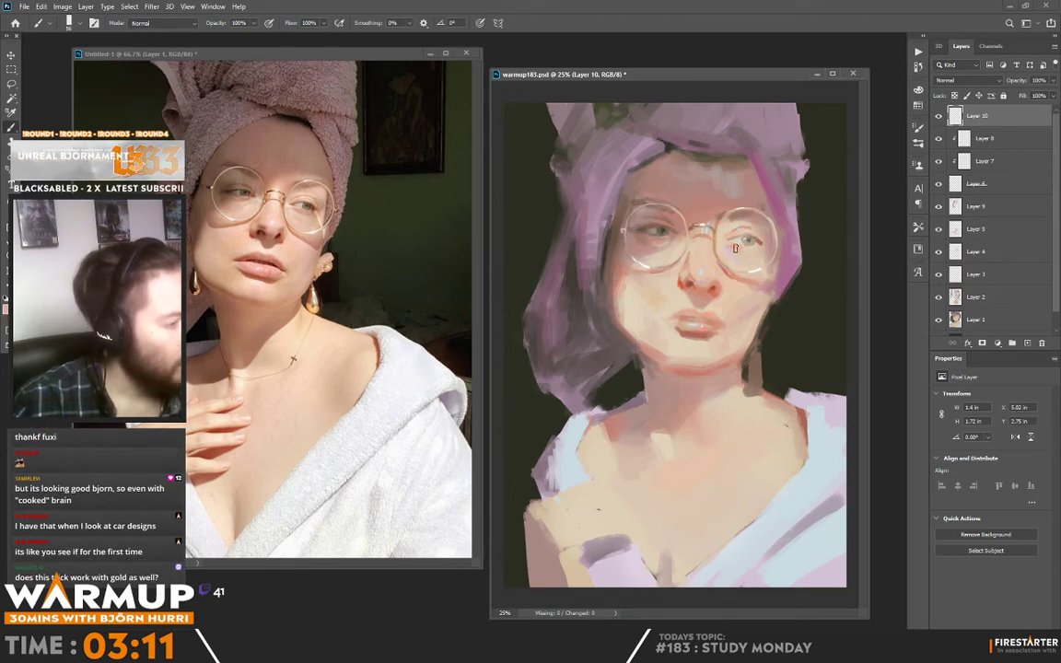
pyautogui.keyDown('alt'); pyautogui.click(736, 247); pyautogui.keyUp('alt')
pyautogui.keyDown('alt'); pyautogui.click(716, 225); pyautogui.keyUp('alt')
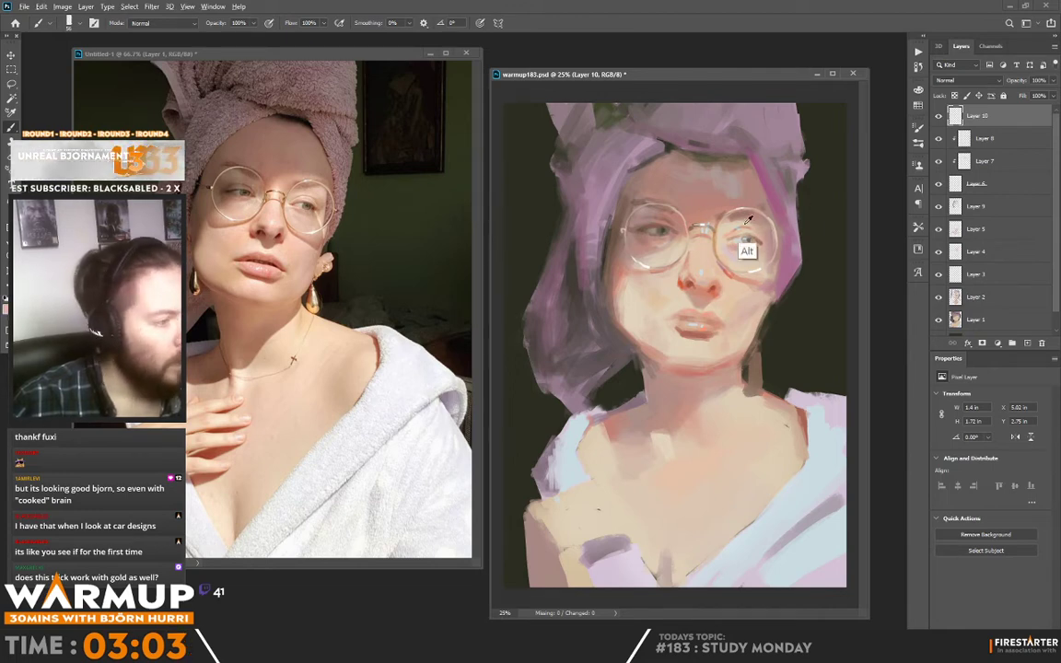
pyautogui.keyDown('alt'); pyautogui.click(740, 232); pyautogui.keyUp('alt')
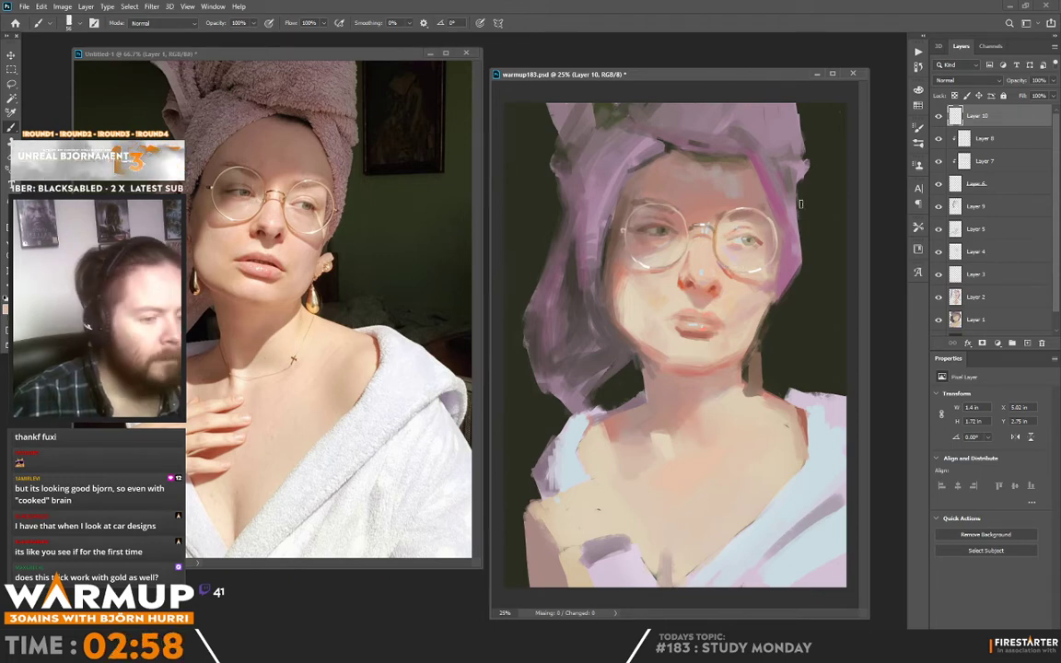
# Reduce the brush size and define the mouth corner and the line between the lips with tones sampled from the nostril and lips.
pyautogui.rightClick(750, 321)
pyautogui.doubleClick(746, 221)
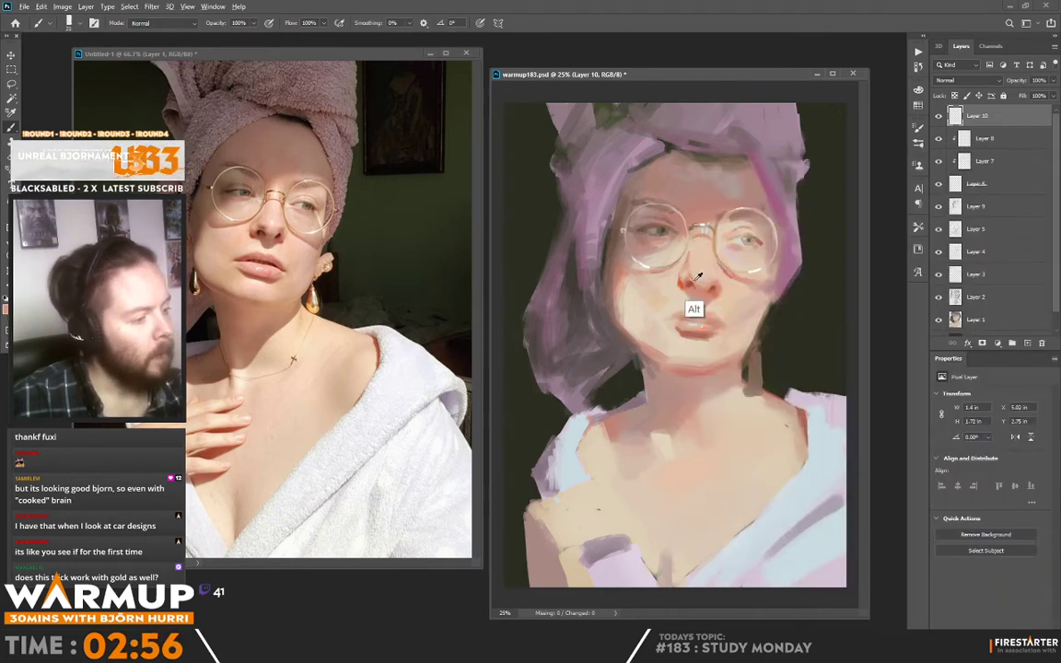
pyautogui.keyDown('alt'); pyautogui.click(691, 284); pyautogui.keyUp('alt')
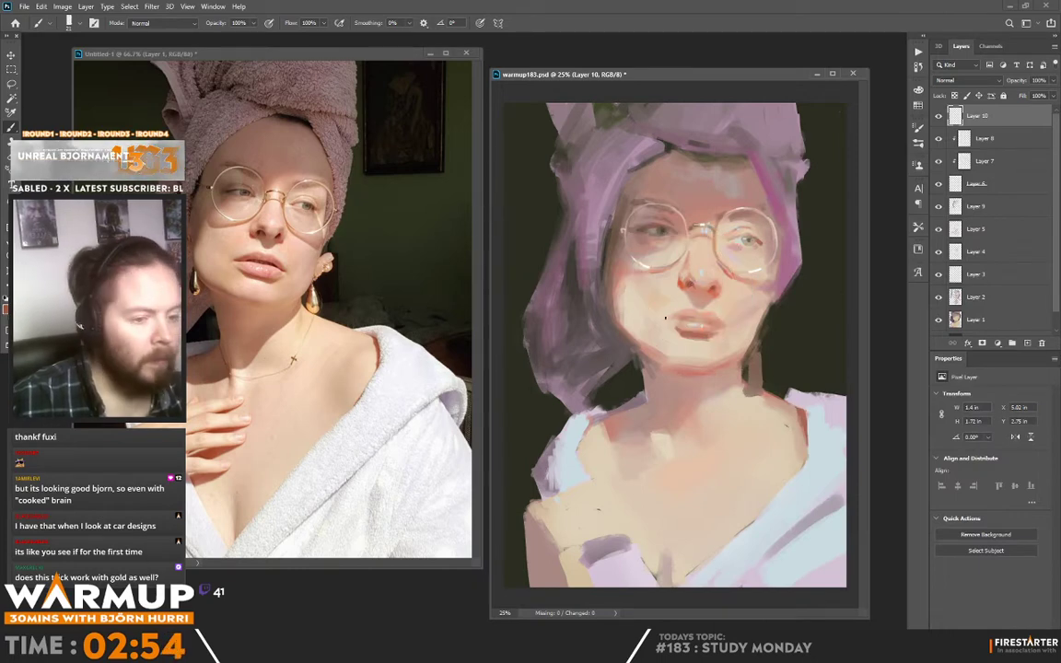
pyautogui.keyDown('alt'); pyautogui.click(684, 289); pyautogui.keyUp('alt')
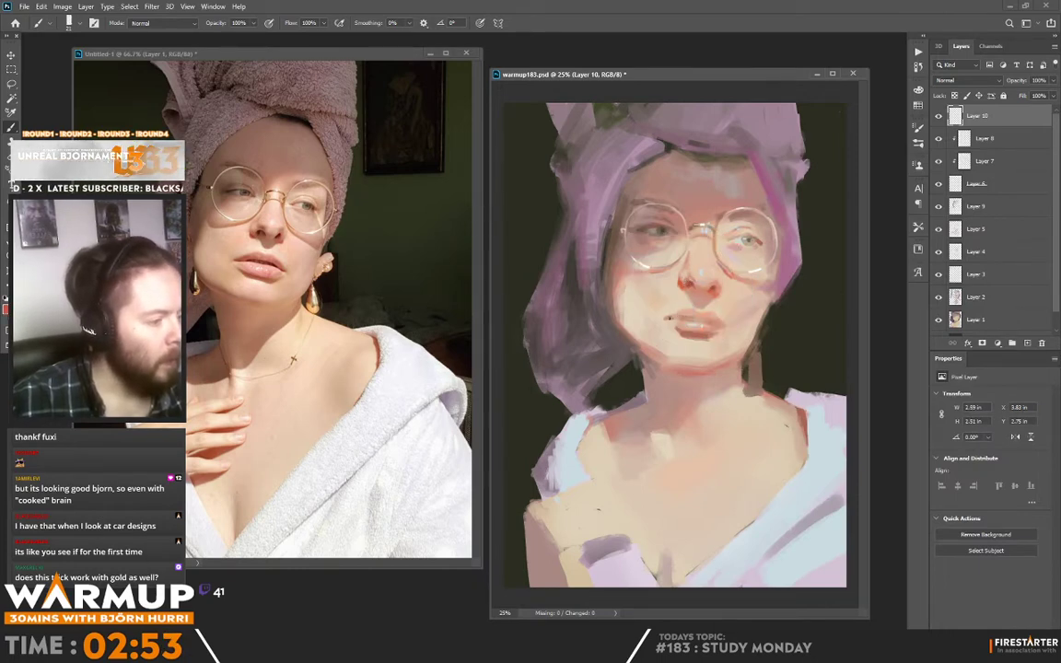
pyautogui.moveTo(678, 319); pyautogui.dragTo(667, 317)
pyautogui.keyDown('alt'); pyautogui.click(676, 315); pyautogui.keyUp('alt')
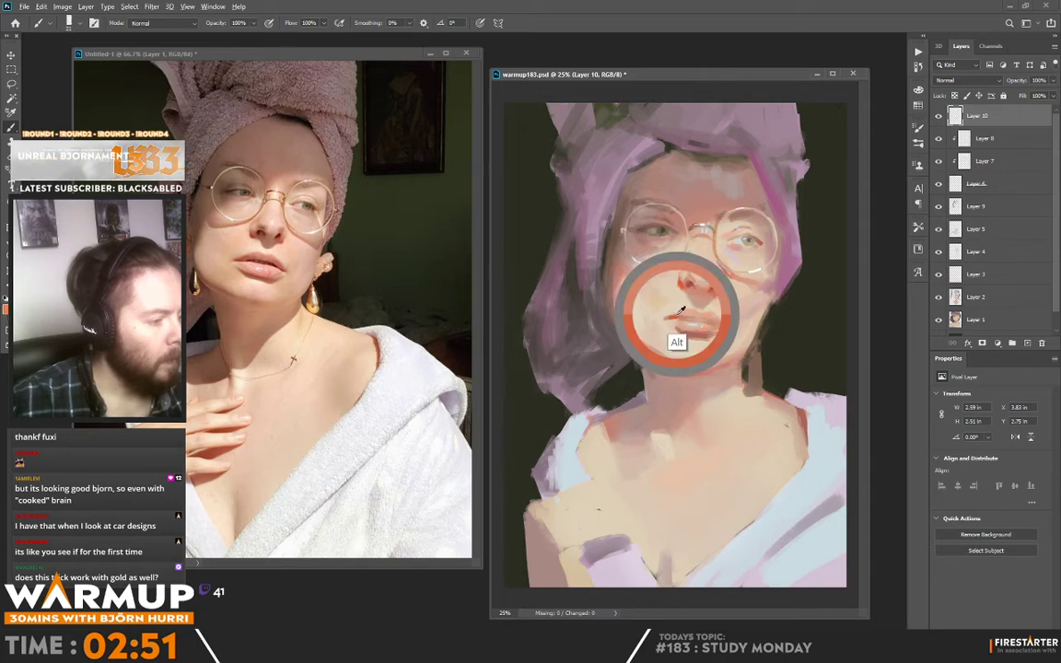
pyautogui.keyDown('alt'); pyautogui.click(673, 316); pyautogui.keyUp('alt')
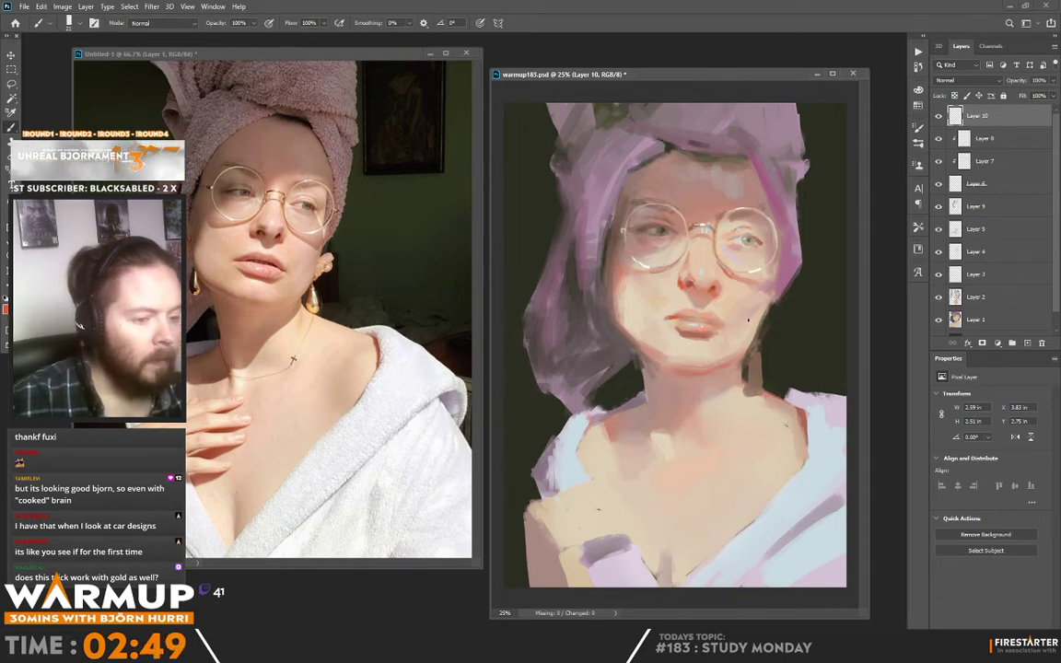
pyautogui.moveTo(712, 320); pyautogui.dragTo(712, 319)
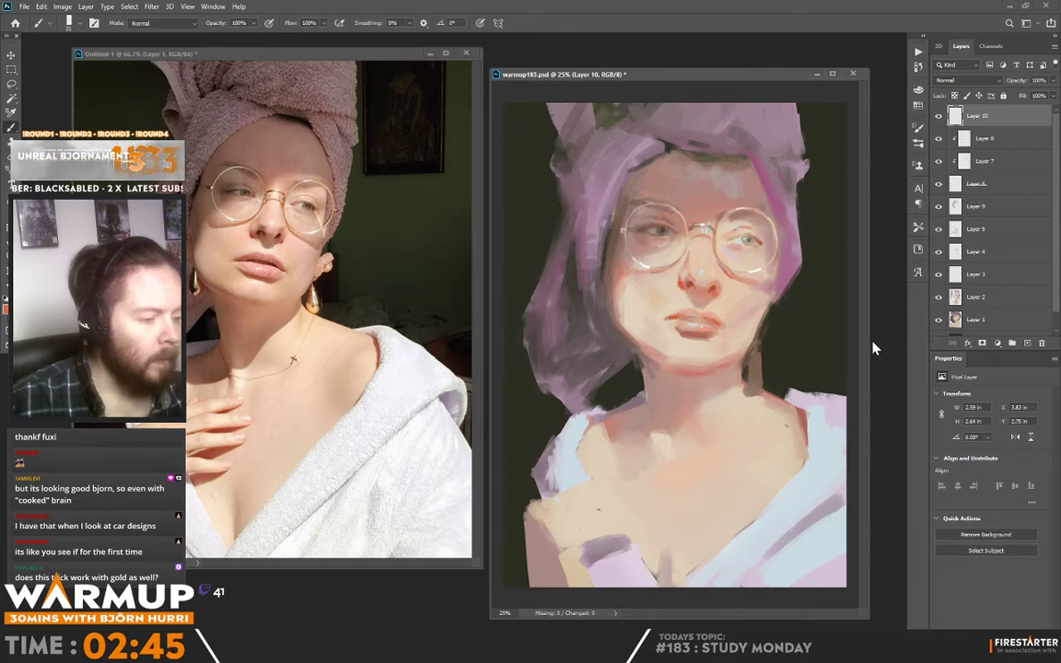
# Sample the magenta towel edge, adjust it to a lighter pink and paint it into the lower lip near the mouth corner.
pyautogui.press('alt')
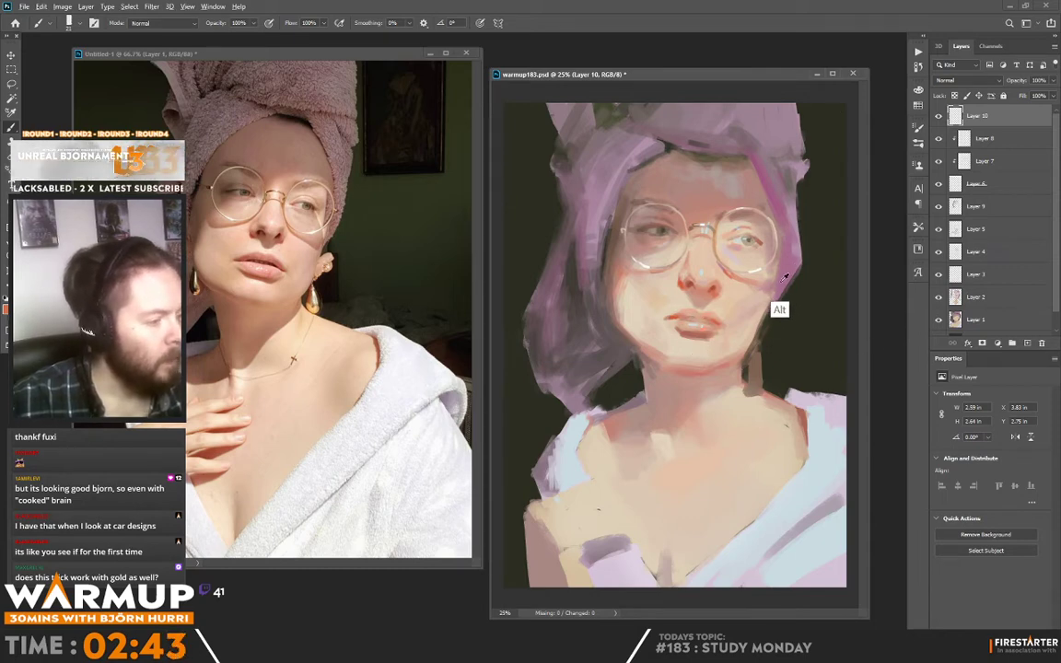
pyautogui.keyDown('alt'); pyautogui.click(781, 281); pyautogui.keyUp('alt')
pyautogui.press('n')
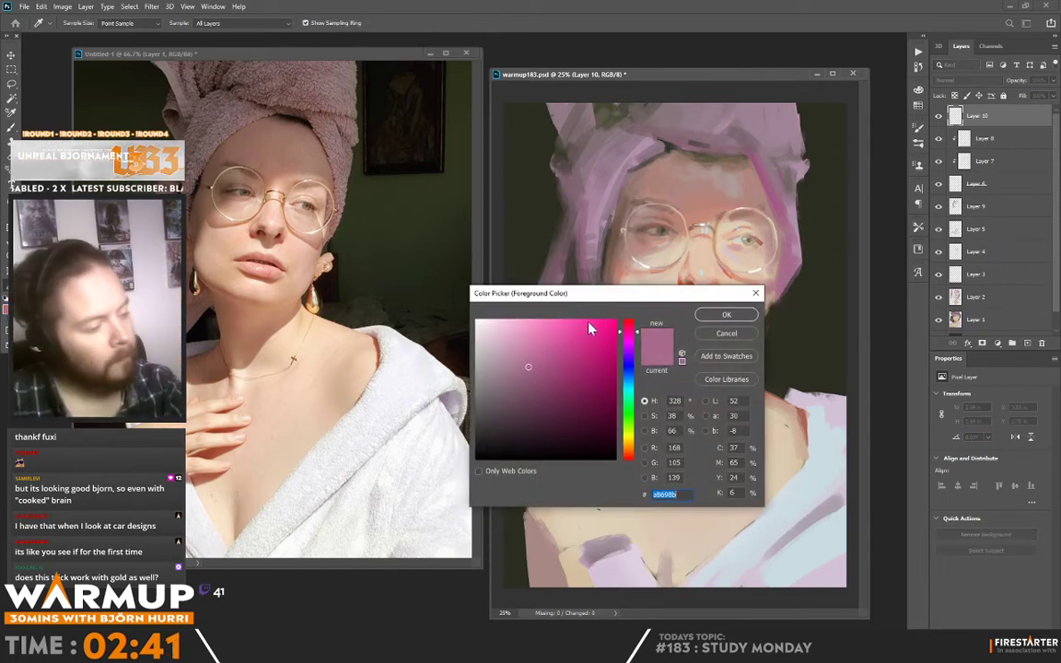
pyautogui.click(728, 314)
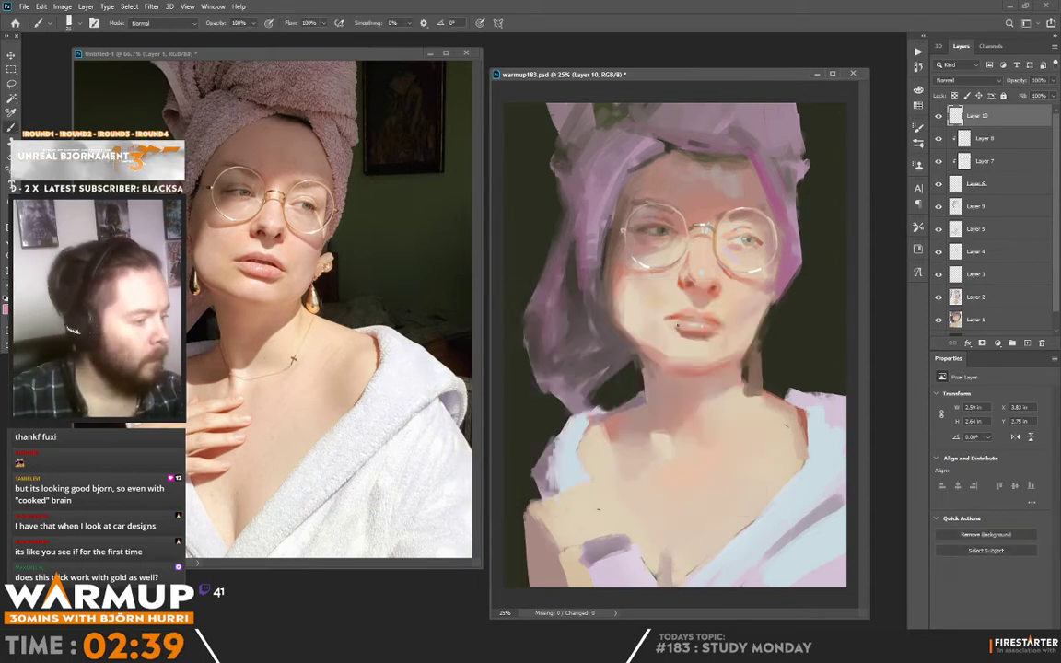
pyautogui.moveTo(673, 321); pyautogui.dragTo(682, 324)
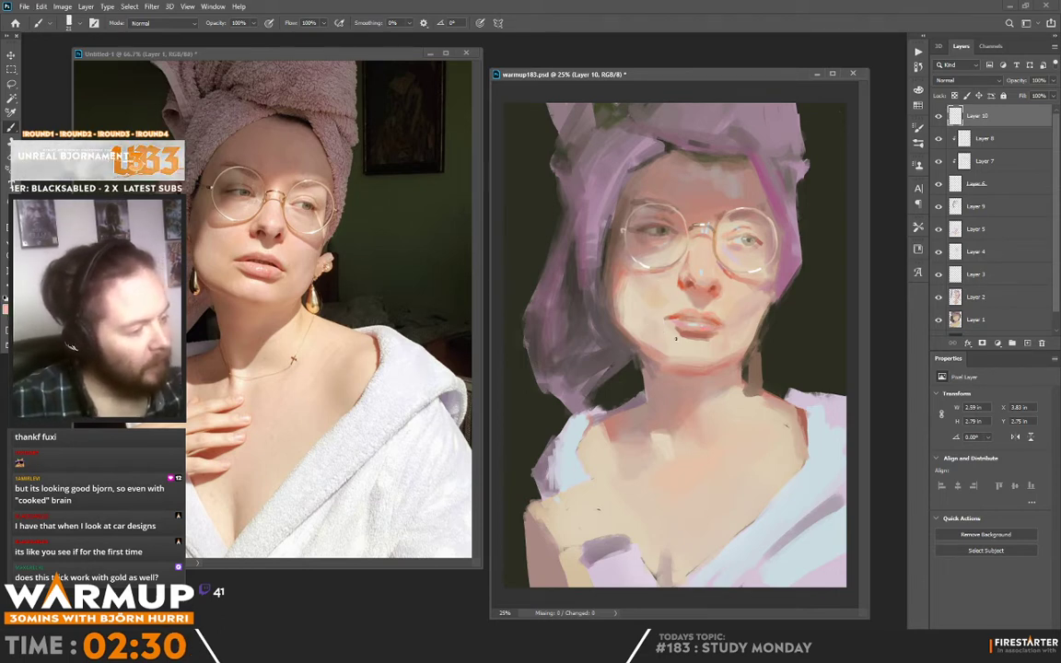
# Darken the skin tone to RGB 206, 169, 129 and brush it beside the mouth and chin at a size of 50 px.
pyautogui.click(6, 308)
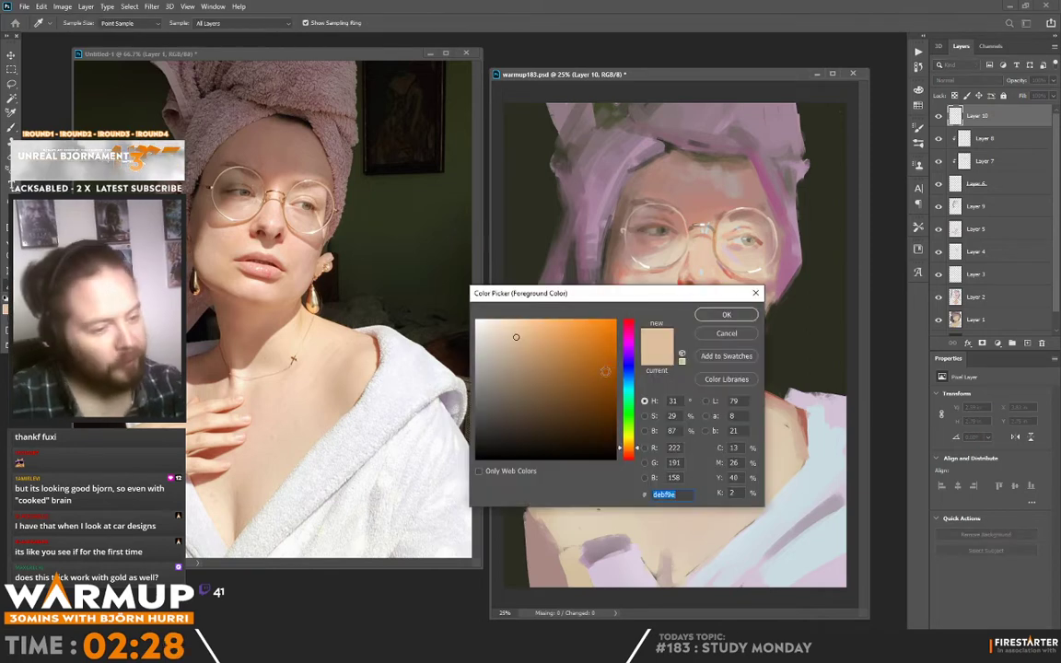
pyautogui.click(525, 347)
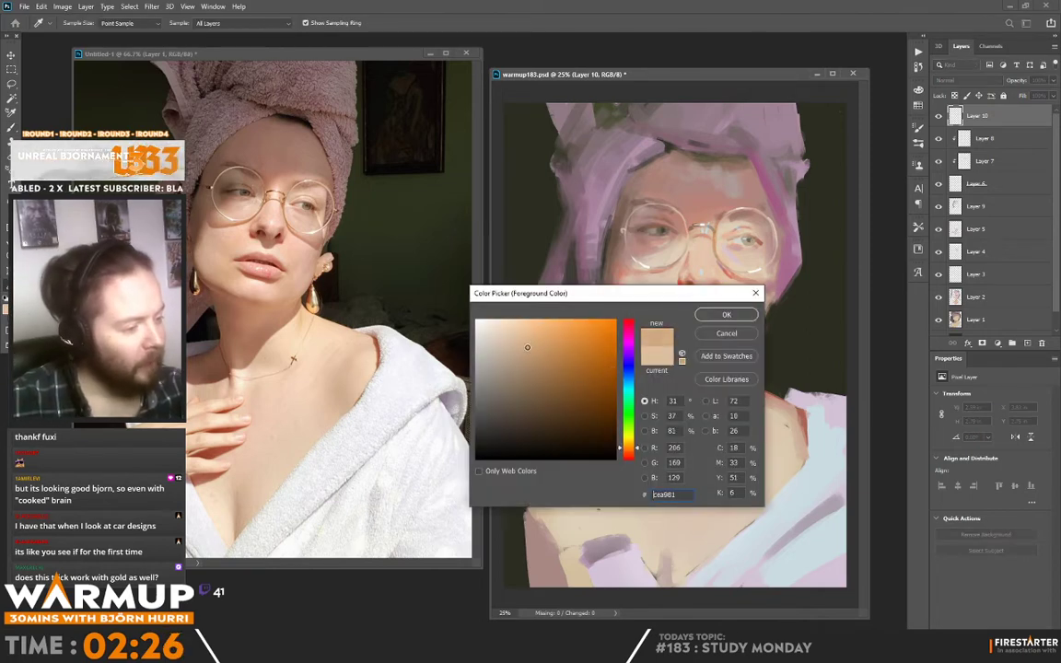
pyautogui.click(726, 315)
pyautogui.rightClick(718, 152)
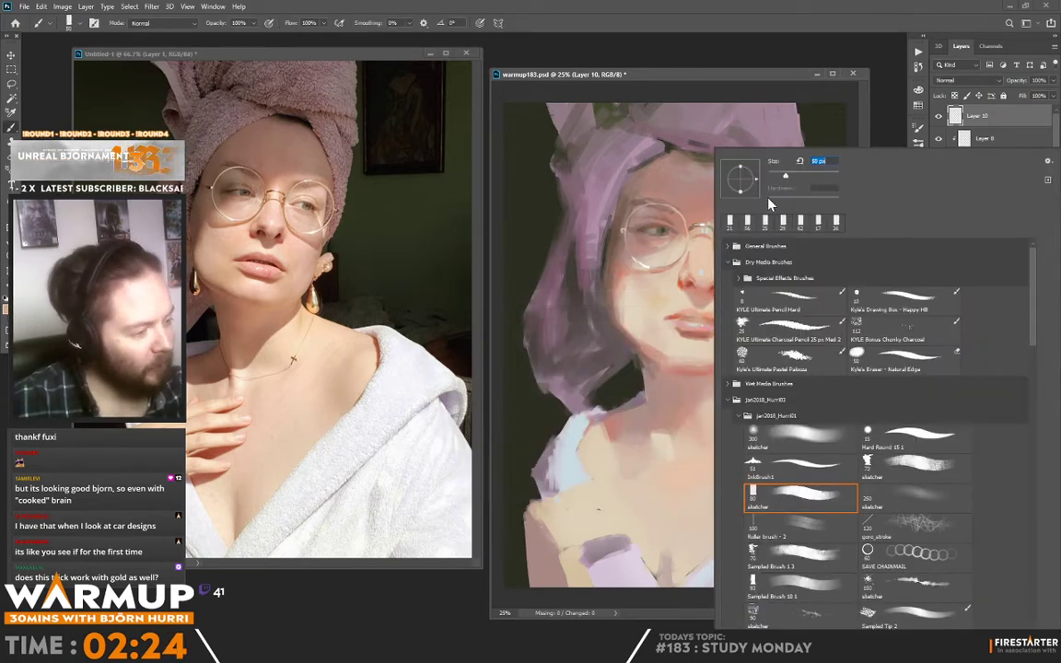
pyautogui.moveTo(659, 328); pyautogui.dragTo(670, 340)
# Undo the last two strokes and paint a pale accent under the lower lip with a light blue sampled from the robe.
pyautogui.hotkey('ctrl', 'z')
pyautogui.hotkey('ctrl', 'z')
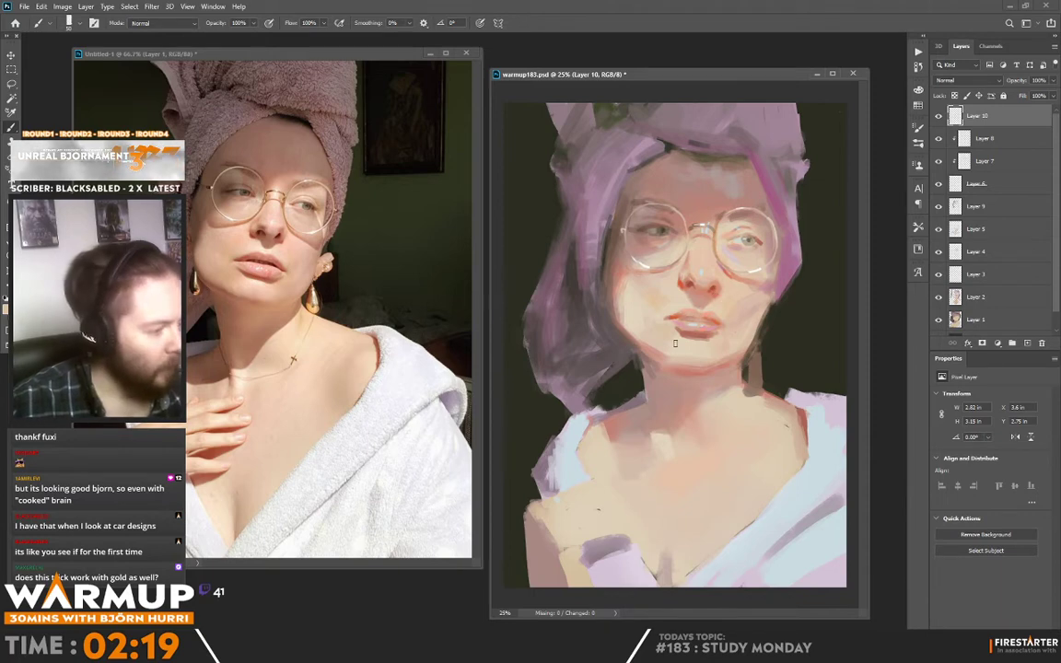
pyautogui.keyDown('alt'); pyautogui.click(799, 503); pyautogui.keyUp('alt')
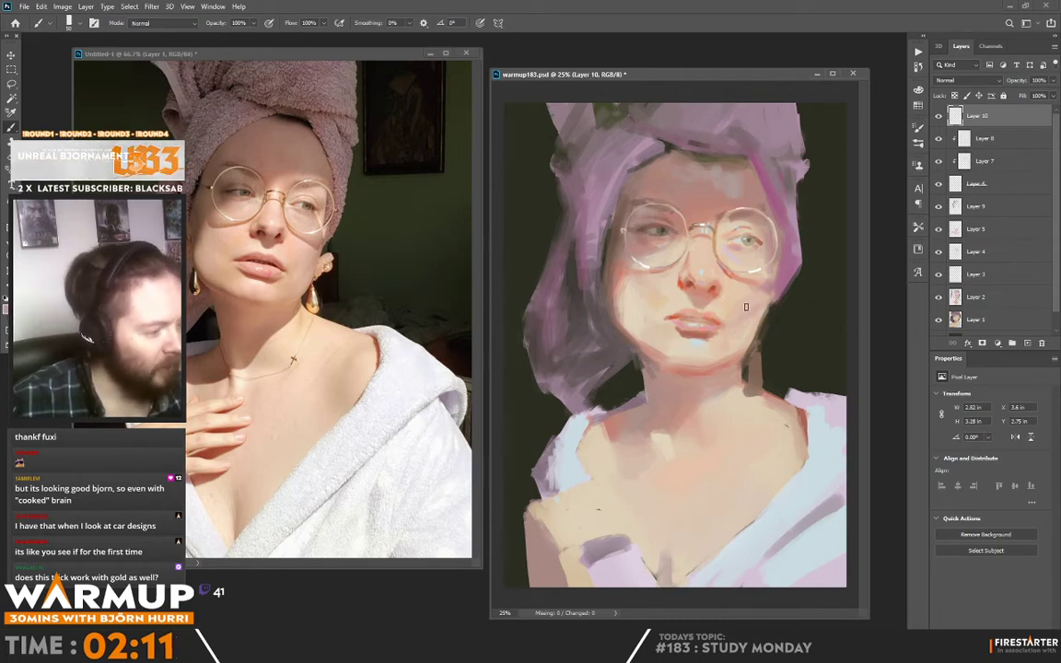
# Brush over the chin below the lower lip with skin tones sampled from the upper neck.
pyautogui.moveTo(674, 348); pyautogui.dragTo(682, 356)
pyautogui.keyDown('alt'); pyautogui.click(672, 382); pyautogui.keyUp('alt')
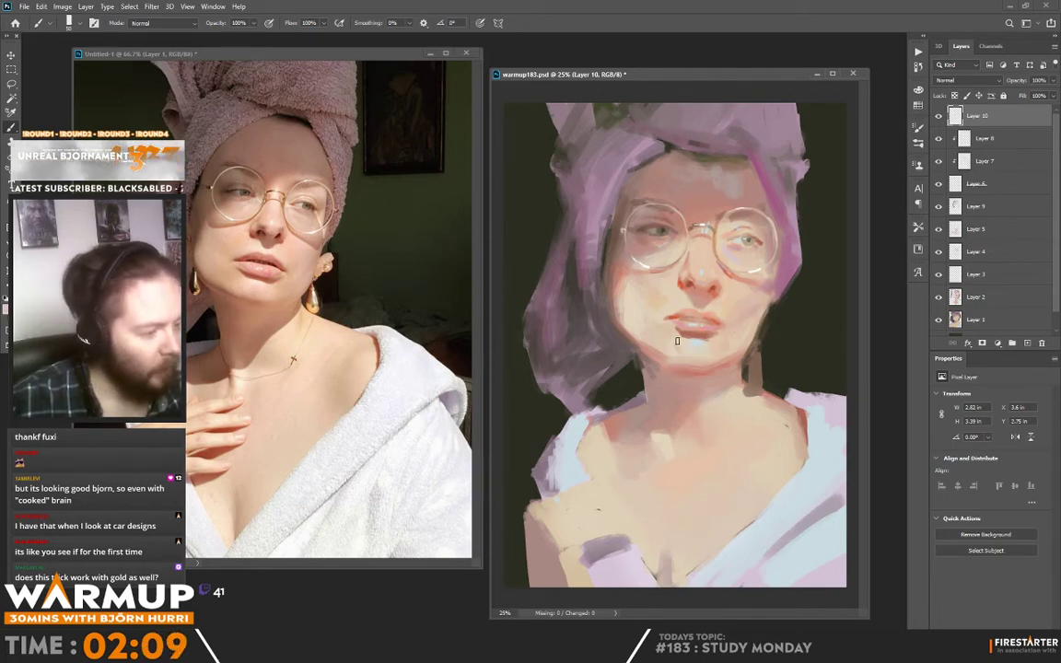
pyautogui.keyDown('alt'); pyautogui.click(672, 381); pyautogui.keyUp('alt')
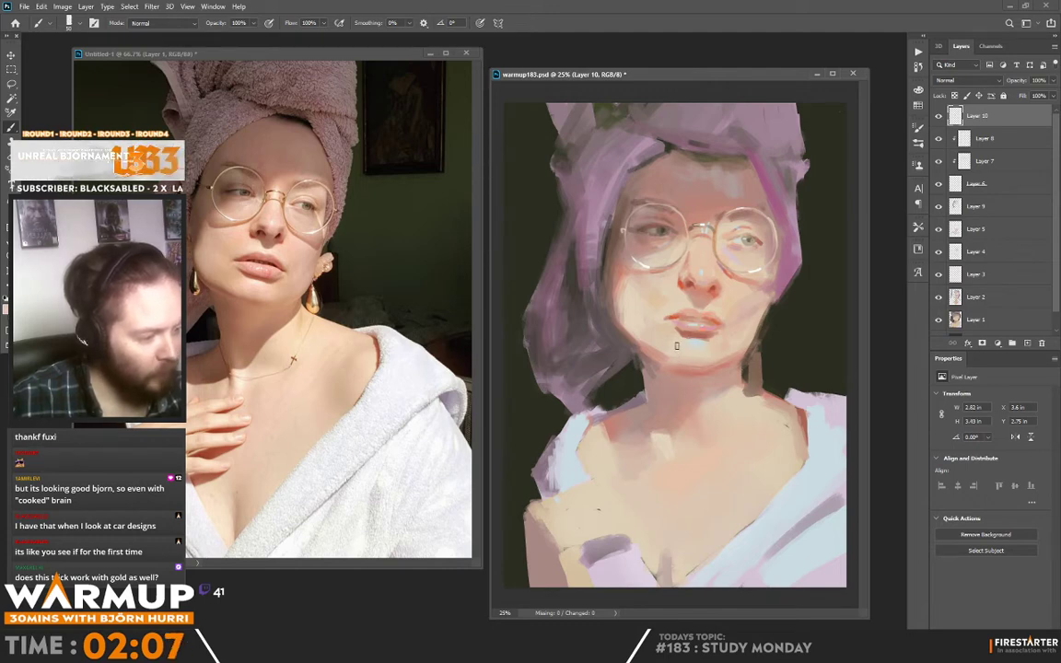
pyautogui.moveTo(688, 356); pyautogui.dragTo(719, 348)
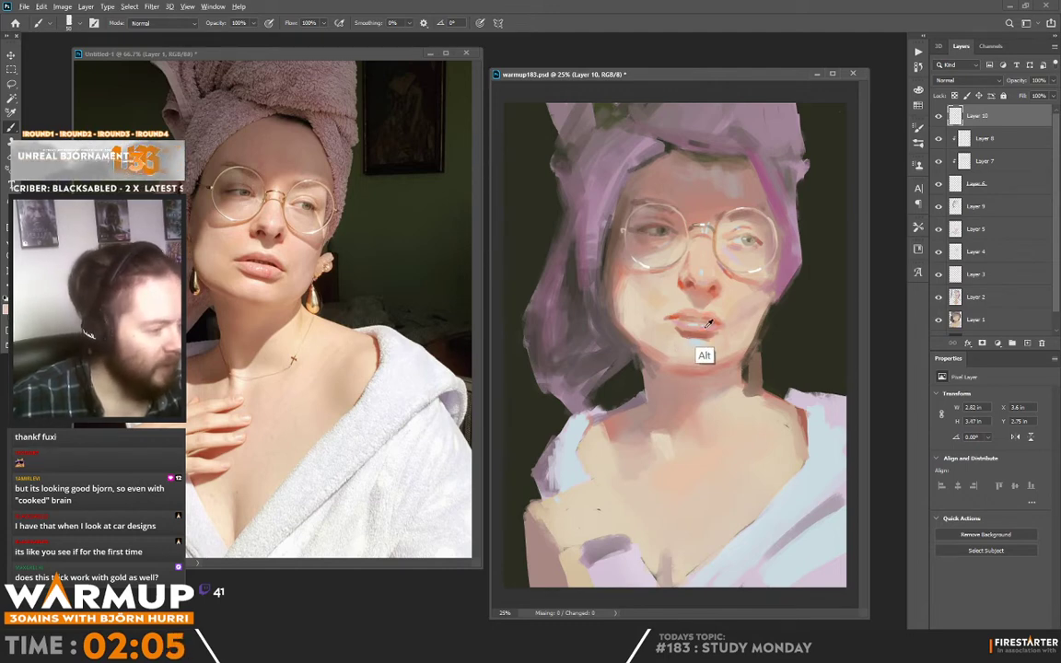
# Reduce the brush size to 29 px and refine the lower lip with tones sampled from the lips and cheek edge.
pyautogui.keyDown('alt'); pyautogui.click(715, 330); pyautogui.keyUp('alt')
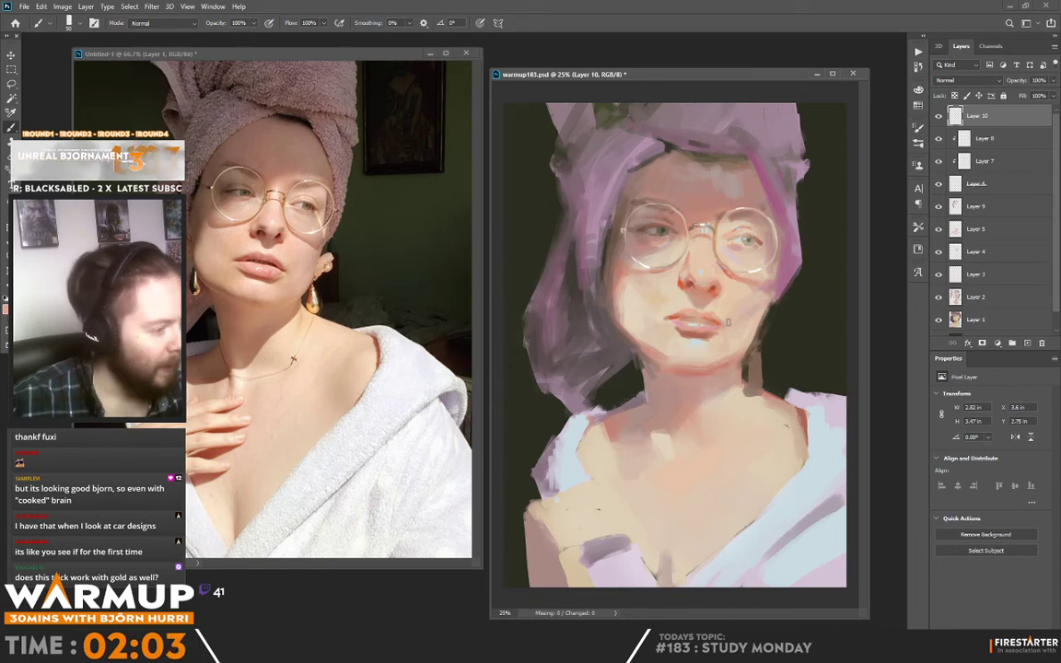
pyautogui.rightClick(713, 311)
pyautogui.moveTo(780, 171); pyautogui.dragTo(771, 178)
pyautogui.click(694, 327)
pyautogui.keyDown('alt'); pyautogui.click(617, 291); pyautogui.keyUp('alt')
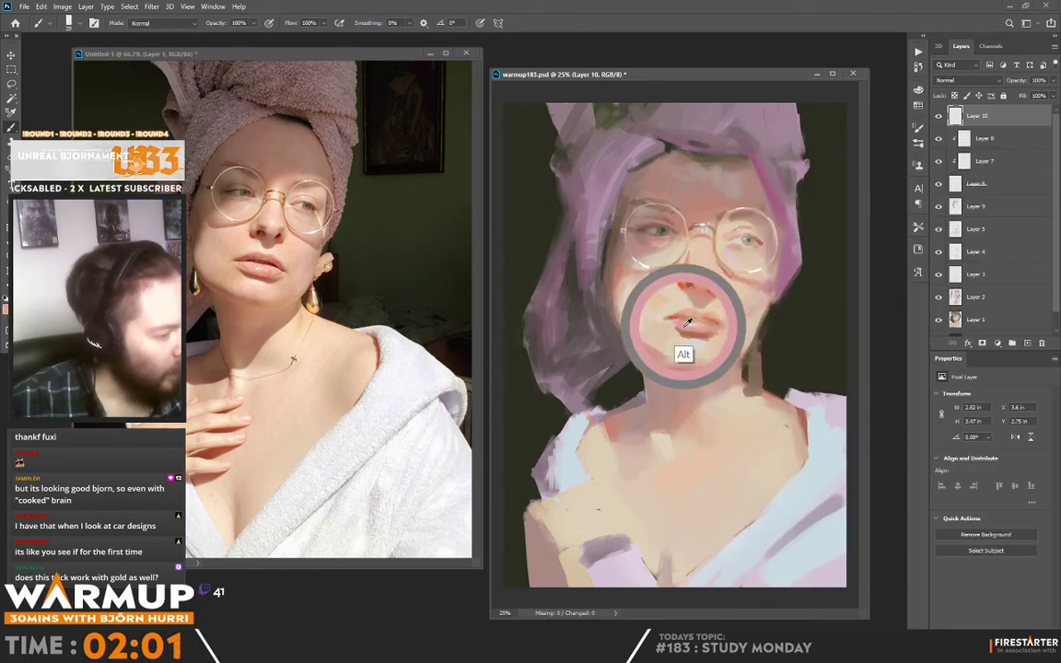
pyautogui.keyDown('alt'); pyautogui.click(702, 324); pyautogui.keyUp('alt')
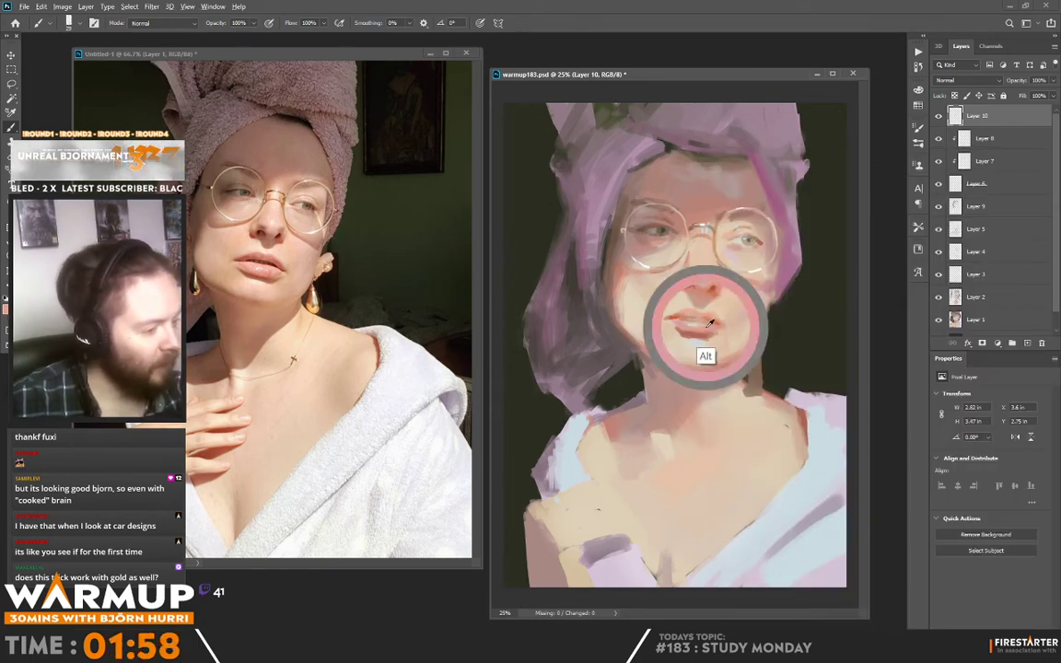
# Lighten the sampled lip color to pink RGB 237, 175, 174 and rework the lips with it and a darker lip tone.
pyautogui.press('n')
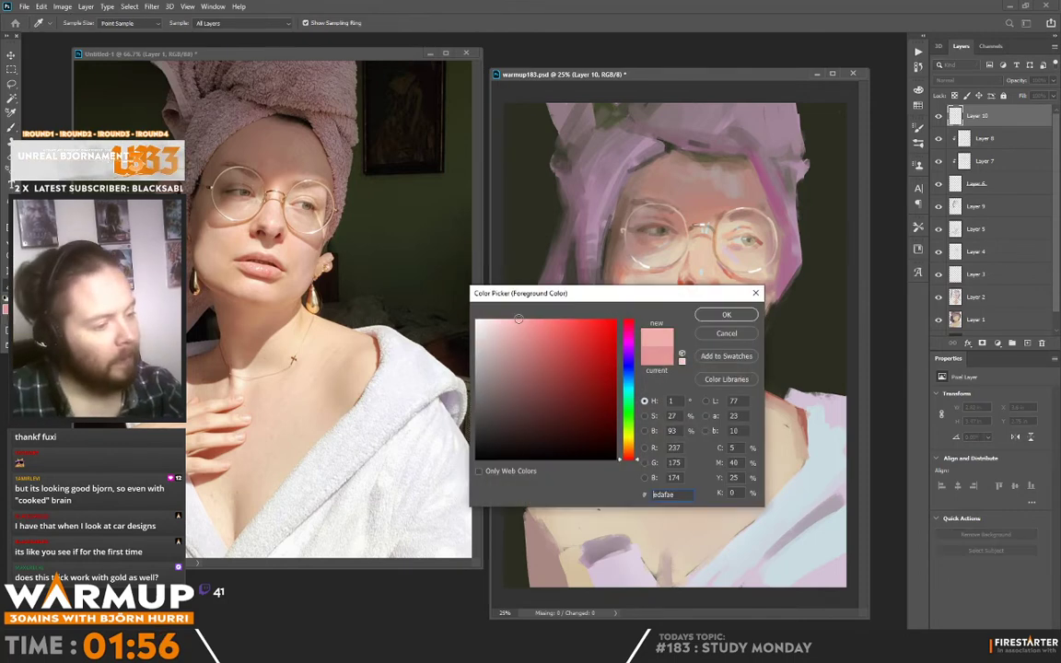
pyautogui.click(726, 313)
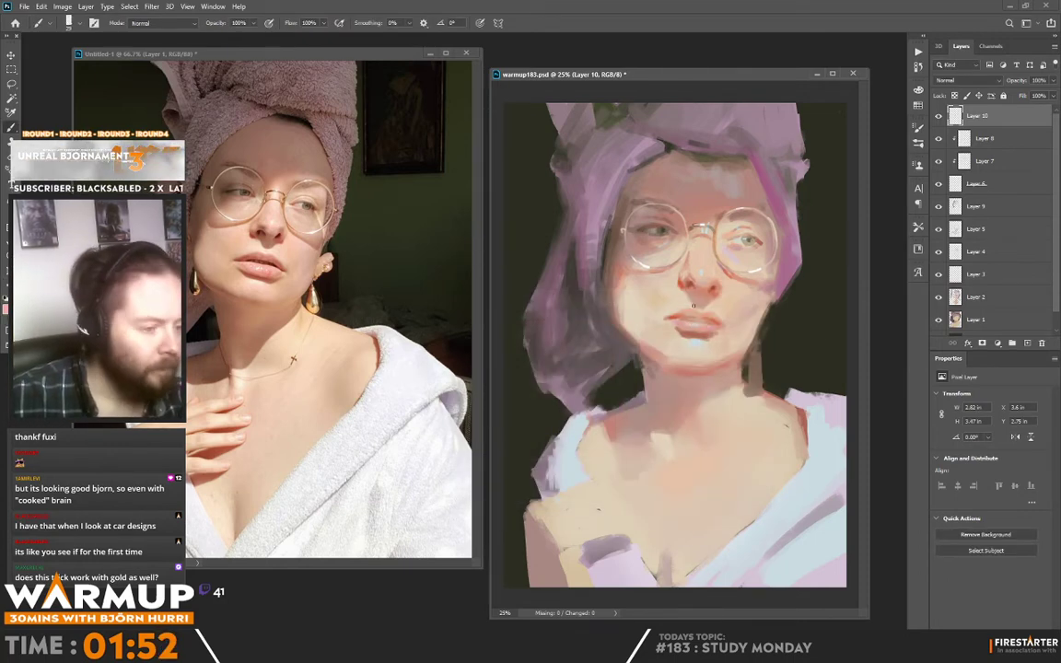
pyautogui.keyDown('alt'); pyautogui.click(681, 318); pyautogui.keyUp('alt')
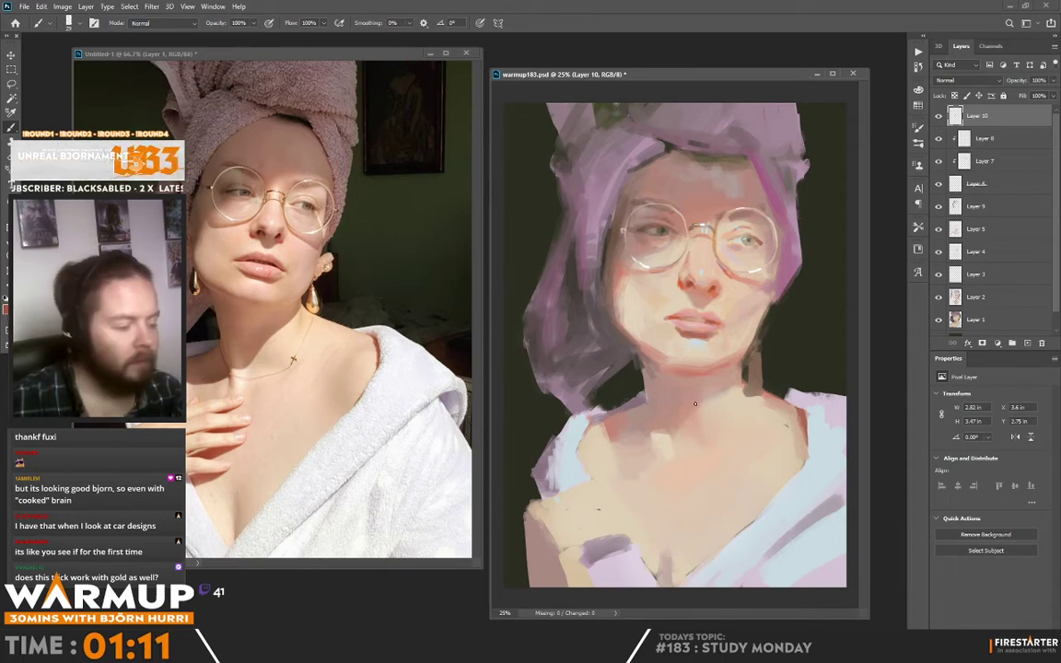
# Enlarge the brush and paint sampled background green between towel and jaw and beside the neck, refining the neck edge with sampled skin tones.
pyautogui.rightClick(647, 152)
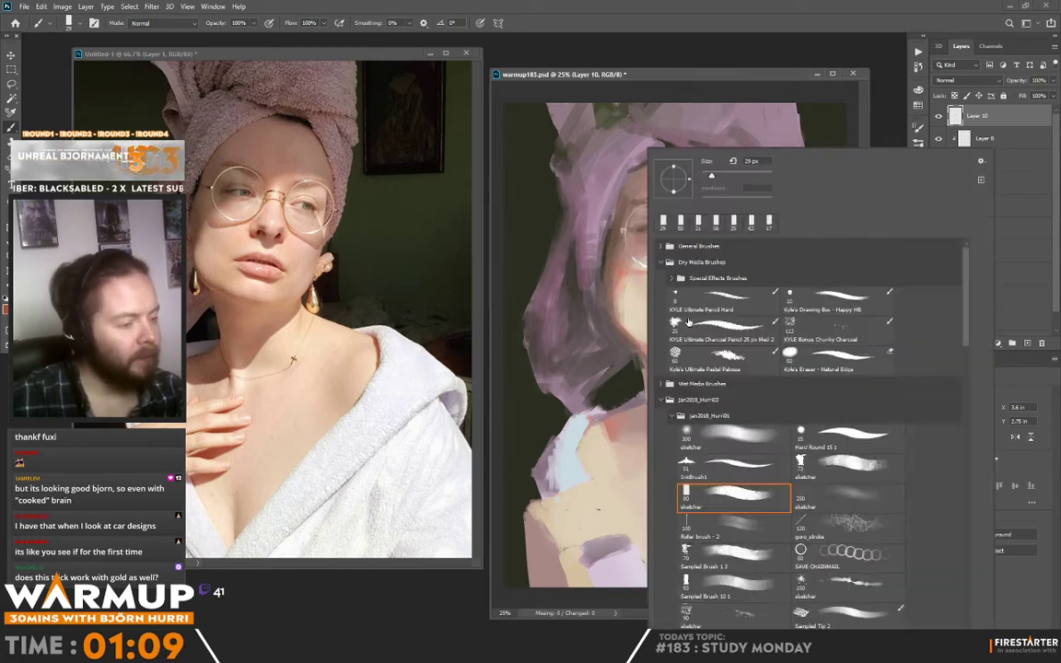
pyautogui.click(624, 383)
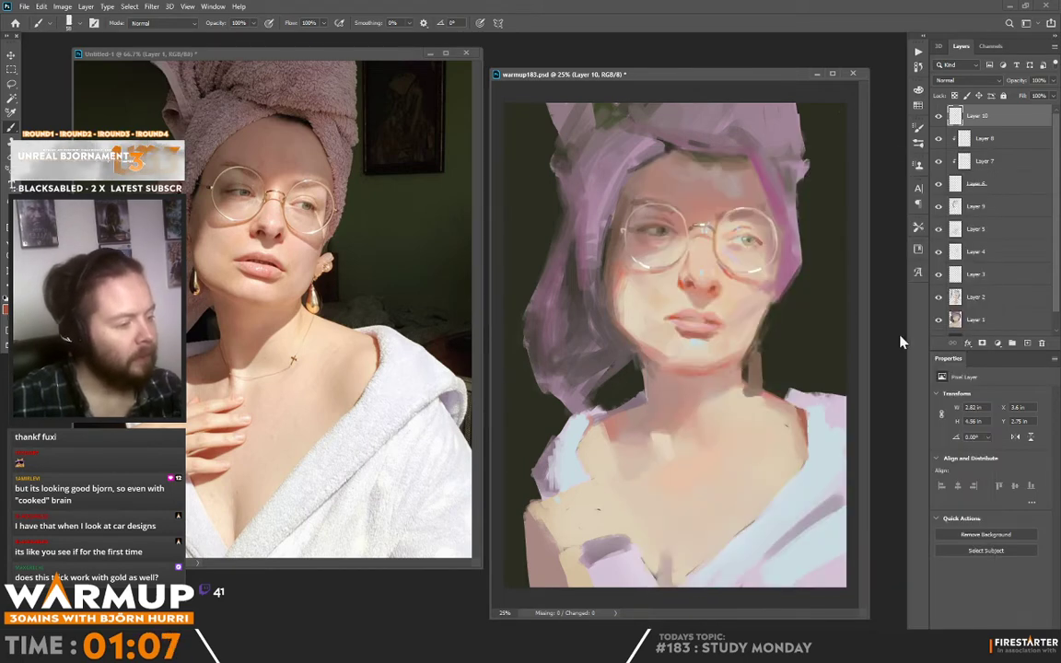
pyautogui.keyDown('alt'); pyautogui.click(628, 394); pyautogui.keyUp('alt')
pyautogui.moveTo(604, 328); pyautogui.dragTo(607, 353)
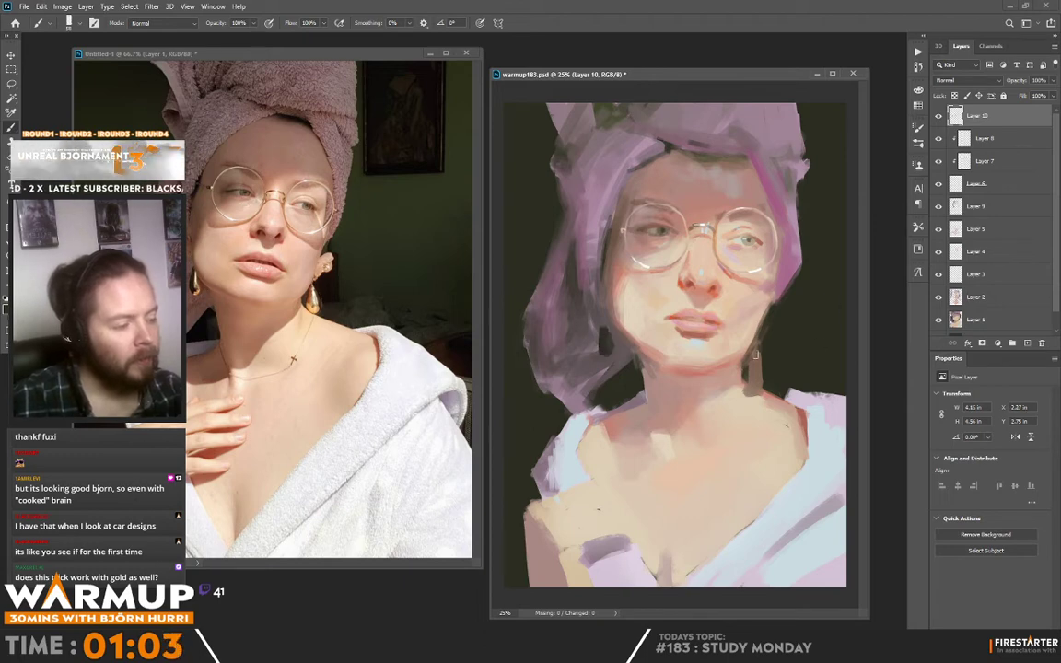
pyautogui.moveTo(753, 359); pyautogui.dragTo(751, 376)
pyautogui.keyDown('alt'); pyautogui.click(767, 394); pyautogui.keyUp('alt')
pyautogui.keyDown('alt'); pyautogui.click(681, 331); pyautogui.keyUp('alt')
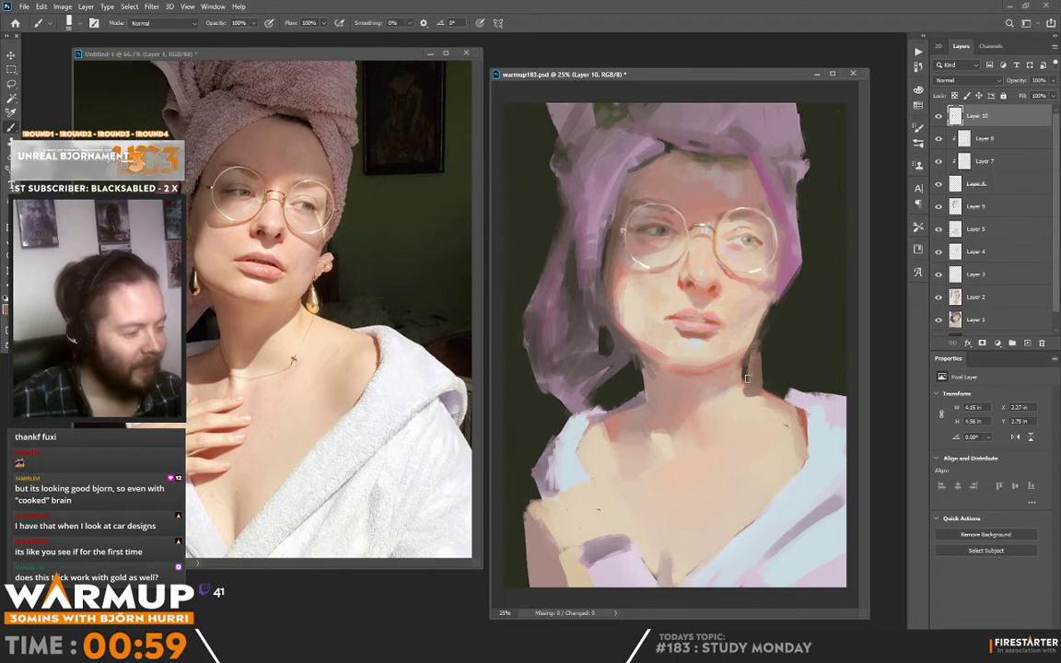
pyautogui.keyDown('alt'); pyautogui.click(750, 398); pyautogui.keyUp('alt')
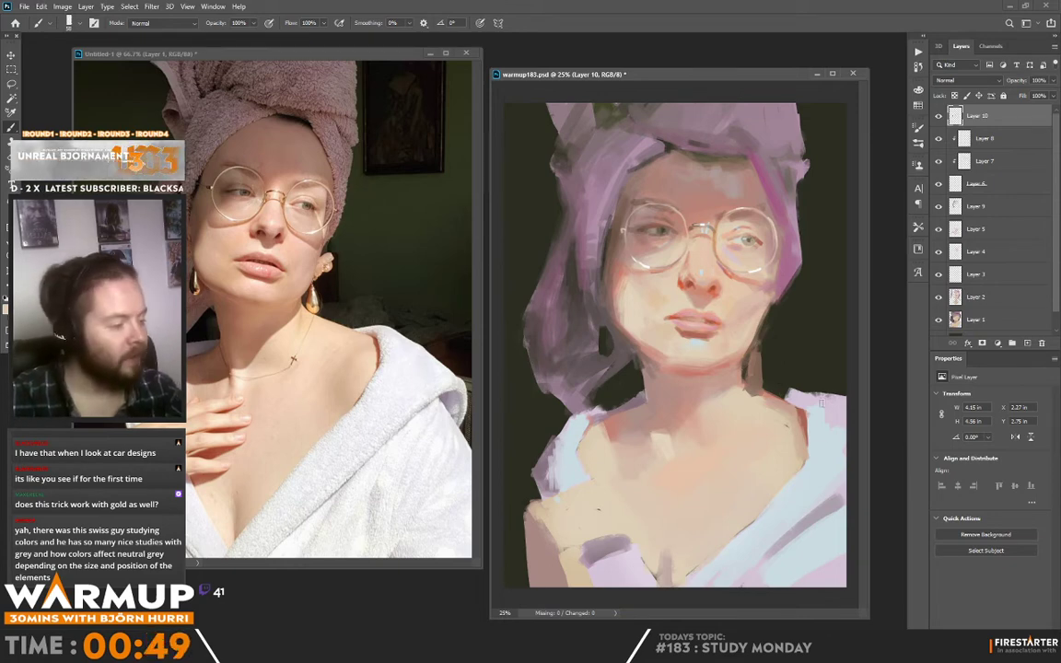
# Accent both shoulder edges along the robe collar with warm reds and skin tones sampled from the nostril and shoulders.
pyautogui.keyDown('alt'); pyautogui.click(803, 411); pyautogui.keyUp('alt')
pyautogui.moveTo(799, 408); pyautogui.dragTo(796, 419)
pyautogui.keyDown('alt'); pyautogui.click(700, 290); pyautogui.keyUp('alt')
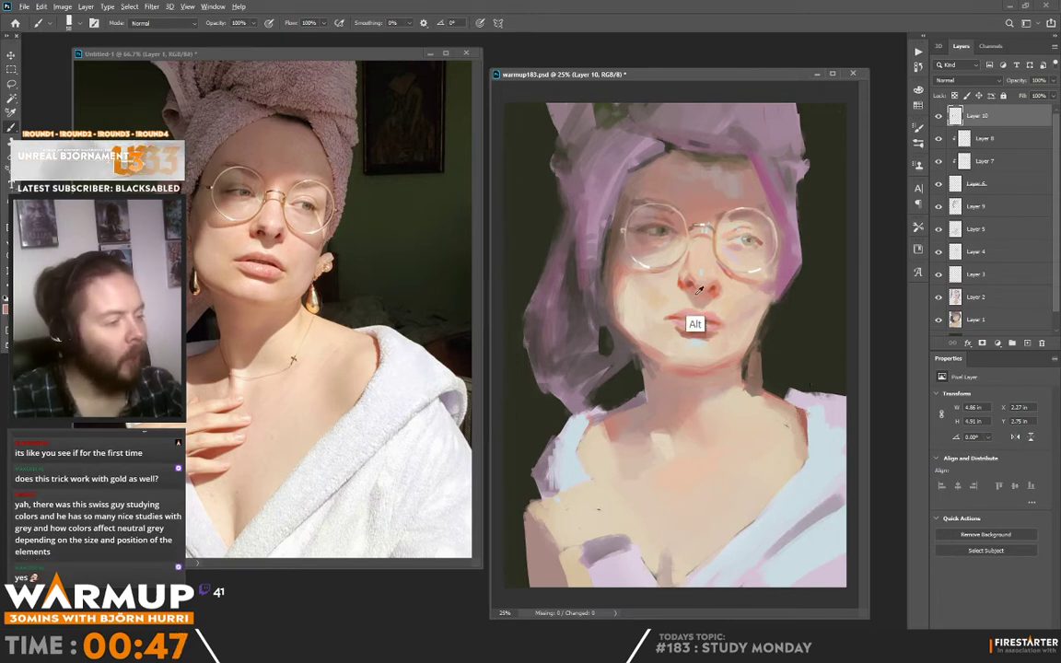
pyautogui.keyDown('alt'); pyautogui.click(692, 289); pyautogui.keyUp('alt')
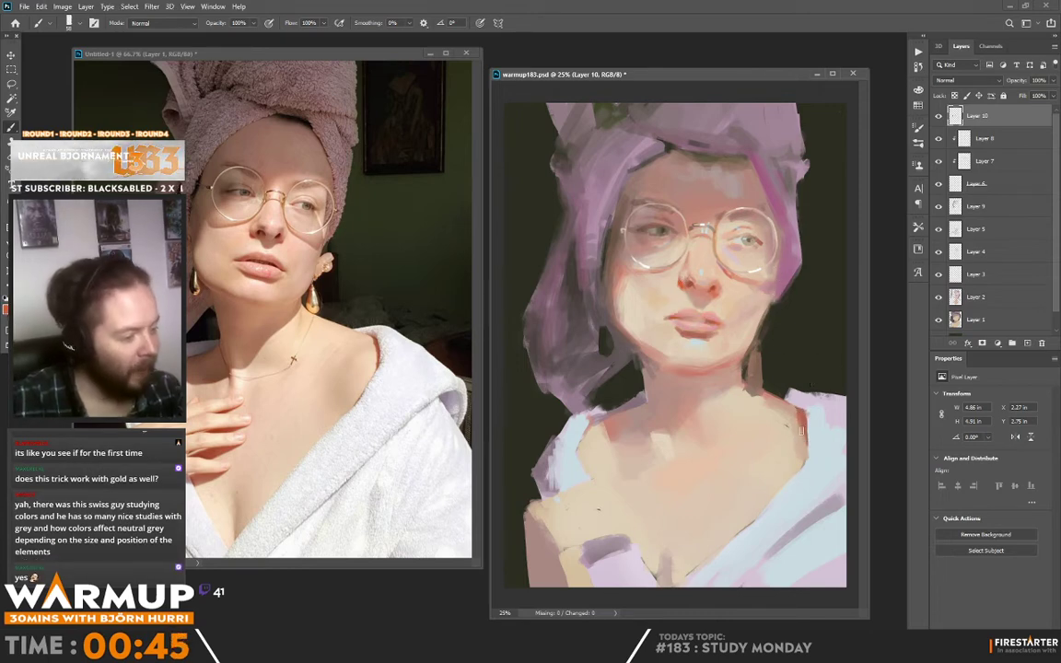
pyautogui.moveTo(801, 431); pyautogui.dragTo(797, 461)
pyautogui.keyDown('alt'); pyautogui.click(789, 422); pyautogui.keyUp('alt')
pyautogui.keyDown('alt'); pyautogui.click(803, 421); pyautogui.keyUp('alt')
pyautogui.moveTo(803, 449); pyautogui.dragTo(798, 461)
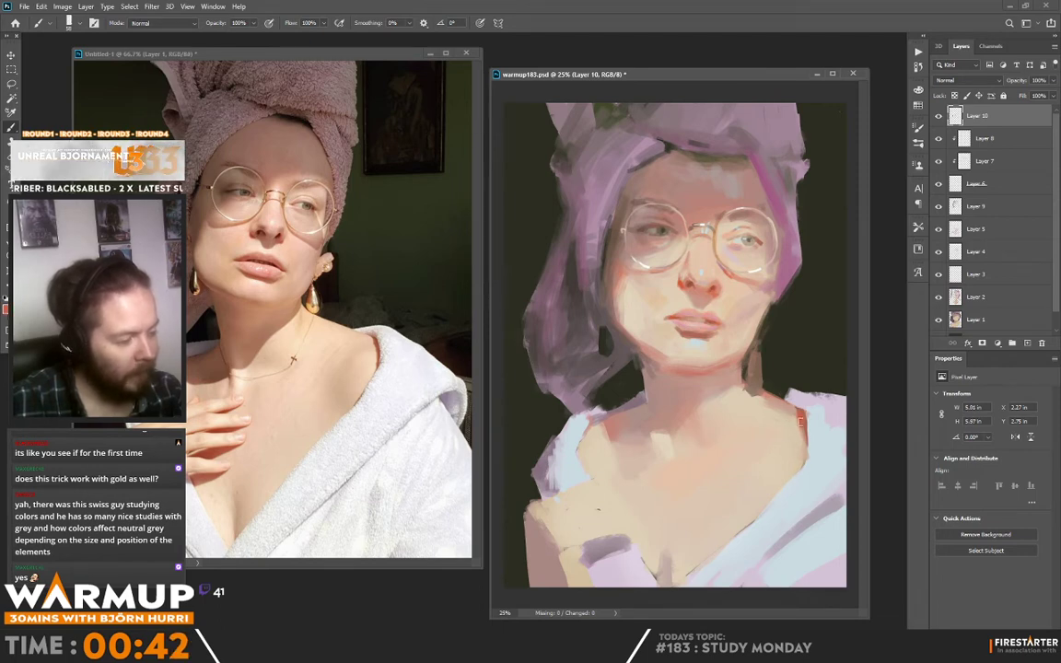
pyautogui.keyDown('alt'); pyautogui.click(611, 427); pyautogui.keyUp('alt')
pyautogui.moveTo(610, 426); pyautogui.dragTo(601, 421)
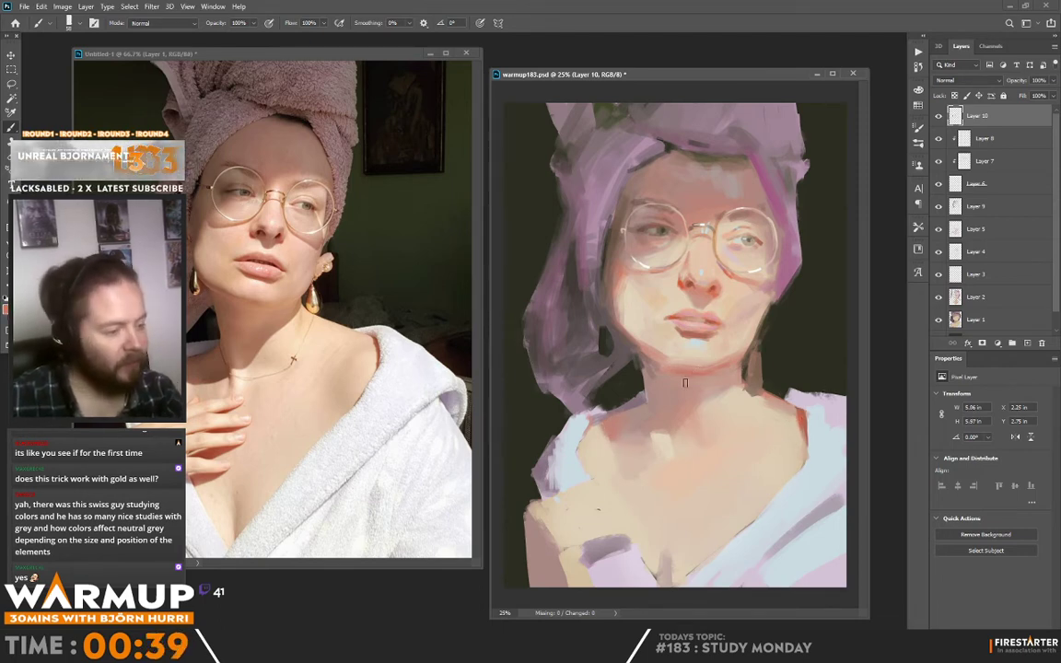
# Model the neck shadow under the jaw and soften the cheek beside the nose with sampled skin tones.
pyautogui.keyDown('alt'); pyautogui.click(643, 394); pyautogui.keyUp('alt')
pyautogui.keyDown('alt'); pyautogui.click(758, 349); pyautogui.keyUp('alt')
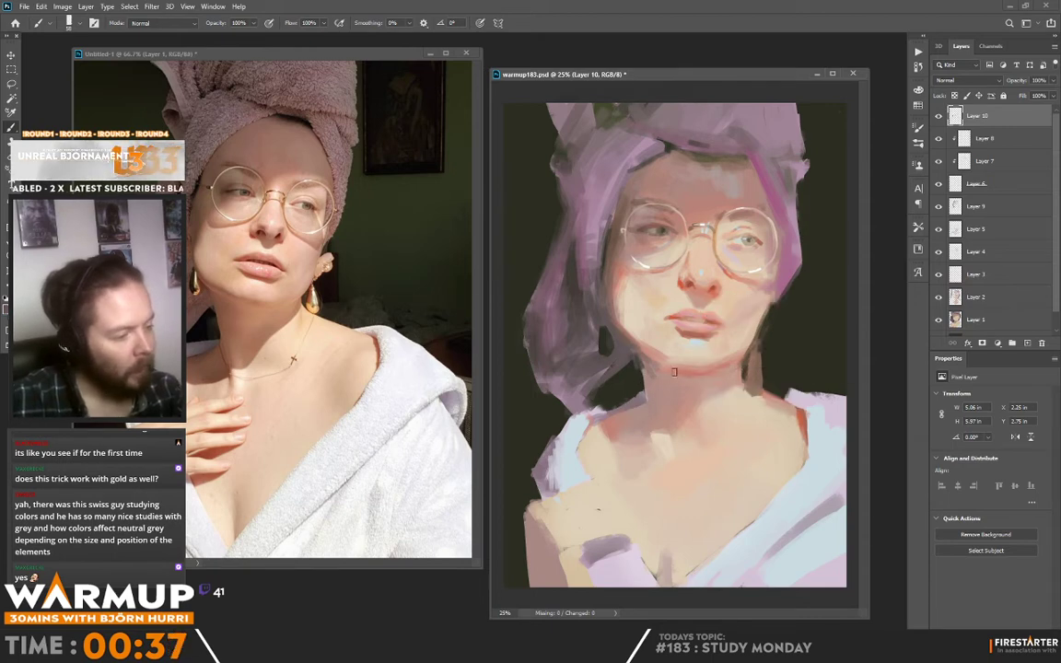
pyautogui.keyDown('alt'); pyautogui.click(644, 401); pyautogui.keyUp('alt')
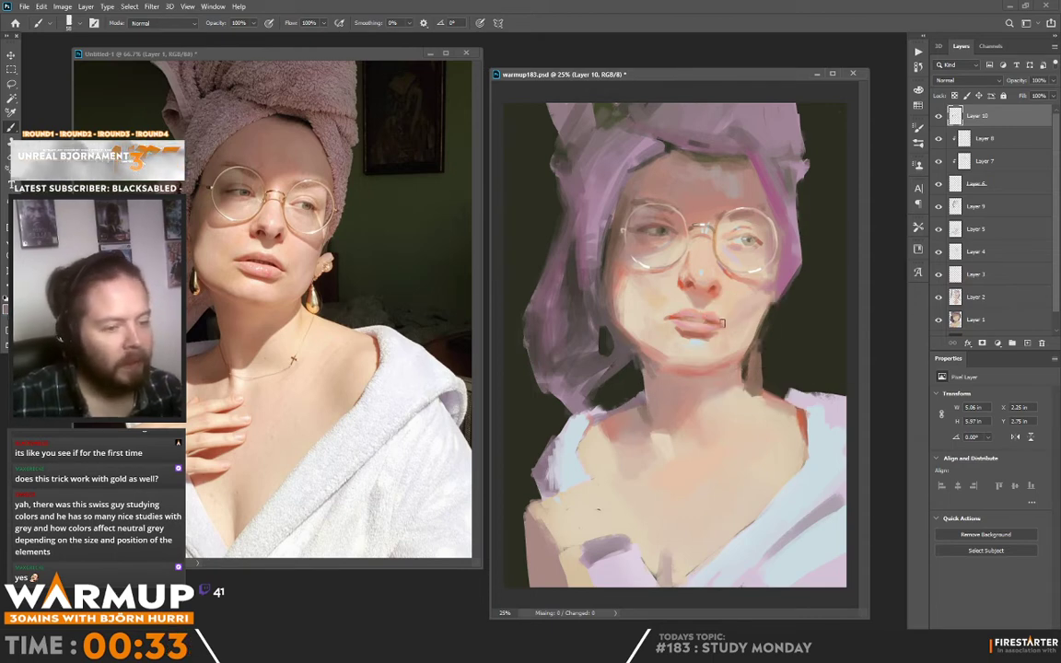
pyautogui.press('alt')
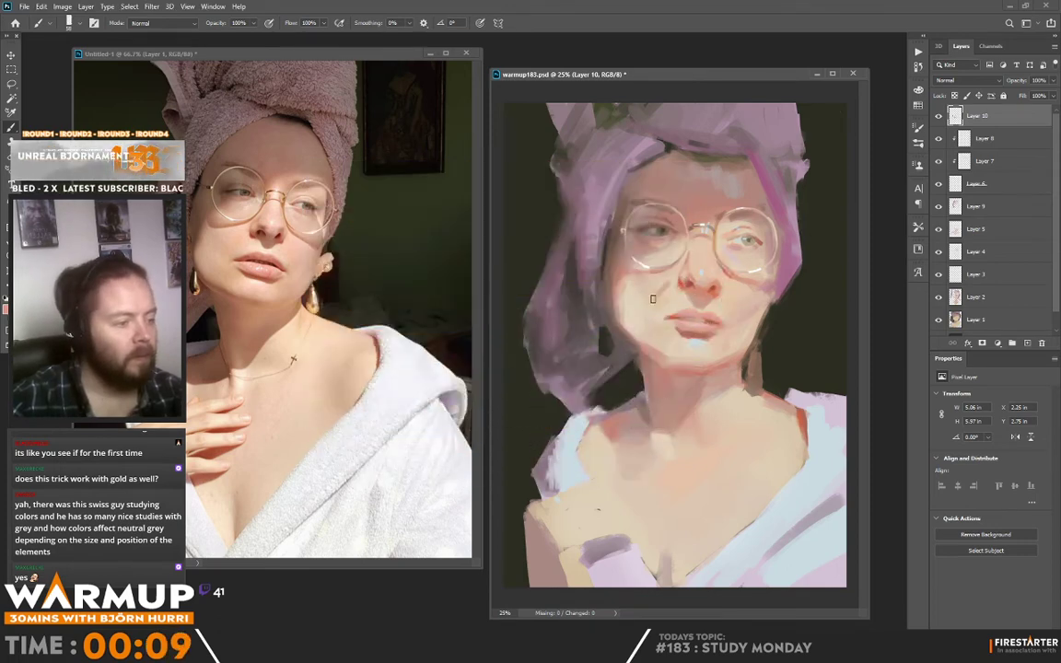
pyautogui.keyDown('alt'); pyautogui.click(663, 290); pyautogui.keyUp('alt')
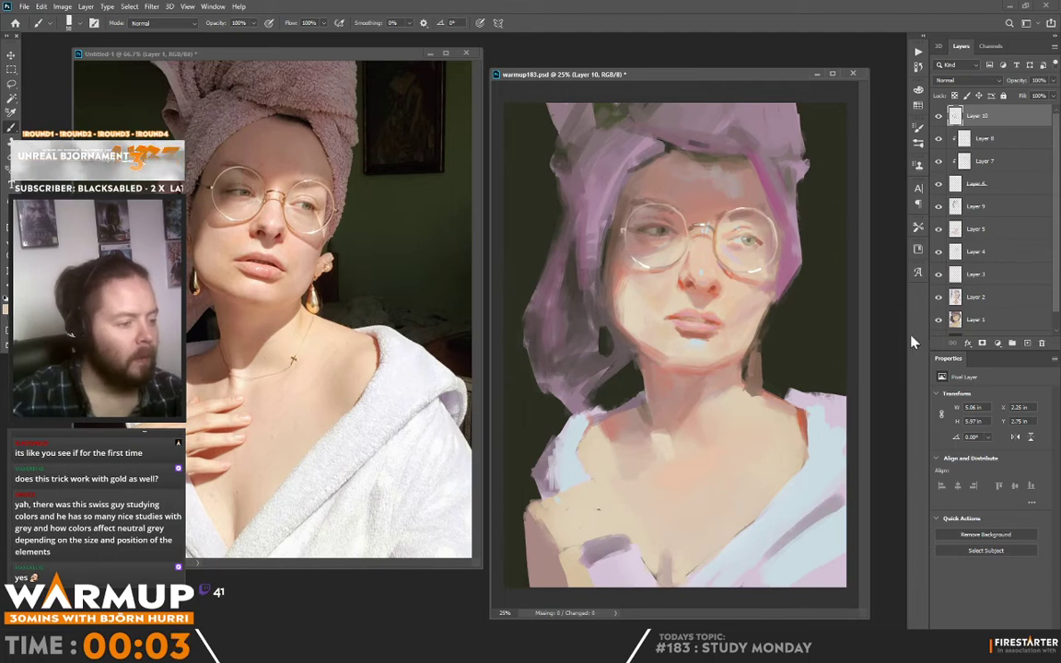
# Sample a pale tone from the chest, switch to a smaller brush and add fine light accents to the face.
pyautogui.keyDown('alt'); pyautogui.click(733, 433); pyautogui.keyUp('alt')
pyautogui.rightClick(687, 326)
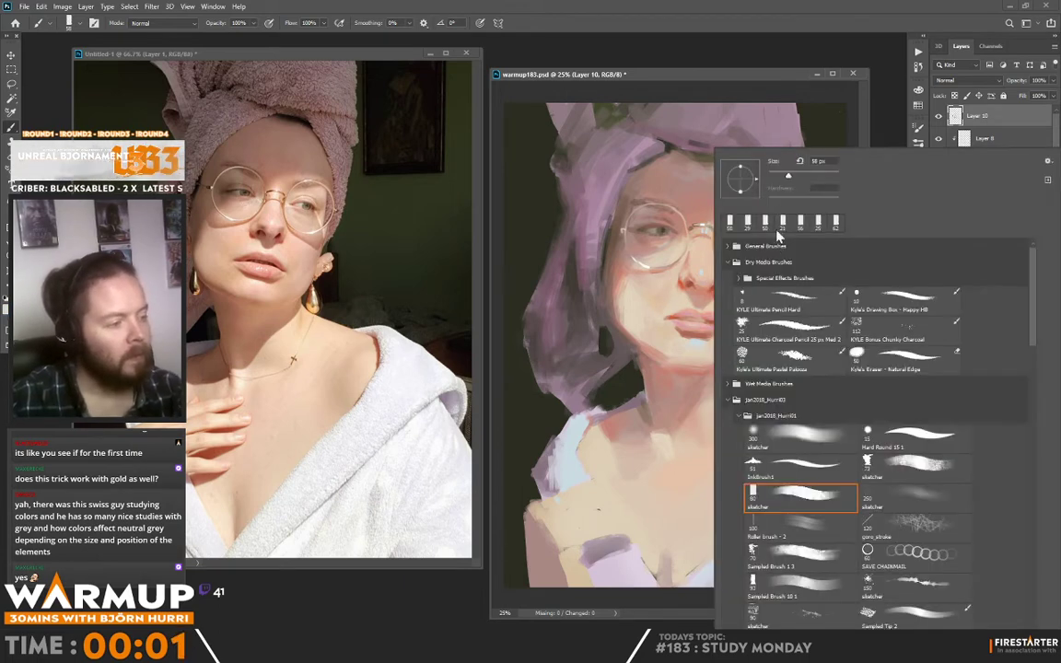
pyautogui.click(689, 300)
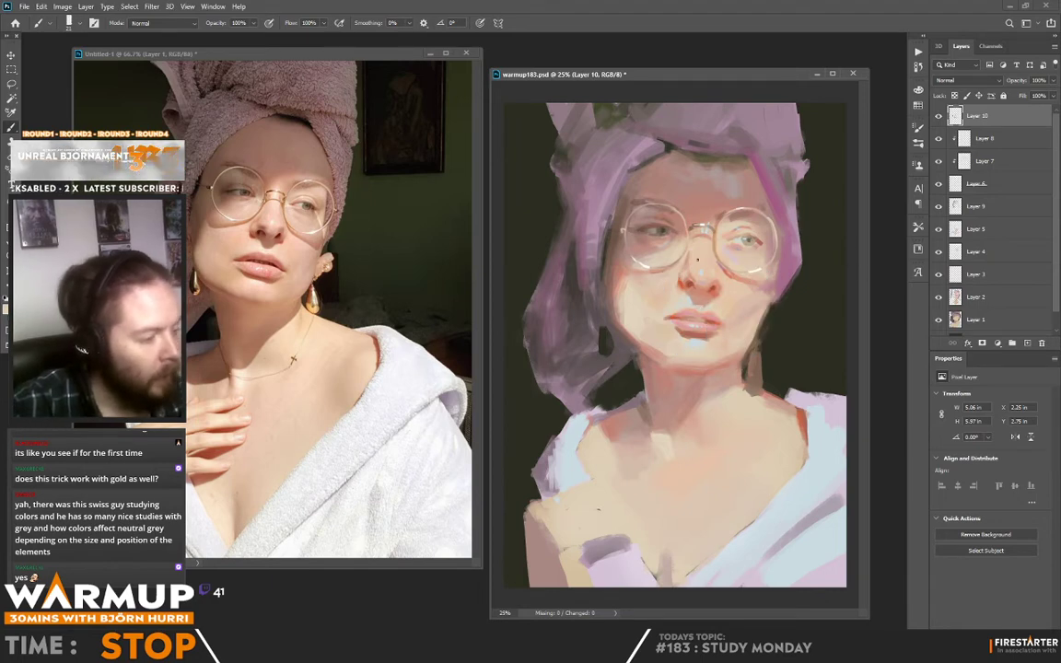
# Shift the sampled skin color to a more saturated orange and warm the glasses rim near the magenta towel edge, resampling tones above the lips.
pyautogui.press('n')
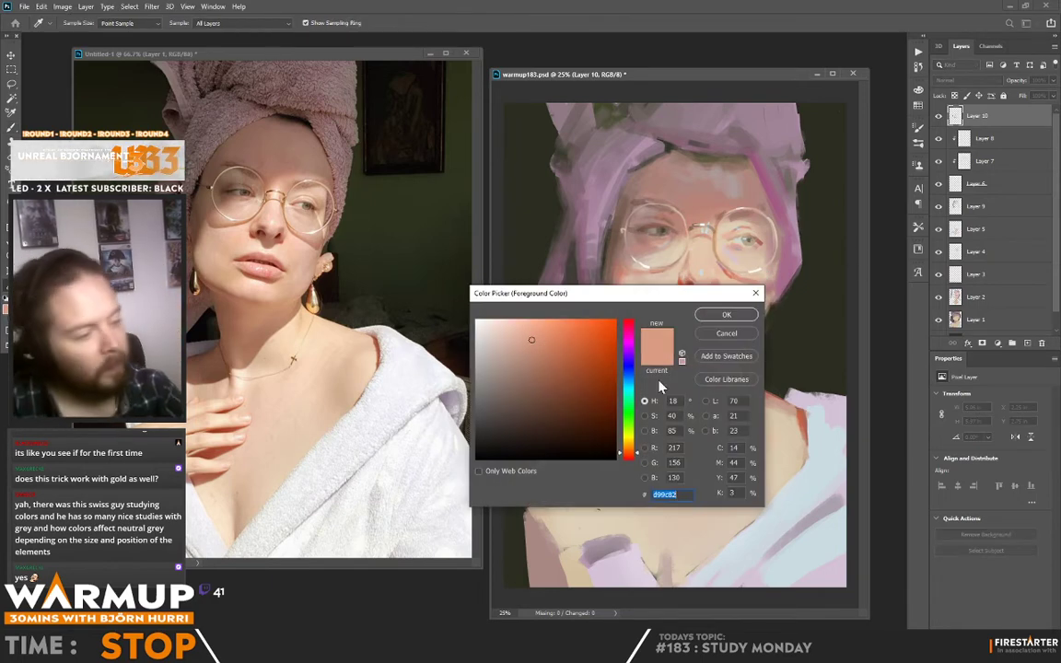
pyautogui.click(570, 331)
pyautogui.click(733, 313)
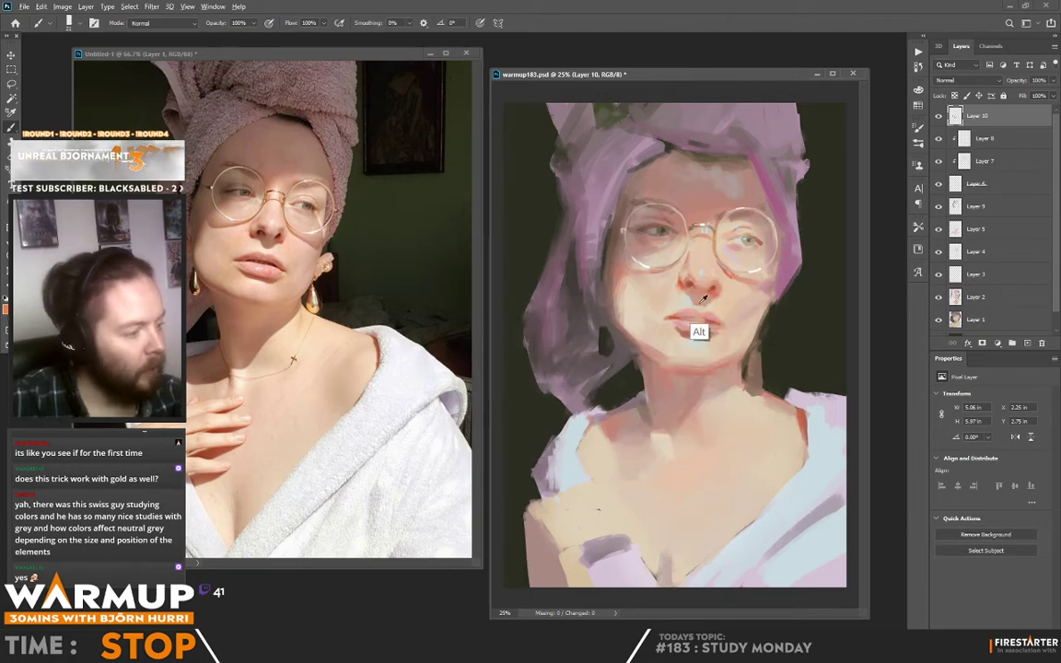
pyautogui.keyDown('alt'); pyautogui.click(695, 304); pyautogui.keyUp('alt')
pyautogui.keyDown('alt'); pyautogui.click(695, 304); pyautogui.keyUp('alt')
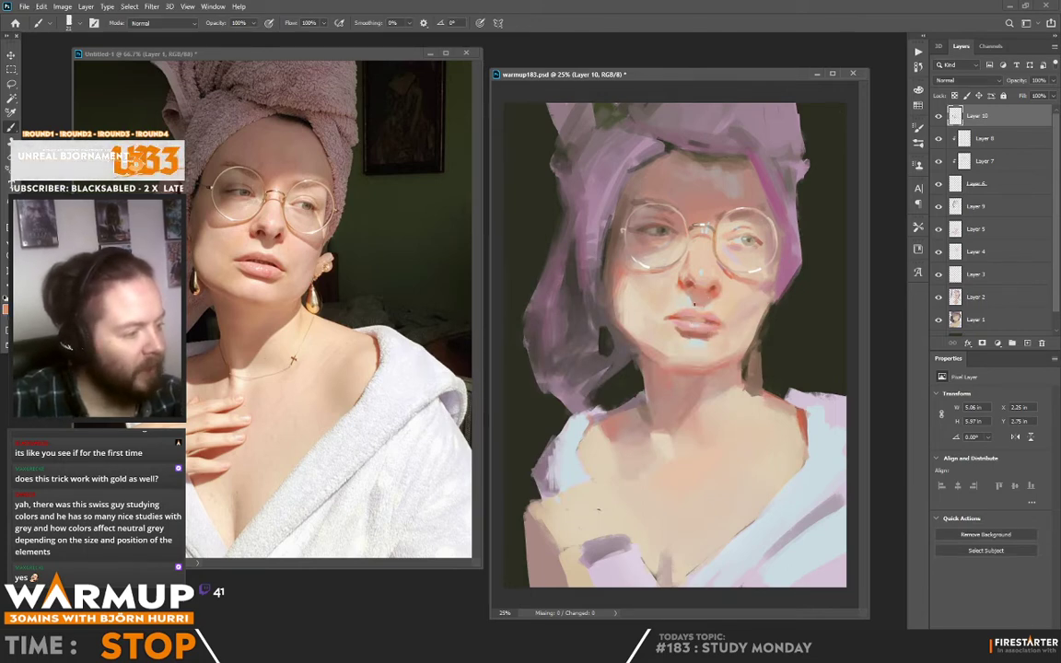
pyautogui.keyDown('alt'); pyautogui.click(702, 304); pyautogui.keyUp('alt')
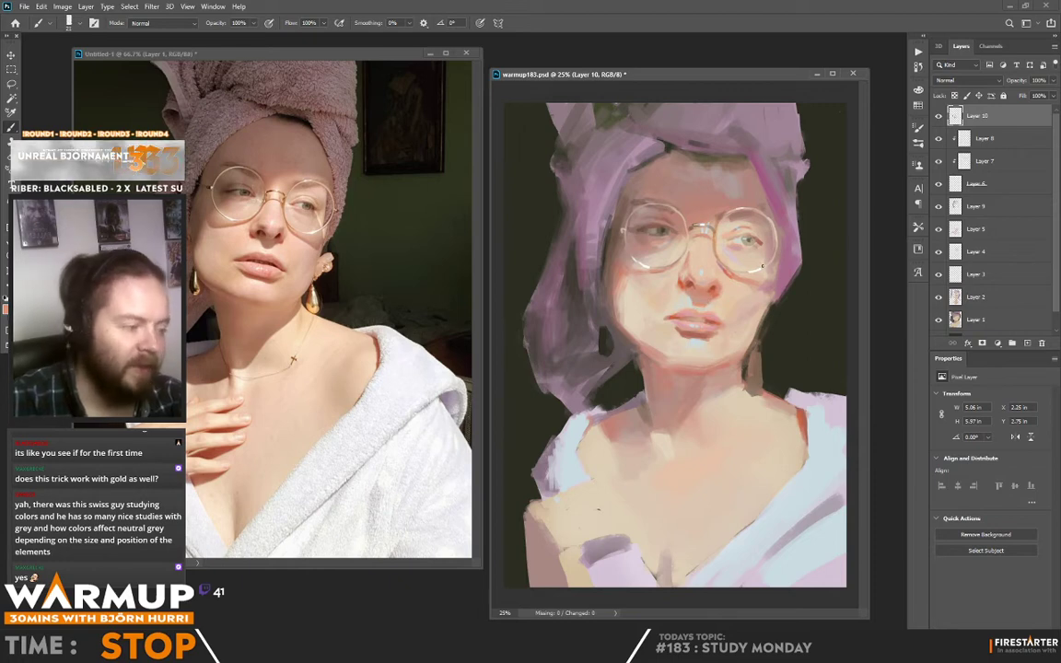
pyautogui.keyDown('alt'); pyautogui.click(697, 304); pyautogui.keyUp('alt')
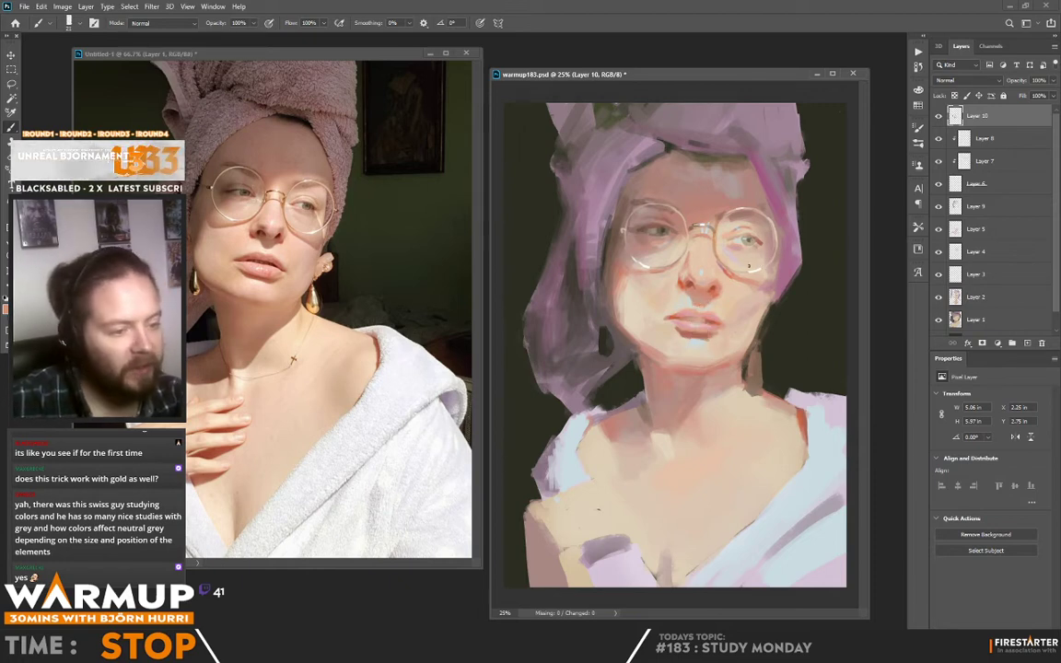
pyautogui.keyDown('alt'); pyautogui.click(697, 306); pyautogui.keyUp('alt')
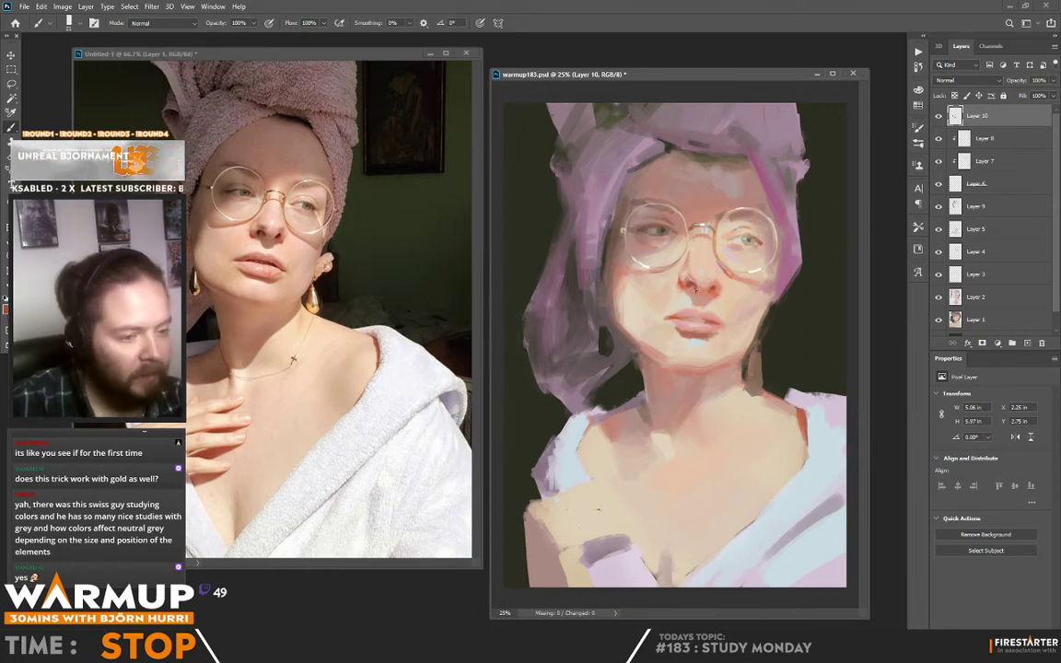
# Refine the upper lip and mouth corner with reddish tones sampled from the cheek edge, lips and nostril.
pyautogui.keyDown('alt'); pyautogui.click(628, 261); pyautogui.keyUp('alt')
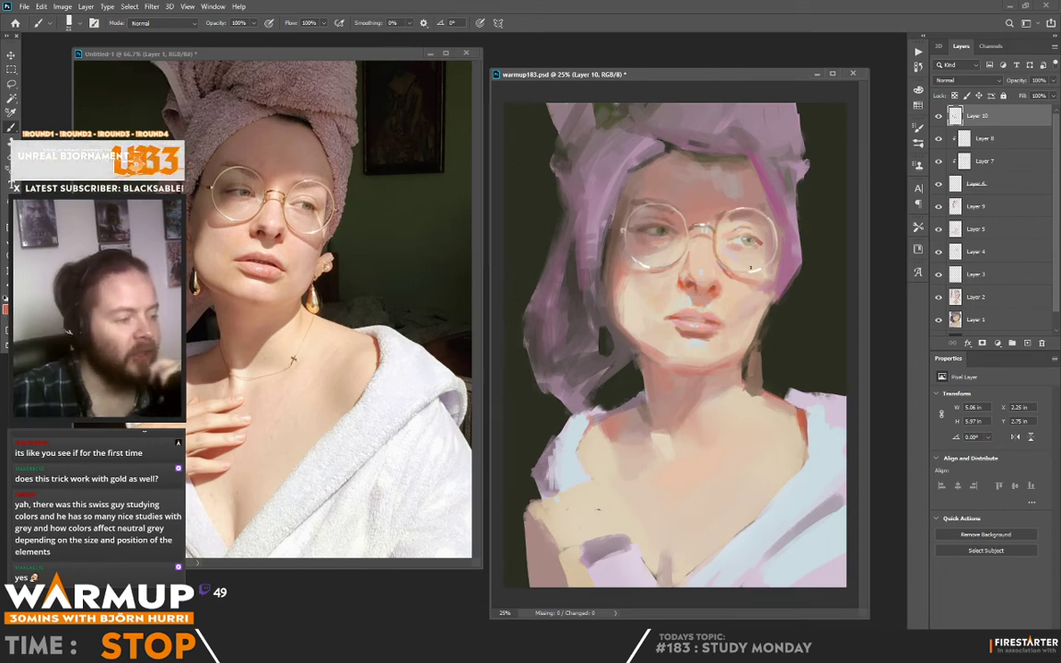
pyautogui.keyDown('alt'); pyautogui.click(683, 311); pyautogui.keyUp('alt')
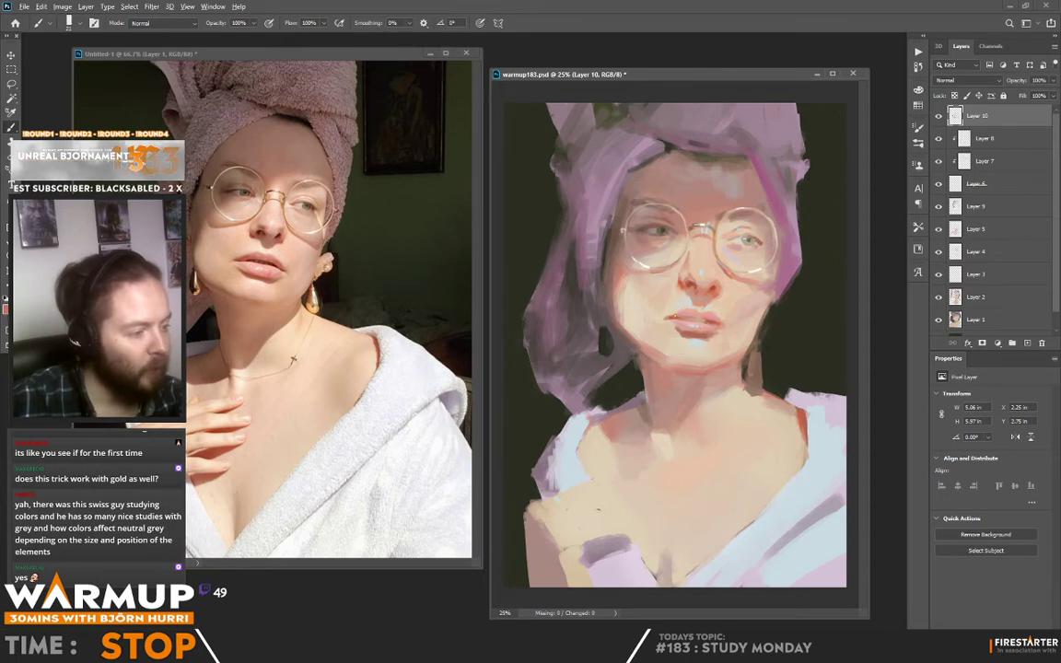
pyautogui.keyDown('alt'); pyautogui.click(617, 277); pyautogui.keyUp('alt')
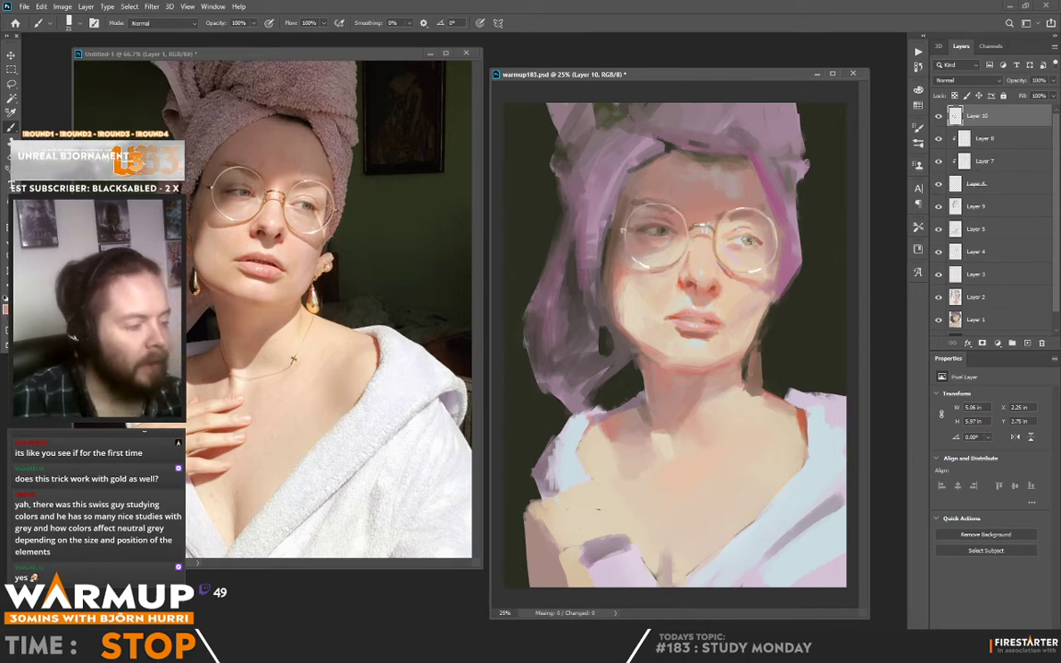
pyautogui.press('alt')
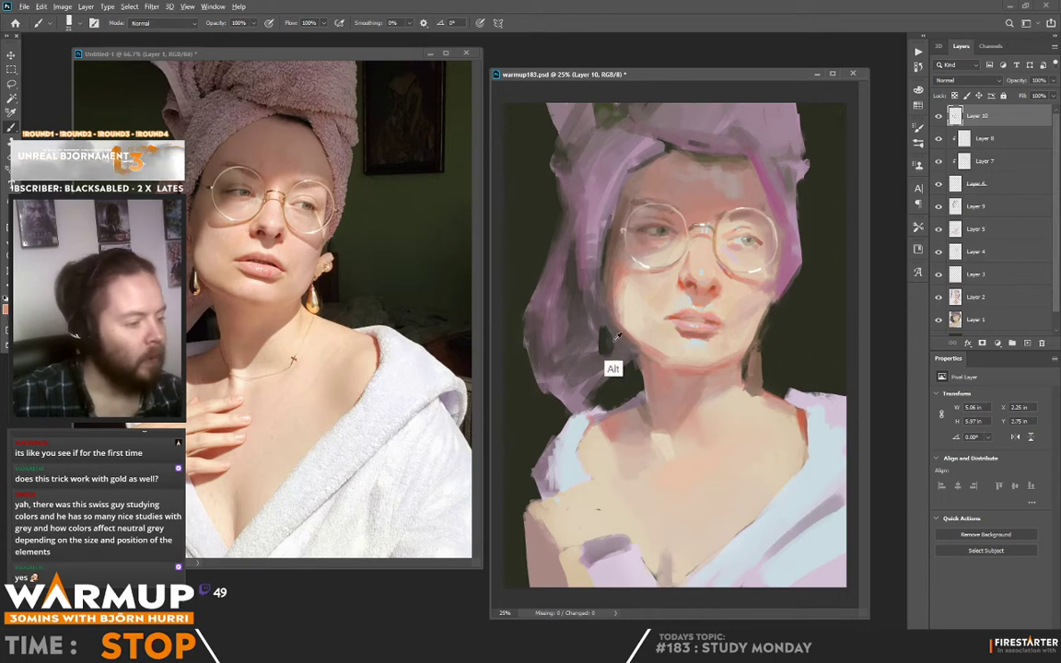
pyautogui.keyDown('alt'); pyautogui.click(690, 284); pyautogui.keyUp('alt')
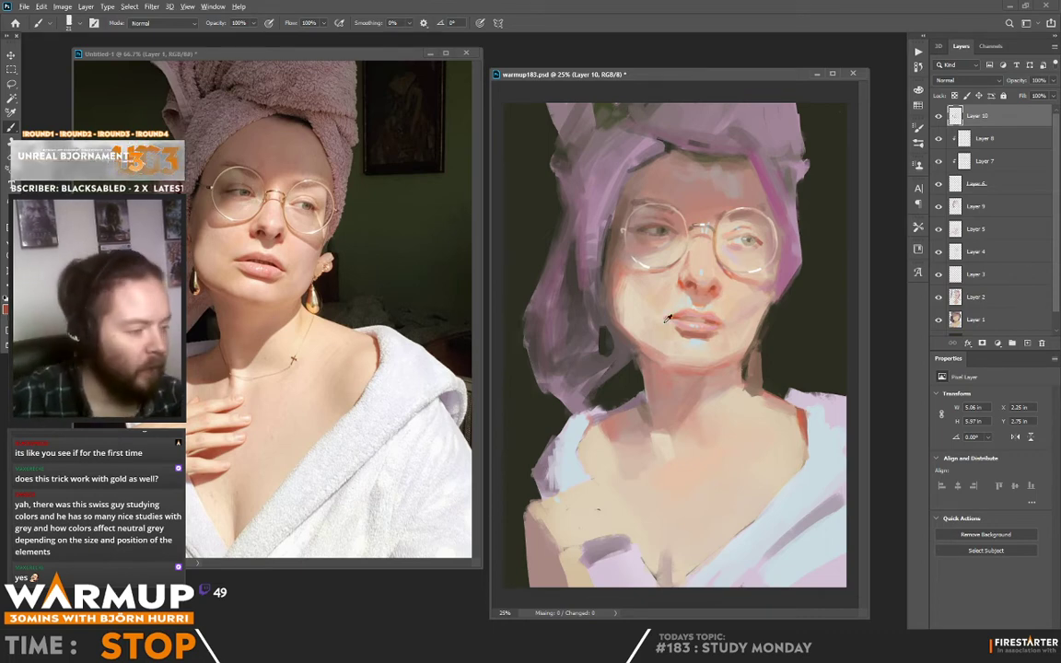
# Enlarge the brush and soften the shadow-side cheek and jaw contour with skin tones sampled along the face edge.
pyautogui.keyDown('alt'); pyautogui.click(623, 279); pyautogui.keyUp('alt')
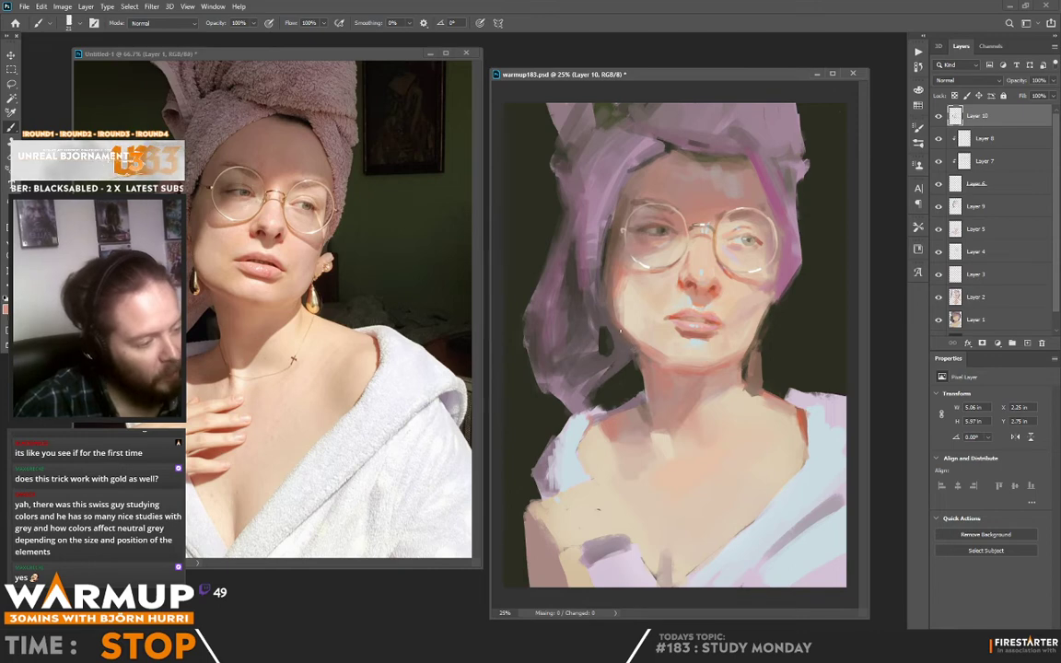
pyautogui.keyDown('alt'); pyautogui.click(621, 290); pyautogui.keyUp('alt')
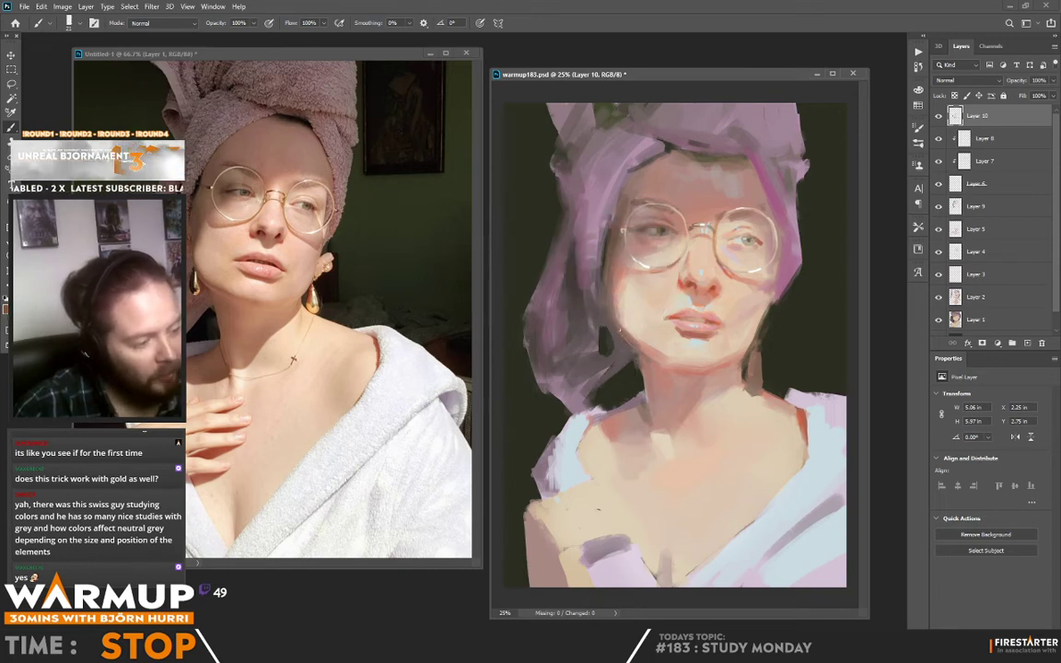
pyautogui.rightClick(732, 340)
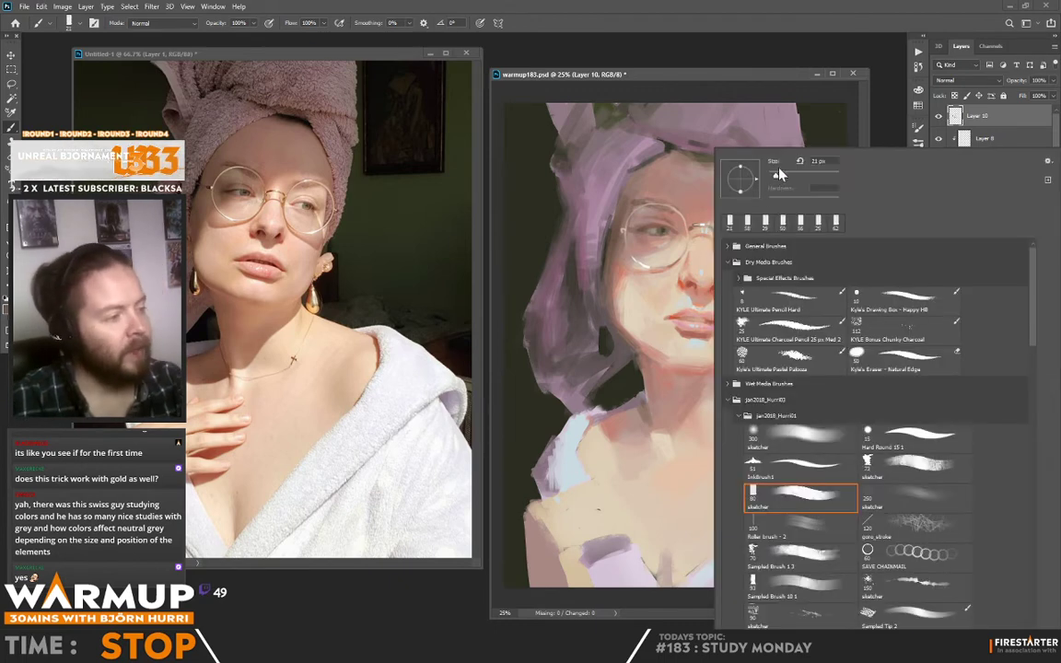
pyautogui.click(781, 175)
pyautogui.keyDown('alt'); pyautogui.click(622, 274); pyautogui.keyUp('alt')
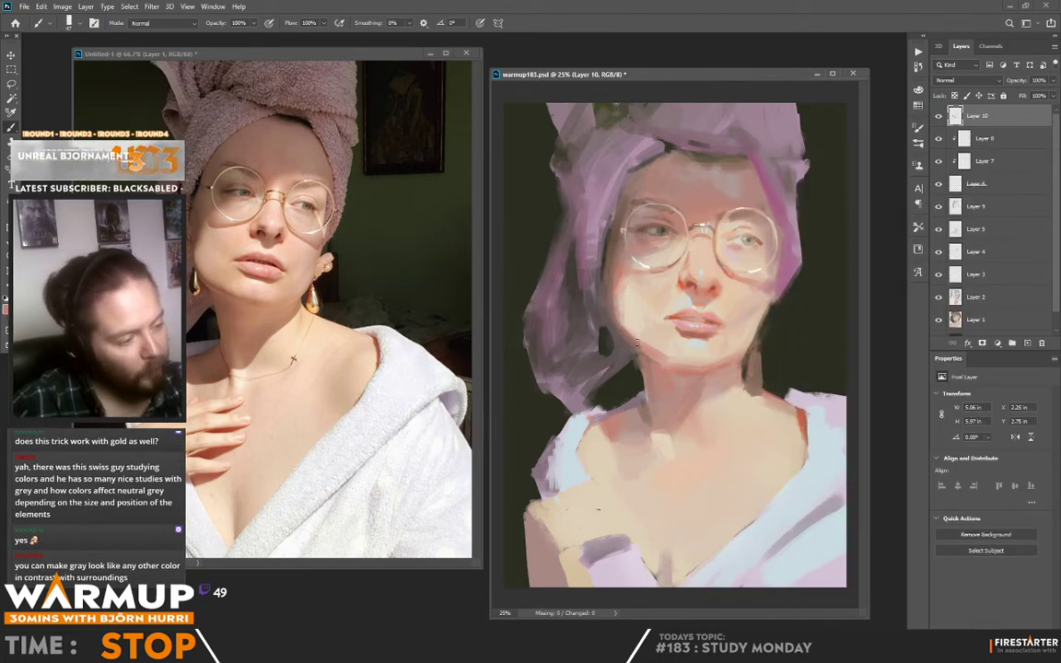
pyautogui.keyDown('alt'); pyautogui.click(608, 324); pyautogui.keyUp('alt')
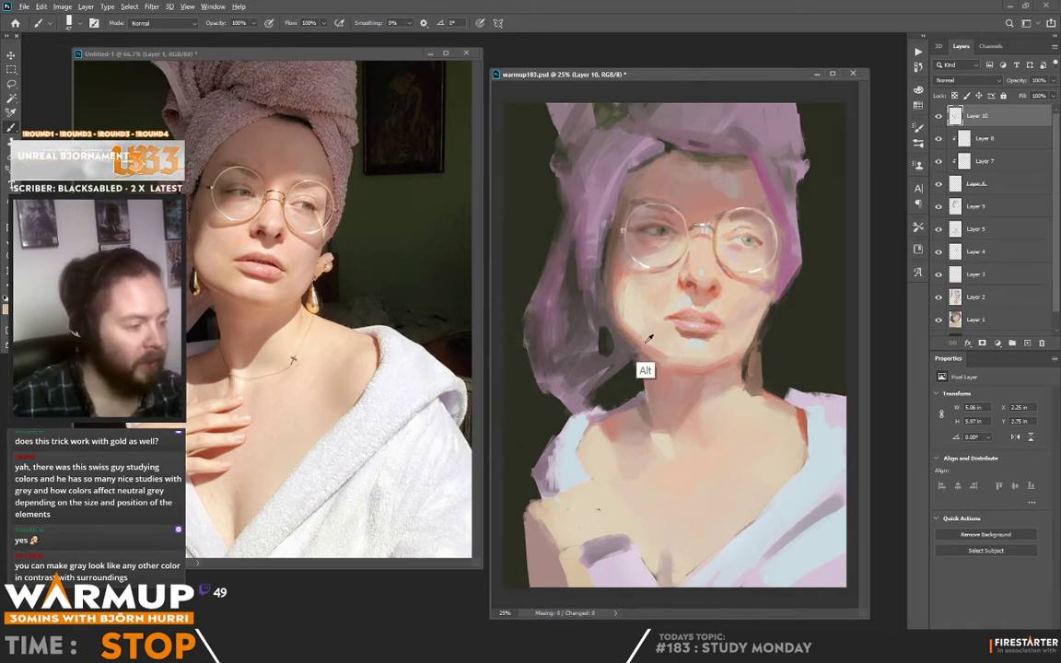
pyautogui.keyDown('alt'); pyautogui.click(646, 347); pyautogui.keyUp('alt')
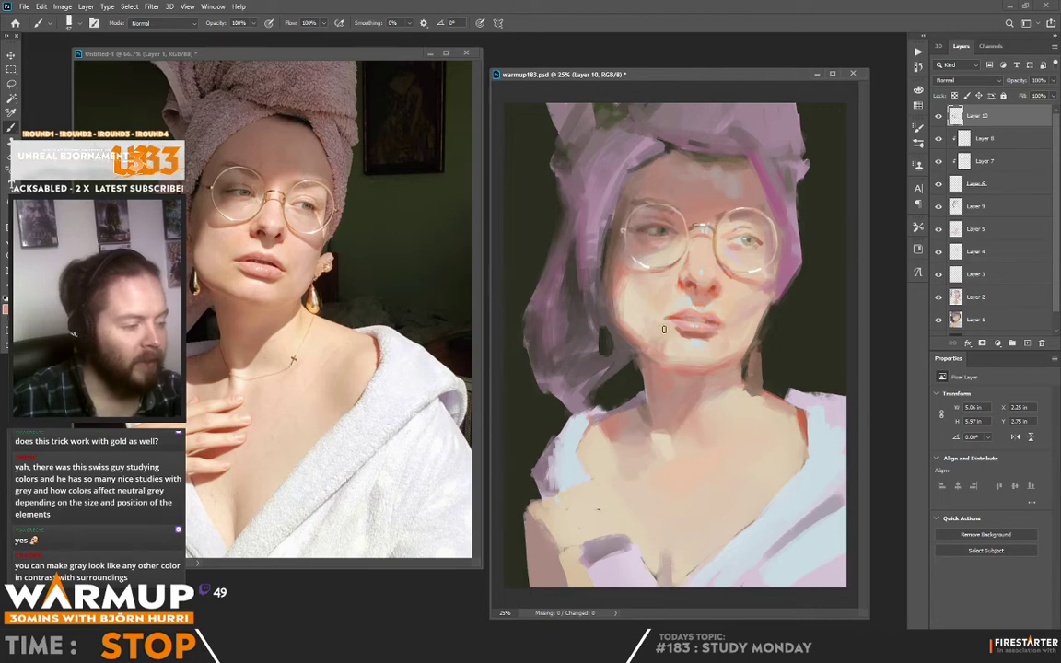
# Blend the cheek and jaw beside the magenta towel edge using sampled skin and pink tones.
pyautogui.keyDown('alt'); pyautogui.click(734, 341); pyautogui.keyUp('alt')
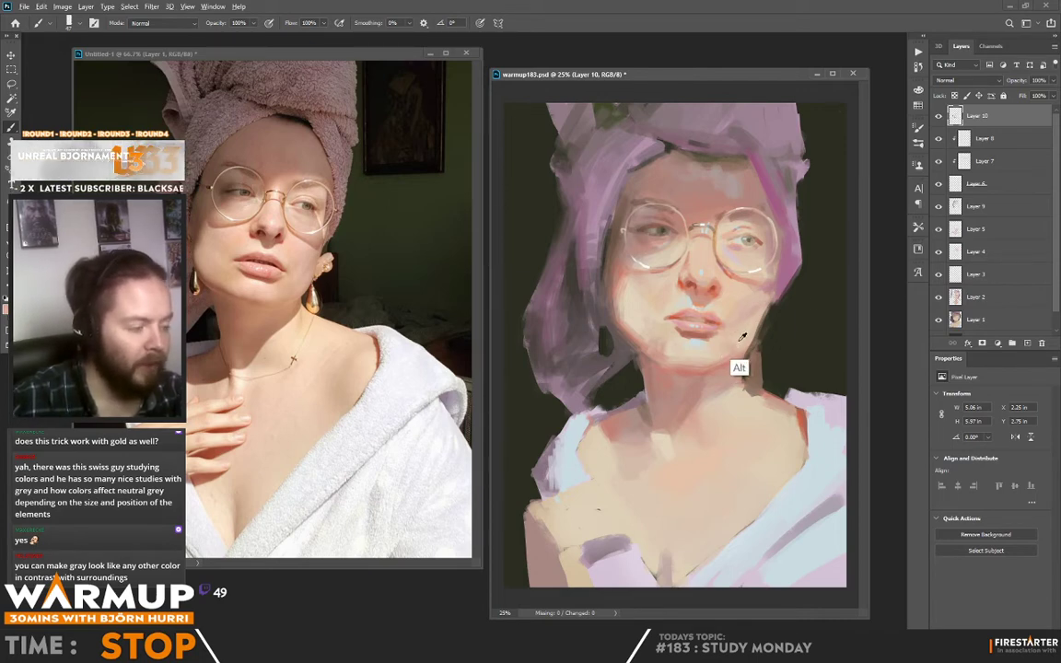
pyautogui.keyDown('alt'); pyautogui.click(735, 338); pyautogui.keyUp('alt')
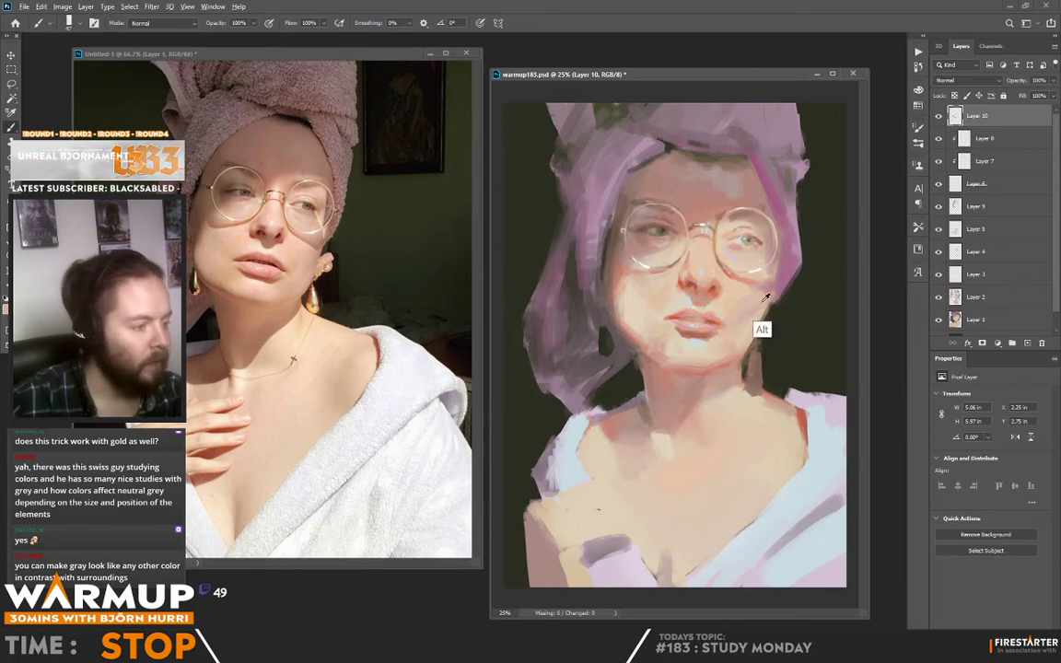
pyautogui.keyDown('alt'); pyautogui.click(783, 281); pyautogui.keyUp('alt')
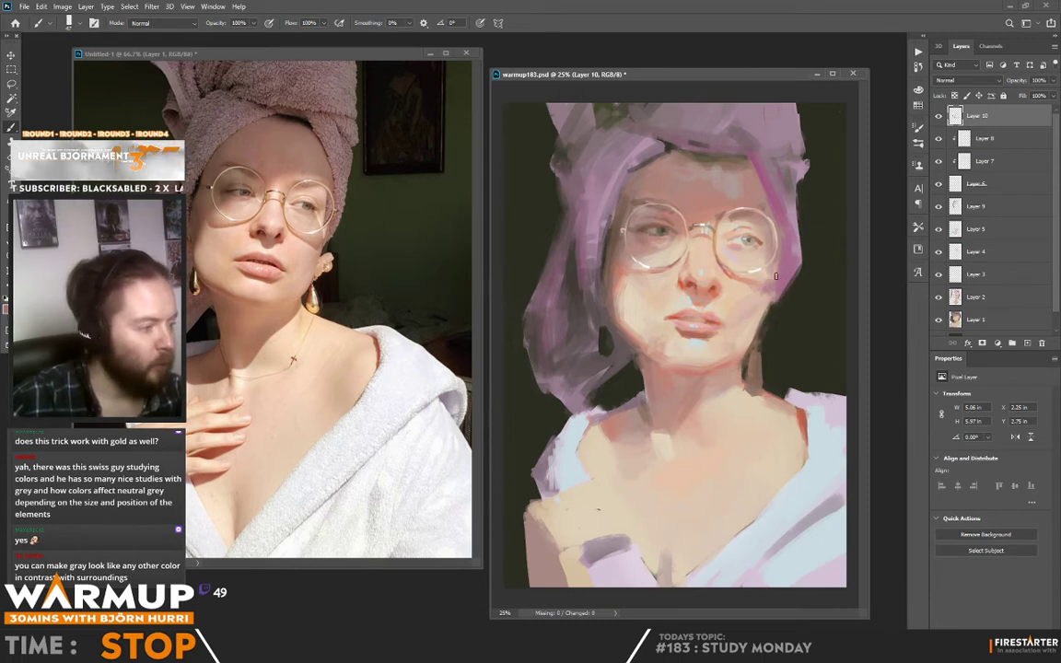
pyautogui.keyDown('alt'); pyautogui.click(762, 284); pyautogui.keyUp('alt')
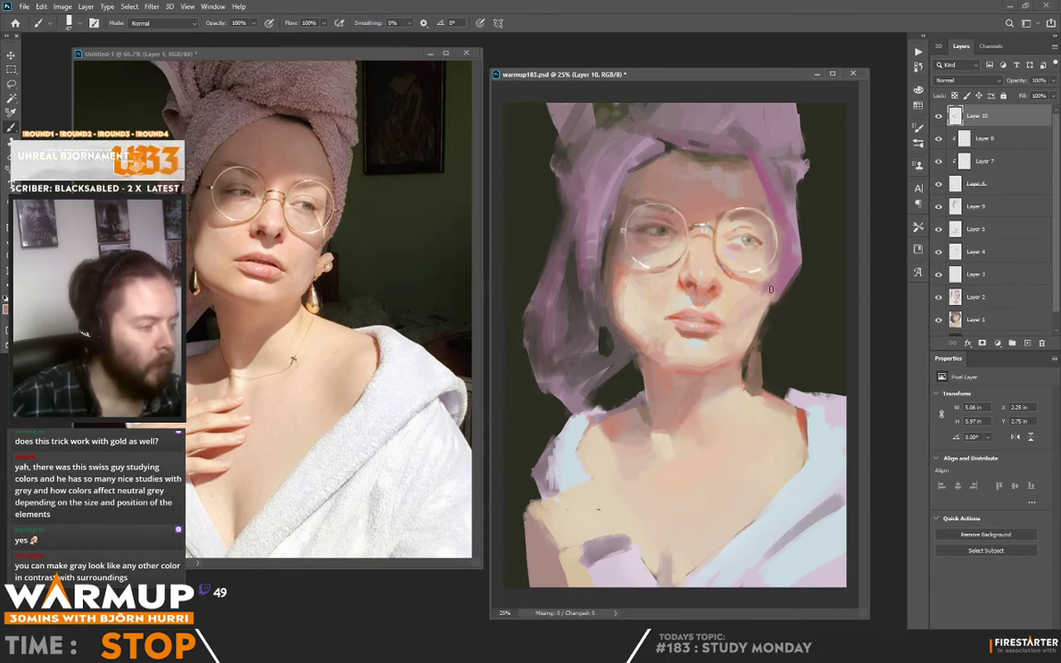
pyautogui.keyDown('alt'); pyautogui.click(766, 289); pyautogui.keyUp('alt')
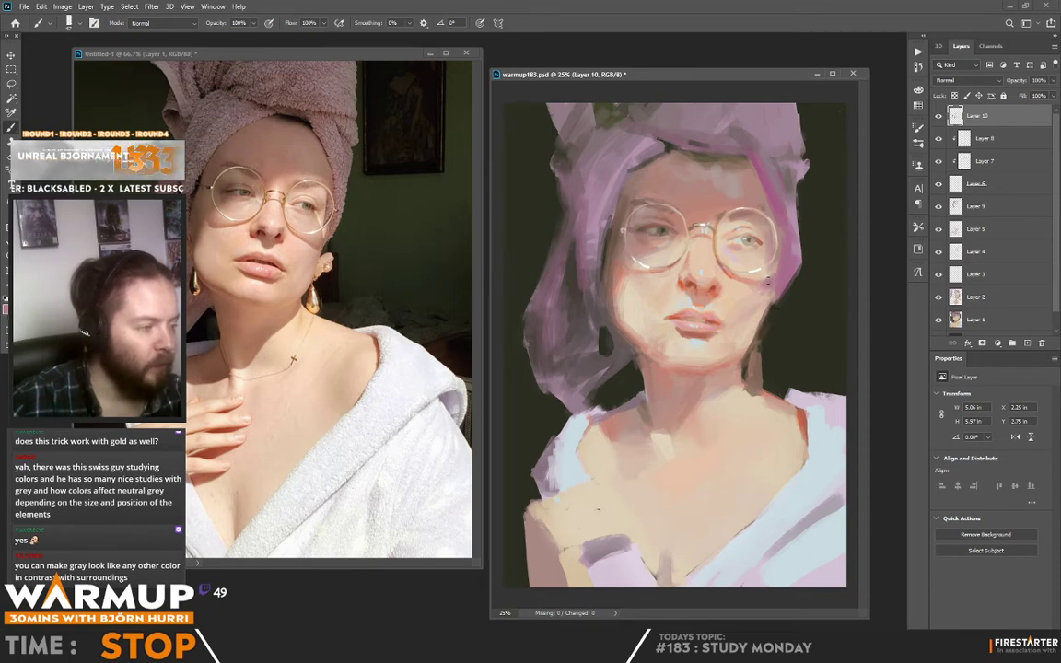
pyautogui.keyDown('alt'); pyautogui.click(764, 293); pyautogui.keyUp('alt')
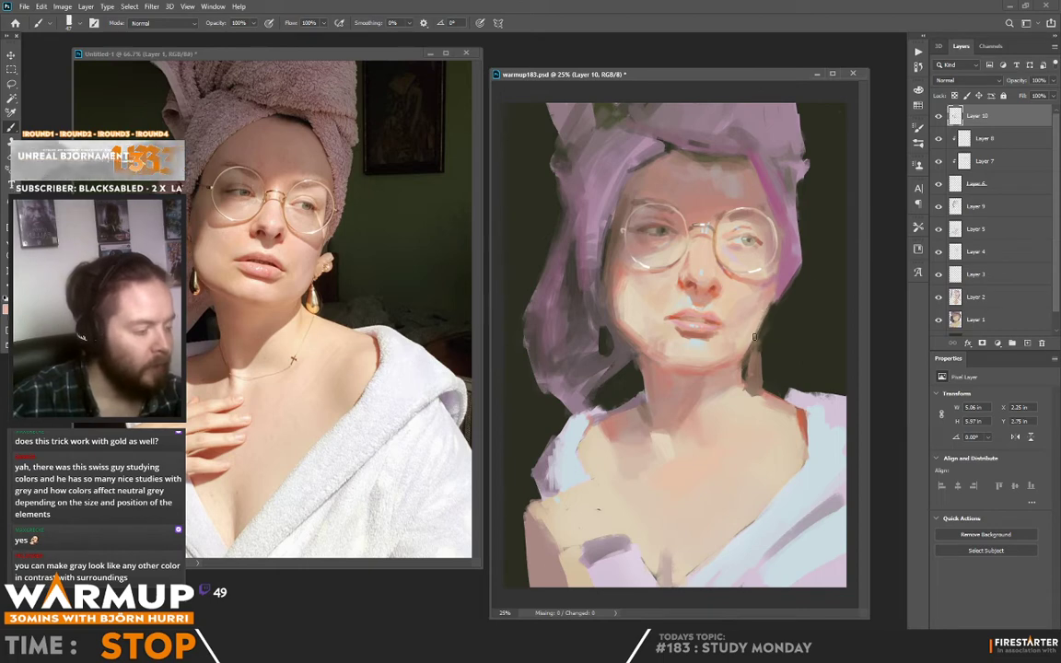
pyautogui.press('alt')
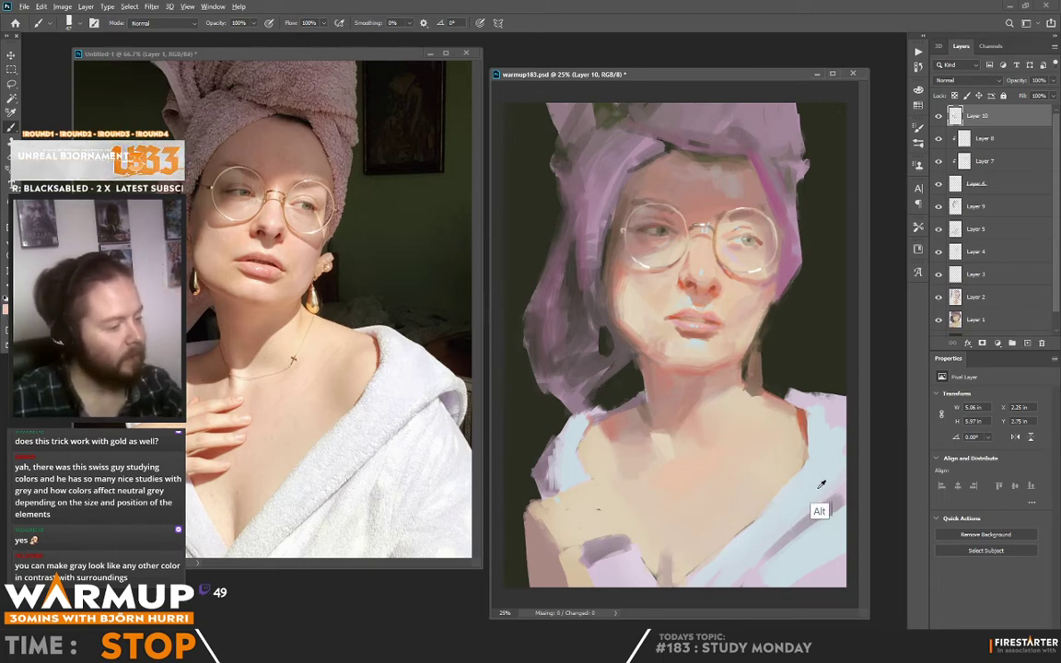
# Sample pale tones and brush light strokes across the chest beside the robe collar.
pyautogui.keyDown('alt'); pyautogui.click(620, 270); pyautogui.keyUp('alt')
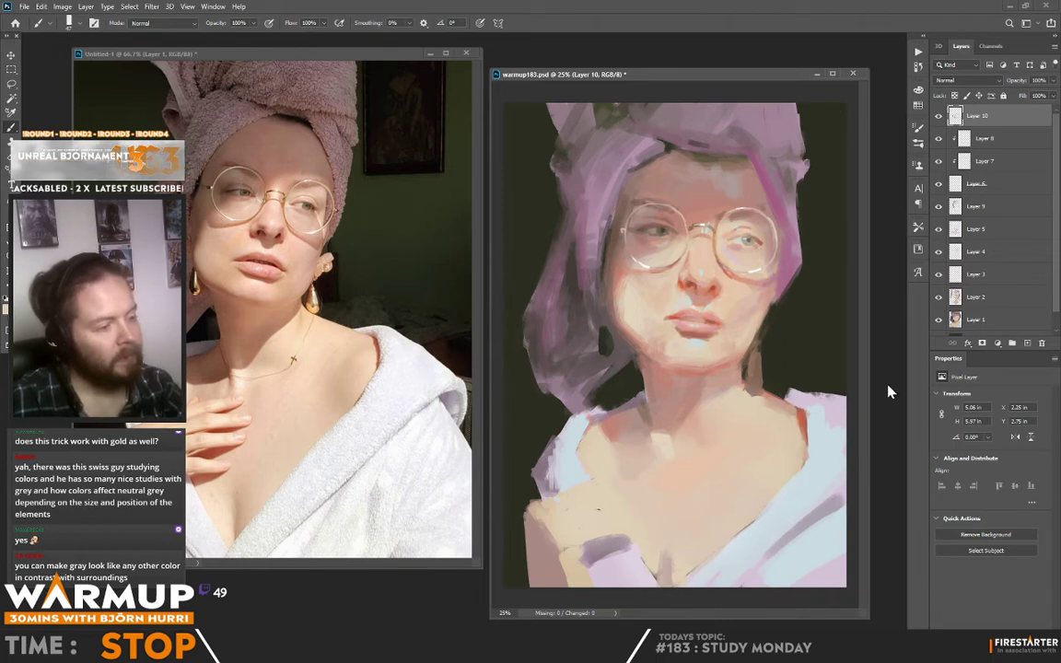
pyautogui.keyDown('alt'); pyautogui.click(797, 453); pyautogui.keyUp('alt')
pyautogui.moveTo(740, 440); pyautogui.dragTo(707, 474)
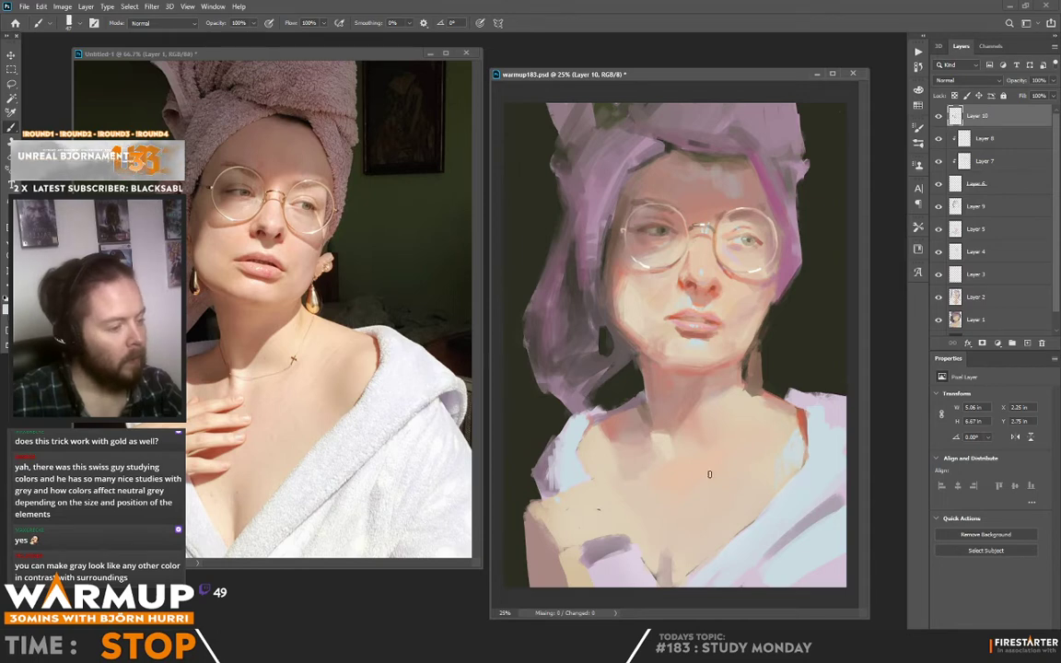
# Warm the neck shadow and collarbone area with reddish tones sampled from the chest and mouth corner.
pyautogui.keyDown('alt'); pyautogui.click(727, 443); pyautogui.keyUp('alt')
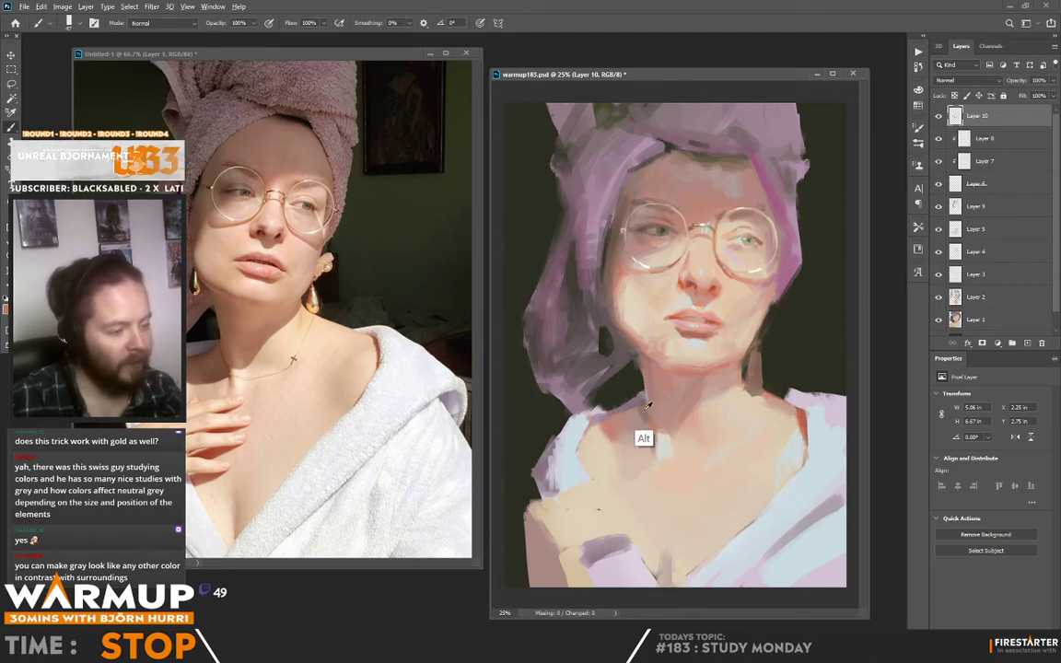
pyautogui.press('alt')
pyautogui.keyDown('alt'); pyautogui.click(674, 316); pyautogui.keyUp('alt')
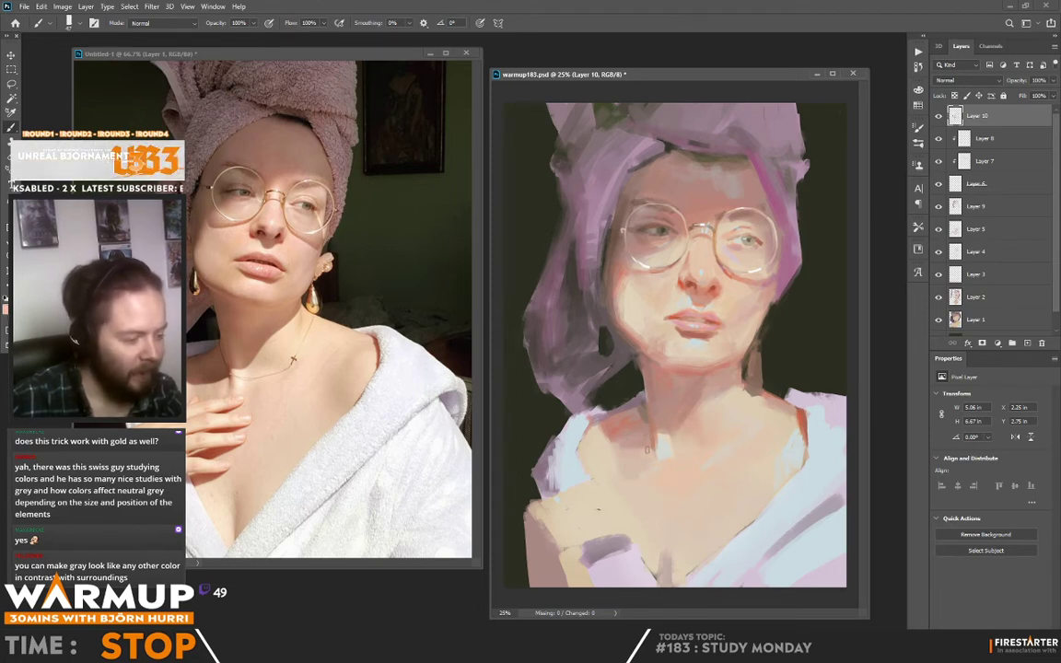
pyautogui.press('alt')
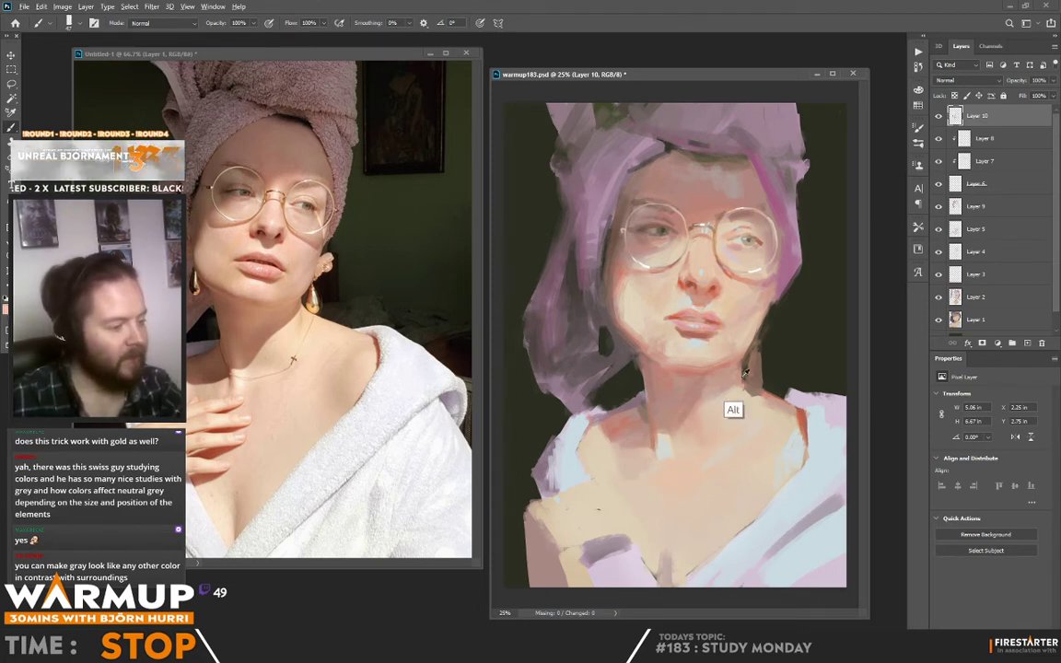
# Sample a saturated red-orange from the face edge, paint the finger separations on the chest, and lay lighter skin tone over the hand.
pyautogui.keyDown('alt'); pyautogui.click(612, 255); pyautogui.keyUp('alt')
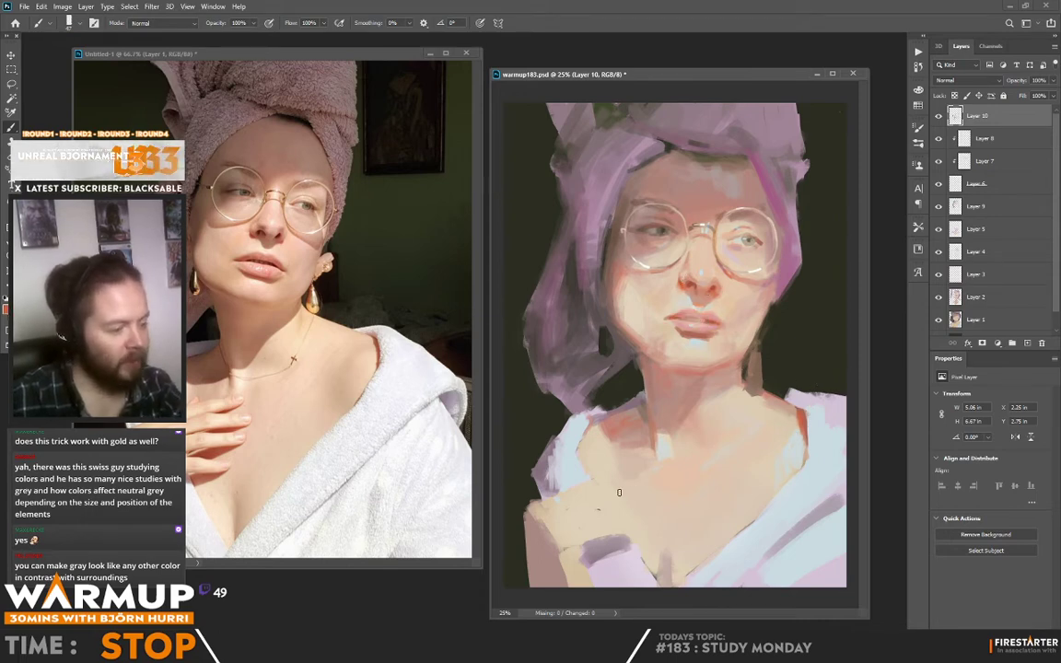
pyautogui.moveTo(631, 486)
pyautogui.mouseDown()
pyautogui.moveTo(658, 472)
pyautogui.moveTo(661, 497)
pyautogui.moveTo(630, 539)
pyautogui.moveTo(651, 531)
pyautogui.mouseUp()
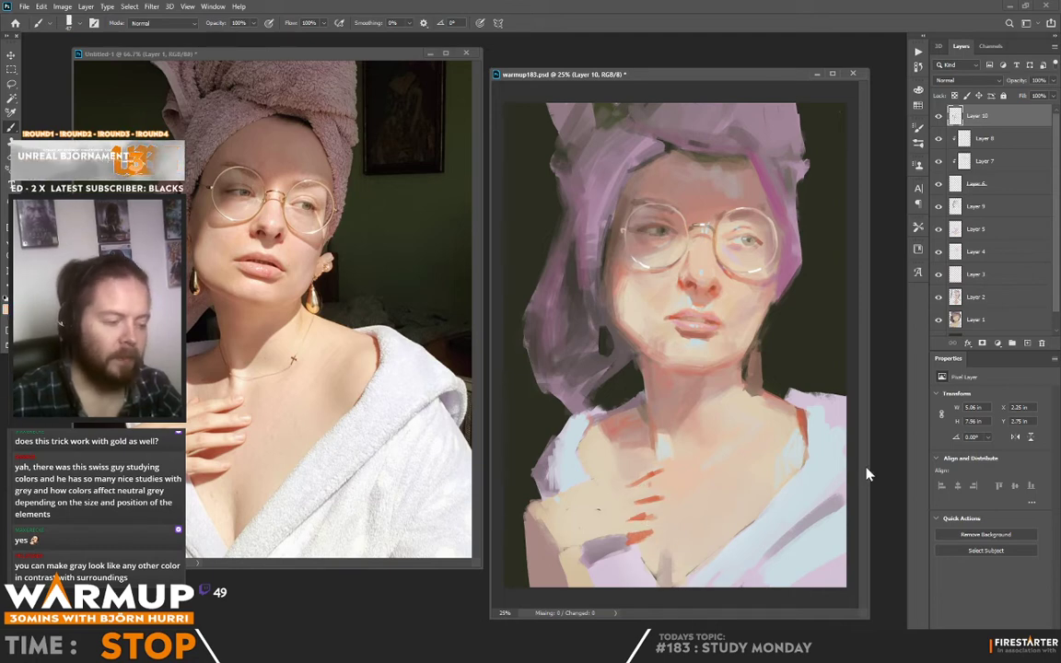
pyautogui.keyDown('alt'); pyautogui.click(676, 454); pyautogui.keyUp('alt')
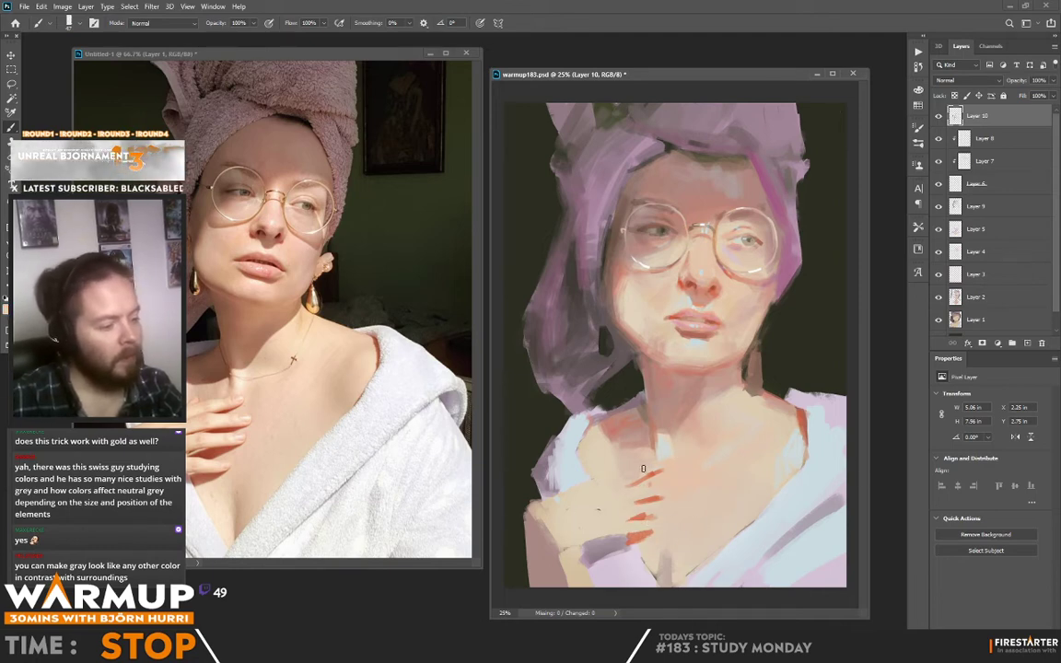
pyautogui.moveTo(581, 490); pyautogui.dragTo(619, 495)
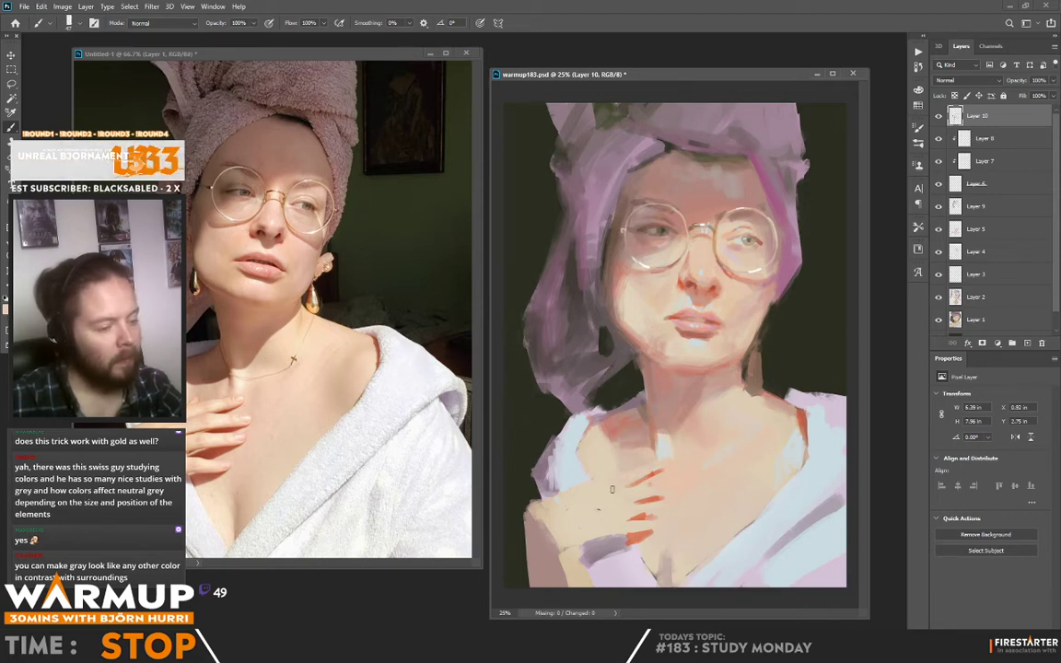
# Shade the wrist and forearm edge with orange tones sampled from the upper lip and the arm.
pyautogui.keyDown('alt'); pyautogui.click(681, 309); pyautogui.keyUp('alt')
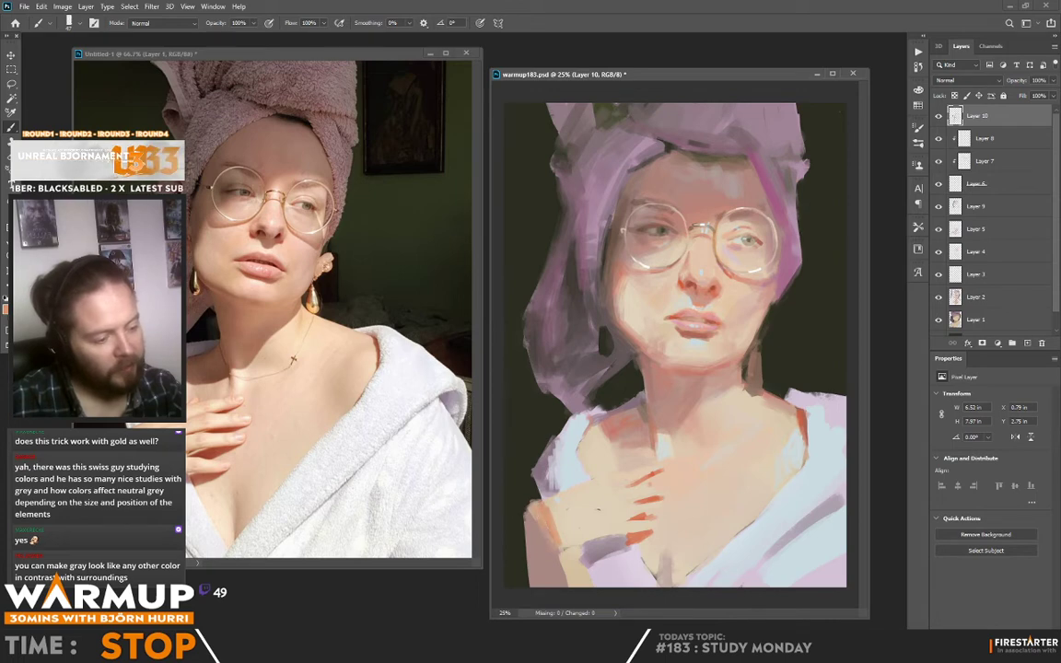
pyautogui.keyDown('alt'); pyautogui.click(563, 564); pyautogui.keyUp('alt')
pyautogui.keyDown('alt'); pyautogui.click(563, 538); pyautogui.keyUp('alt')
pyautogui.moveTo(563, 539); pyautogui.dragTo(563, 560)
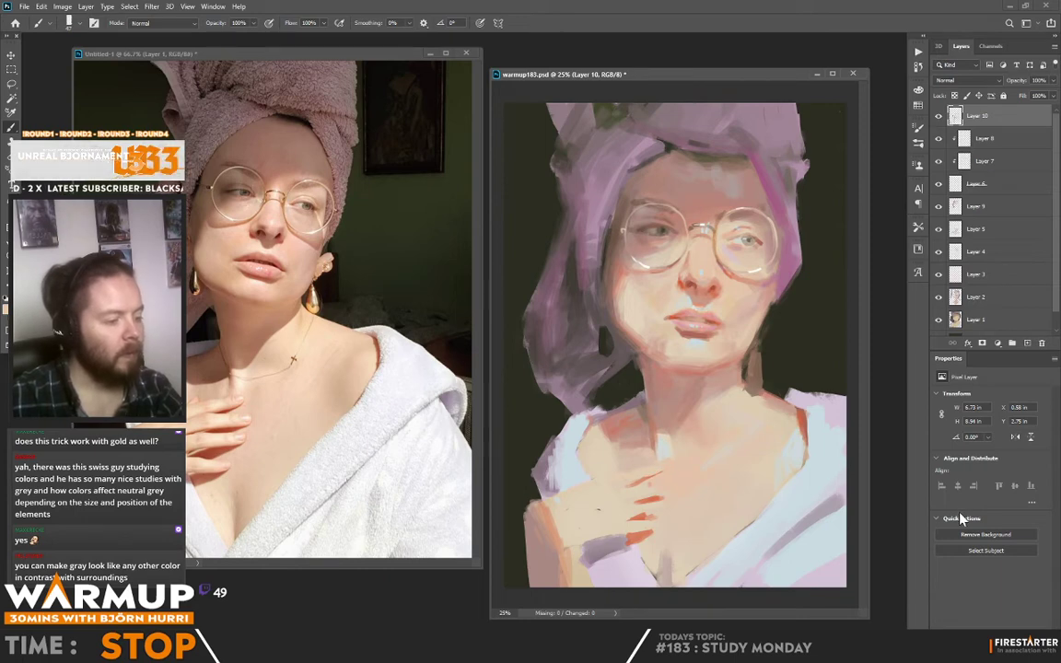
# Rework the robe on the shoulder above the hand with sampled pale and lavender tones, extending the collar toward the neck.
pyautogui.press('alt')
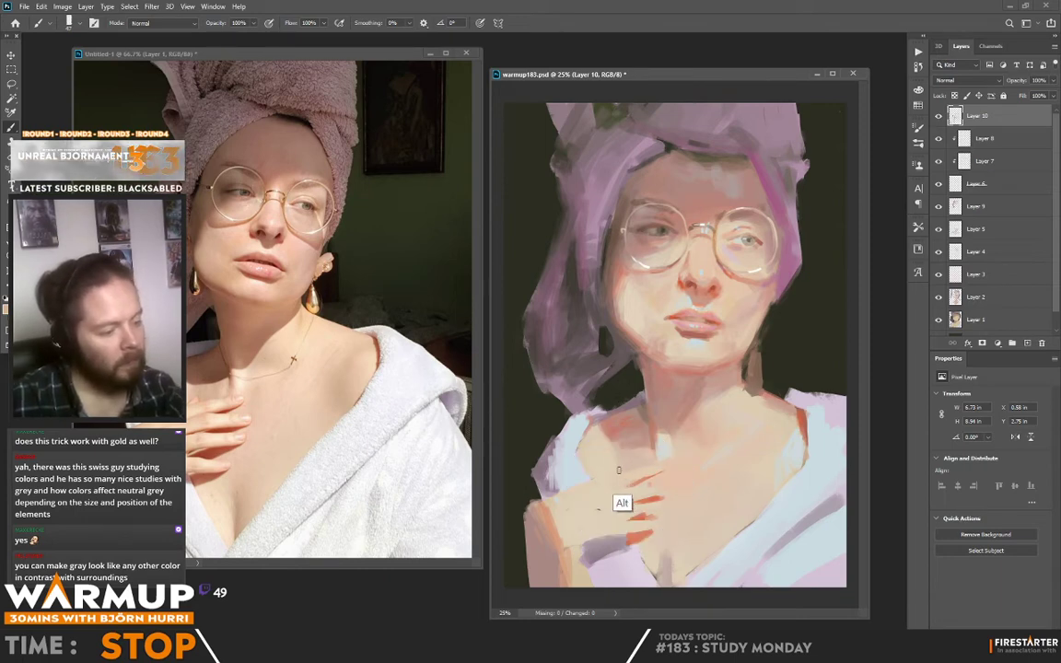
pyautogui.keyDown('alt'); pyautogui.click(580, 450); pyautogui.keyUp('alt')
pyautogui.keyDown('alt'); pyautogui.click(586, 455); pyautogui.keyUp('alt')
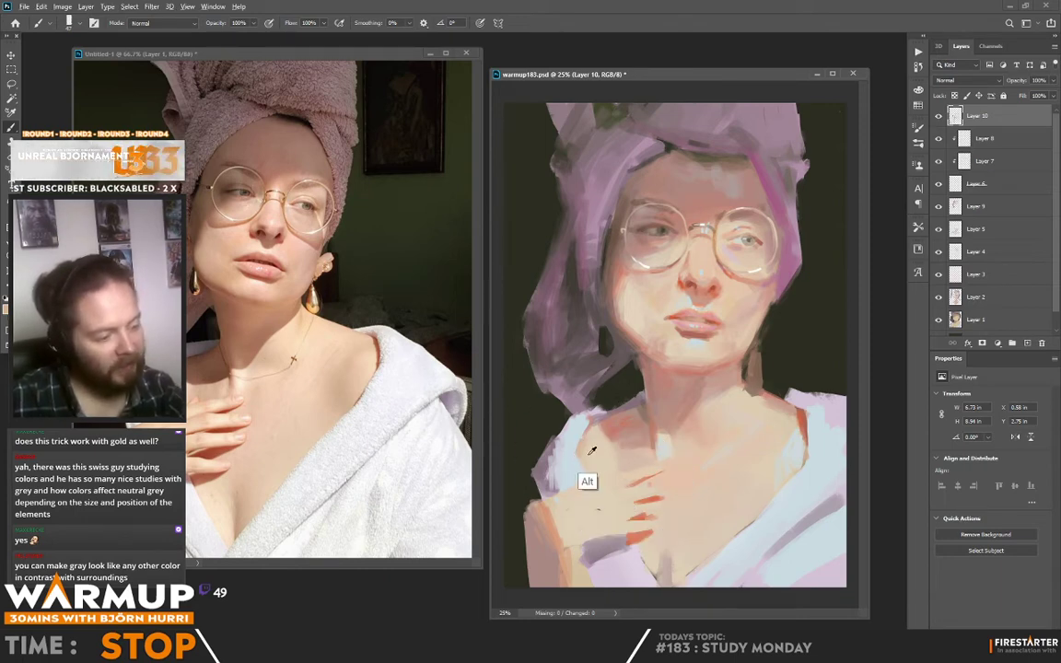
pyautogui.keyDown('alt'); pyautogui.click(578, 451); pyautogui.keyUp('alt')
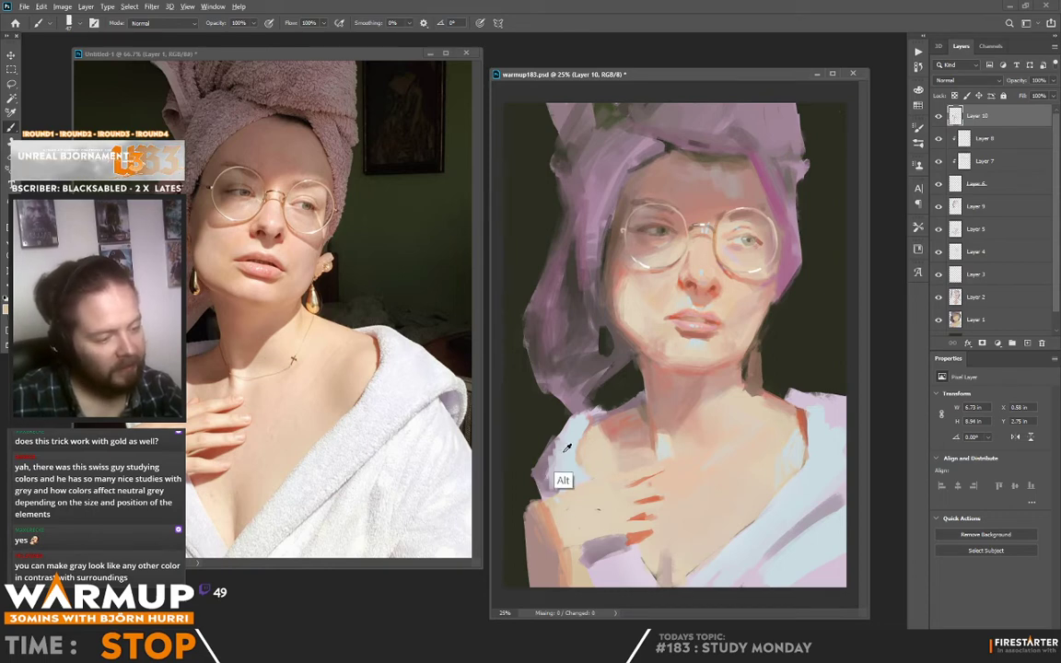
pyautogui.keyDown('alt'); pyautogui.click(548, 433); pyautogui.keyUp('alt')
pyautogui.keyDown('alt'); pyautogui.click(560, 437); pyautogui.keyUp('alt')
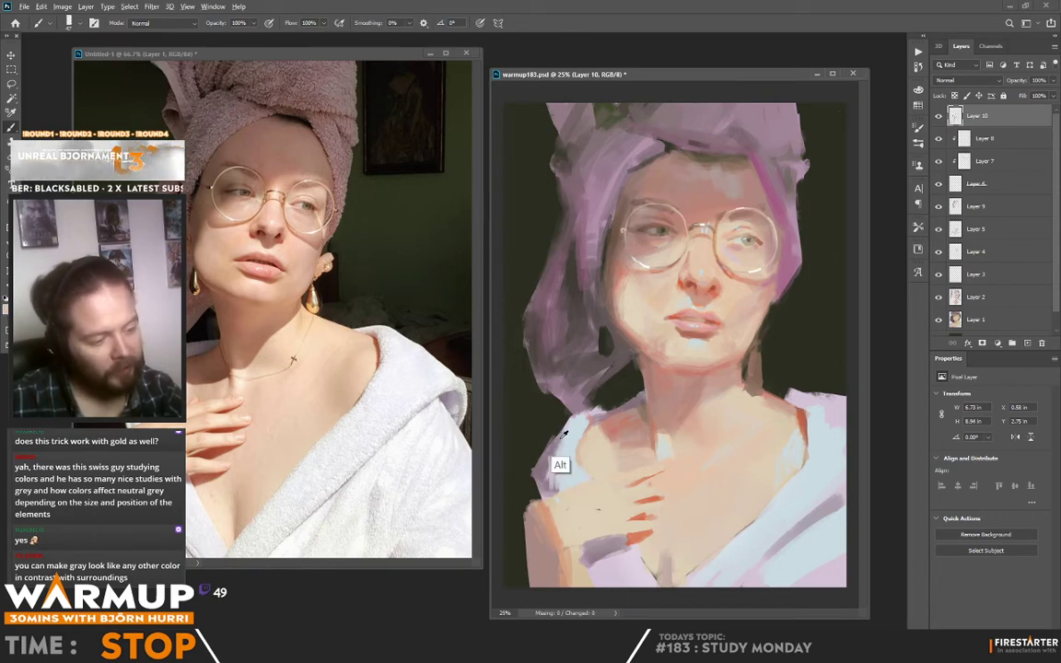
pyautogui.keyDown('alt'); pyautogui.click(564, 444); pyautogui.keyUp('alt')
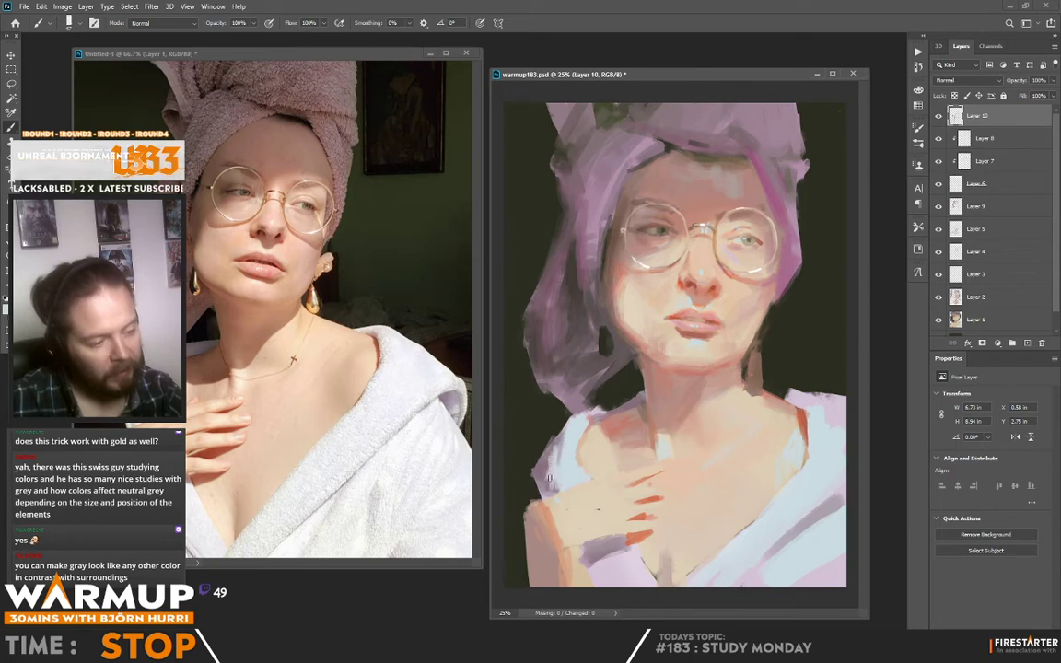
pyautogui.keyDown('alt'); pyautogui.click(560, 450); pyautogui.keyUp('alt')
pyautogui.keyDown('alt'); pyautogui.click(553, 468); pyautogui.keyUp('alt')
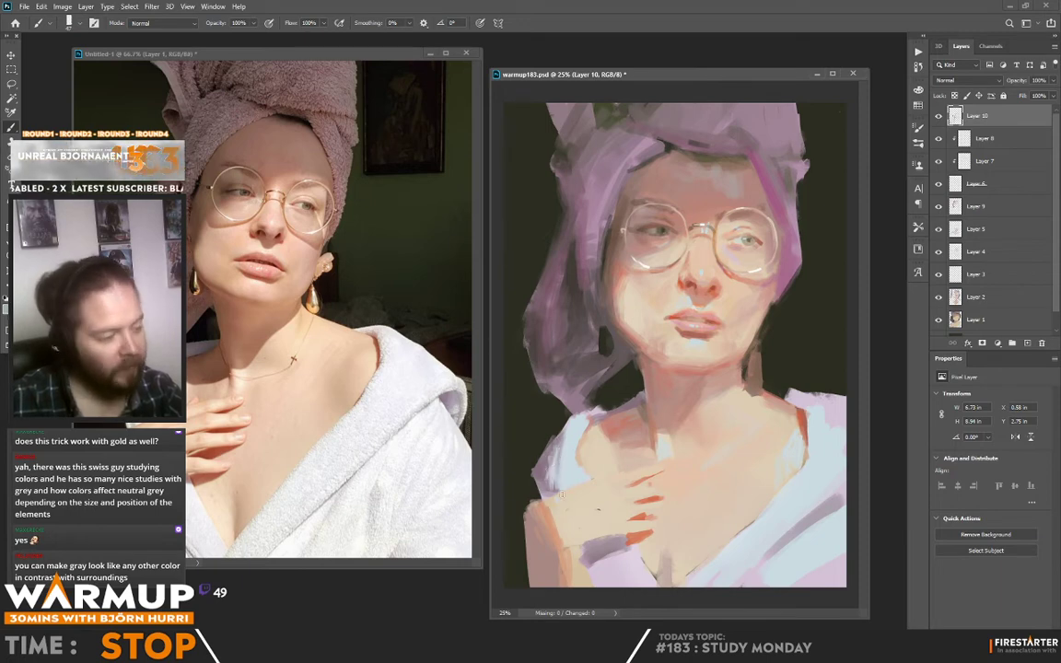
pyautogui.keyDown('alt'); pyautogui.click(641, 394); pyautogui.keyUp('alt')
pyautogui.moveTo(632, 399); pyautogui.dragTo(606, 409)
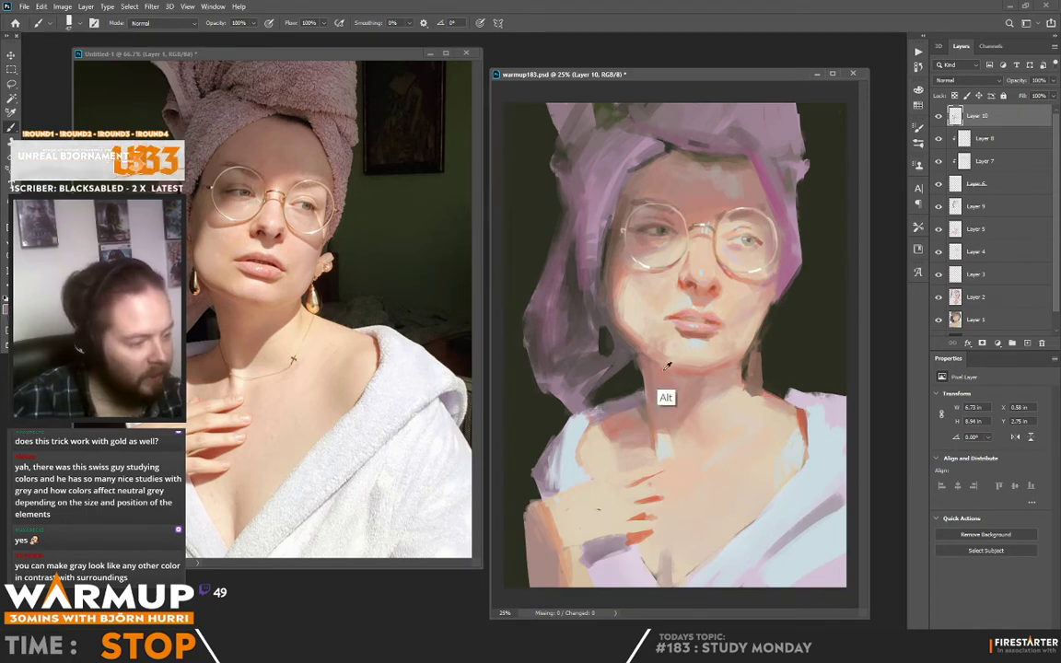
# Refine the chest and neckline above the robe opening with tones sampled from the jaw, neck highlight, lower chest and shoulder.
pyautogui.keyDown('alt'); pyautogui.click(635, 349); pyautogui.keyUp('alt')
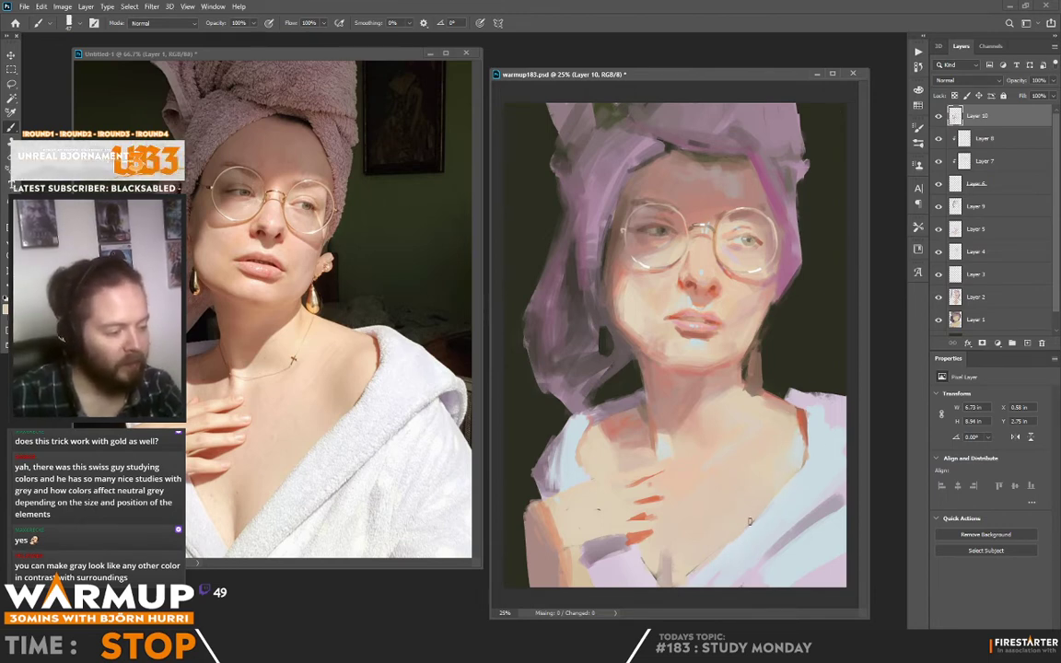
pyautogui.keyDown('alt'); pyautogui.click(660, 444); pyautogui.keyUp('alt')
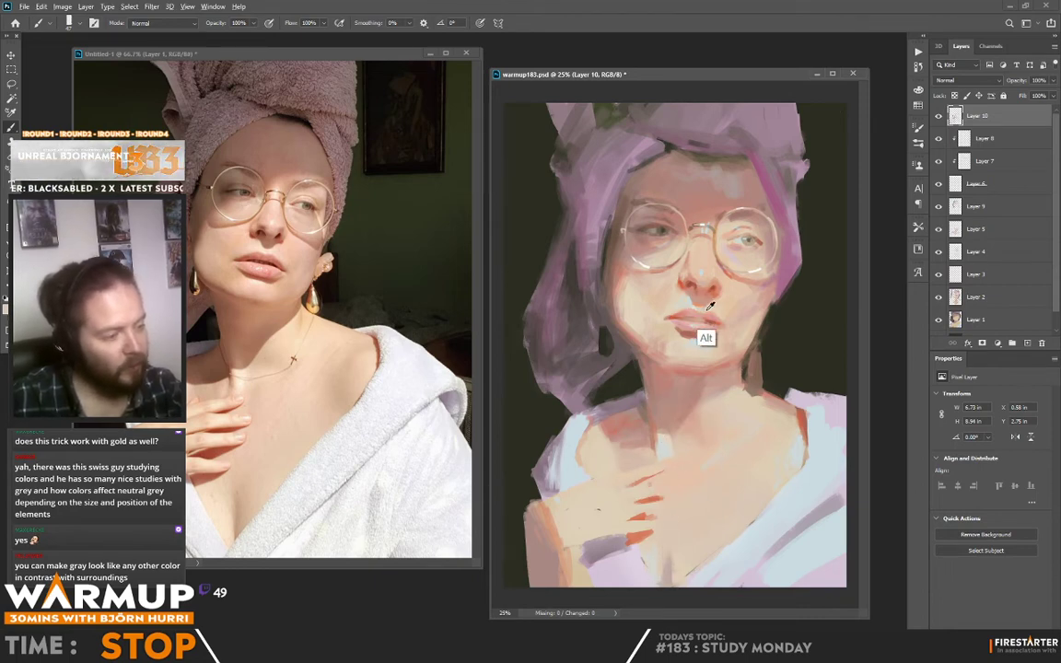
pyautogui.keyDown('alt'); pyautogui.click(652, 556); pyautogui.keyUp('alt')
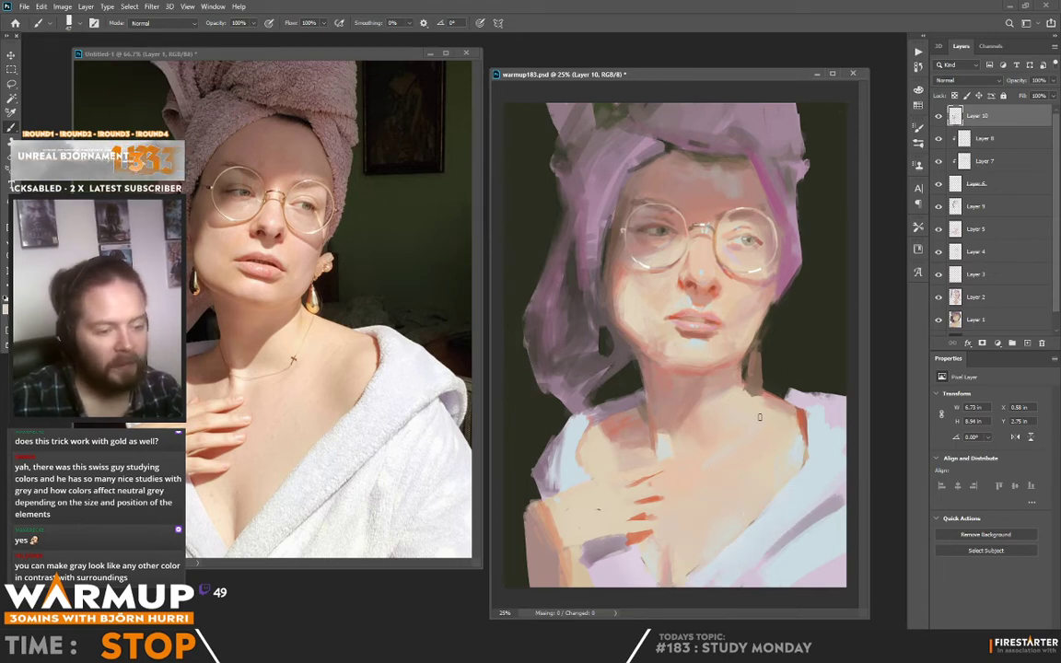
pyautogui.keyDown('alt'); pyautogui.click(606, 399); pyautogui.keyUp('alt')
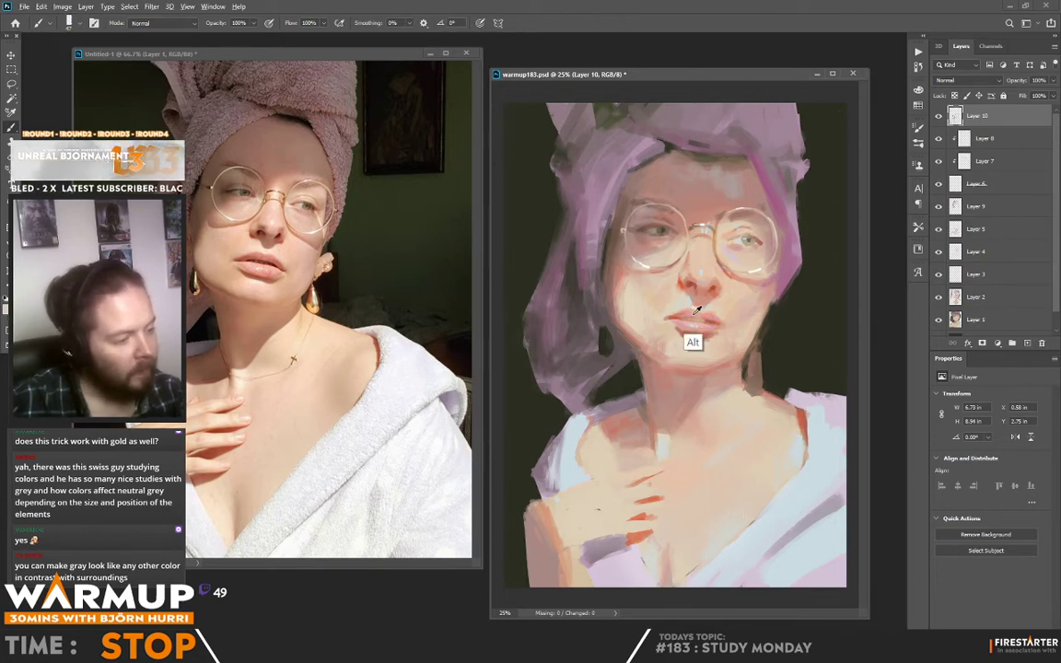
# Touch up the face with skin tones sampled from the chest and the shaded cheek edge.
pyautogui.keyDown('alt'); pyautogui.click(672, 458); pyautogui.keyUp('alt')
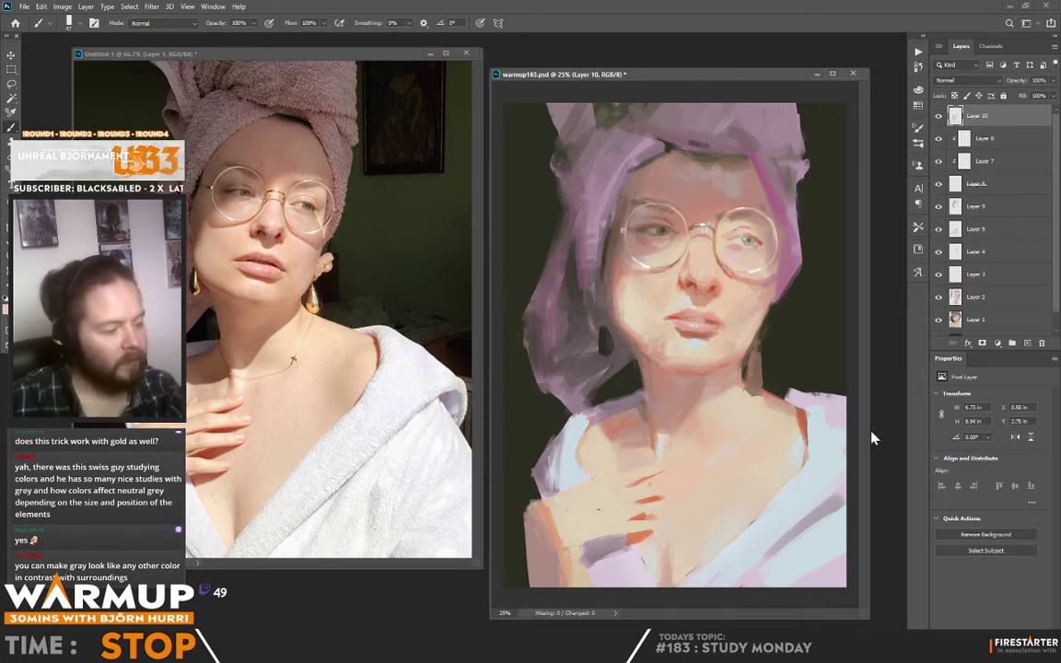
pyautogui.press('alt')
pyautogui.keyDown('alt'); pyautogui.click(788, 459); pyautogui.keyUp('alt')
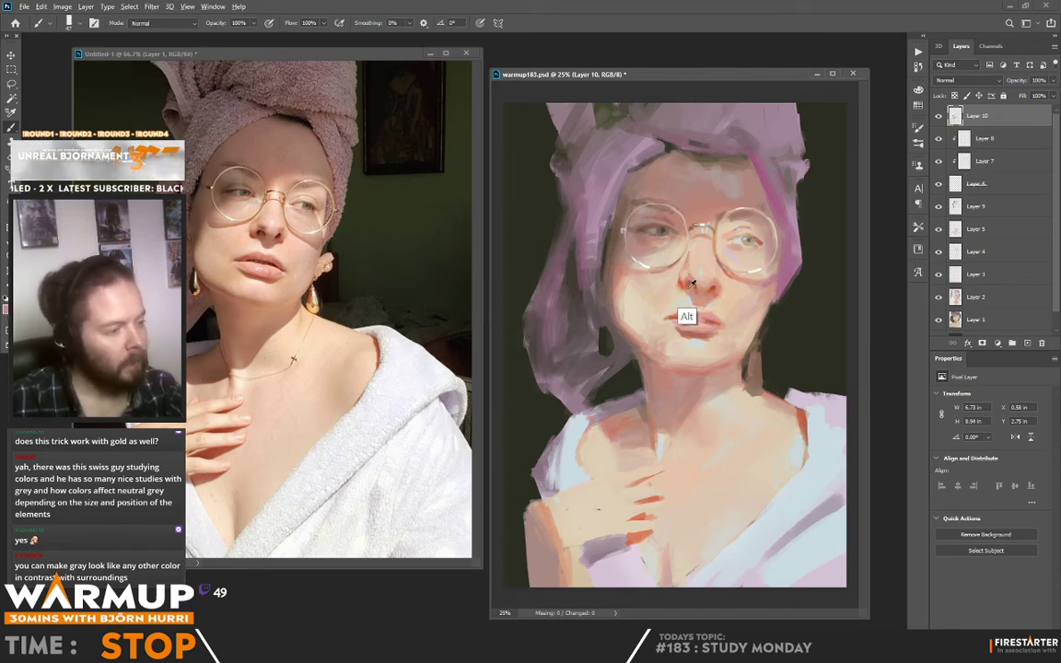
pyautogui.keyDown('alt'); pyautogui.click(611, 268); pyautogui.keyUp('alt')
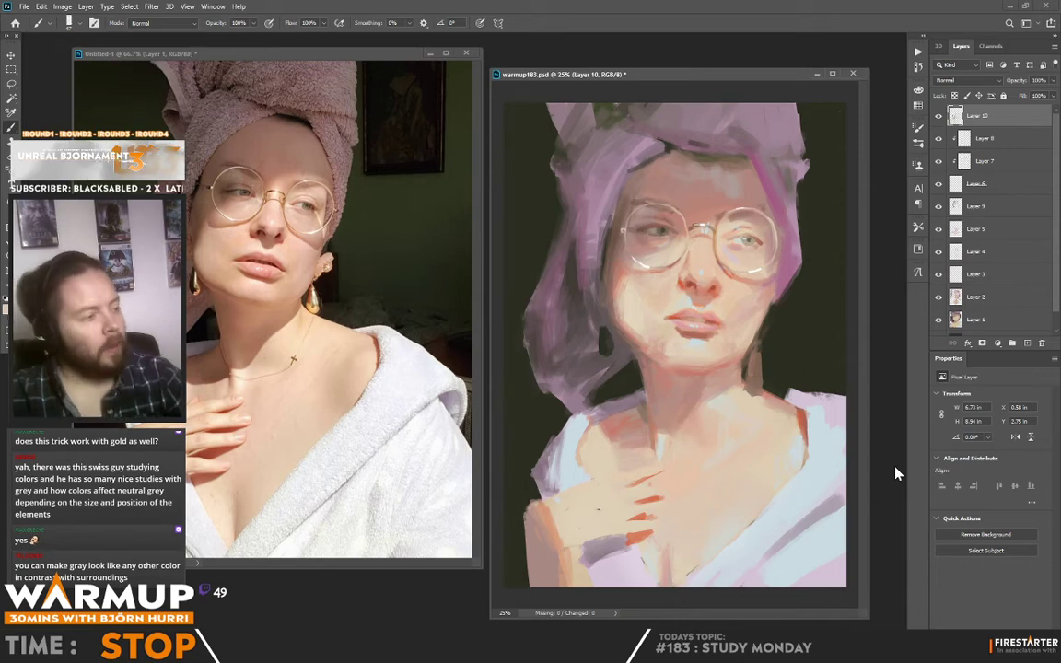
# Stamp the visible painting onto a new layer and warp the figure's large shapes in Liquify with a size 3176 brush.
pyautogui.hotkey('ctrl', 'shift', 'alt', 'e')
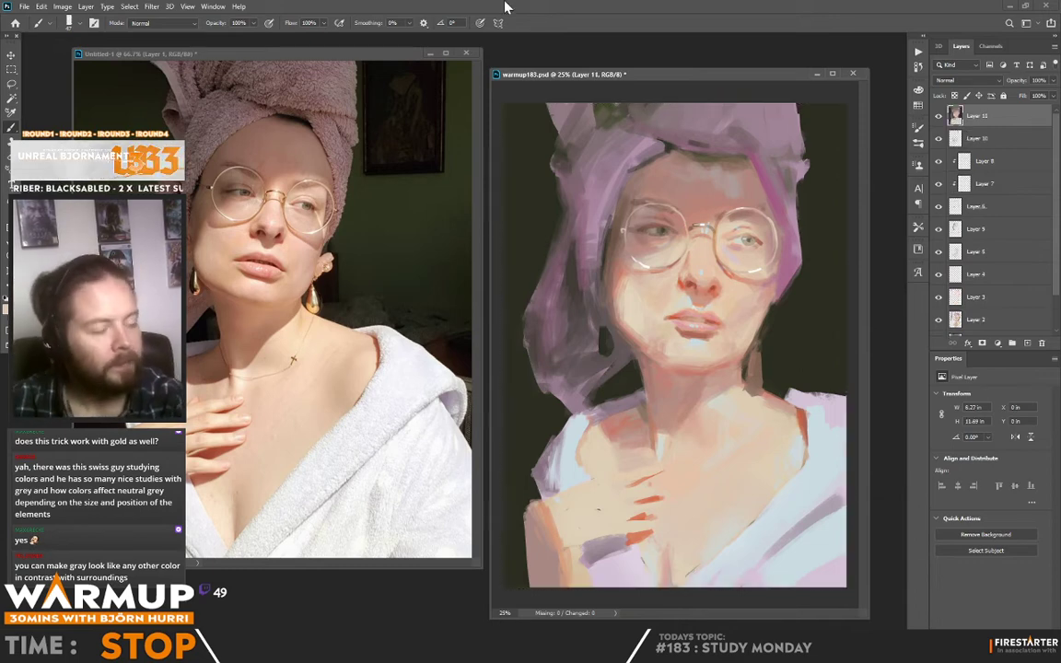
pyautogui.click(151, 7)
pyautogui.click(214, 90)
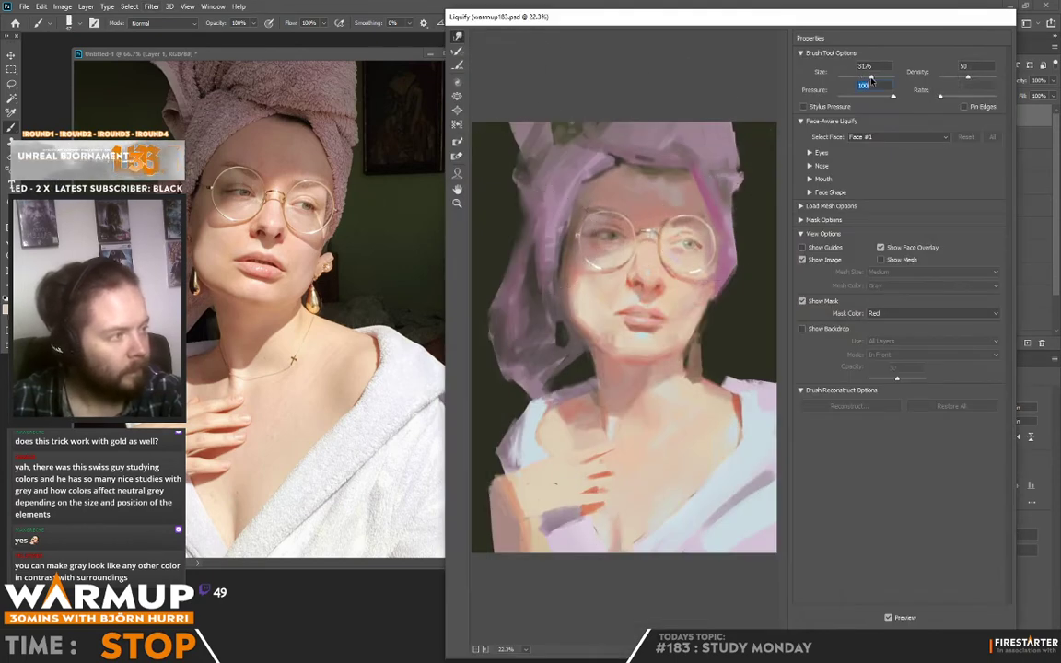
pyautogui.moveTo(580, 359)
pyautogui.mouseDown()
pyautogui.moveTo(582, 342)
pyautogui.moveTo(622, 373)
pyautogui.mouseUp()
pyautogui.moveTo(715, 248); pyautogui.dragTo(718, 255)
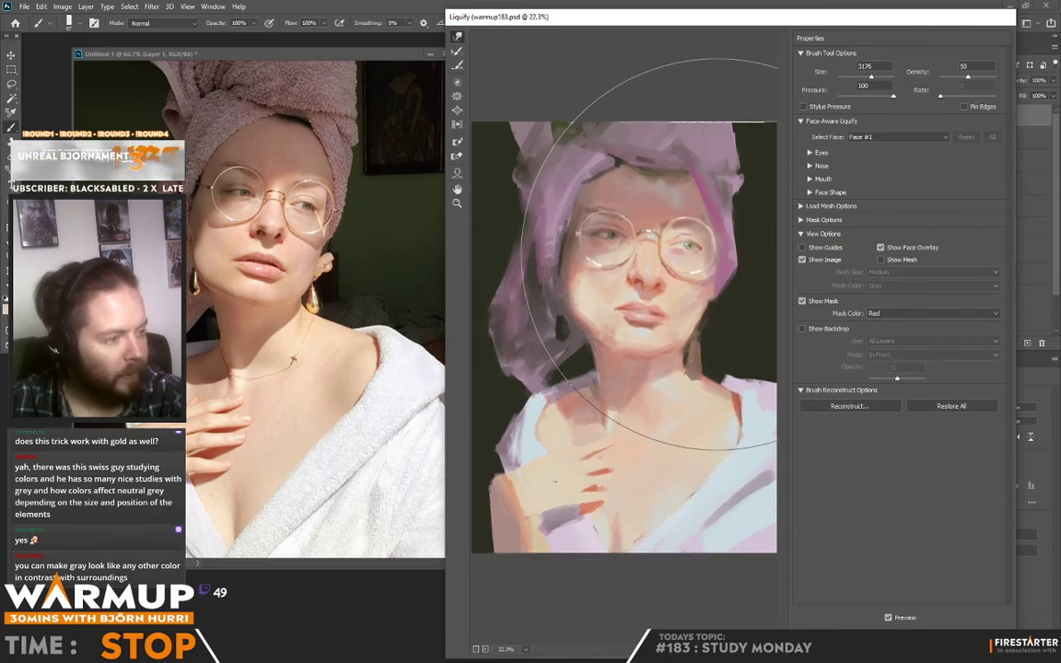
pyautogui.moveTo(659, 99); pyautogui.dragTo(658, 87)
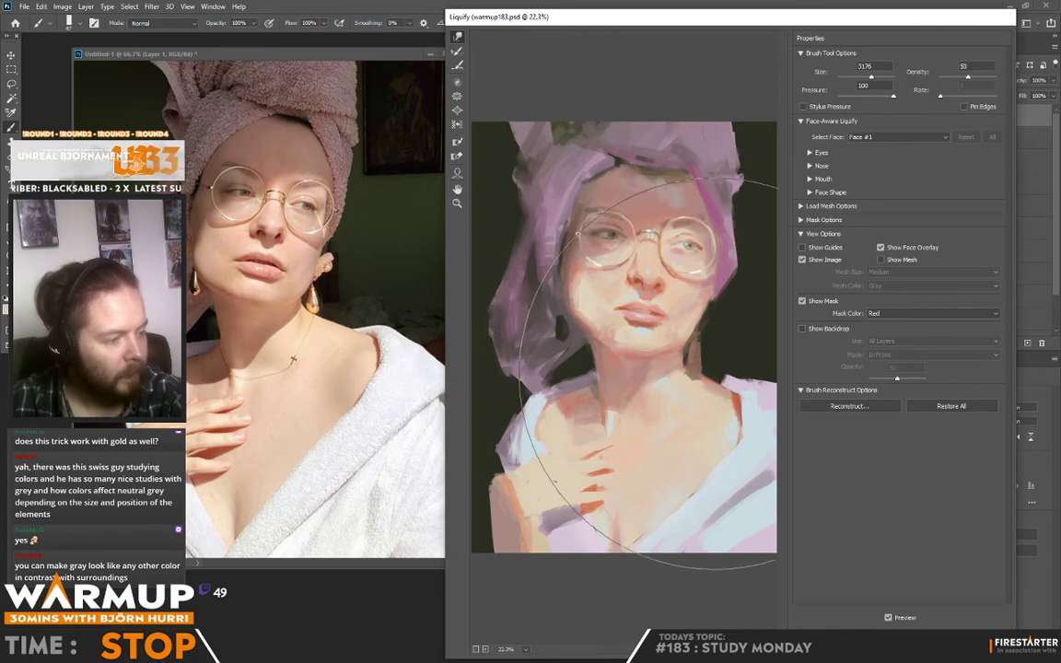
pyautogui.moveTo(493, 532); pyautogui.dragTo(487, 536)
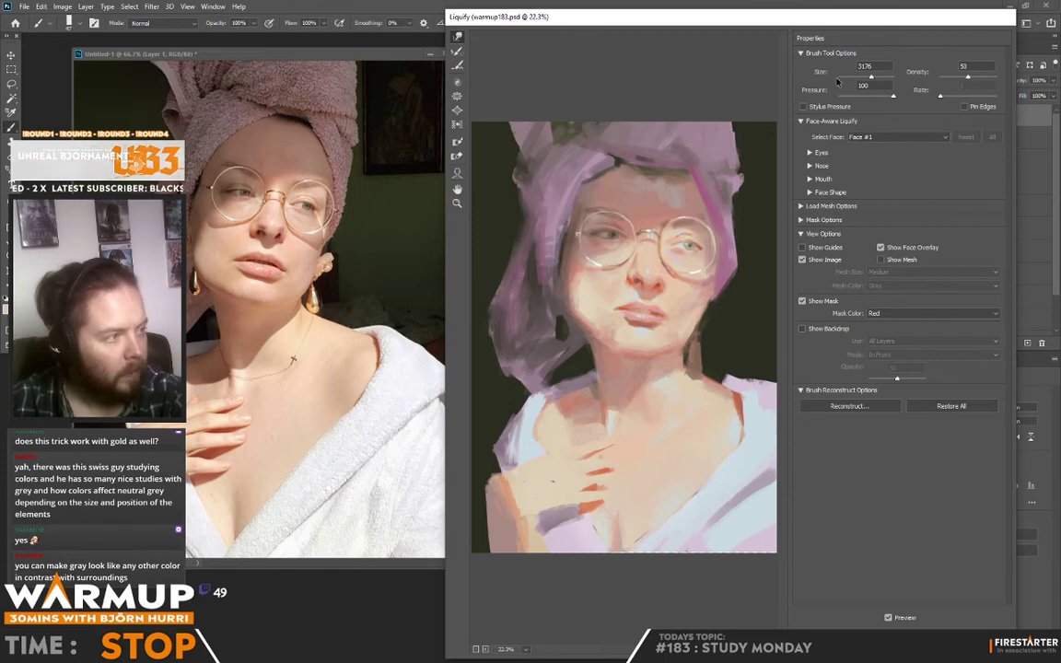
# Nudge the lower face with a size 784 Liquify brush, then apply the warp and compare it with the unwarped painting.
pyautogui.moveTo(874, 81); pyautogui.dragTo(867, 79)
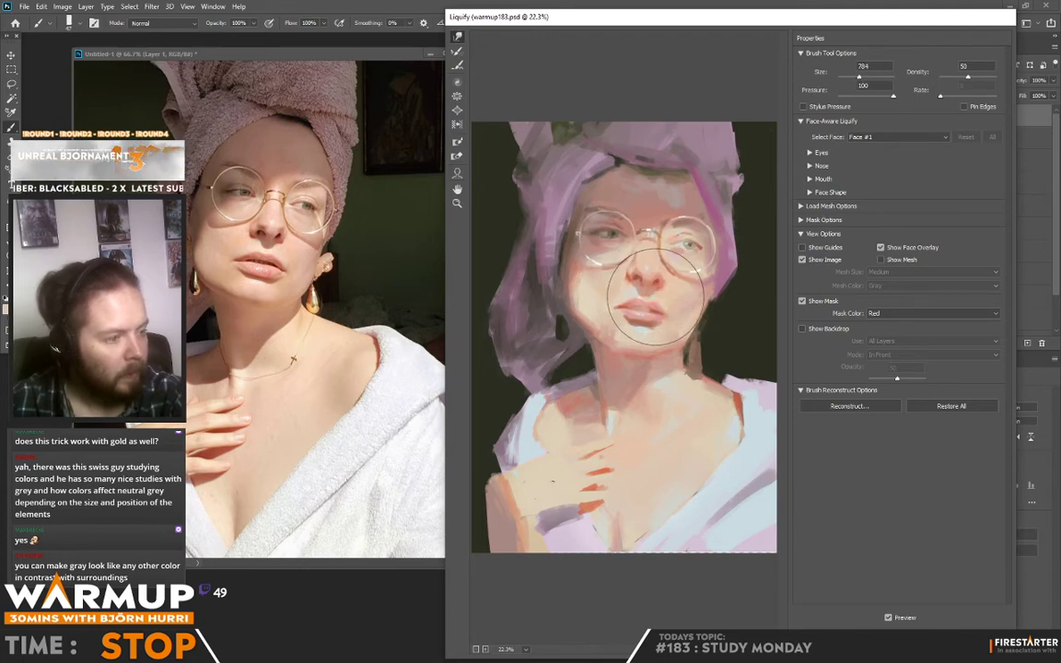
pyautogui.moveTo(655, 298)
pyautogui.mouseDown()
pyautogui.moveTo(625, 325)
pyautogui.moveTo(695, 299)
pyautogui.moveTo(739, 308)
pyautogui.moveTo(747, 265)
pyautogui.mouseUp()
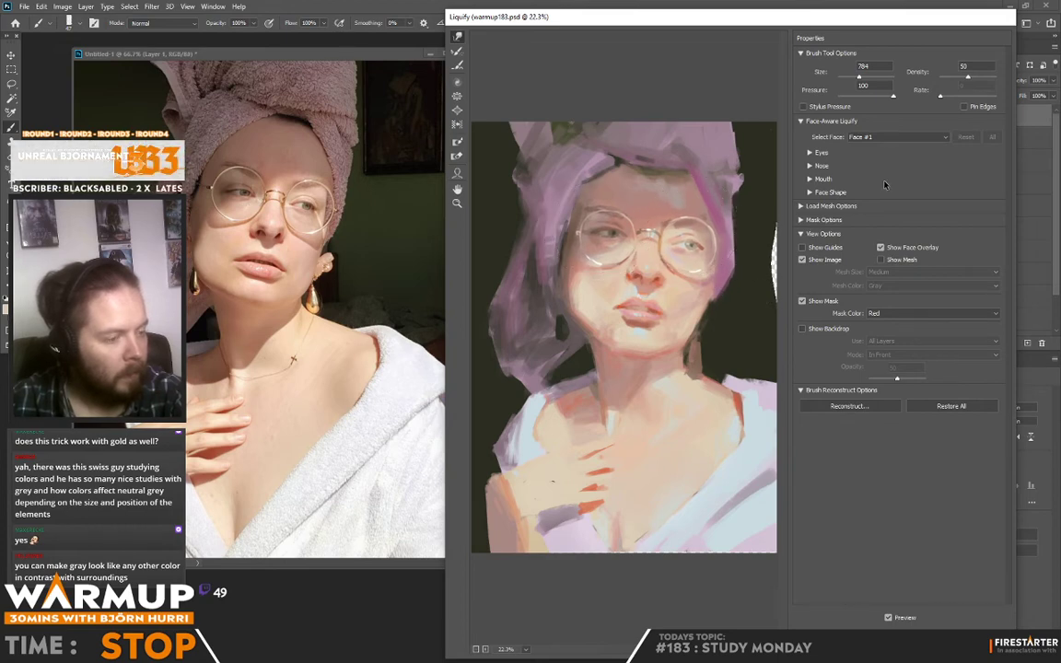
pyautogui.press('Return')
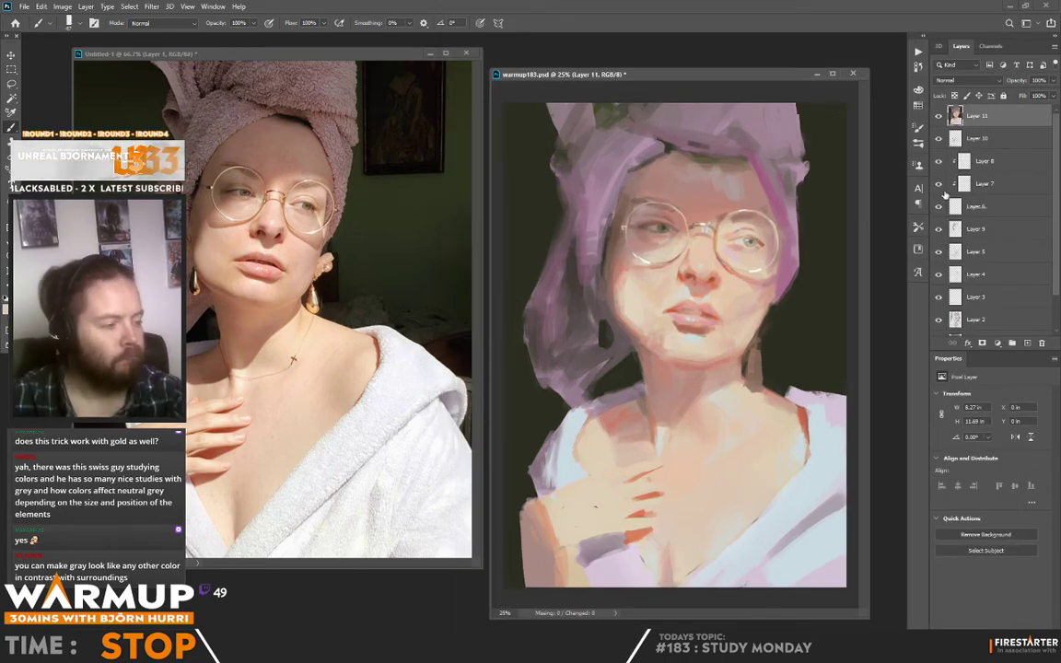
pyautogui.click(936, 118)
pyautogui.click(937, 117)
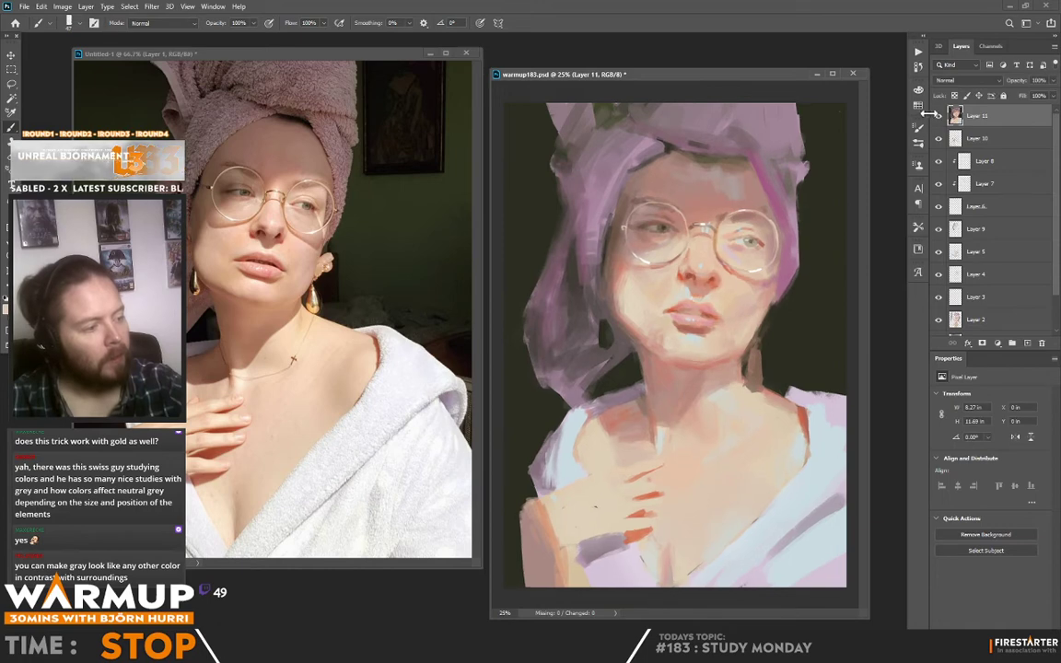
# Save the painting and add a Brightness/Contrast adjustment layer above it with contrast 57.
pyautogui.keyDown('alt'); pyautogui.click(604, 286); pyautogui.keyUp('alt')
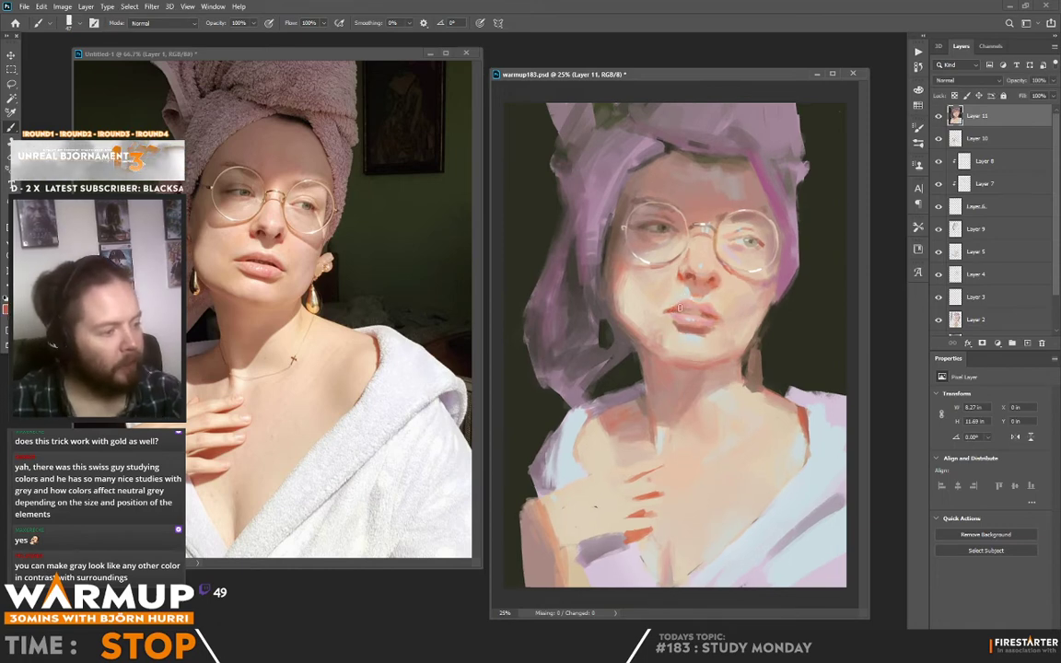
pyautogui.hotkey('ctrl', 's')
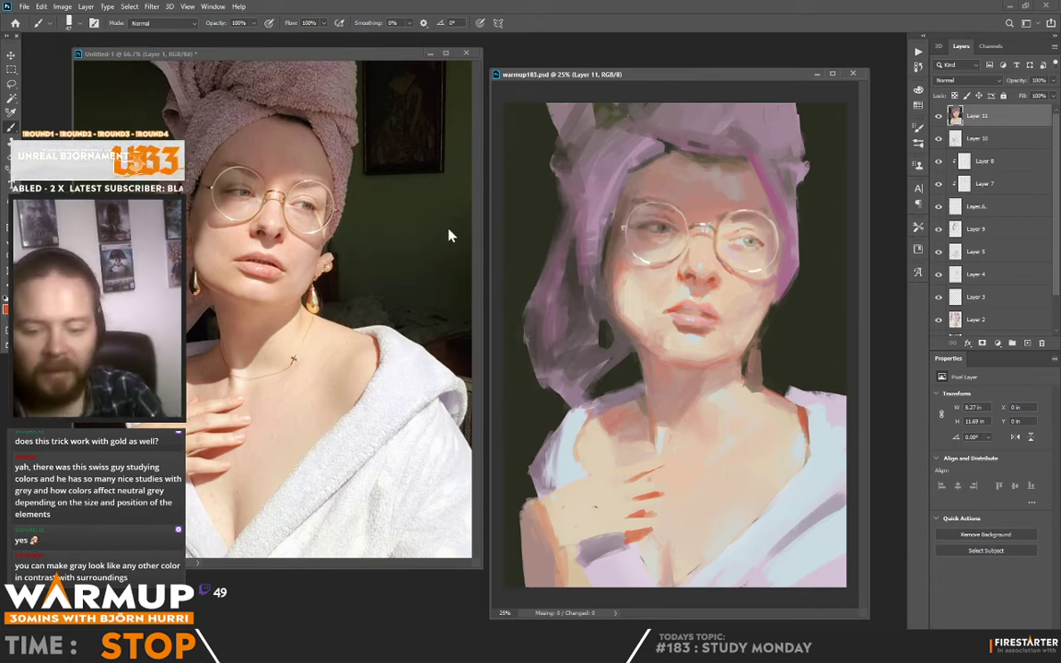
pyautogui.click(997, 342)
pyautogui.click(1004, 388)
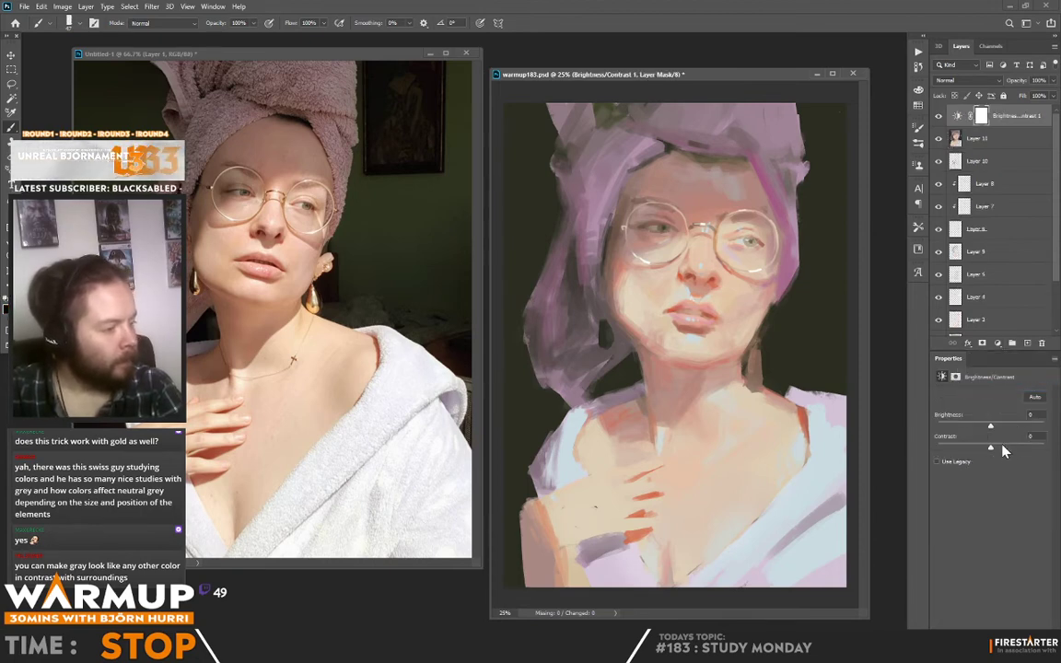
pyautogui.moveTo(1020, 451); pyautogui.dragTo(1017, 453)
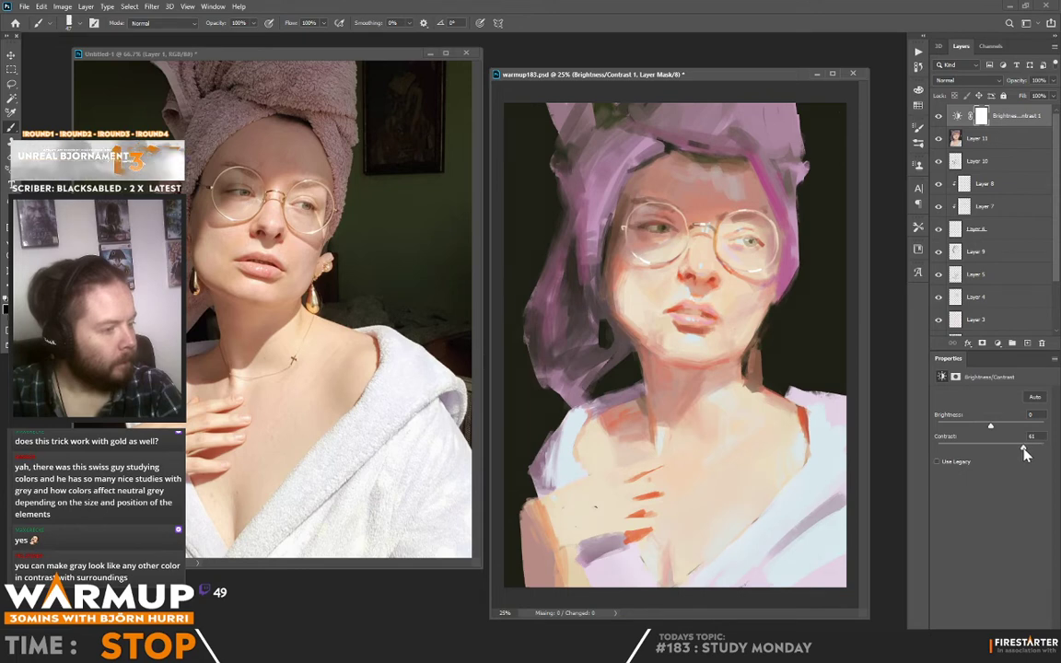
pyautogui.moveTo(1025, 452); pyautogui.dragTo(1020, 451)
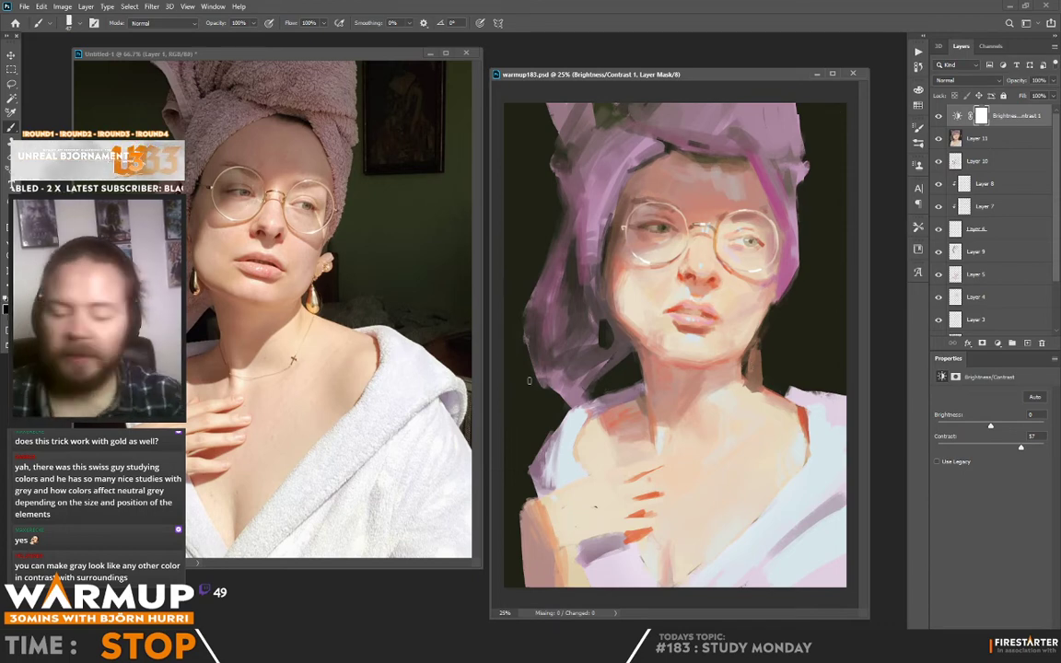
# On a new layer, refine the shaded eye and brow behind the glasses and touch up the nose highlight with sampled tones.
pyautogui.click(1025, 342)
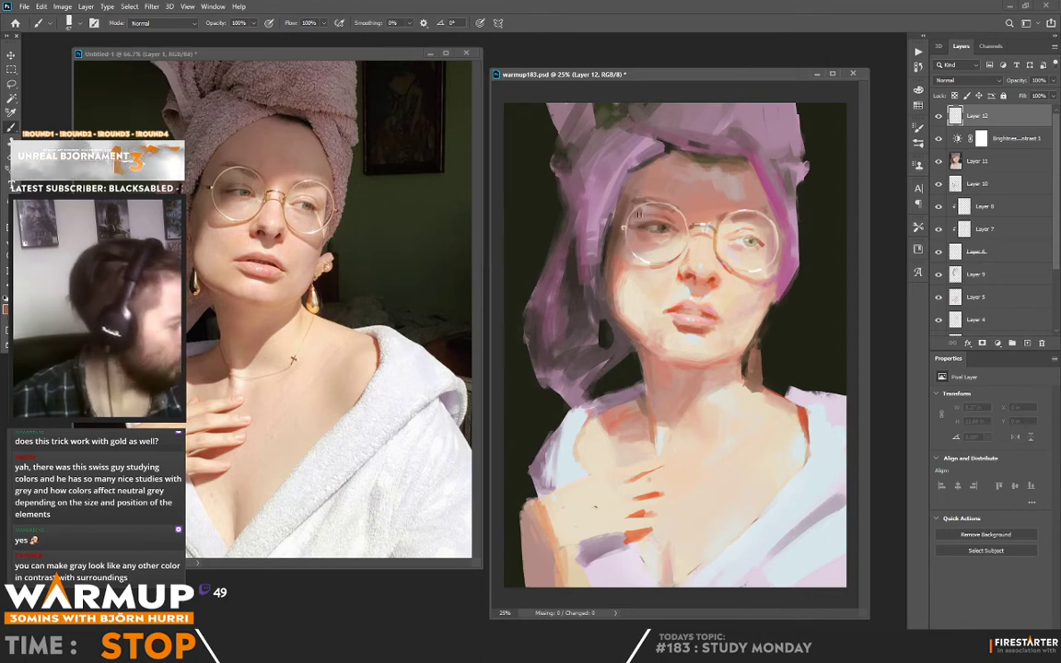
pyautogui.moveTo(639, 212); pyautogui.dragTo(635, 217)
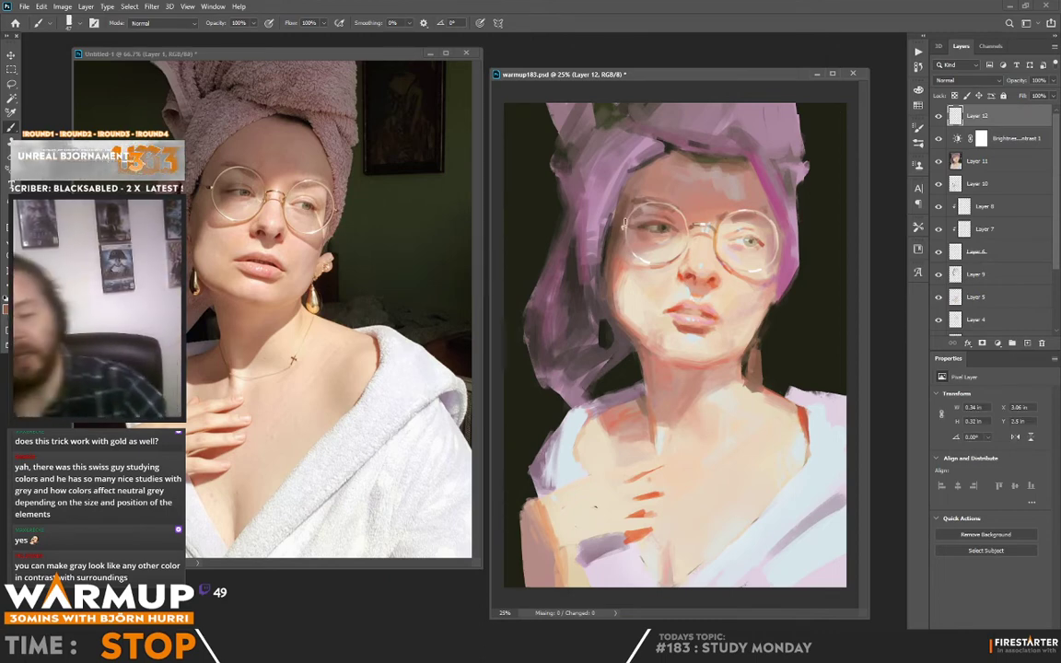
pyautogui.keyDown('alt'); pyautogui.click(637, 217); pyautogui.keyUp('alt')
pyautogui.moveTo(642, 209); pyautogui.dragTo(636, 212)
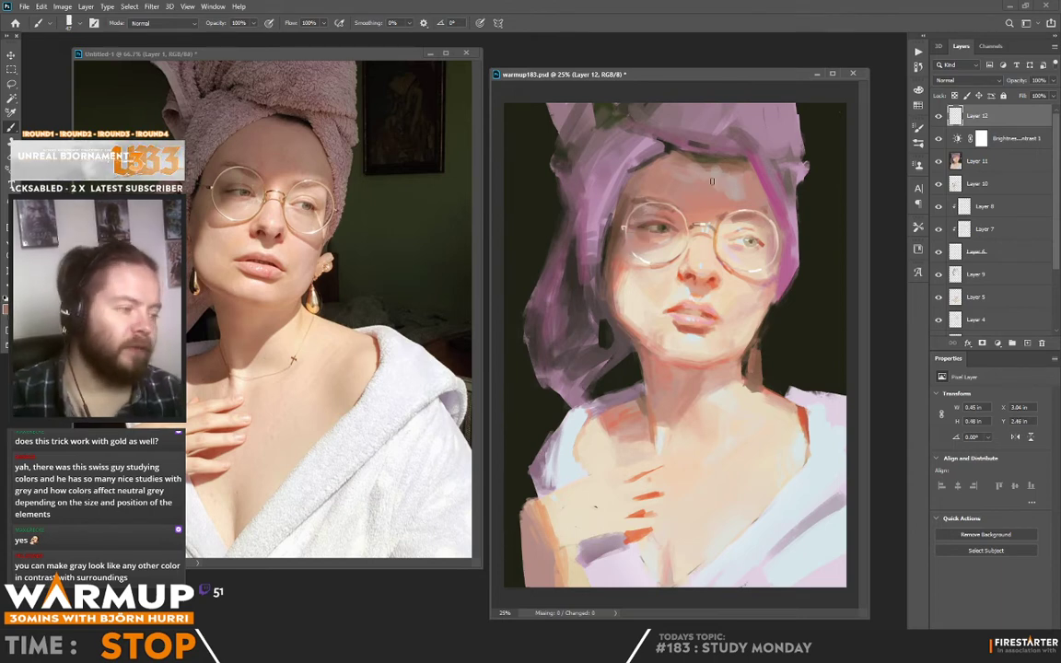
pyautogui.keyDown('alt'); pyautogui.click(703, 266); pyautogui.keyUp('alt')
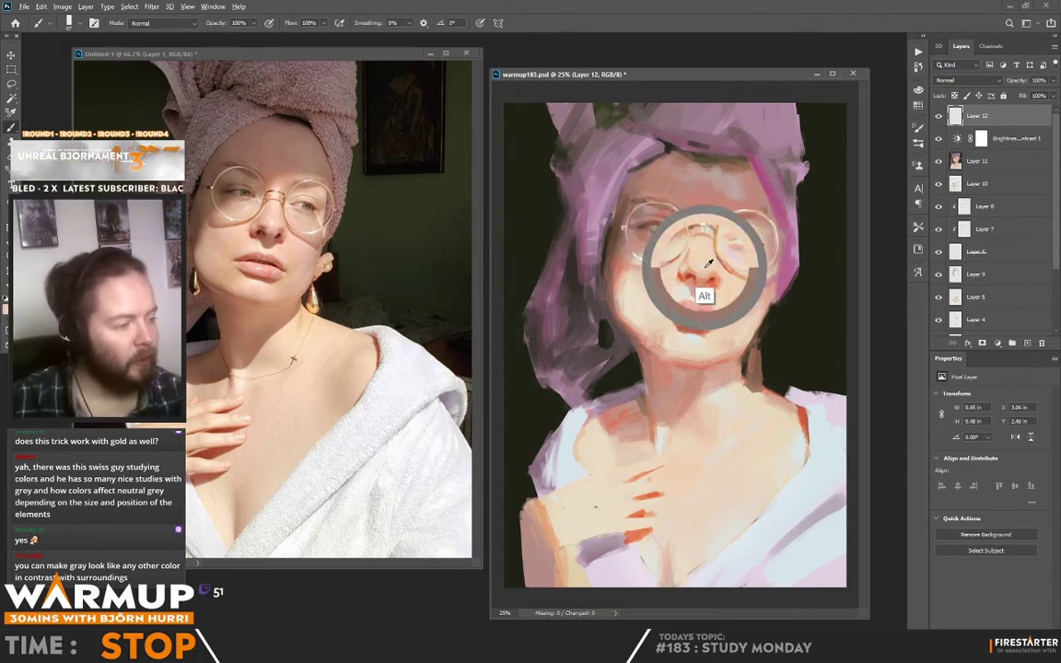
pyautogui.click(702, 267)
# Add fine highlights to the glasses with a smaller brush and a light robe tone, and mark the shaded-side temple arm.
pyautogui.keyDown('alt'); pyautogui.click(803, 494); pyautogui.keyUp('alt')
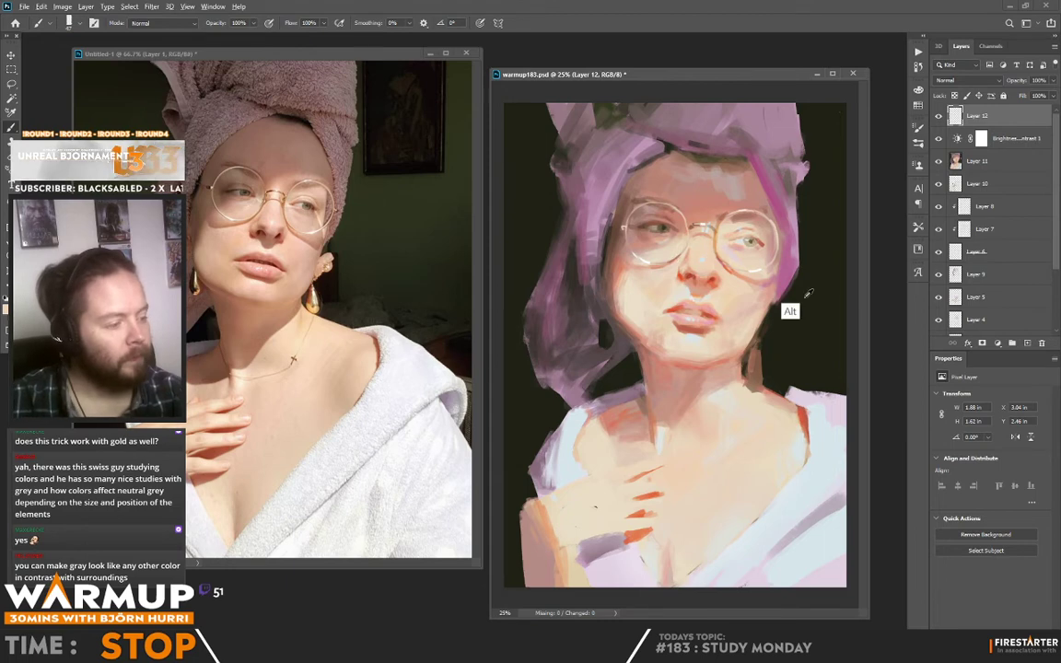
pyautogui.rightClick(702, 241)
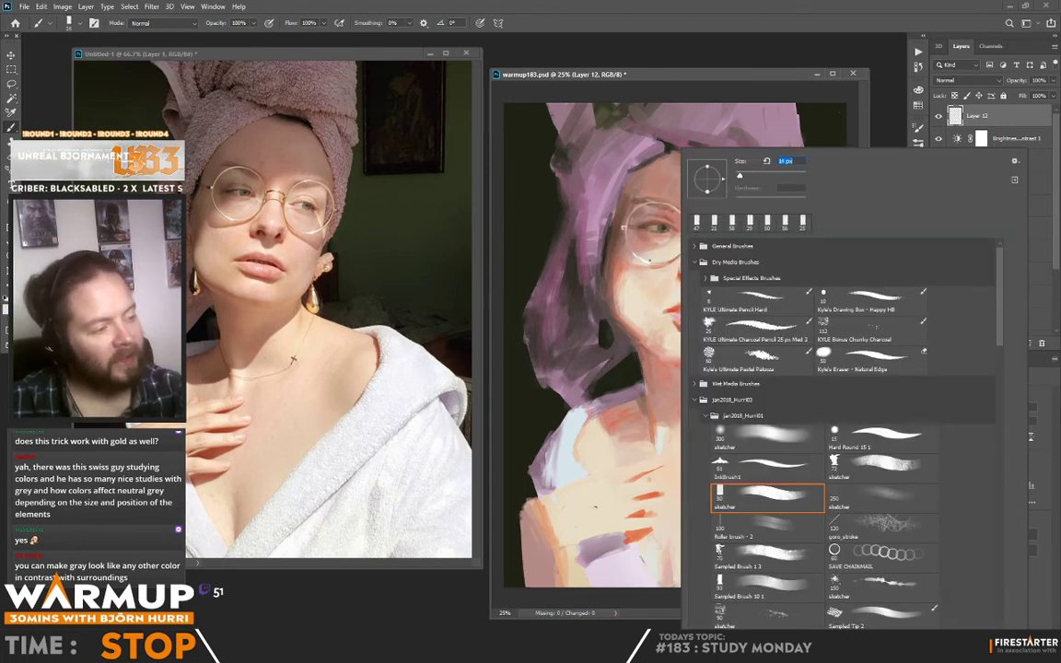
pyautogui.click(637, 260)
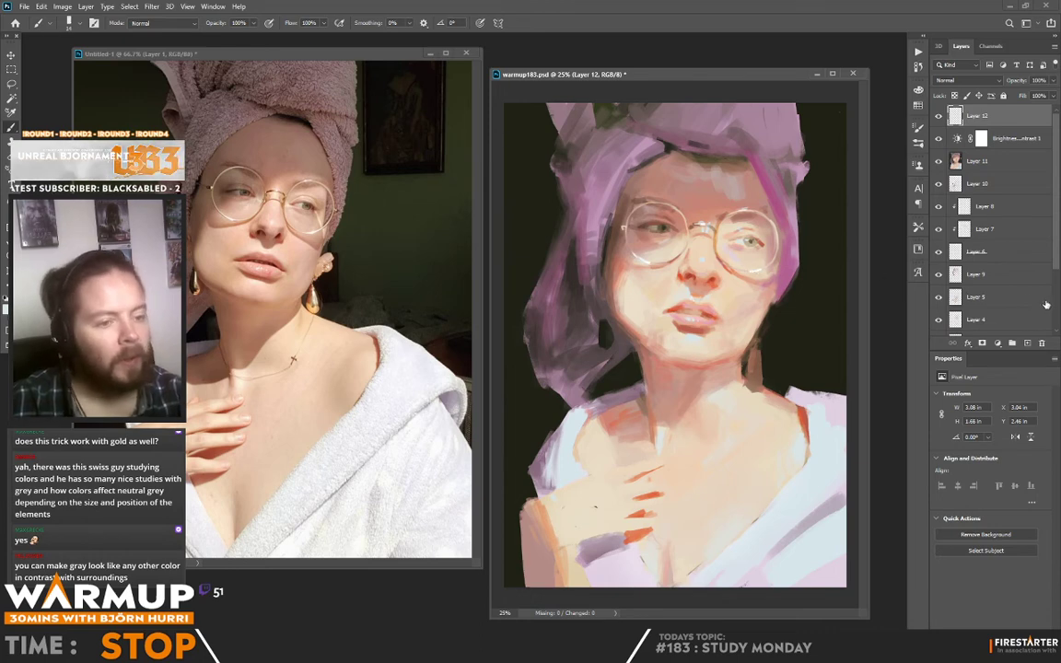
pyautogui.keyDown('alt'); pyautogui.click(615, 236); pyautogui.keyUp('alt')
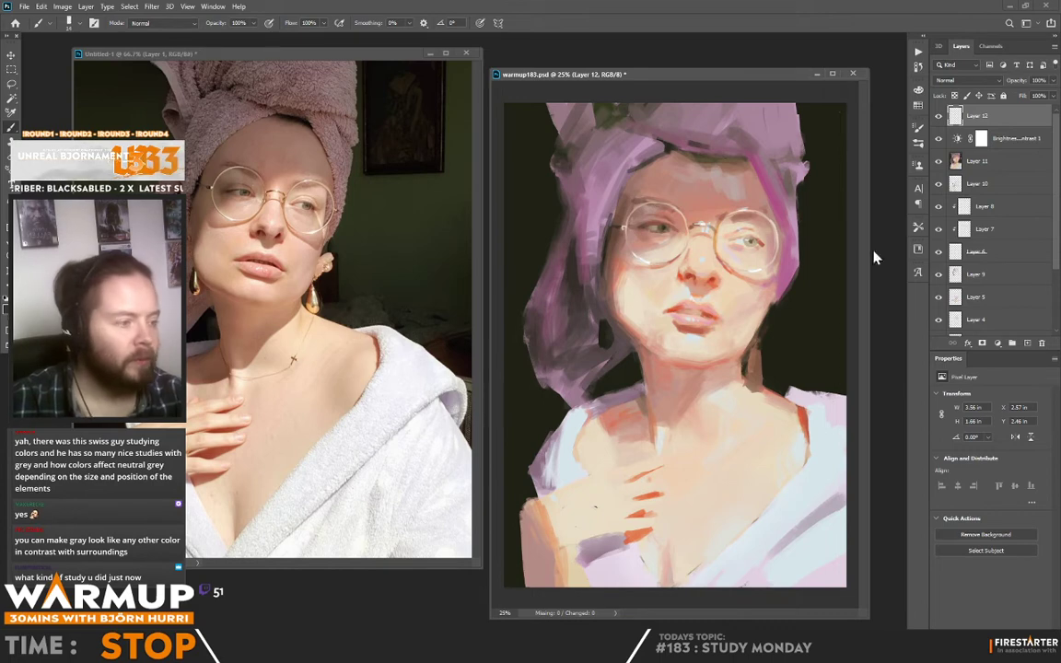
# Define the outer rim of the sunlit lens and the adjoining cheek and turban edge with tones sampled nearby.
pyautogui.keyDown('alt'); pyautogui.click(778, 240); pyautogui.keyUp('alt')
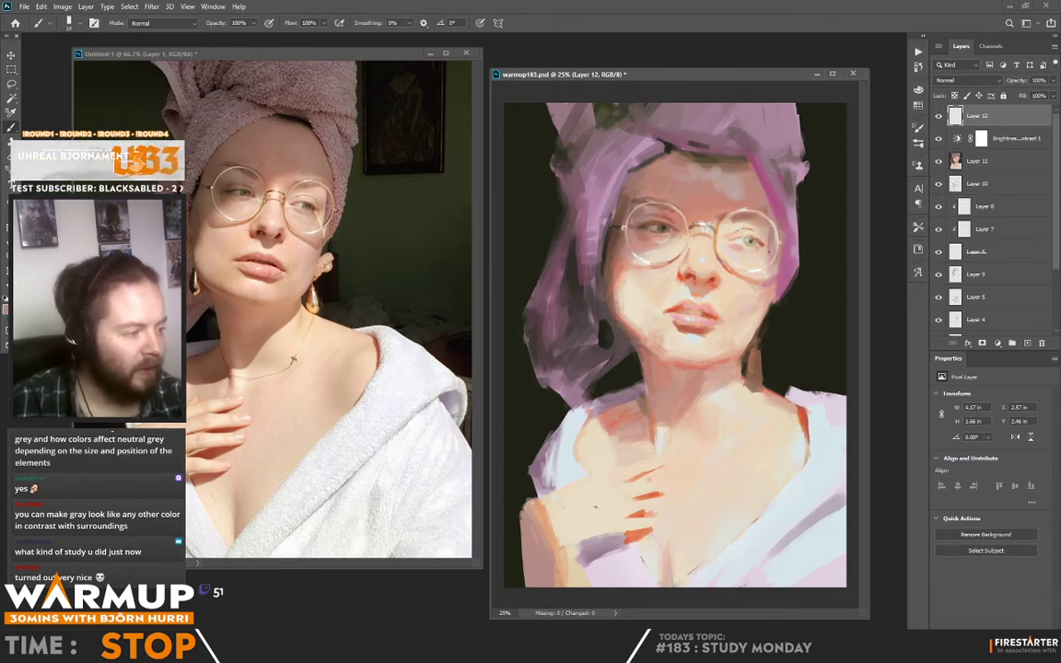
pyautogui.keyDown('alt'); pyautogui.click(789, 299); pyautogui.keyUp('alt')
pyautogui.moveTo(784, 295); pyautogui.dragTo(781, 269)
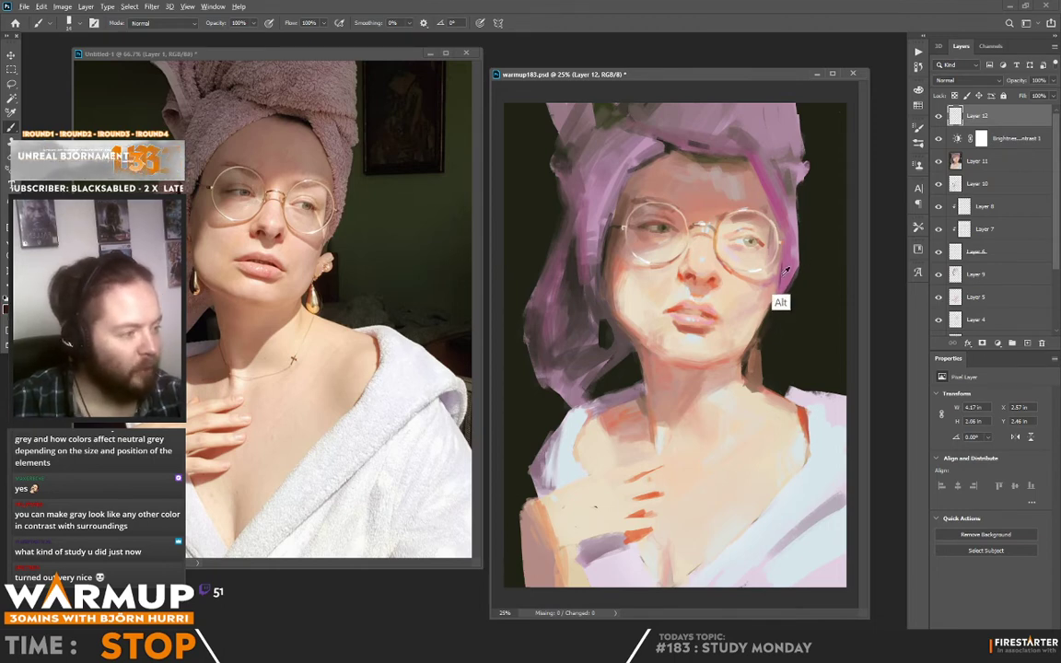
pyautogui.keyDown('alt'); pyautogui.click(783, 277); pyautogui.keyUp('alt')
pyautogui.keyDown('alt'); pyautogui.click(788, 267); pyautogui.keyUp('alt')
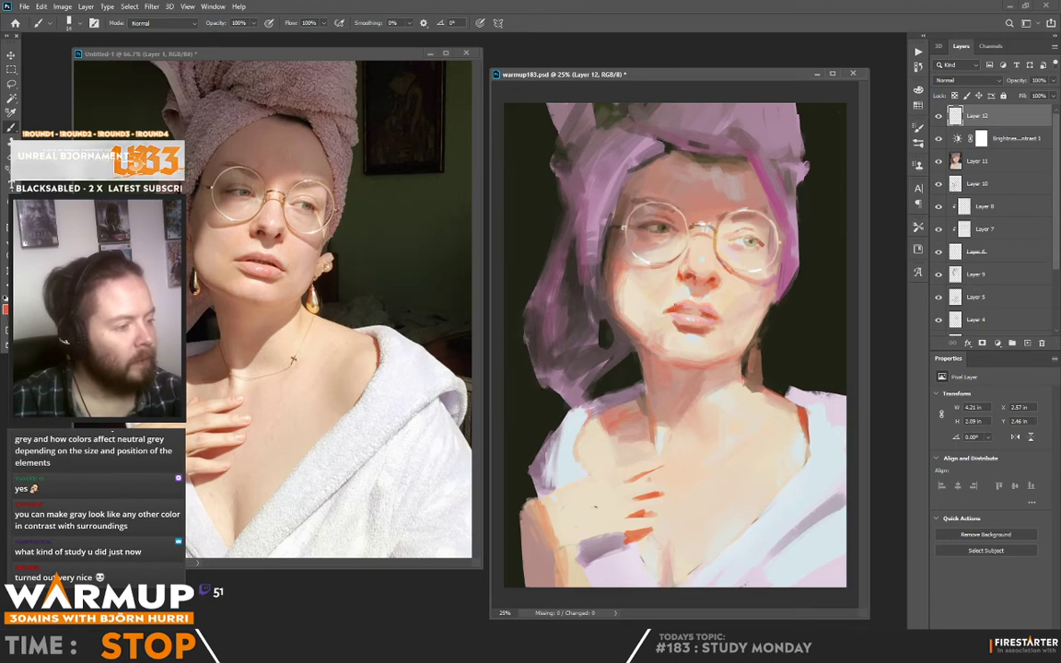
# Refine the upper lip with red and orange tones sampled from its edge.
pyautogui.keyDown('alt'); pyautogui.click(685, 303); pyautogui.keyUp('alt')
pyautogui.click(684, 302)
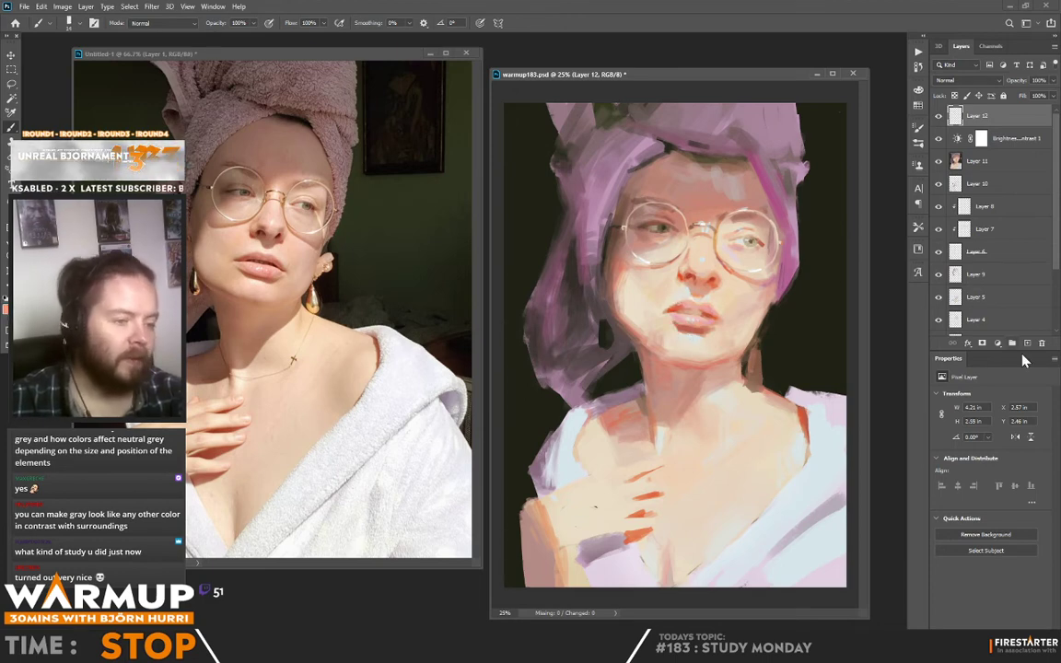
pyautogui.keyDown('alt'); pyautogui.click(685, 302); pyautogui.keyUp('alt')
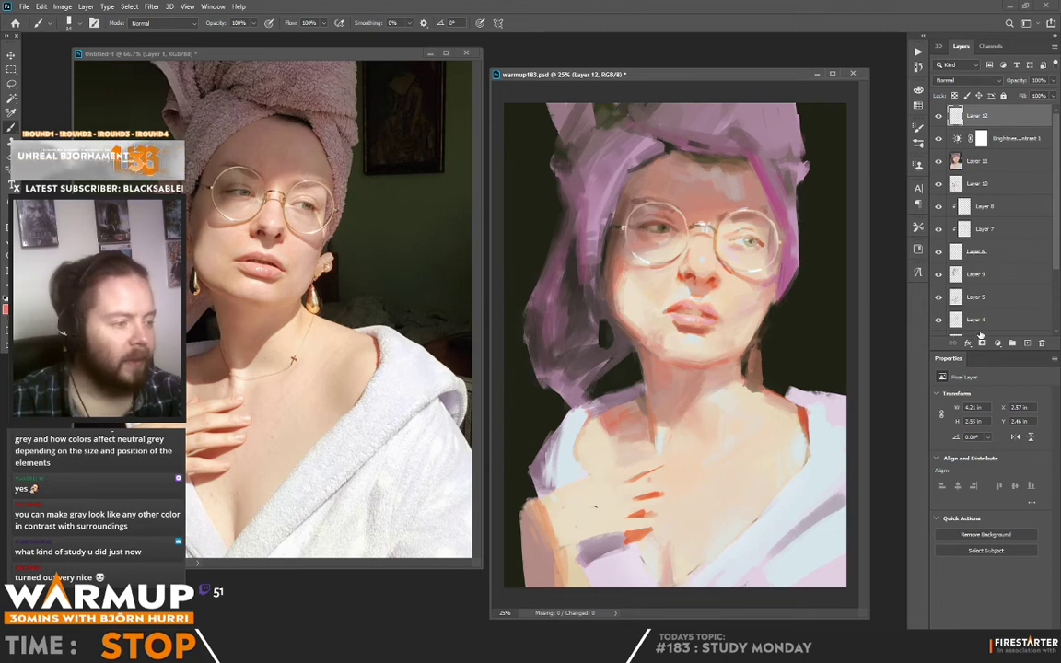
# Paint reflections and light edges on both earrings with sampled skin and lip tones, and save the painting.
pyautogui.keyDown('alt'); pyautogui.click(615, 419); pyautogui.keyUp('alt')
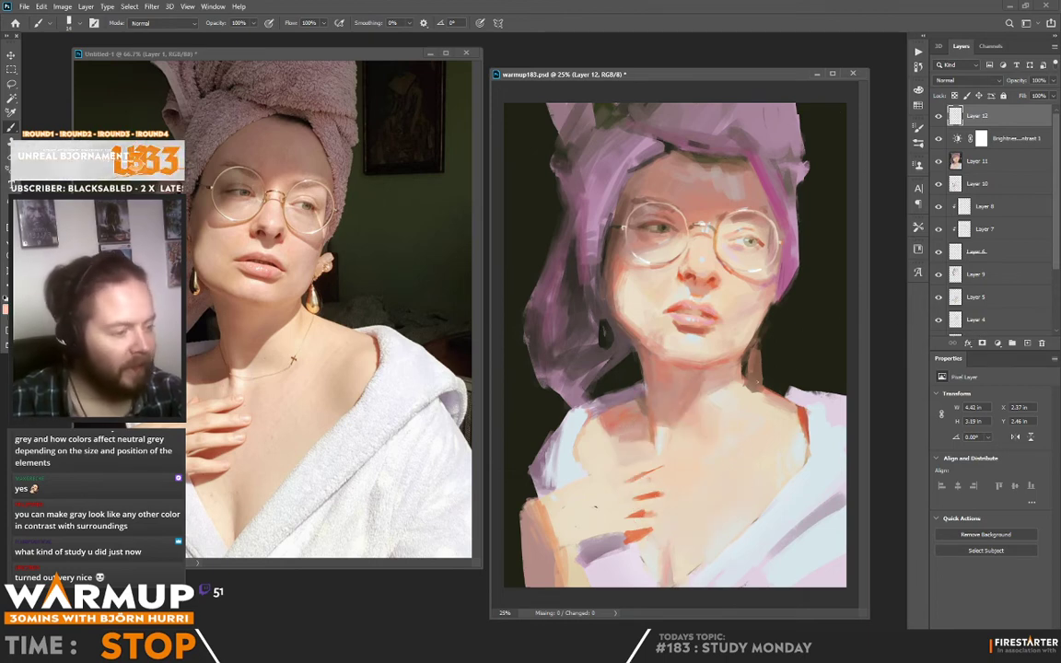
pyautogui.keyDown('alt'); pyautogui.click(764, 399); pyautogui.keyUp('alt')
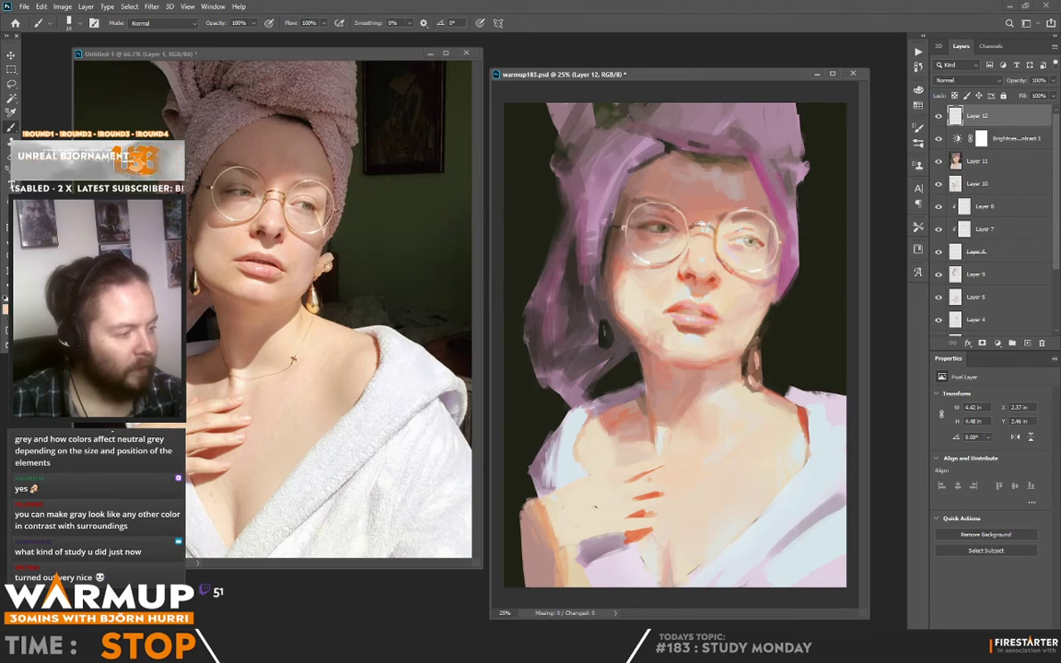
pyautogui.keyDown('alt'); pyautogui.click(690, 318); pyautogui.keyUp('alt')
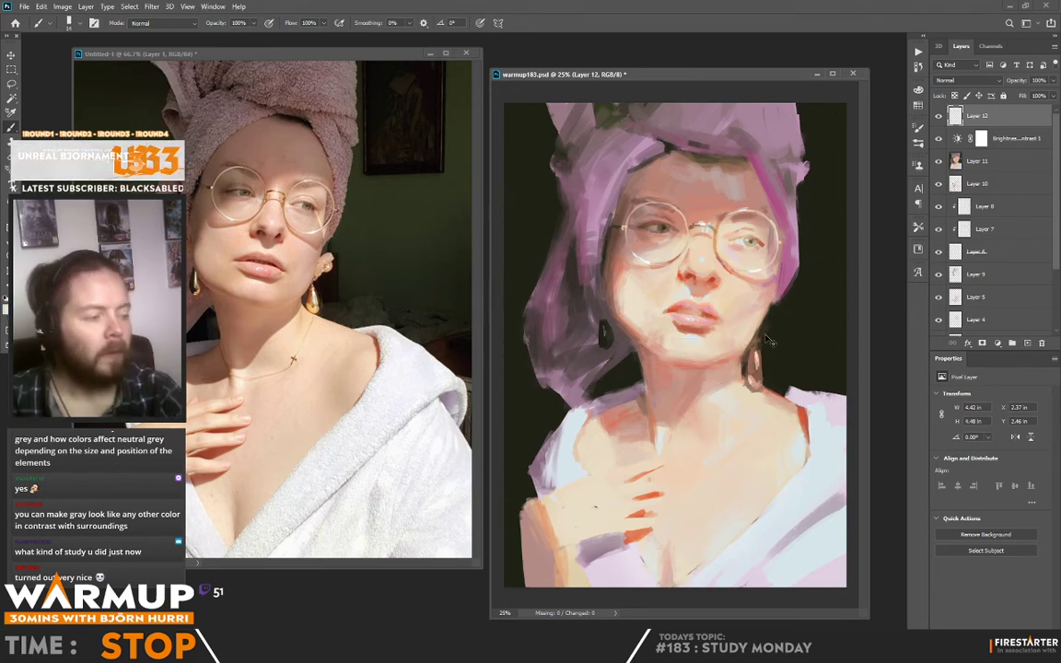
pyautogui.hotkey('ctrl', 's')
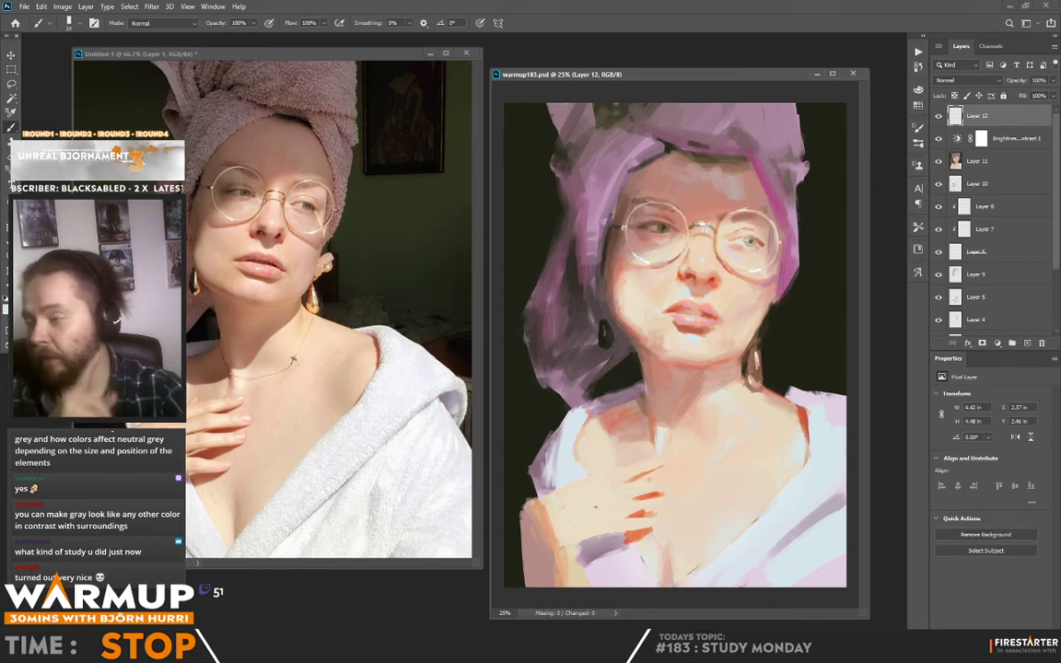
# Add a new layer and start repainting the cheek edge beside the hanging towel with a larger brush and sampled skin tones.
pyautogui.click(1028, 343)
pyautogui.rightClick(686, 152)
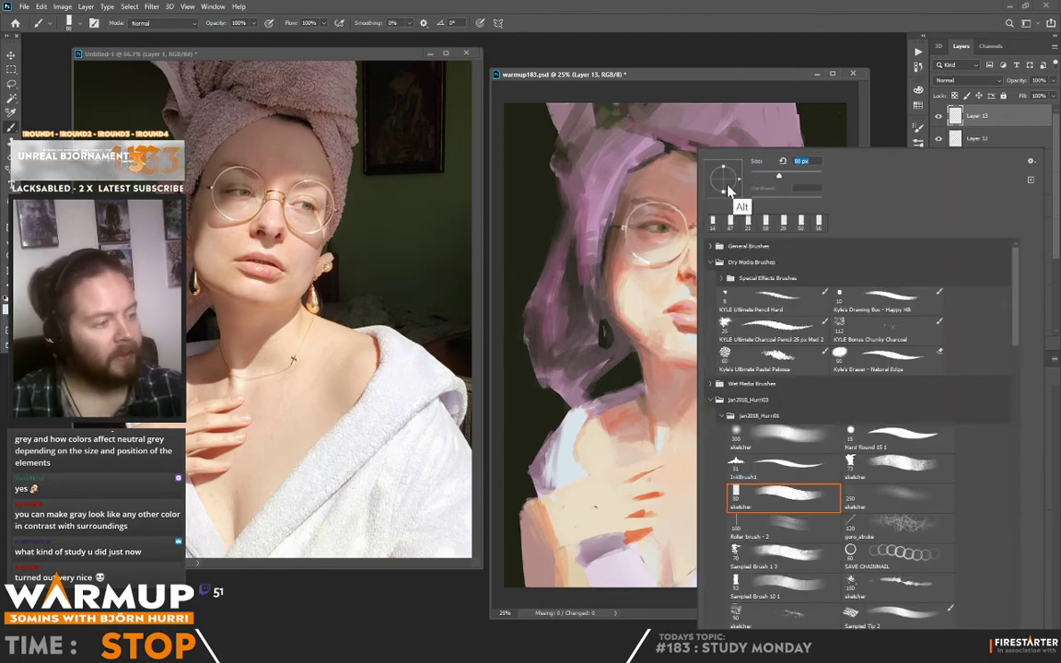
pyautogui.keyDown('alt'); pyautogui.click(645, 266); pyautogui.keyUp('alt')
pyautogui.moveTo(624, 259)
pyautogui.mouseDown()
pyautogui.moveTo(620, 278)
pyautogui.moveTo(617, 269)
pyautogui.mouseUp()
pyautogui.keyDown('alt'); pyautogui.click(628, 251); pyautogui.keyUp('alt')
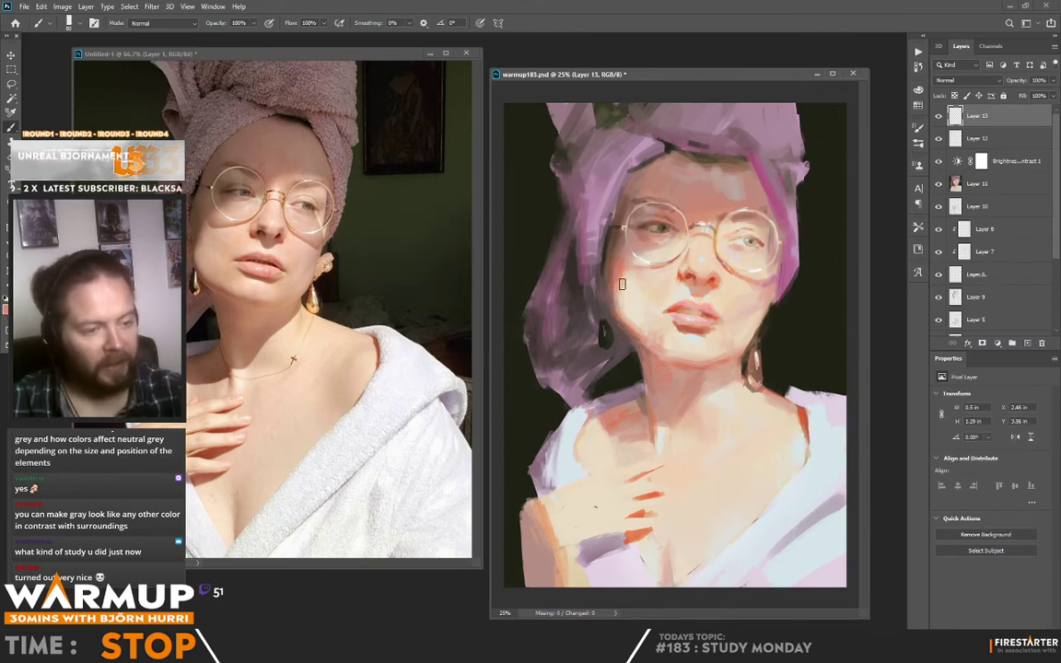
# Refine the jawline from the towel-side cheek down to the chin with tones sampled along the lower cheek.
pyautogui.moveTo(621, 285)
pyautogui.mouseDown()
pyautogui.moveTo(637, 318)
pyautogui.moveTo(660, 286)
pyautogui.moveTo(627, 321)
pyautogui.moveTo(637, 332)
pyautogui.moveTo(643, 324)
pyautogui.moveTo(642, 337)
pyautogui.moveTo(666, 354)
pyautogui.mouseUp()
pyautogui.keyDown('alt'); pyautogui.click(654, 294); pyautogui.keyUp('alt')
pyautogui.keyDown('alt'); pyautogui.click(649, 304); pyautogui.keyUp('alt')
pyautogui.keyDown('alt'); pyautogui.click(646, 329); pyautogui.keyUp('alt')
pyautogui.keyDown('alt'); pyautogui.click(655, 337); pyautogui.keyUp('alt')
pyautogui.keyDown('alt'); pyautogui.click(671, 341); pyautogui.keyUp('alt')
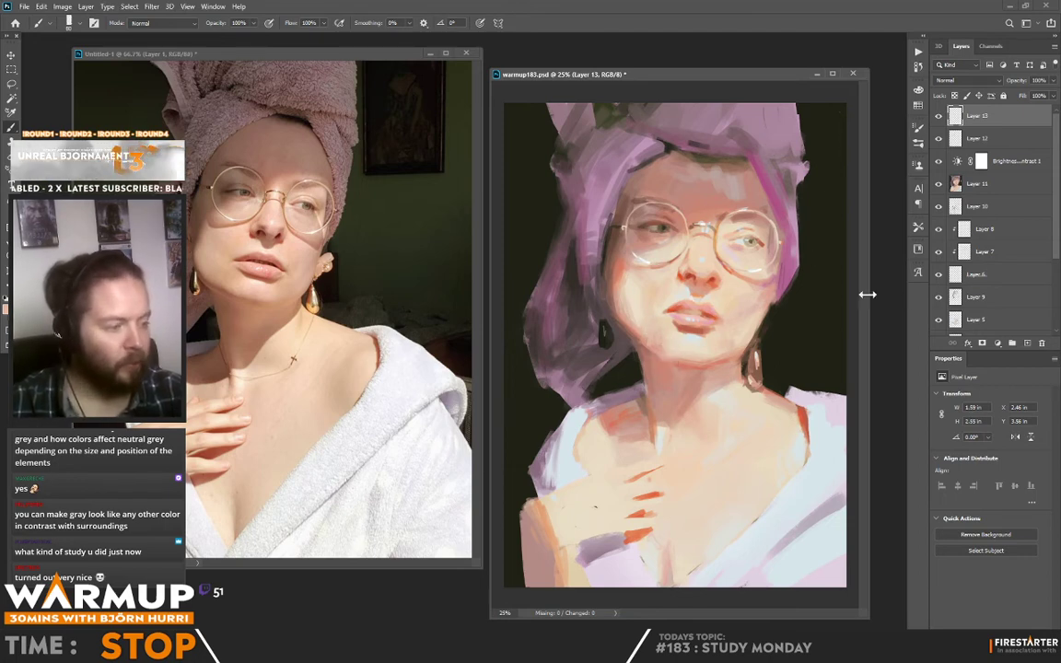
# Soften the jaw edge beside the larger earring with skin tones sampled from the adjoining cheek and jaw.
pyautogui.keyDown('alt'); pyautogui.click(734, 352); pyautogui.keyUp('alt')
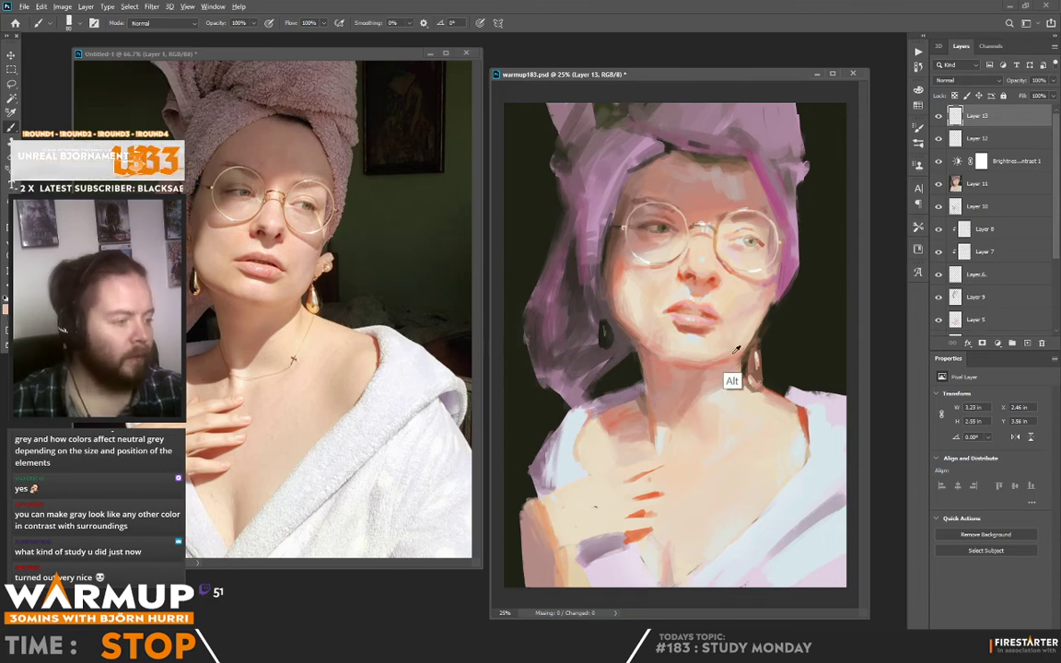
pyautogui.moveTo(740, 332)
pyautogui.mouseDown()
pyautogui.moveTo(720, 358)
pyautogui.moveTo(748, 352)
pyautogui.mouseUp()
pyautogui.keyDown('alt'); pyautogui.click(736, 335); pyautogui.keyUp('alt')
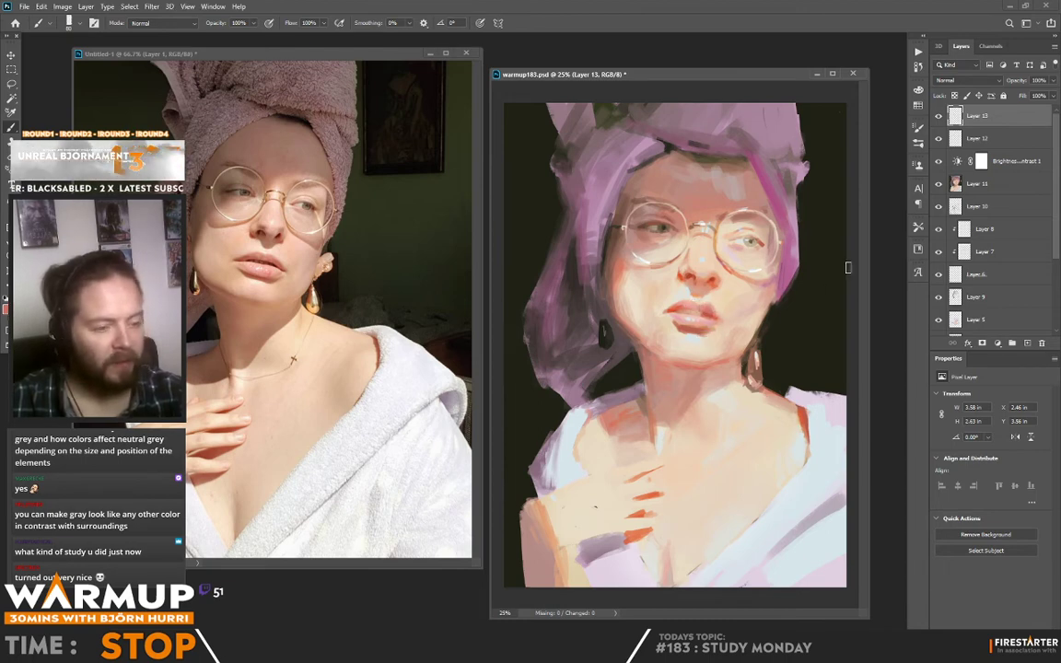
# Refine the lips and their lower edge using a smaller brush and sampled skin, orange and lip tones, and save the painting.
pyautogui.rightClick(680, 291)
pyautogui.click(613, 297)
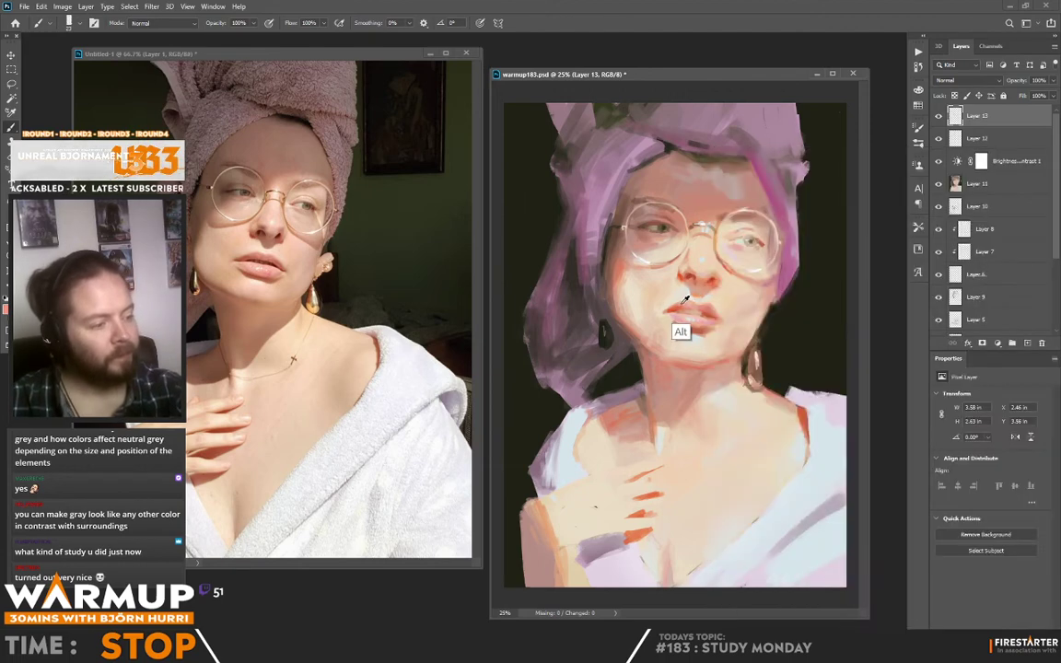
pyautogui.keyDown('alt'); pyautogui.click(794, 258); pyautogui.keyUp('alt')
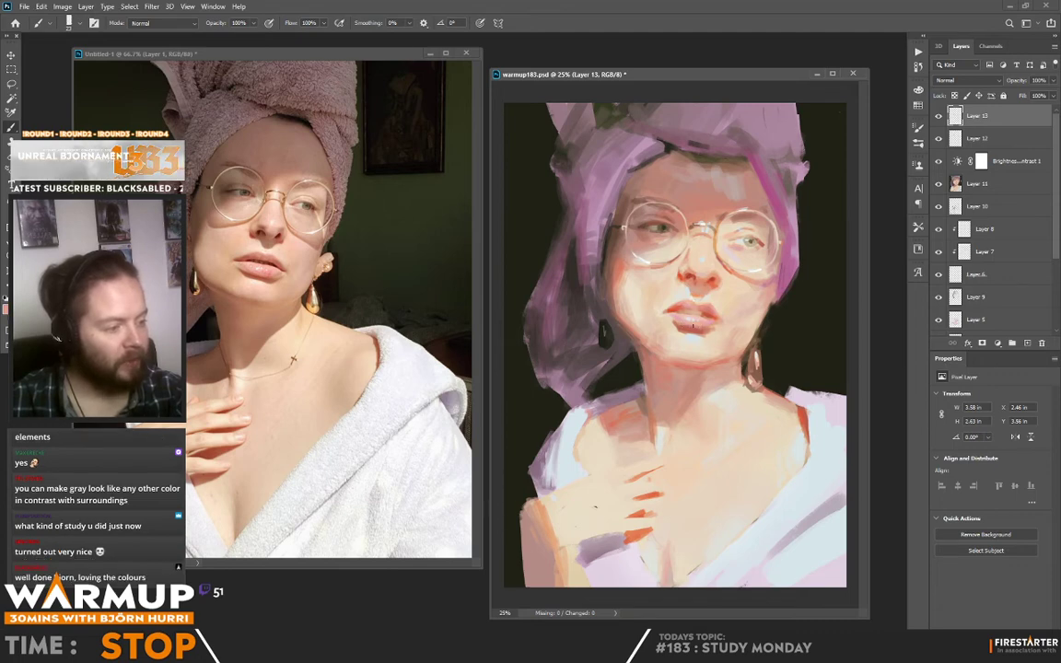
pyautogui.keyDown('alt'); pyautogui.click(586, 448); pyautogui.keyUp('alt')
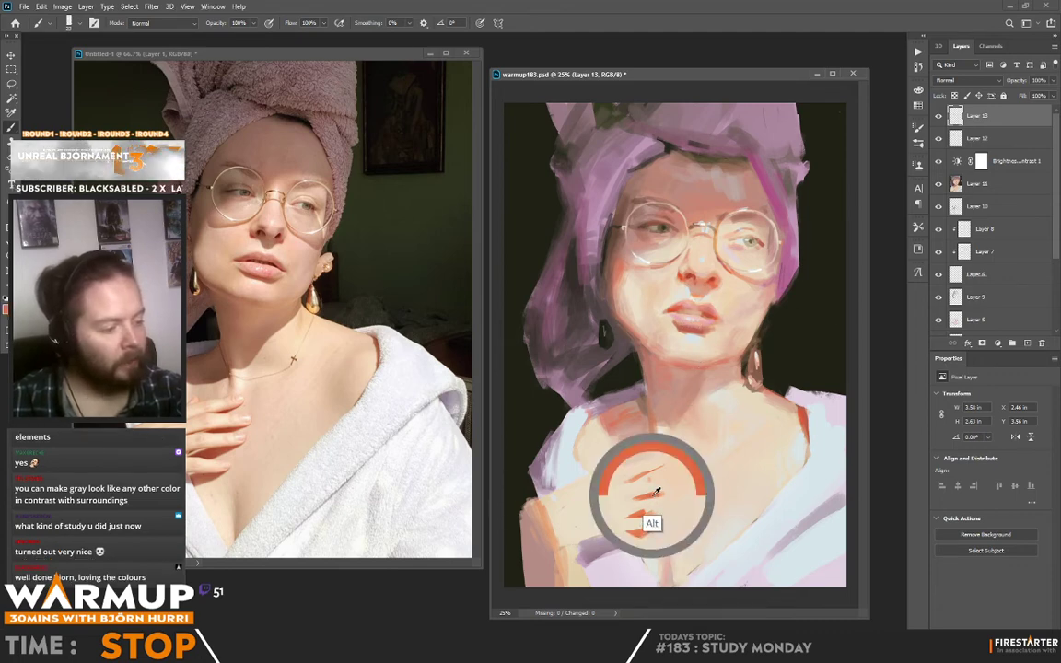
pyautogui.keyDown('alt'); pyautogui.click(697, 336); pyautogui.keyUp('alt')
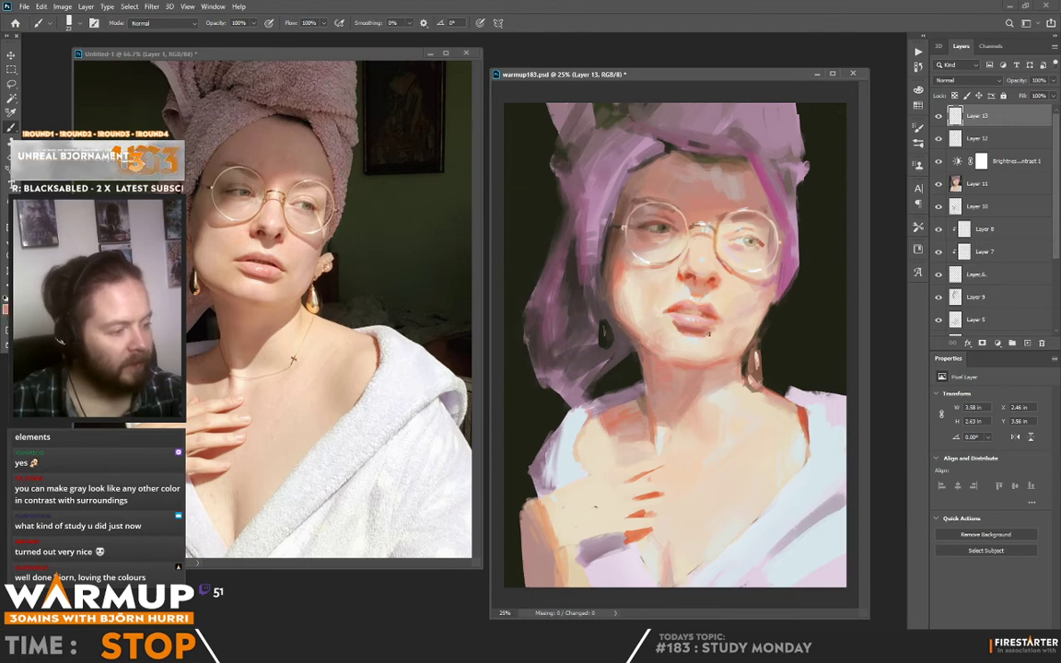
pyautogui.keyDown('alt'); pyautogui.click(672, 320); pyautogui.keyUp('alt')
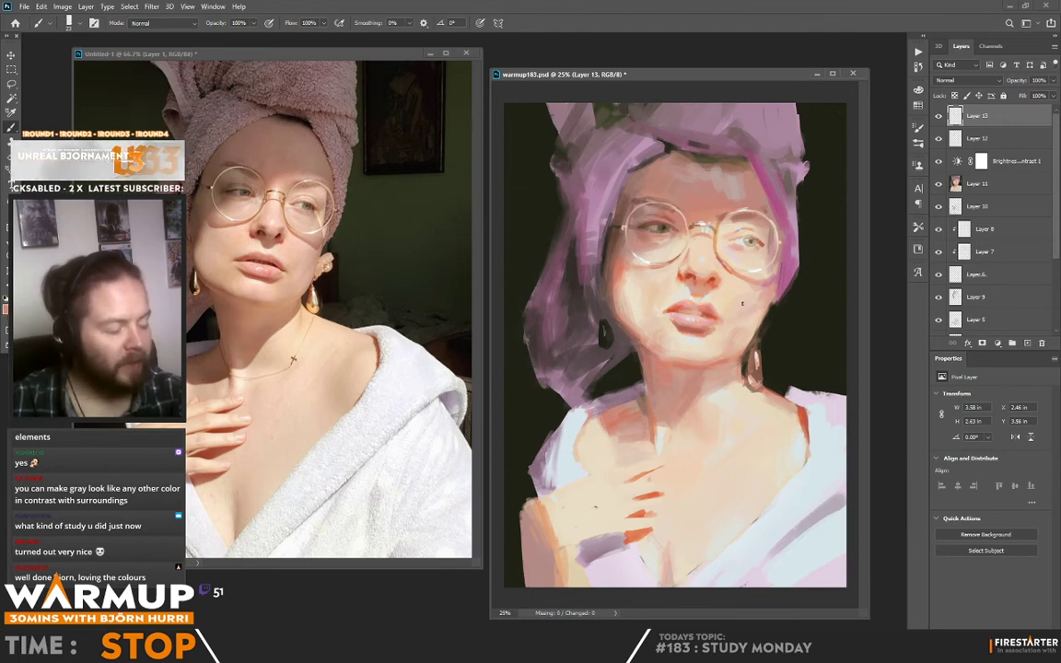
pyautogui.hotkey('ctrl', 's')
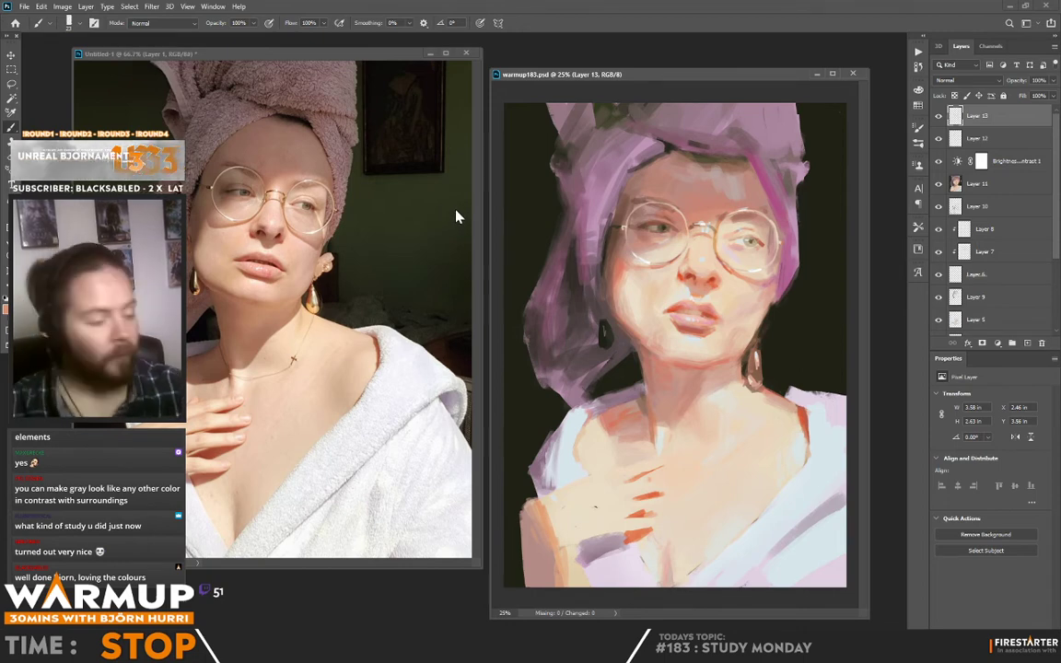
# Repaint the robe sleeve below the hand with a larger brush, using pale blue-white and lavender tones sampled nearby.
pyautogui.rightClick(792, 184)
pyautogui.click(800, 174)
pyautogui.keyDown('alt'); pyautogui.click(665, 544); pyautogui.keyUp('alt')
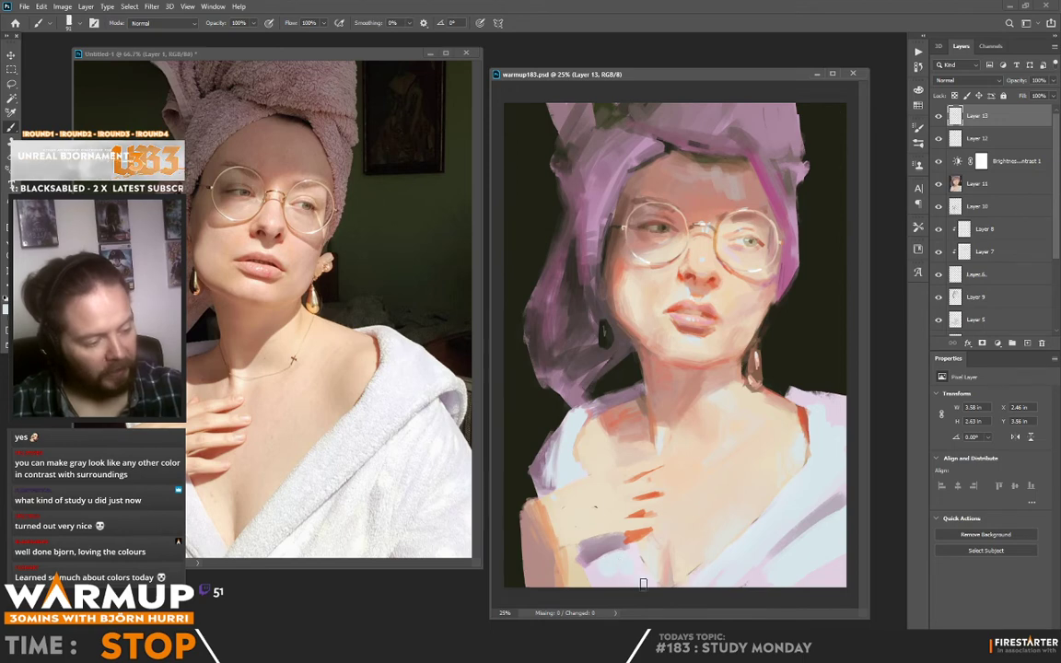
pyautogui.moveTo(621, 586)
pyautogui.mouseDown()
pyautogui.moveTo(570, 552)
pyautogui.moveTo(587, 571)
pyautogui.mouseUp()
pyautogui.keyDown('alt'); pyautogui.click(589, 568); pyautogui.keyUp('alt')
pyautogui.keyDown('alt'); pyautogui.click(581, 561); pyautogui.keyUp('alt')
pyautogui.keyDown('alt'); pyautogui.click(588, 559); pyautogui.keyUp('alt')
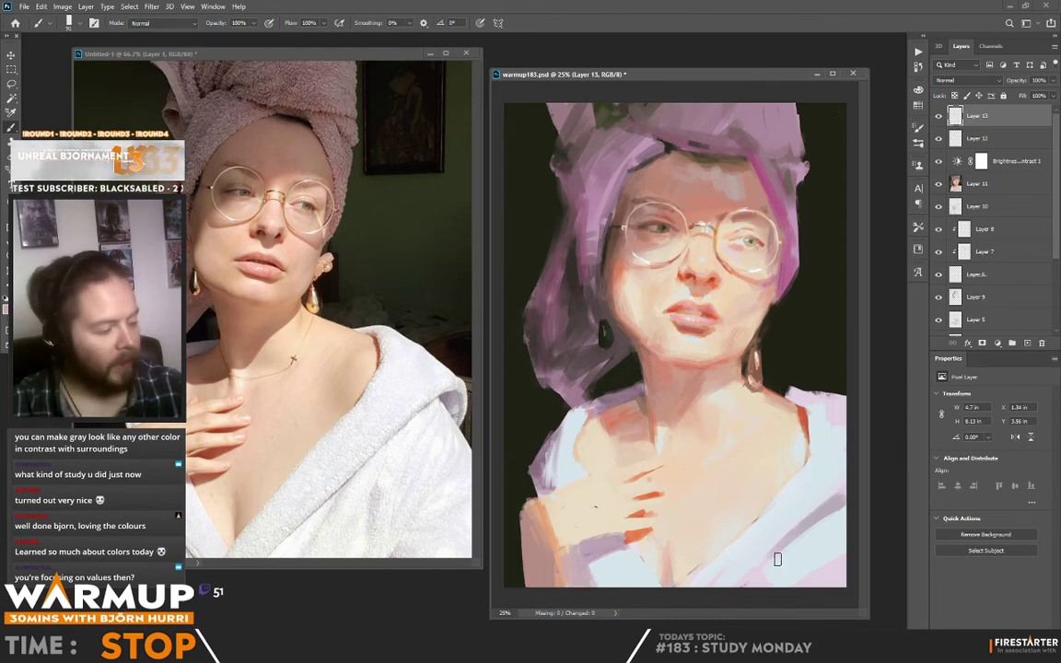
# Paint diagonal light strokes down the robe lapel with sampled robe tones, and save the painting.
pyautogui.keyDown('alt'); pyautogui.click(814, 543); pyautogui.keyUp('alt')
pyautogui.moveTo(784, 559); pyautogui.dragTo(738, 594)
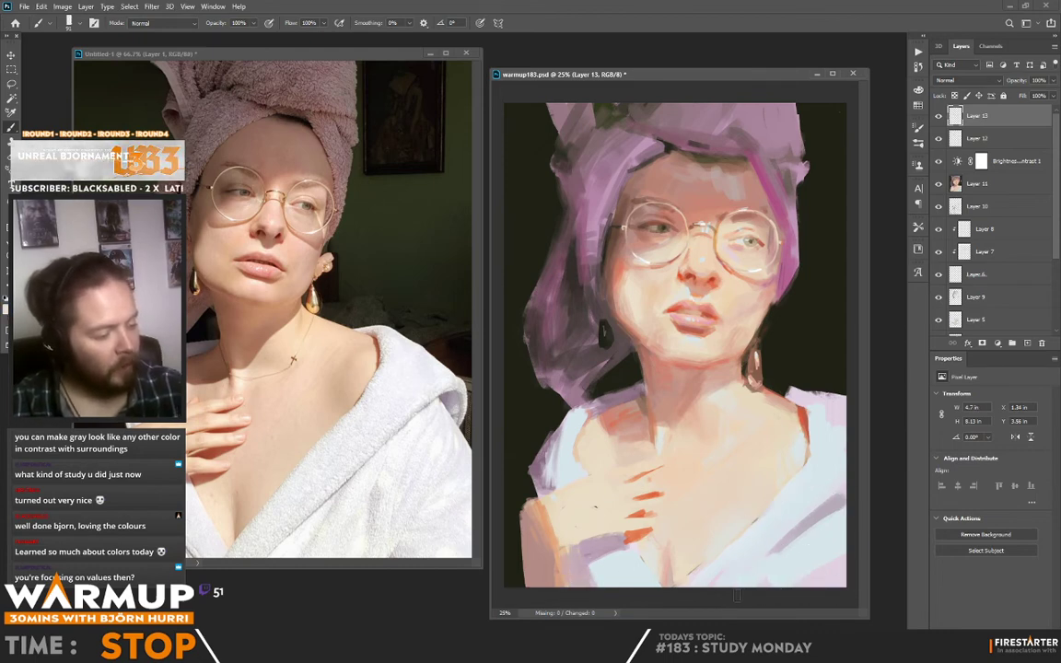
pyautogui.keyDown('alt'); pyautogui.click(774, 551); pyautogui.keyUp('alt')
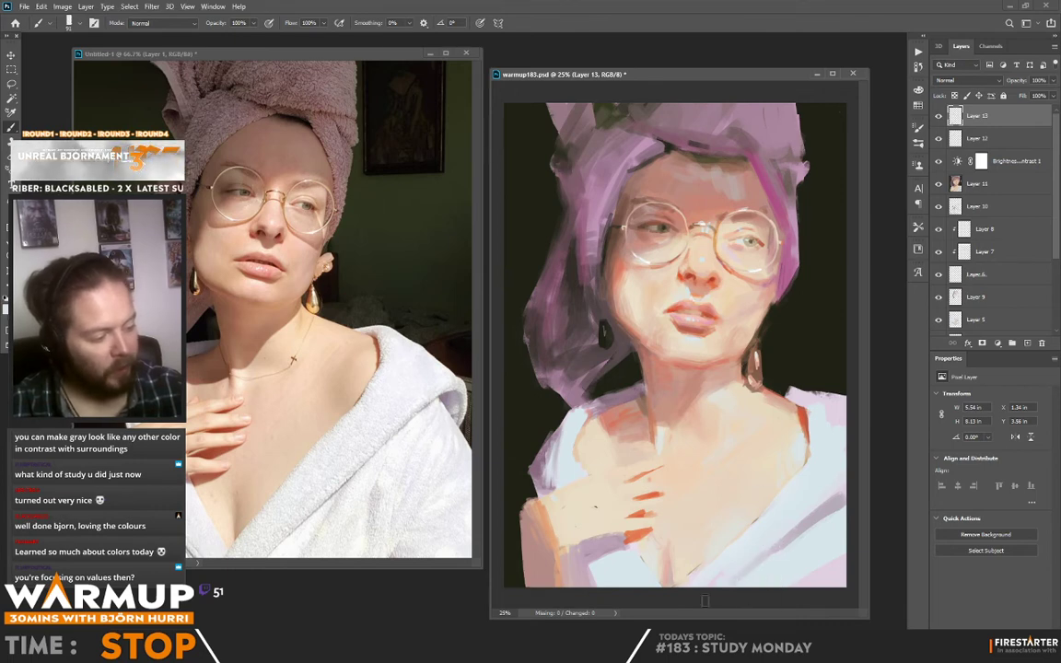
pyautogui.moveTo(791, 506); pyautogui.dragTo(687, 581)
pyautogui.hotkey('ctrl', 's')
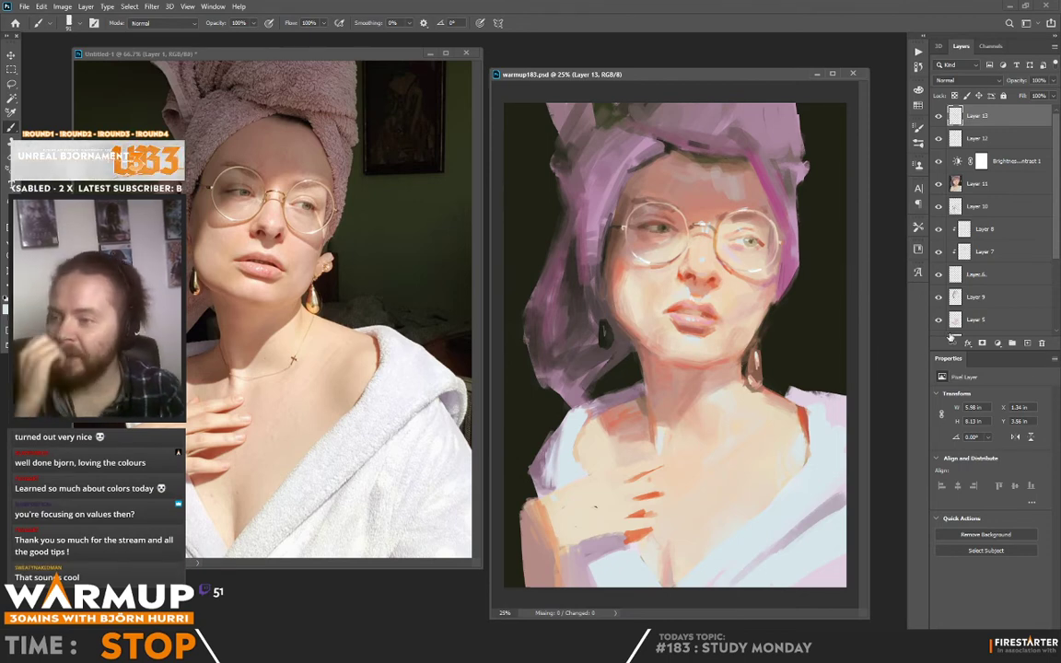
# Rework the upper forehead and the turban's edge above it with muted shadow and skin tones sampled from the face.
pyautogui.click(718, 164)
pyautogui.keyDown('alt'); pyautogui.click(718, 166); pyautogui.keyUp('alt')
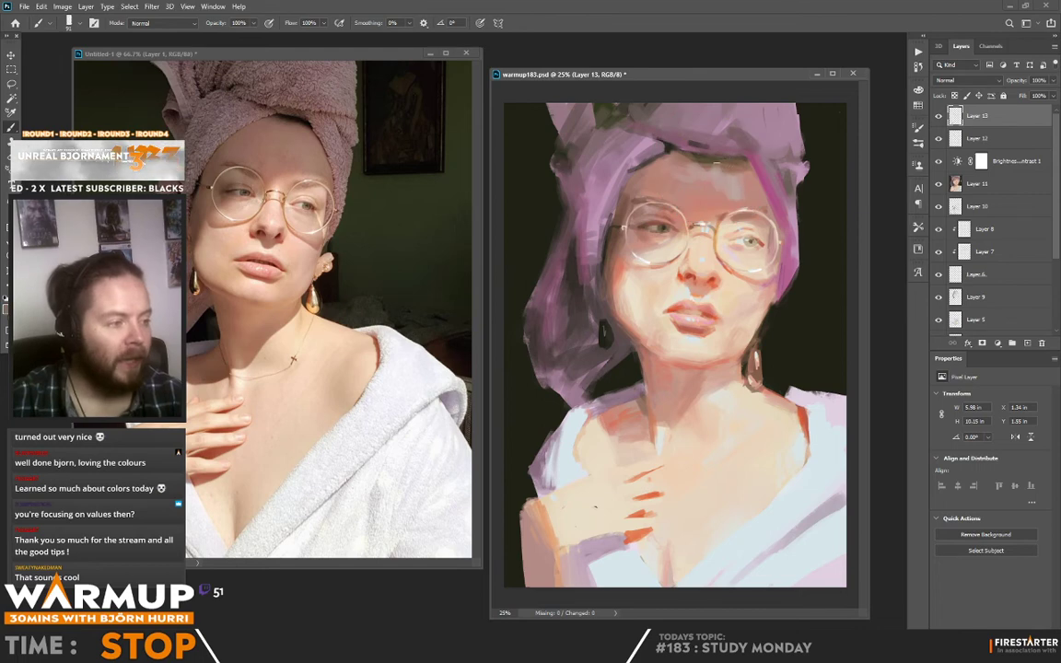
pyautogui.moveTo(704, 168)
pyautogui.mouseDown()
pyautogui.moveTo(757, 191)
pyautogui.moveTo(762, 175)
pyautogui.moveTo(763, 200)
pyautogui.moveTo(694, 207)
pyautogui.moveTo(685, 201)
pyautogui.moveTo(698, 178)
pyautogui.moveTo(650, 189)
pyautogui.mouseUp()
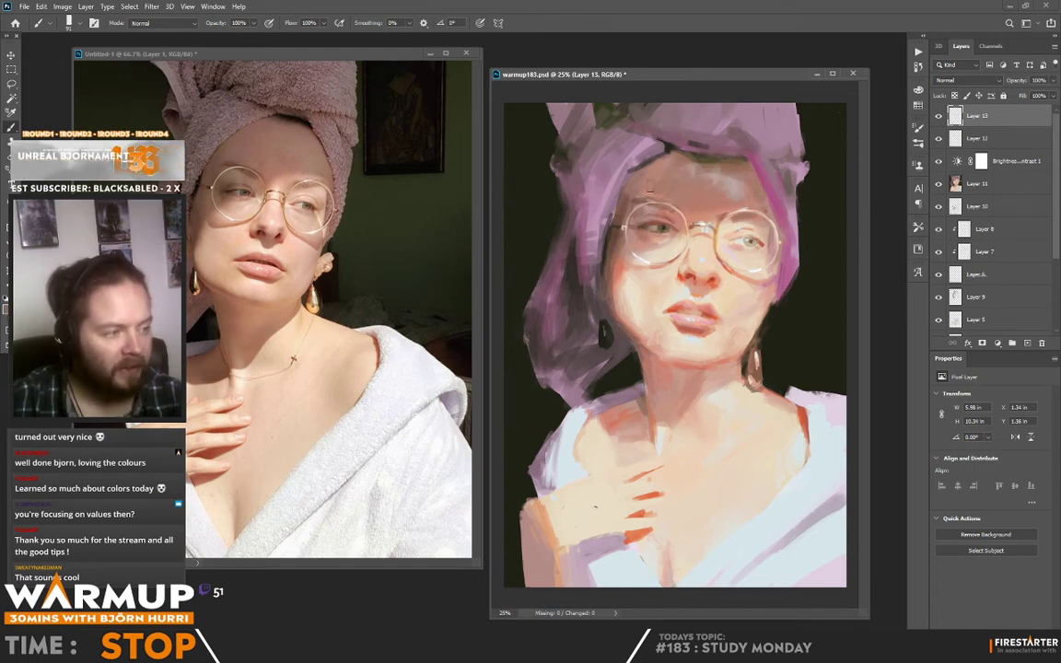
pyautogui.moveTo(582, 170); pyautogui.dragTo(604, 137)
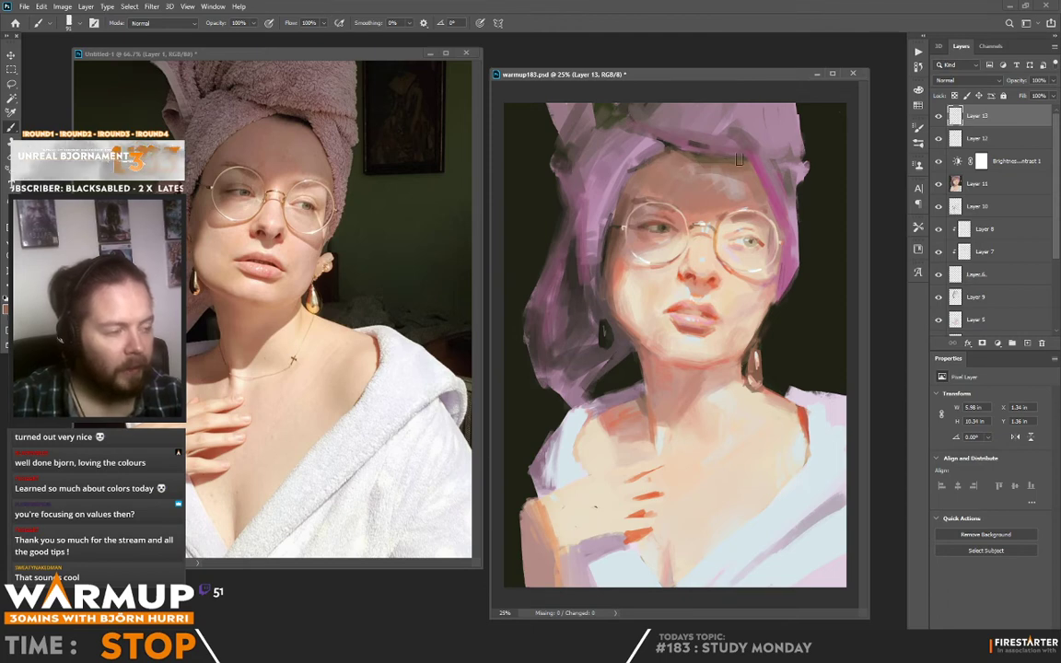
pyautogui.keyDown('alt'); pyautogui.click(697, 218); pyautogui.keyUp('alt')
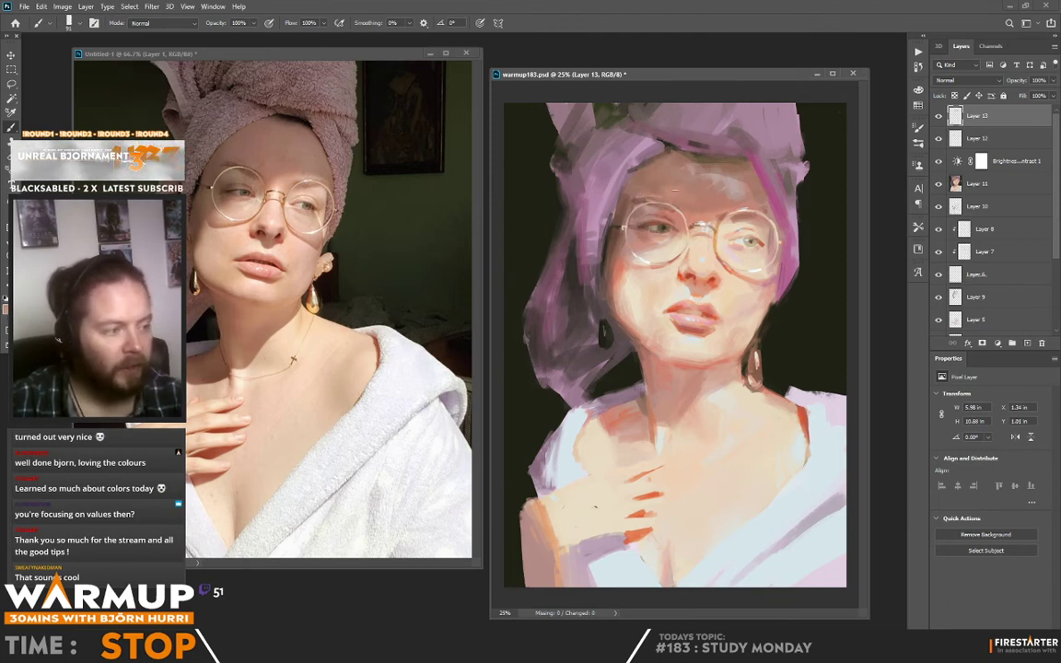
pyautogui.keyDown('alt'); pyautogui.click(694, 190); pyautogui.keyUp('alt')
pyautogui.keyDown('alt'); pyautogui.click(701, 201); pyautogui.keyUp('alt')
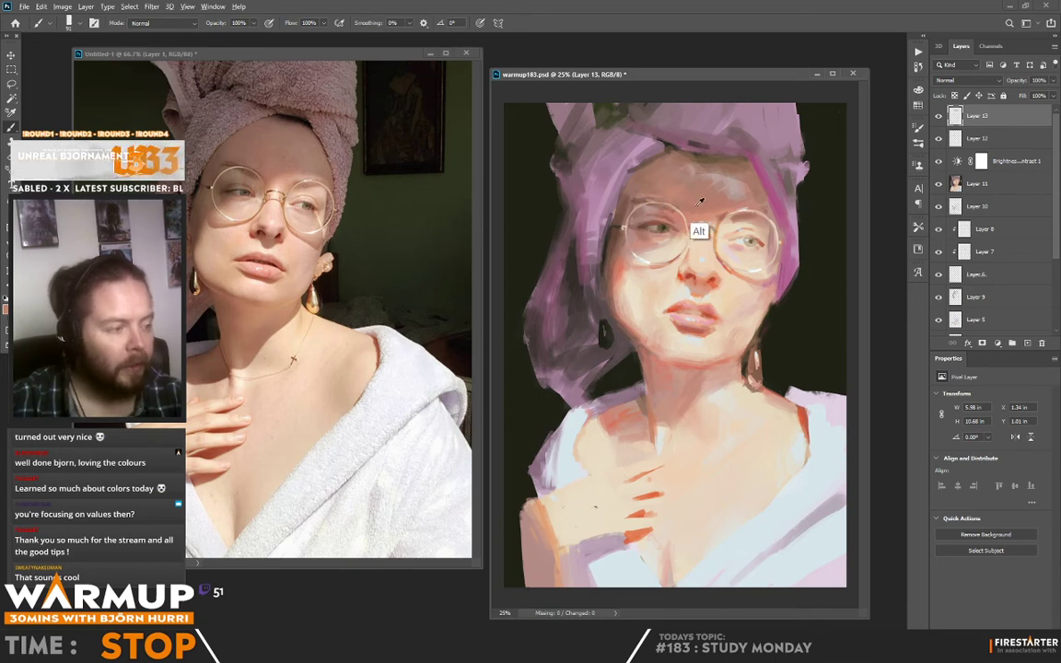
pyautogui.keyDown('alt'); pyautogui.click(720, 195); pyautogui.keyUp('alt')
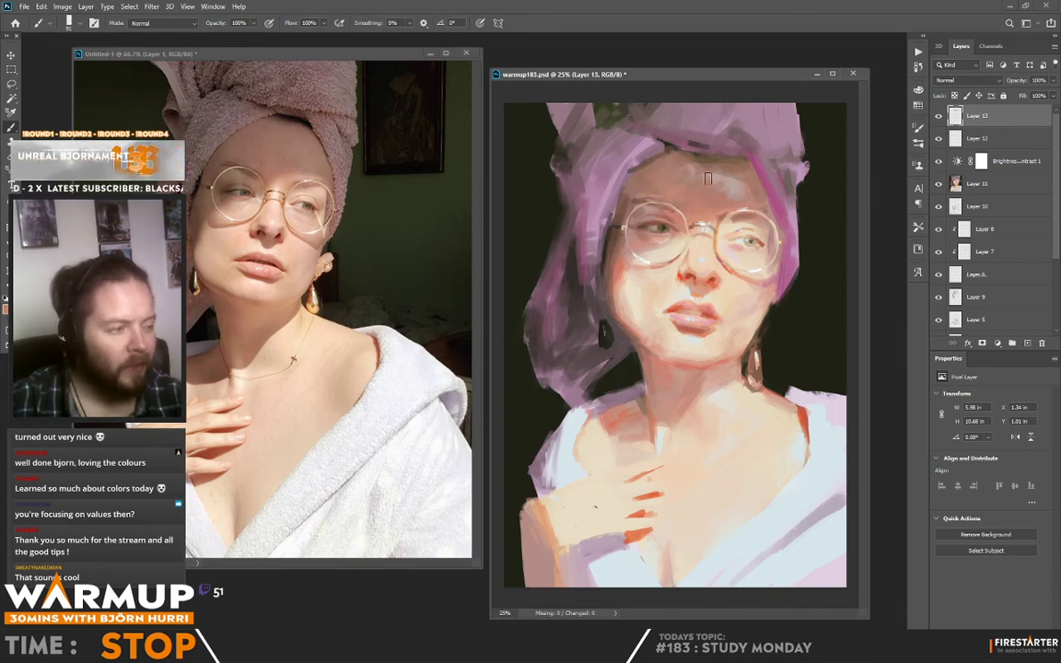
# Blend the light patch on the forehead above the right-hand lens with sampled skin tones.
pyautogui.moveTo(721, 180); pyautogui.dragTo(741, 191)
pyautogui.keyDown('alt'); pyautogui.click(750, 190); pyautogui.keyUp('alt')
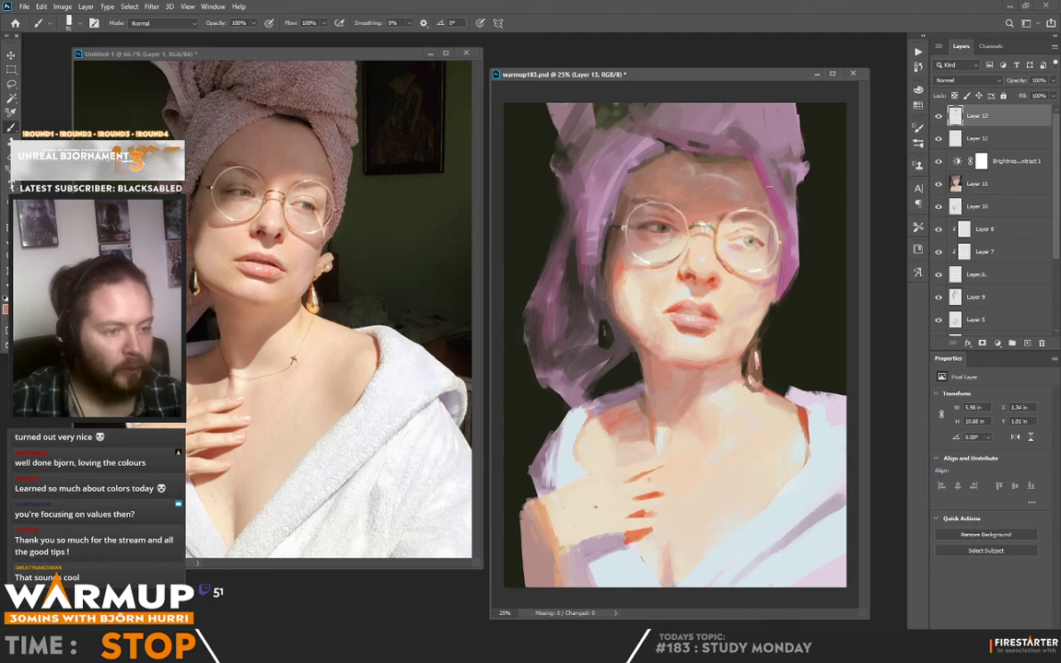
pyautogui.keyDown('alt'); pyautogui.click(740, 175); pyautogui.keyUp('alt')
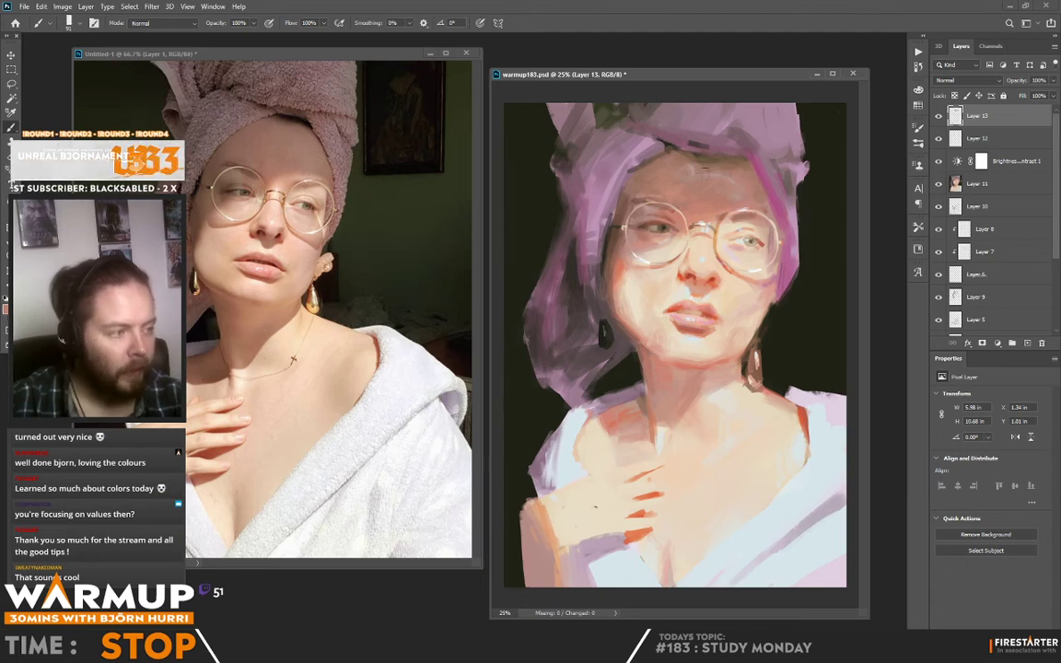
pyautogui.keyDown('alt'); pyautogui.click(761, 204); pyautogui.keyUp('alt')
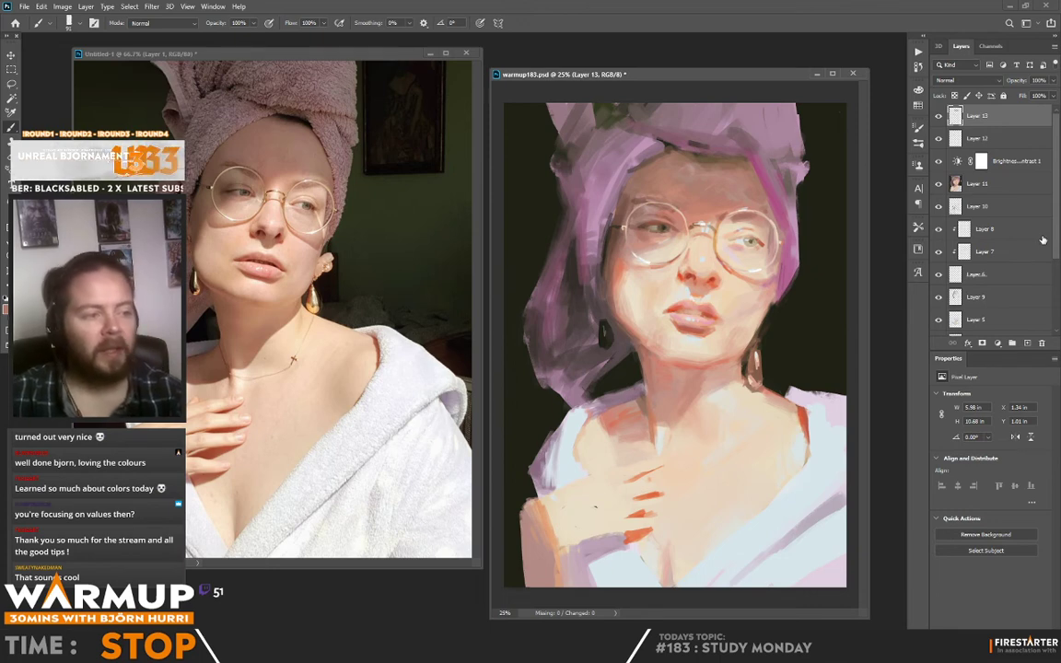
# Even out the centre of the forehead just below the turban with sampled shadow skin tones, and save the painting.
pyautogui.keyDown('alt'); pyautogui.click(651, 188); pyautogui.keyUp('alt')
pyautogui.keyDown('alt'); pyautogui.click(692, 180); pyautogui.keyUp('alt')
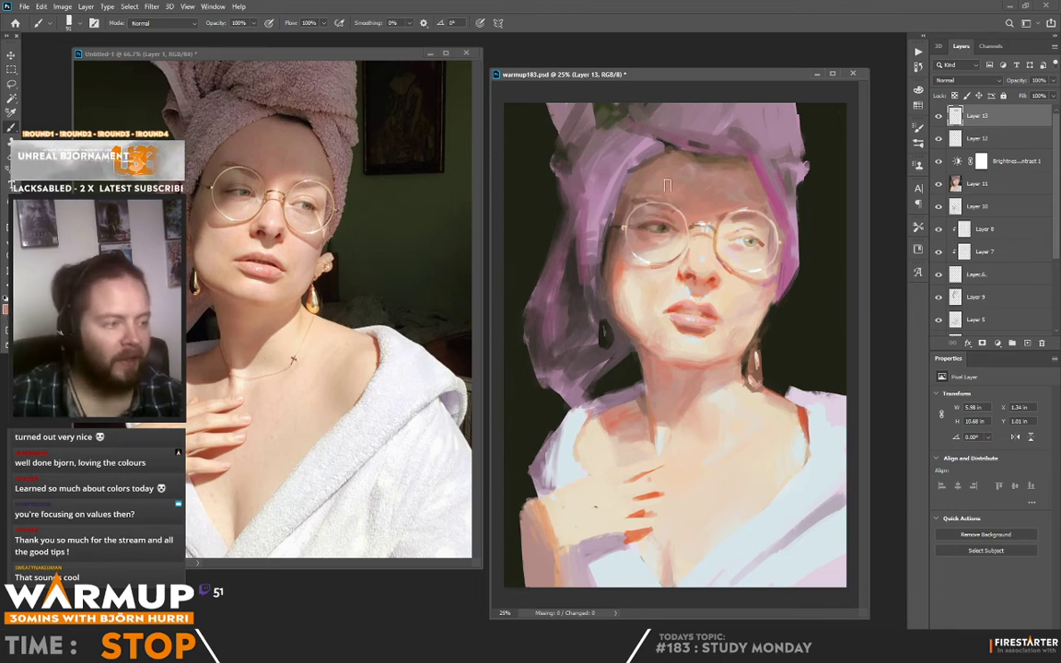
pyautogui.hotkey('ctrl', 's')
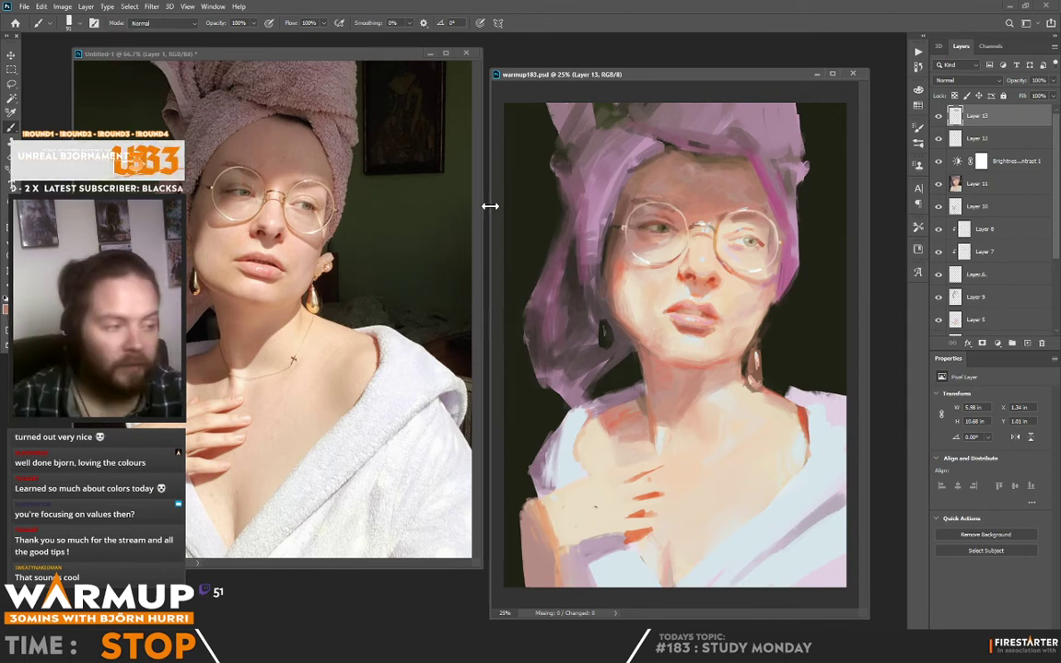
pyautogui.keyDown('alt'); pyautogui.click(701, 183); pyautogui.keyUp('alt')
pyautogui.moveTo(691, 169); pyautogui.dragTo(711, 161)
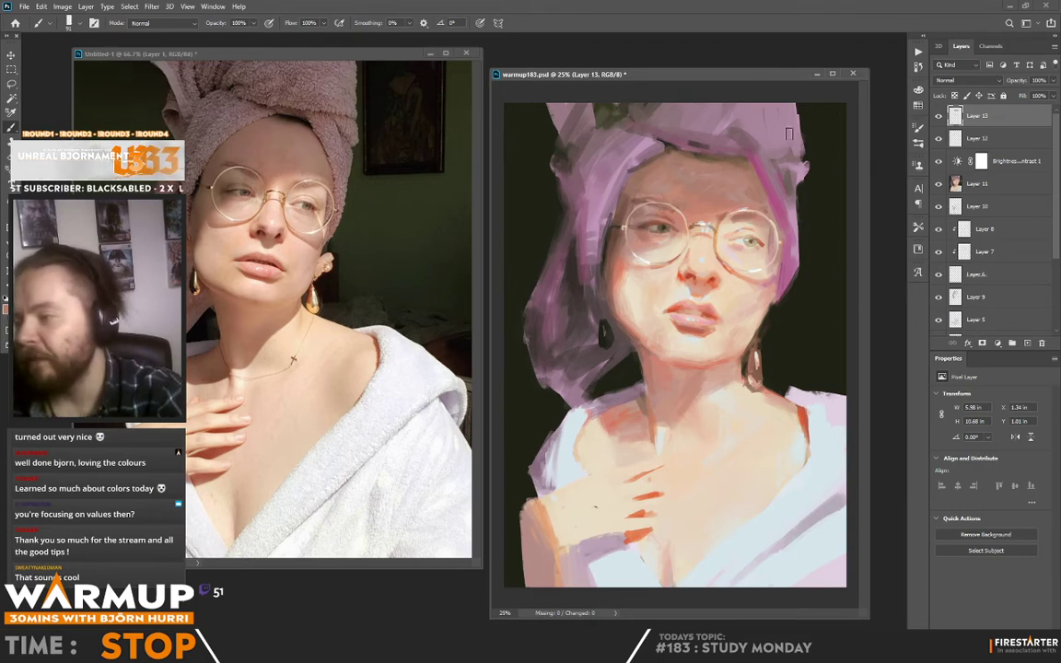
pyautogui.hotkey('ctrl', 's')
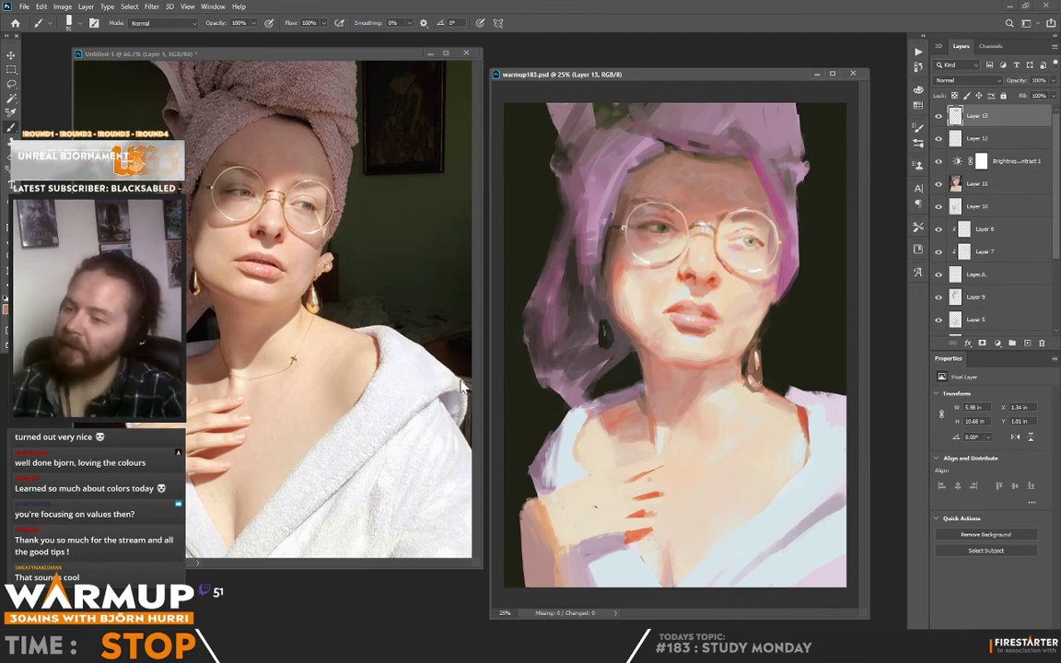
# Blend the neck, collarbone and upper chest with light skin tones sampled from the surrounding painted skin.
pyautogui.keyDown('alt'); pyautogui.click(645, 327); pyautogui.keyUp('alt')
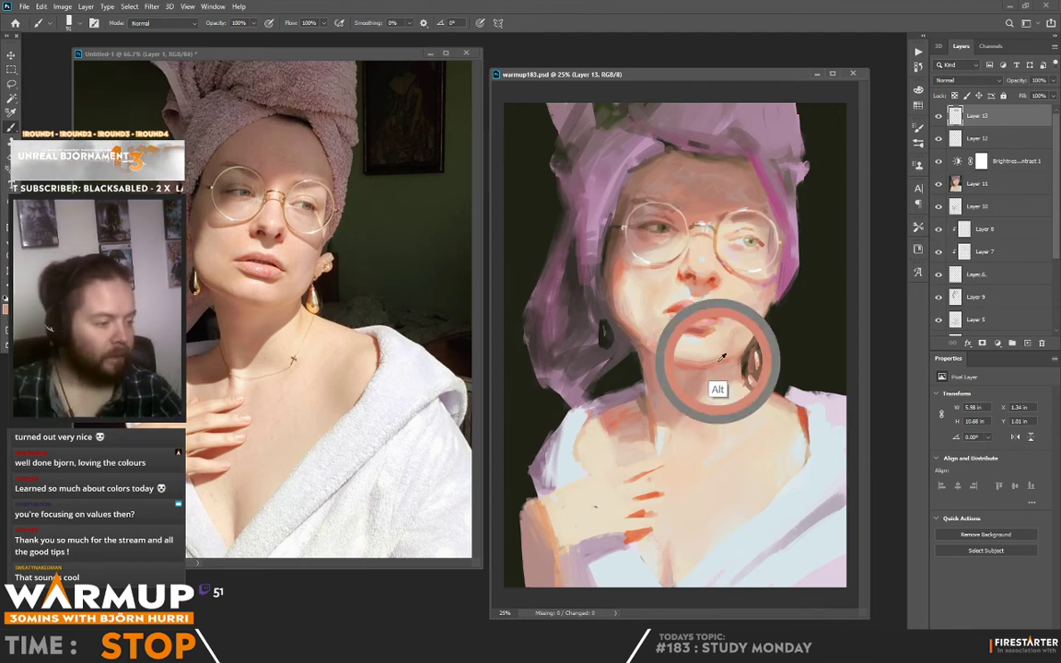
pyautogui.keyDown('alt'); pyautogui.click(709, 382); pyautogui.keyUp('alt')
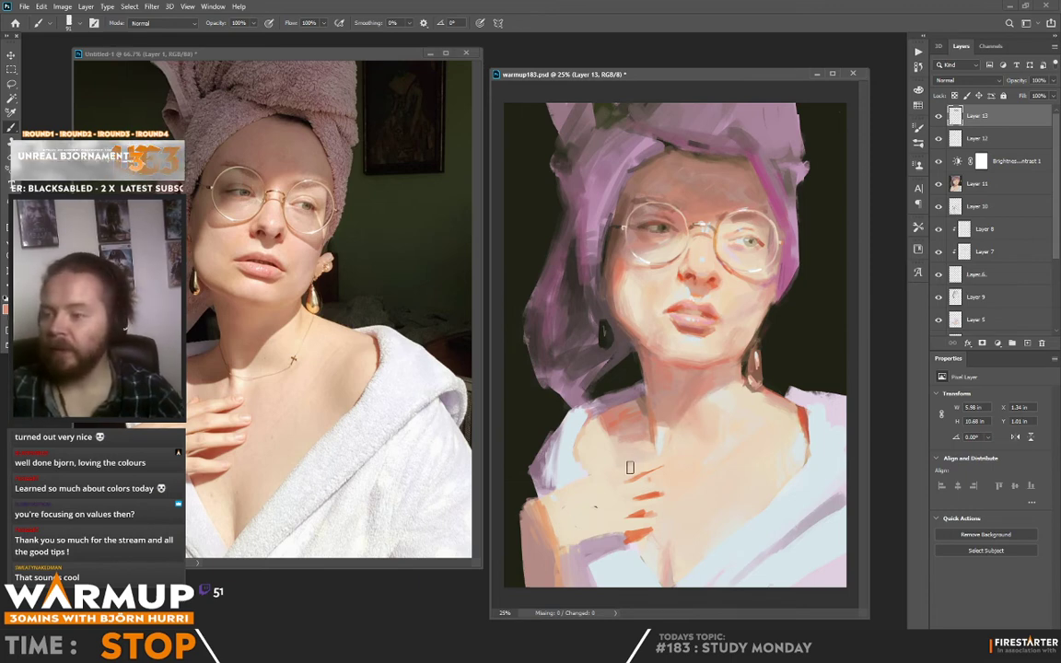
pyautogui.keyDown('alt'); pyautogui.click(632, 376); pyautogui.keyUp('alt')
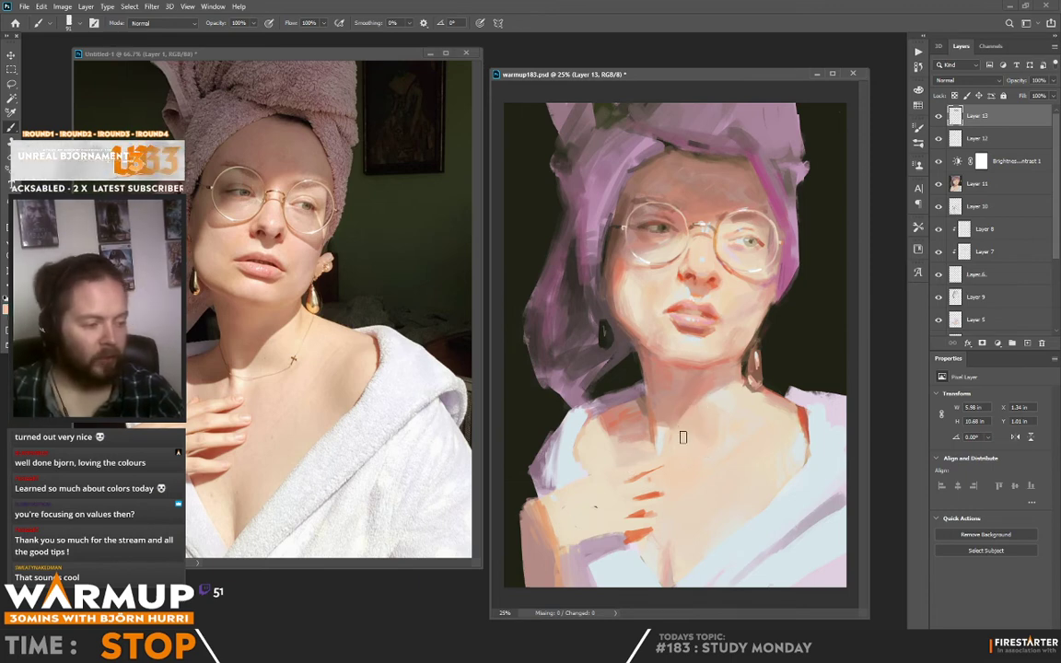
pyautogui.keyDown('alt'); pyautogui.click(622, 393); pyautogui.keyUp('alt')
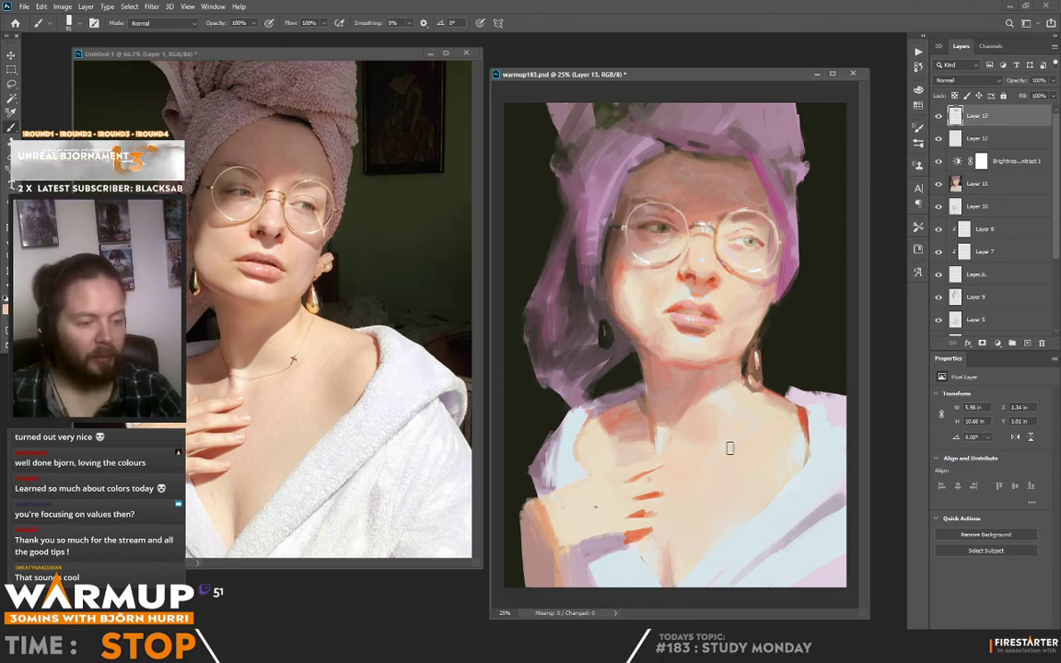
pyautogui.keyDown('alt'); pyautogui.click(635, 409); pyautogui.keyUp('alt')
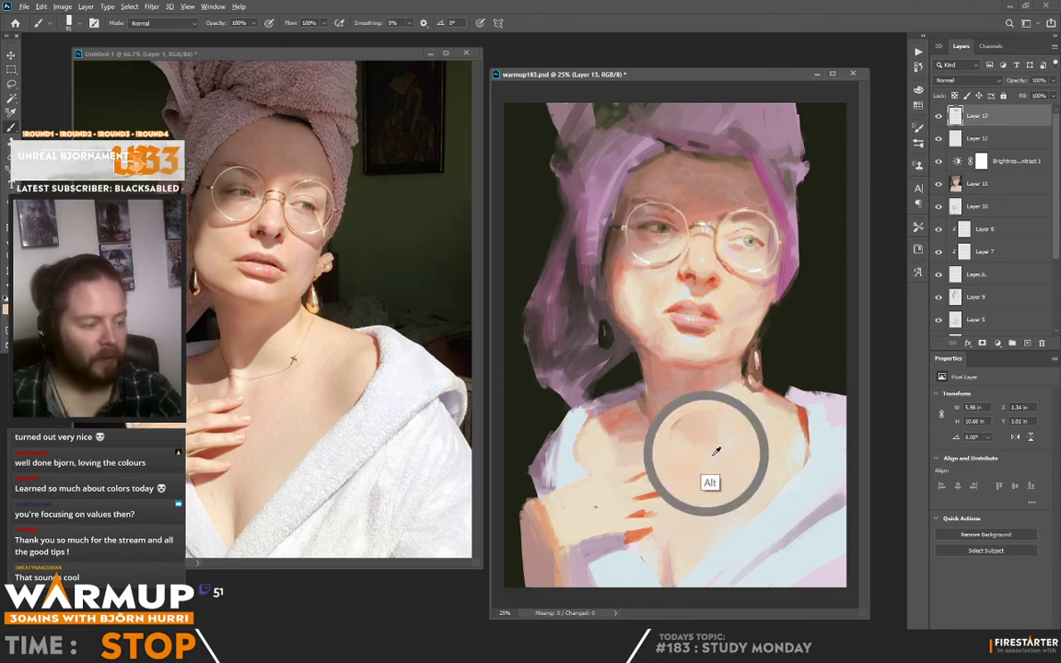
pyautogui.keyDown('alt'); pyautogui.click(753, 425); pyautogui.keyUp('alt')
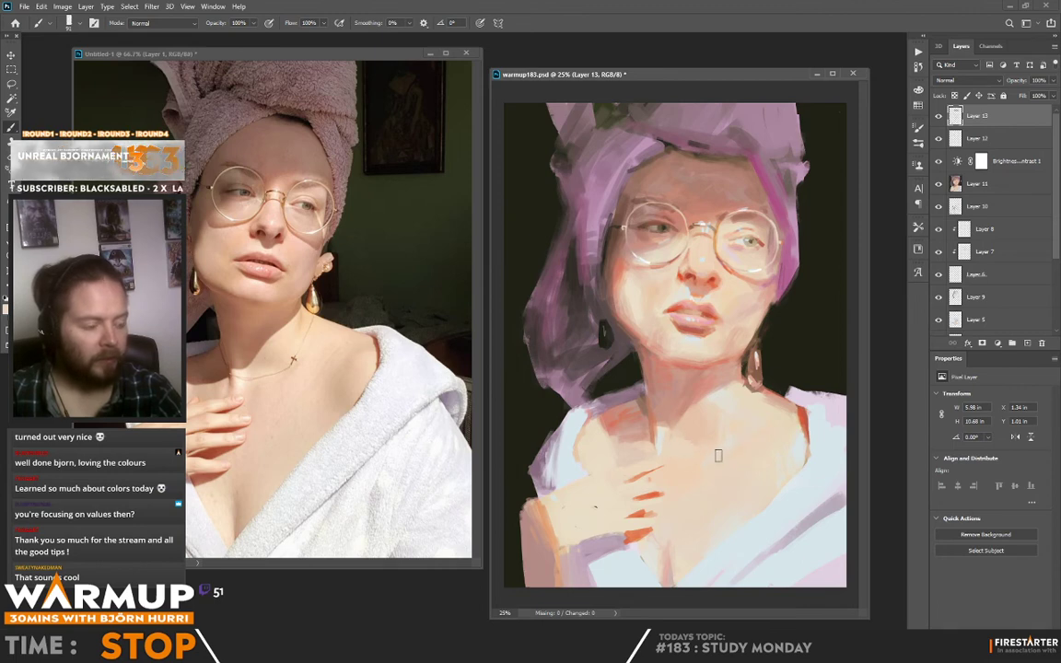
pyautogui.keyDown('alt'); pyautogui.click(627, 434); pyautogui.keyUp('alt')
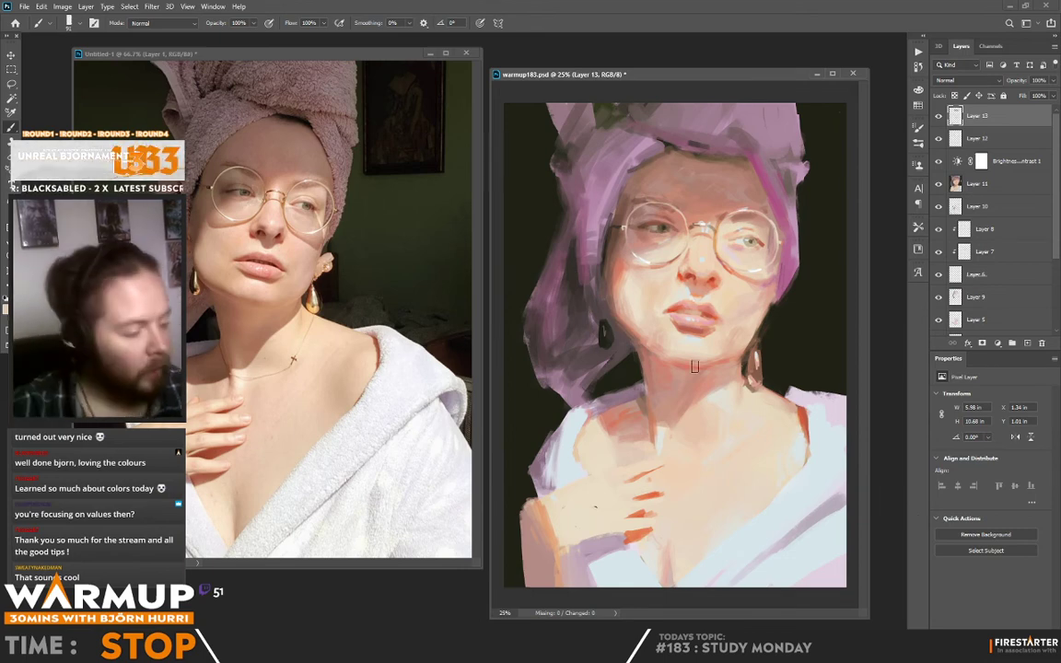
# Switch to a smaller brush, refine the shadowed side of the neck with a sampled skin tone, and save the painting.
pyautogui.rightClick(702, 372)
pyautogui.click(770, 180)
pyautogui.click(675, 284)
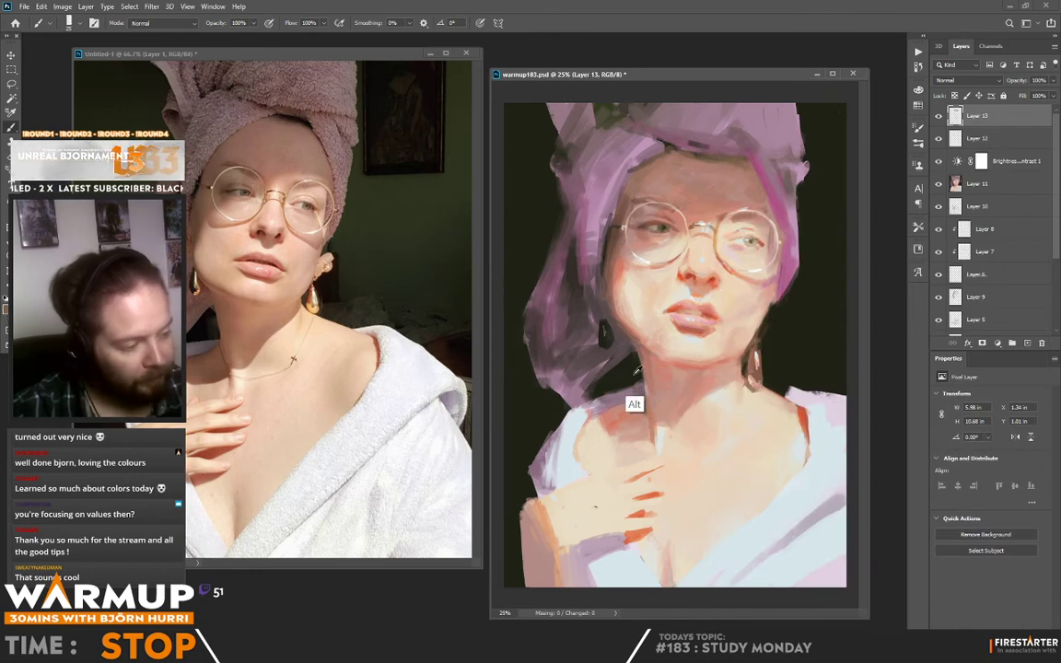
pyautogui.keyDown('alt'); pyautogui.click(649, 396); pyautogui.keyUp('alt')
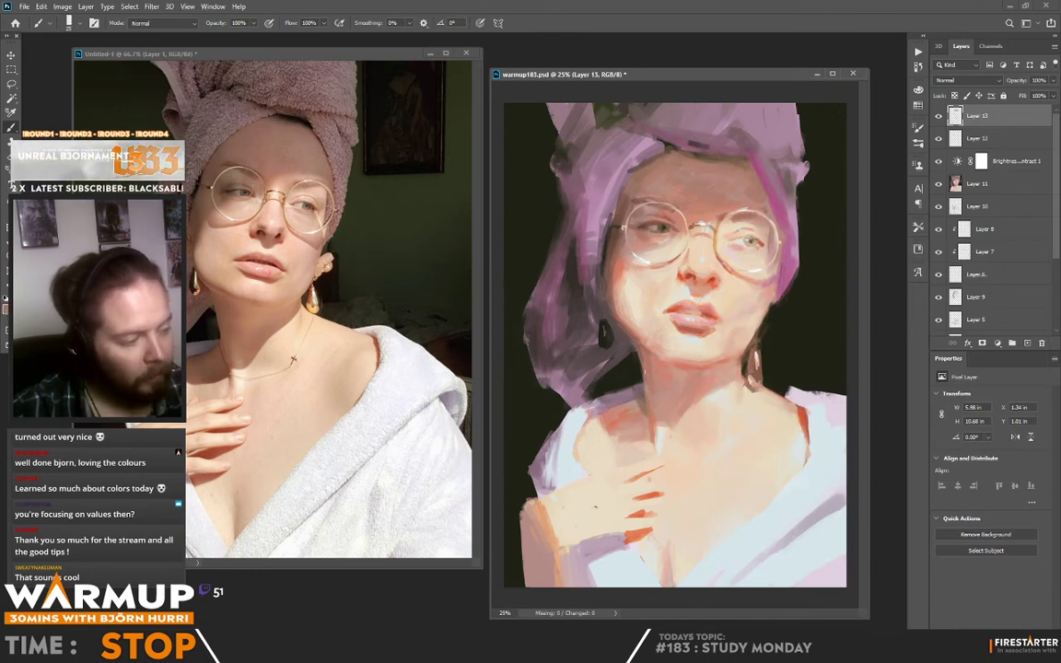
pyautogui.hotkey('ctrl', 's')
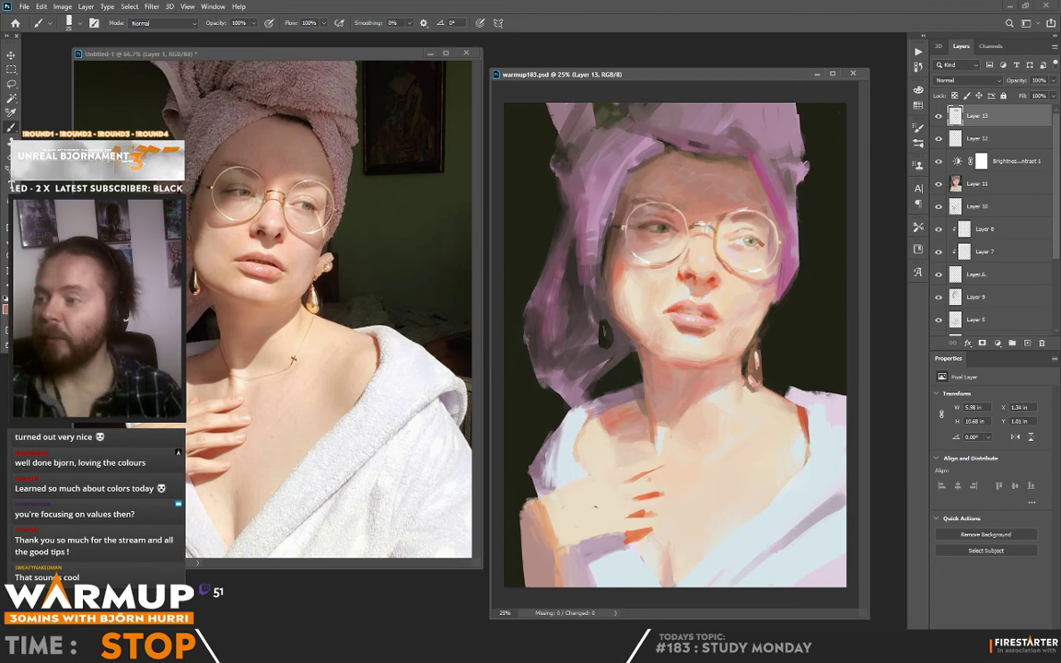
# Touch up the round glasses around the left-hand lens and the bridge with sampled tones, and save the painting.
pyautogui.keyDown('alt'); pyautogui.click(624, 230); pyautogui.keyUp('alt')
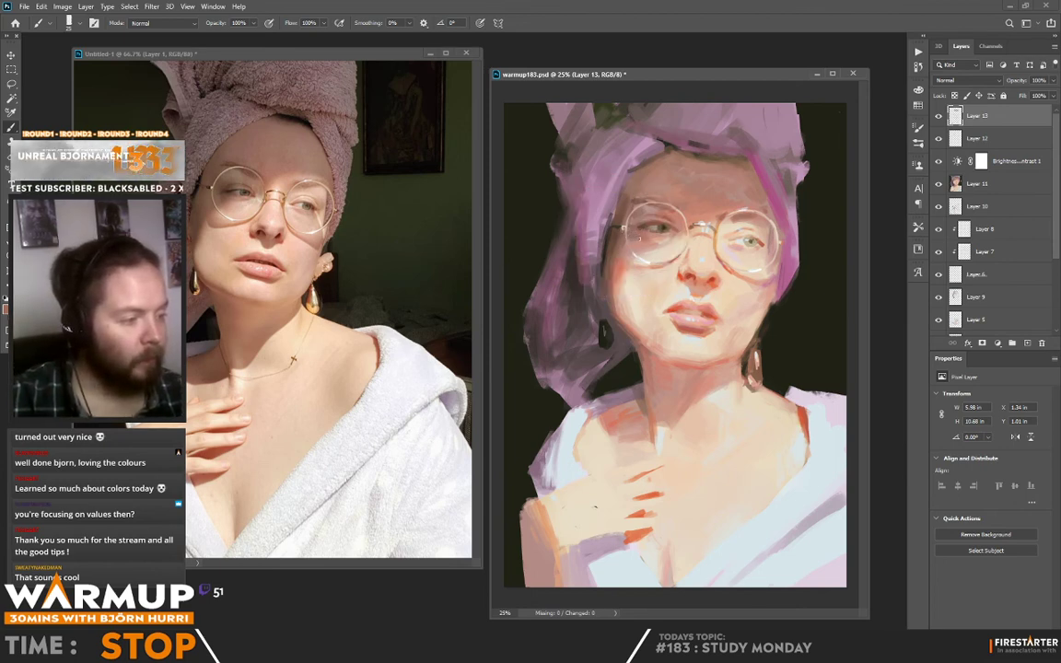
pyautogui.hotkey('ctrl', 's')
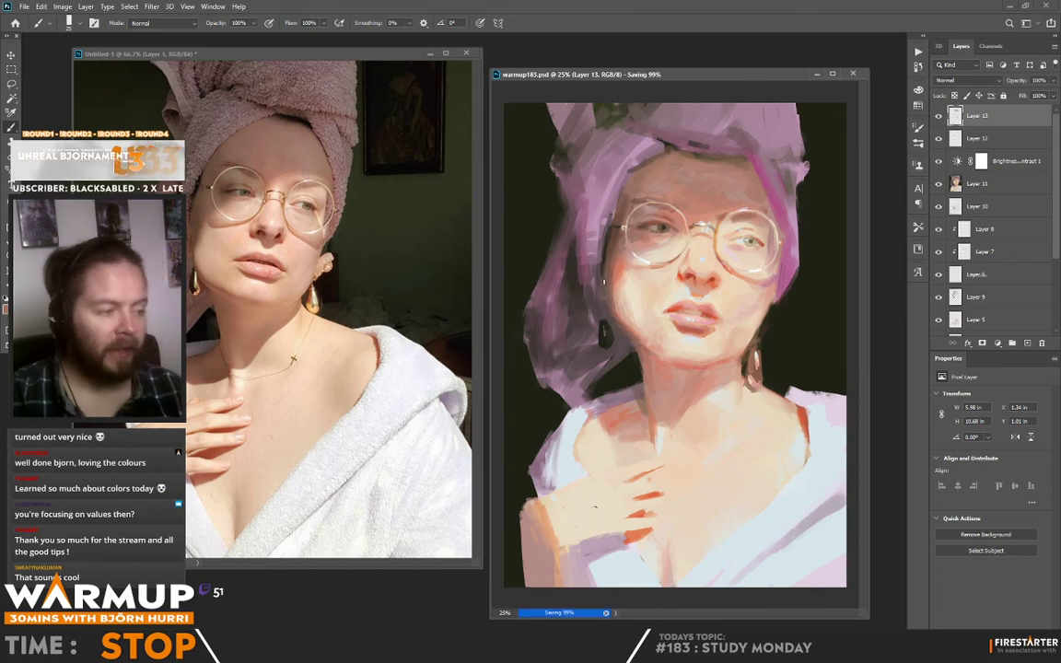
pyautogui.keyDown('alt'); pyautogui.click(638, 238); pyautogui.keyUp('alt')
pyautogui.keyDown('alt'); pyautogui.click(652, 249); pyautogui.keyUp('alt')
pyautogui.click(719, 215)
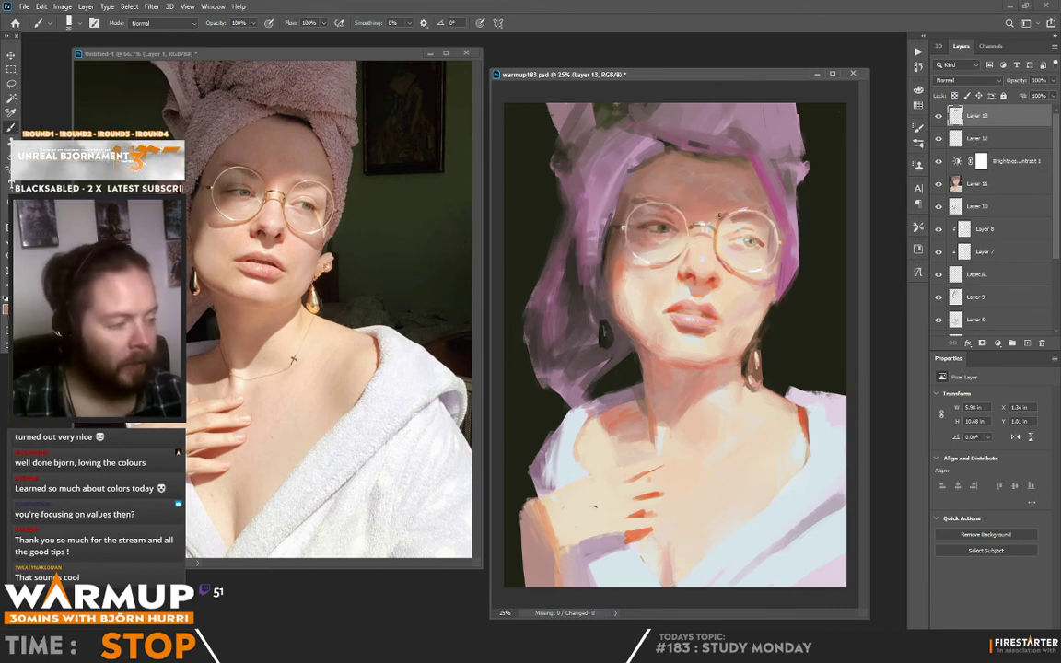
pyautogui.hotkey('ctrl', 's')
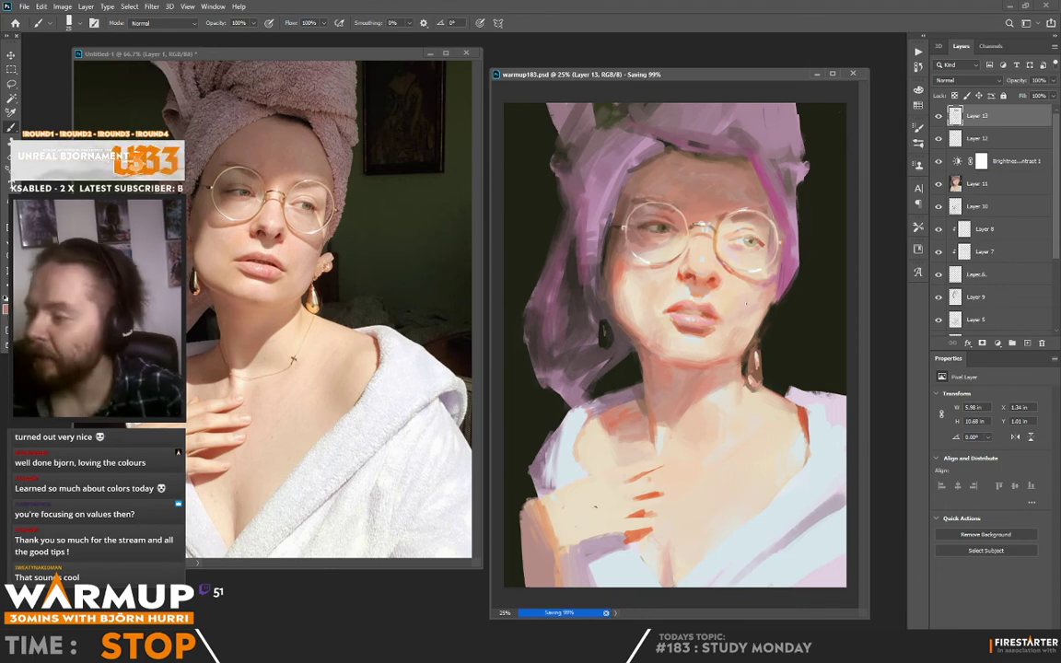